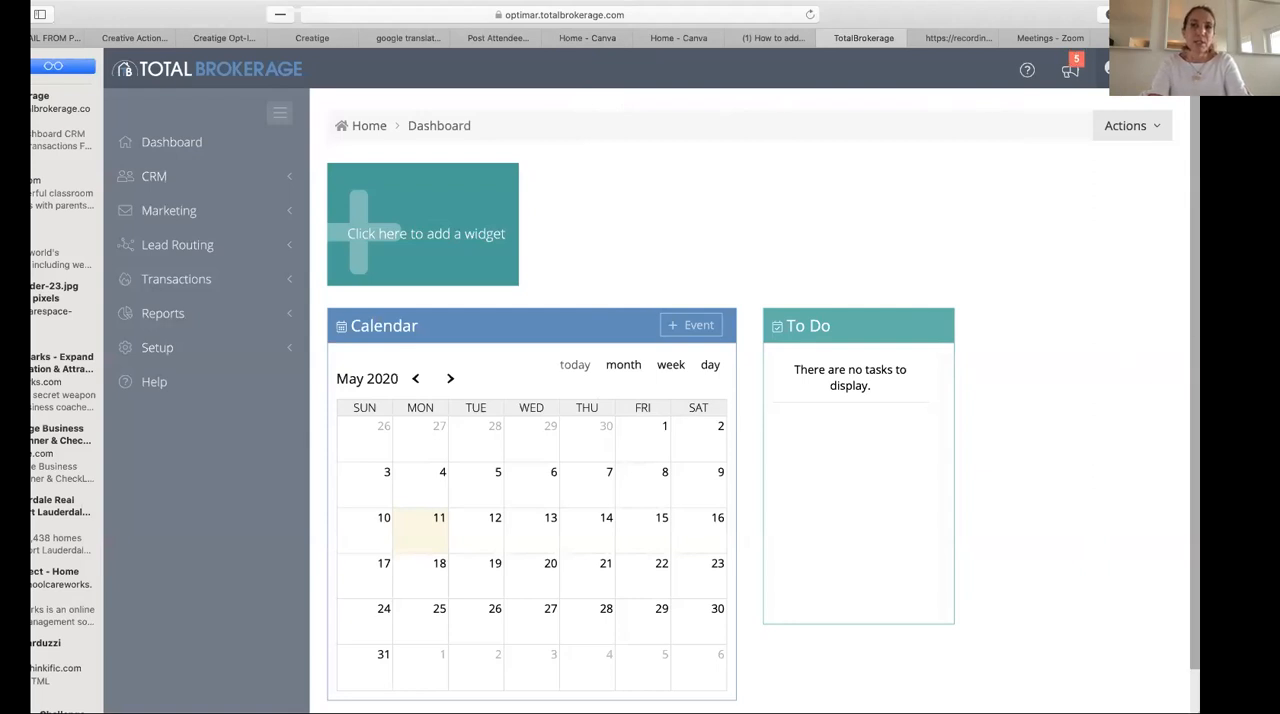
left_click(1112, 68)
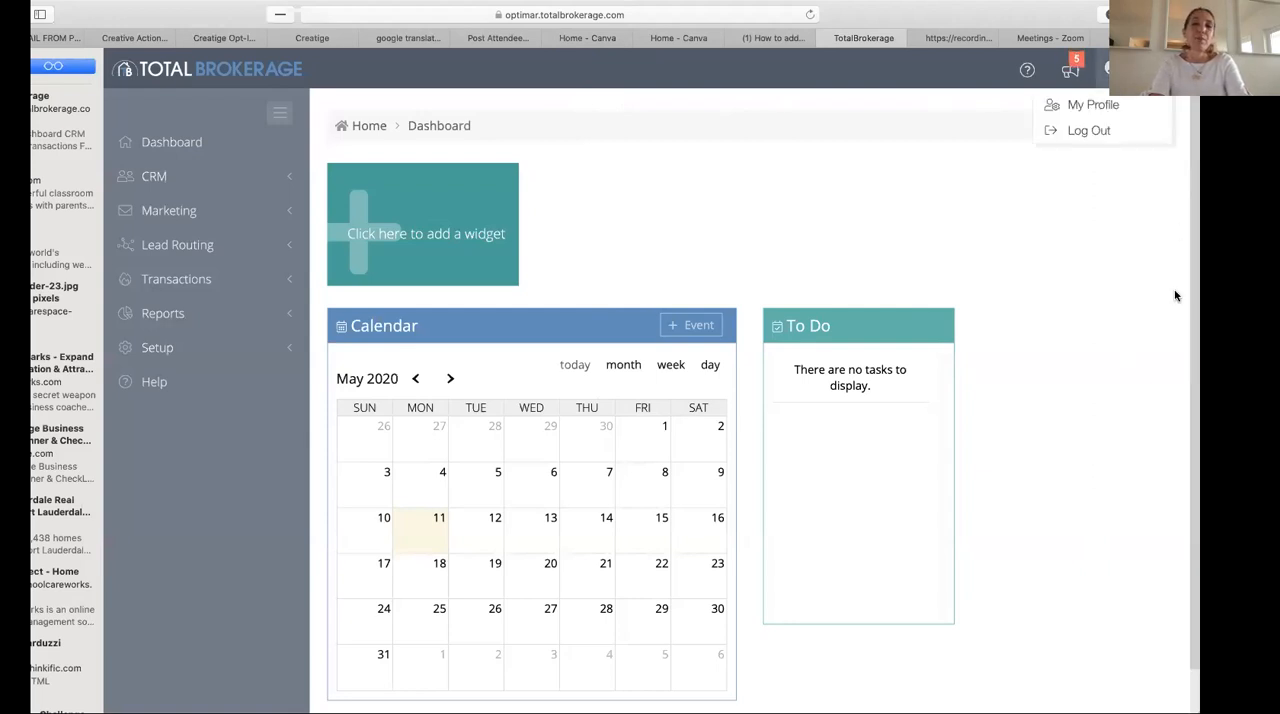
left_click(1162, 256)
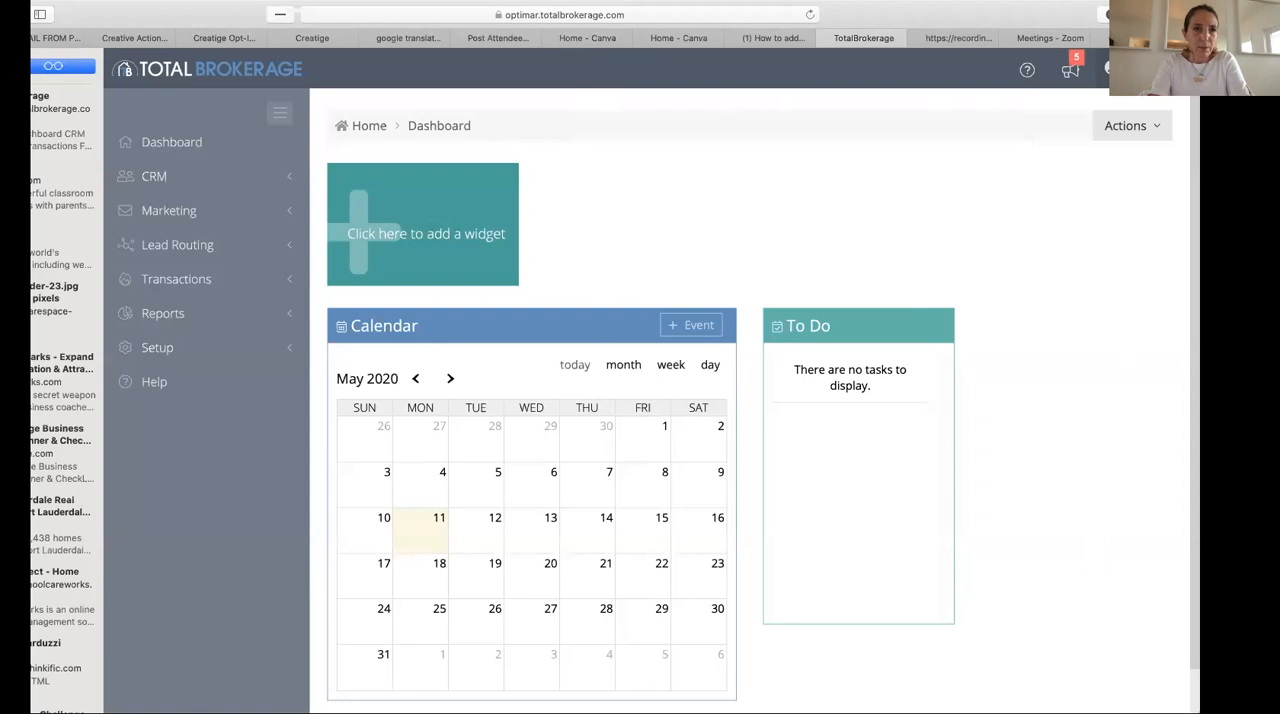
left_click_drag(174, 15, 136, 15)
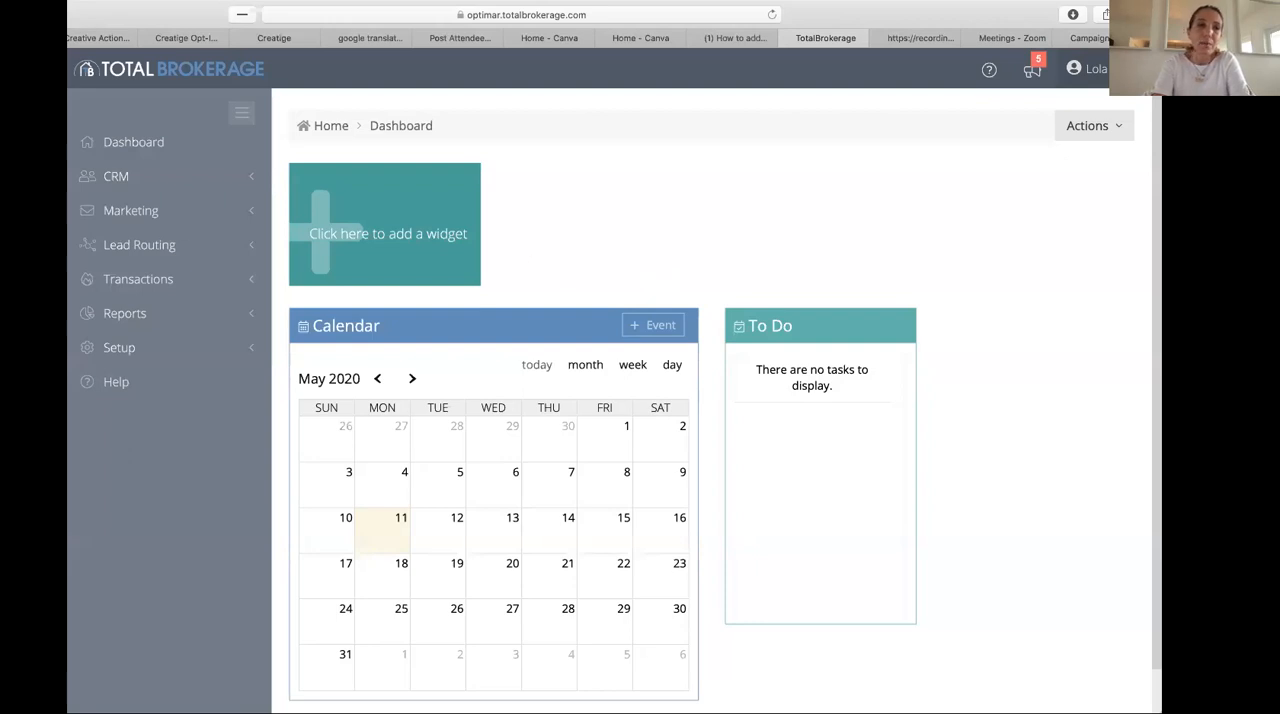
- Look over the CRM contact list and open a blank form for adding a contact
left_click(176, 177)
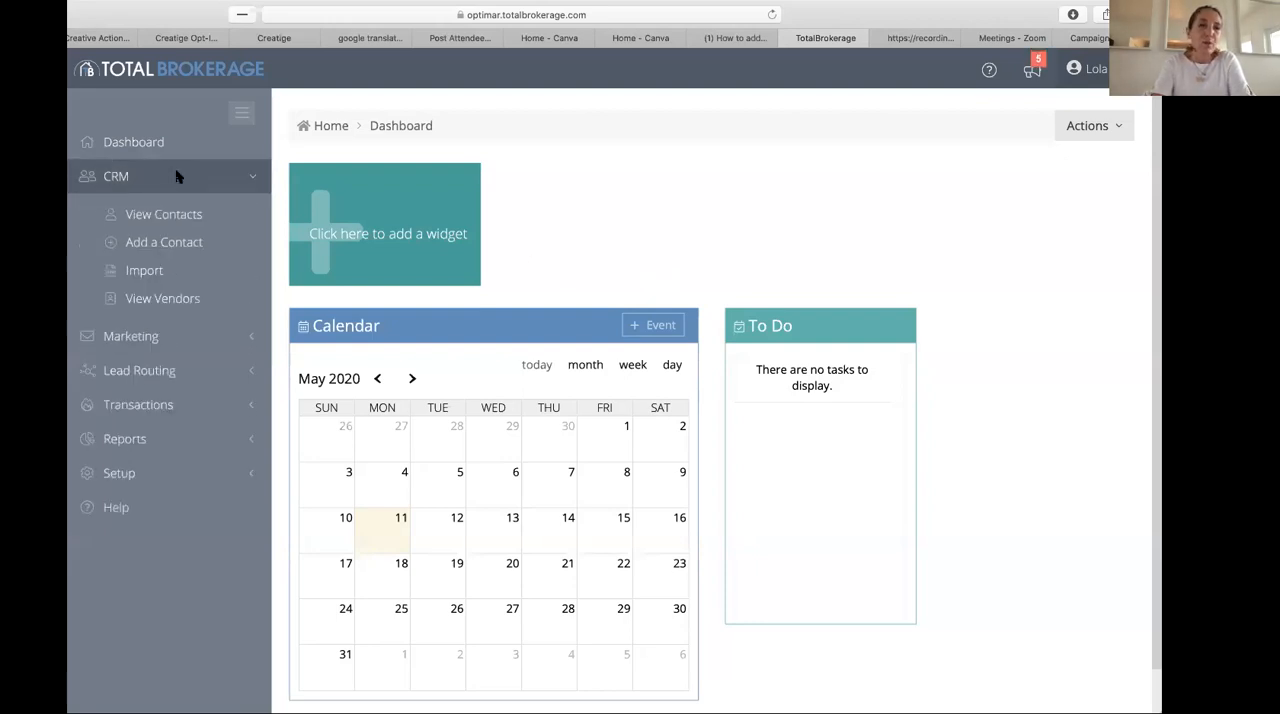
left_click(172, 246)
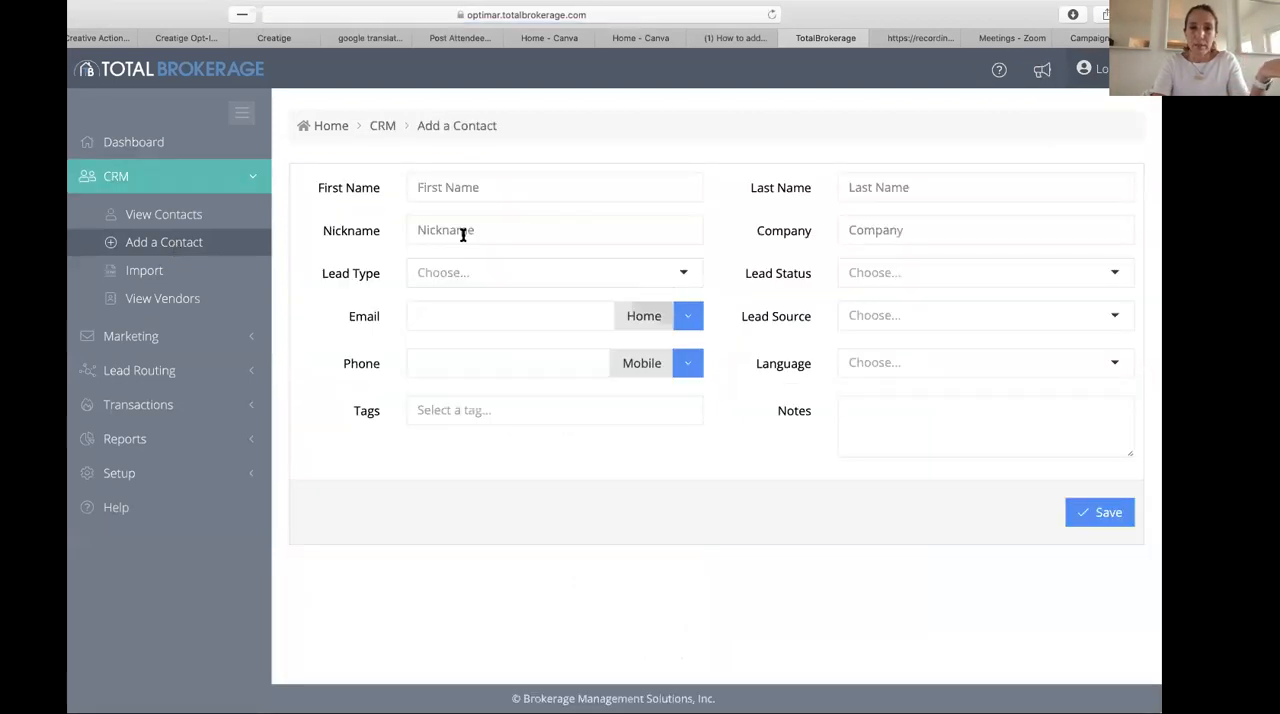
left_click(168, 218)
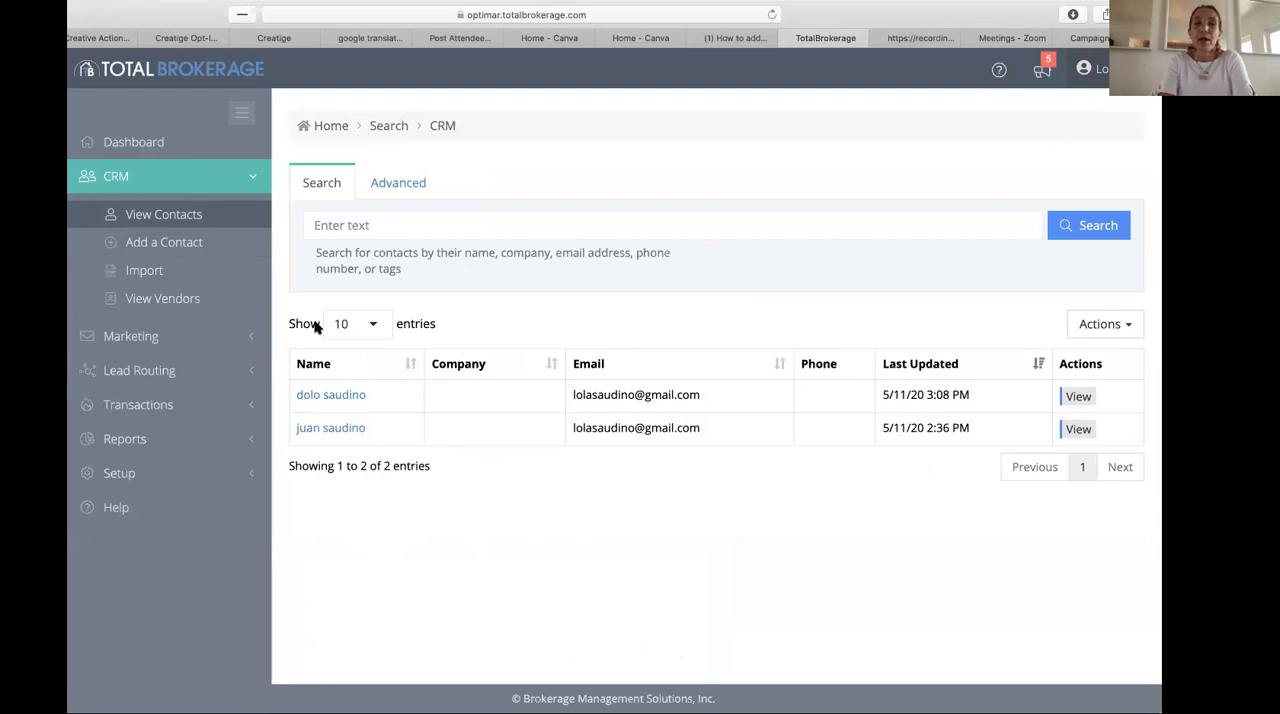
left_click(157, 249)
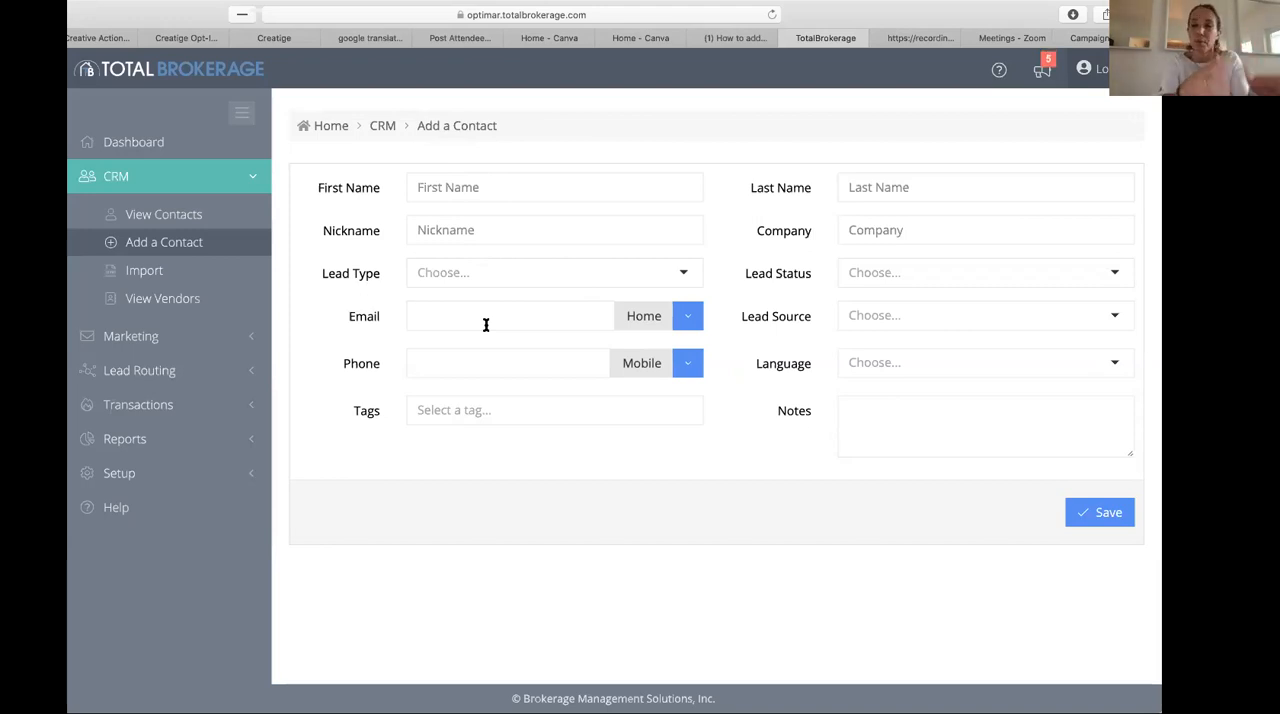
- Review the available lead type and lead status options in the new contact form
left_click(454, 277)
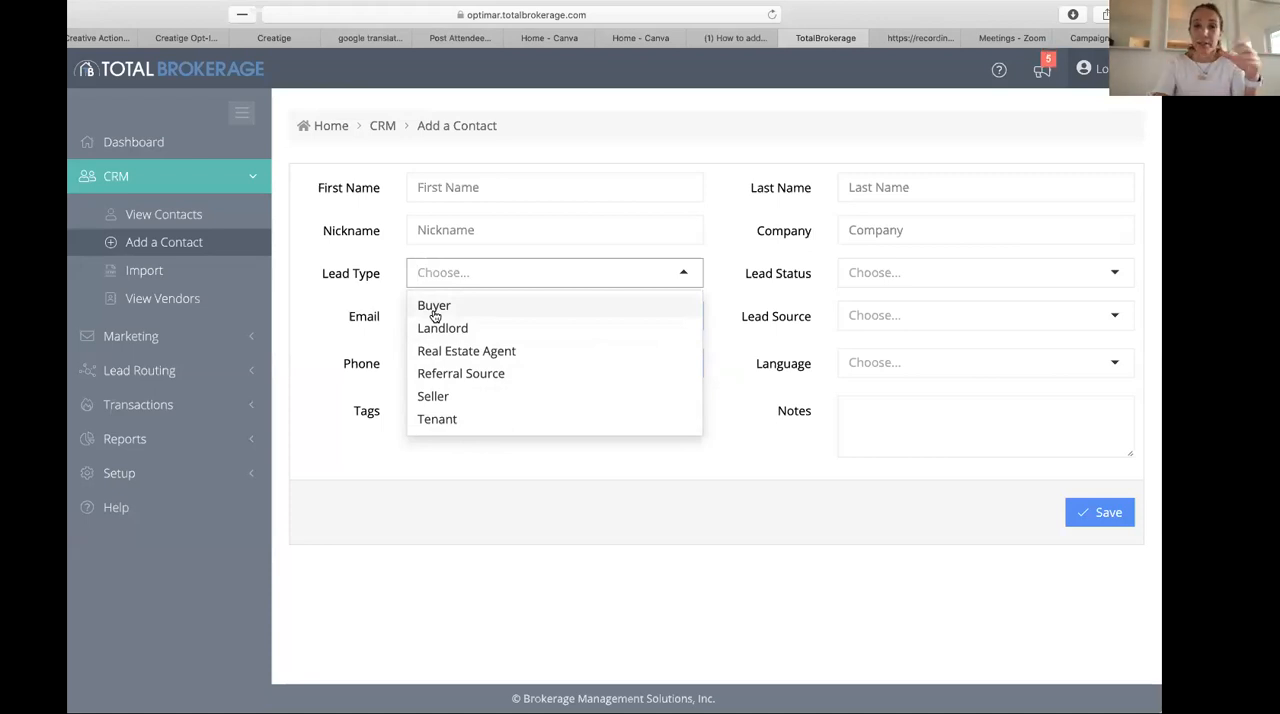
left_click(362, 328)
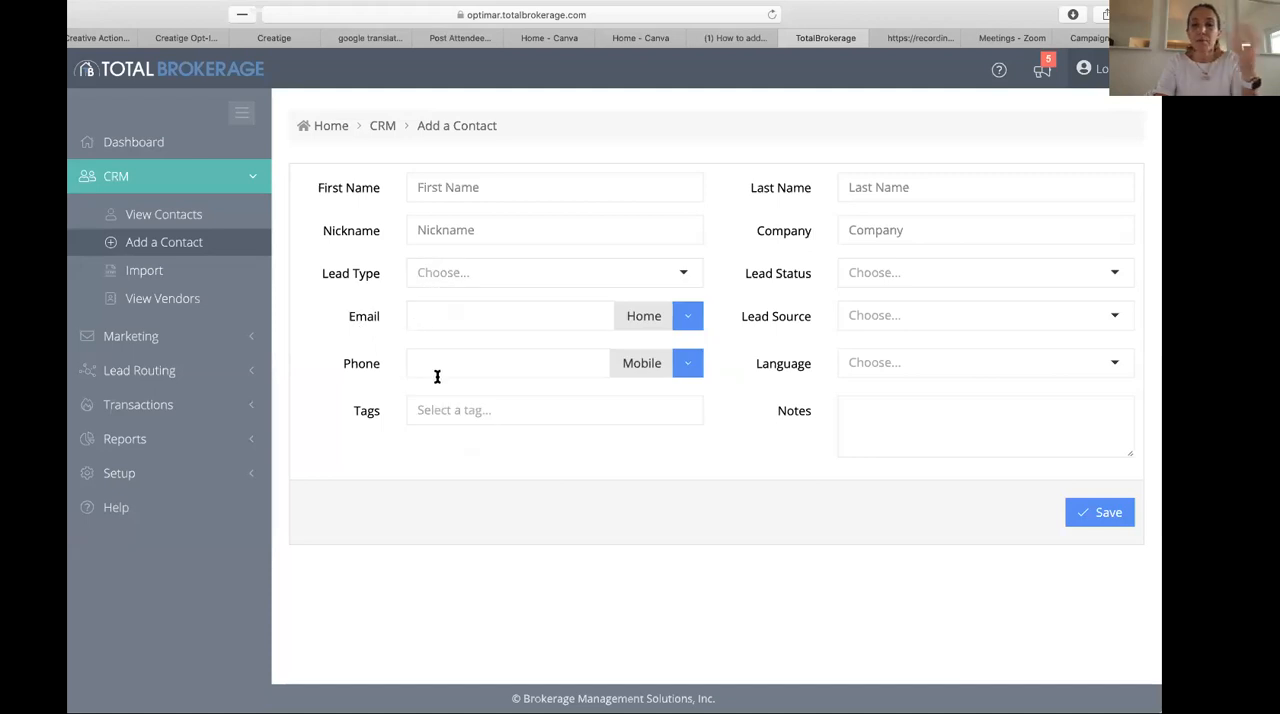
left_click(889, 270)
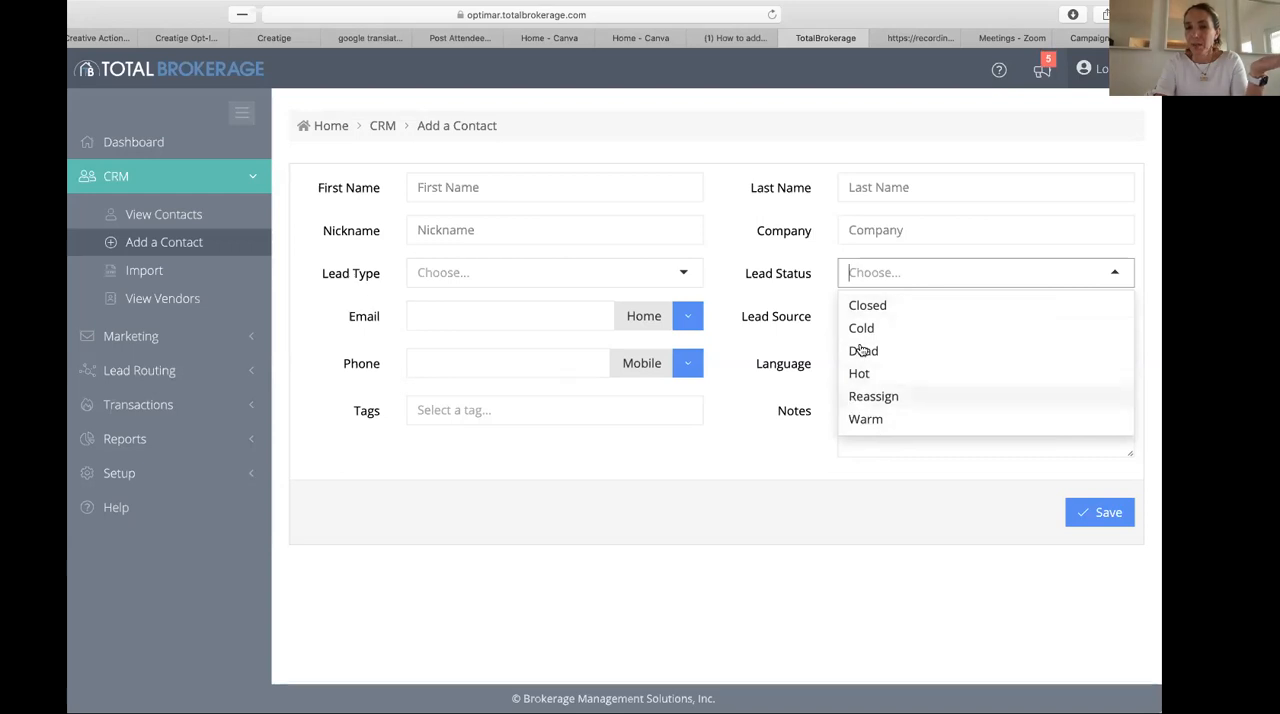
left_click(783, 341)
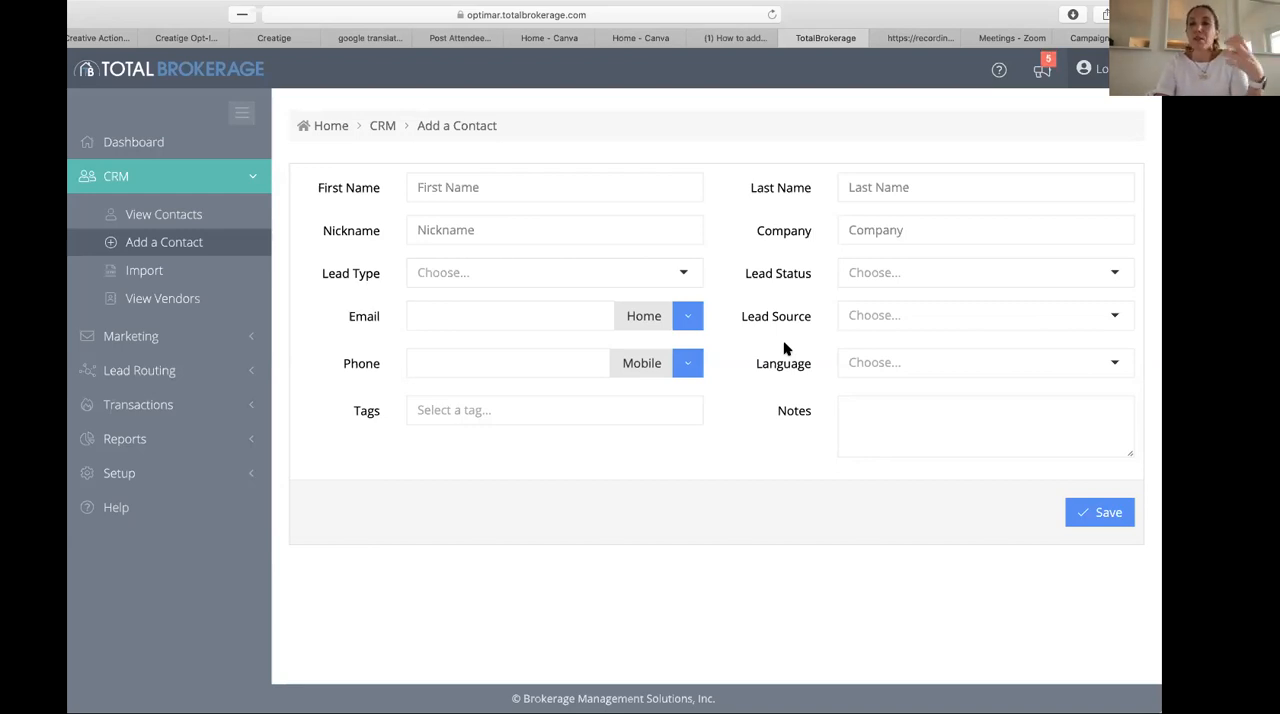
- Set the new contact's lead source to Zillow and language to English
left_click(850, 316)
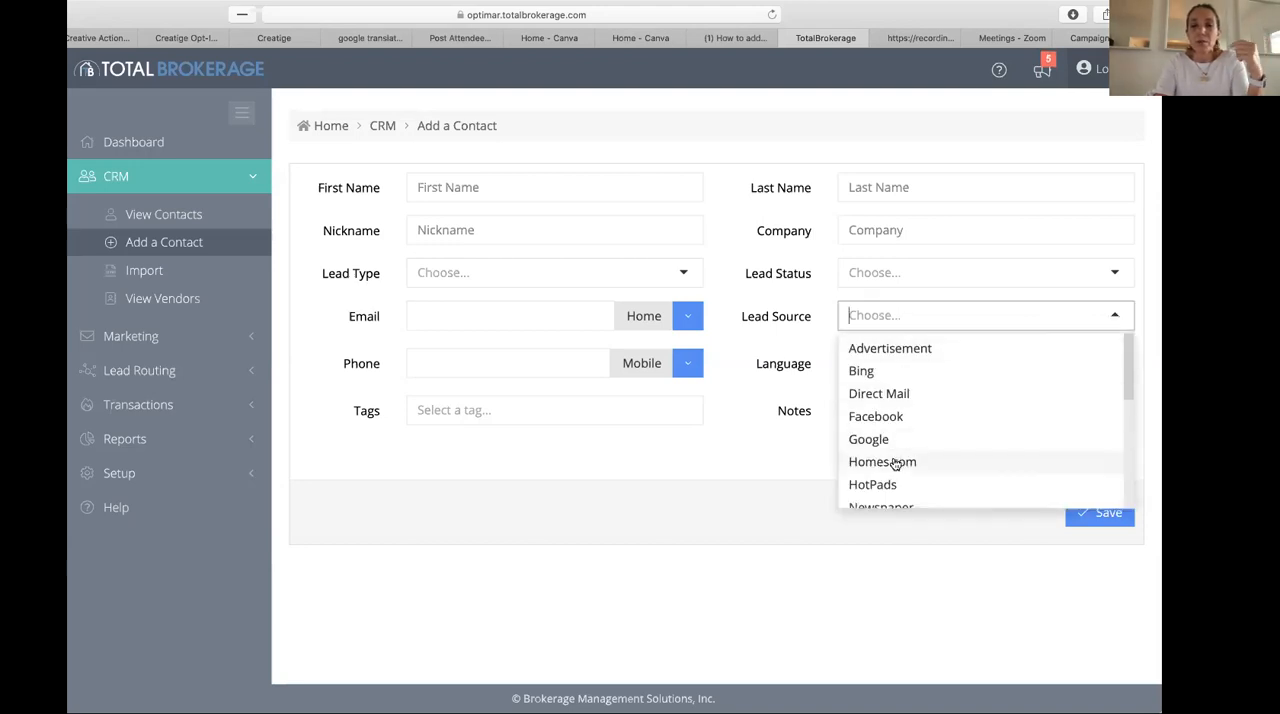
scroll(894, 463, "down", 5)
scroll(894, 463, "down", 3)
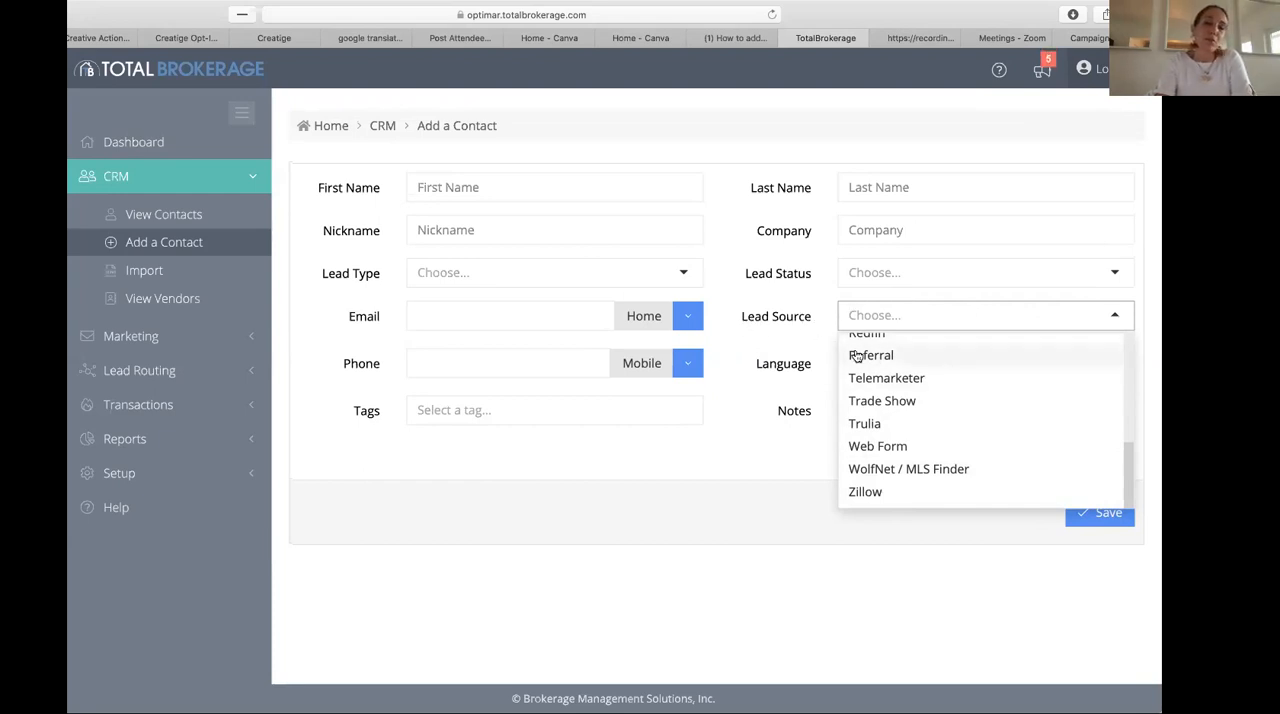
left_click(878, 492)
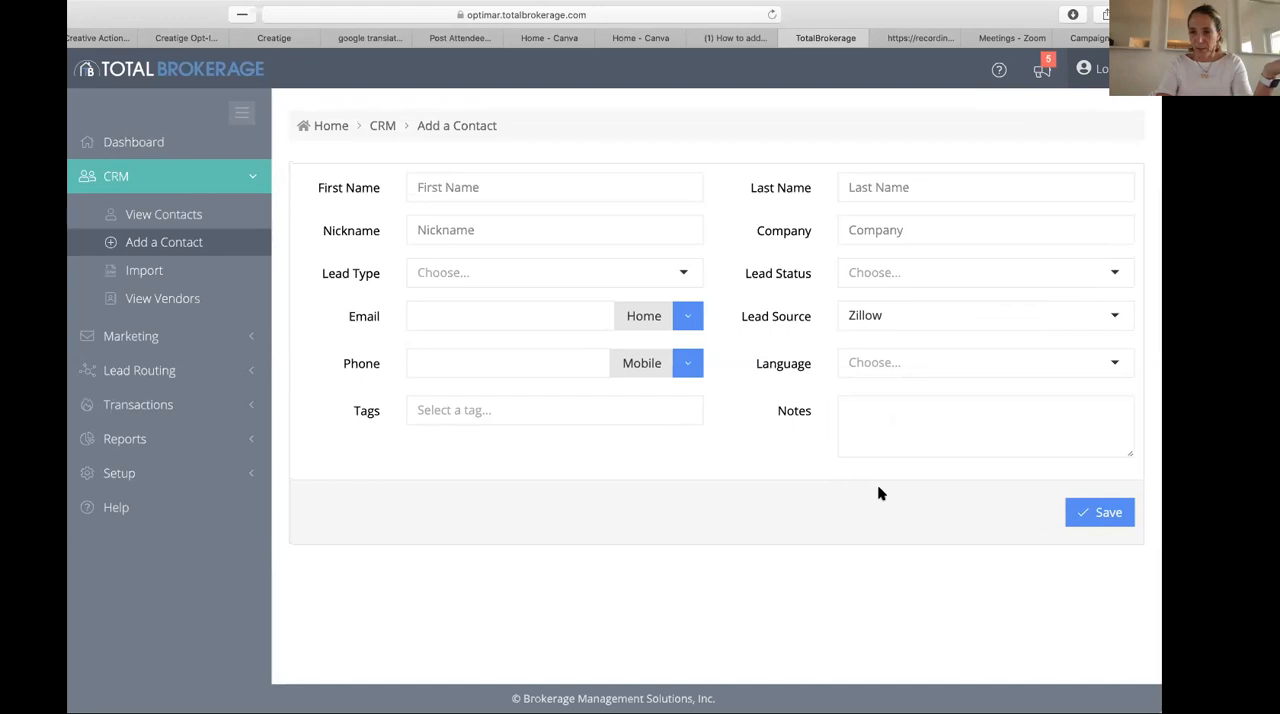
left_click(891, 364)
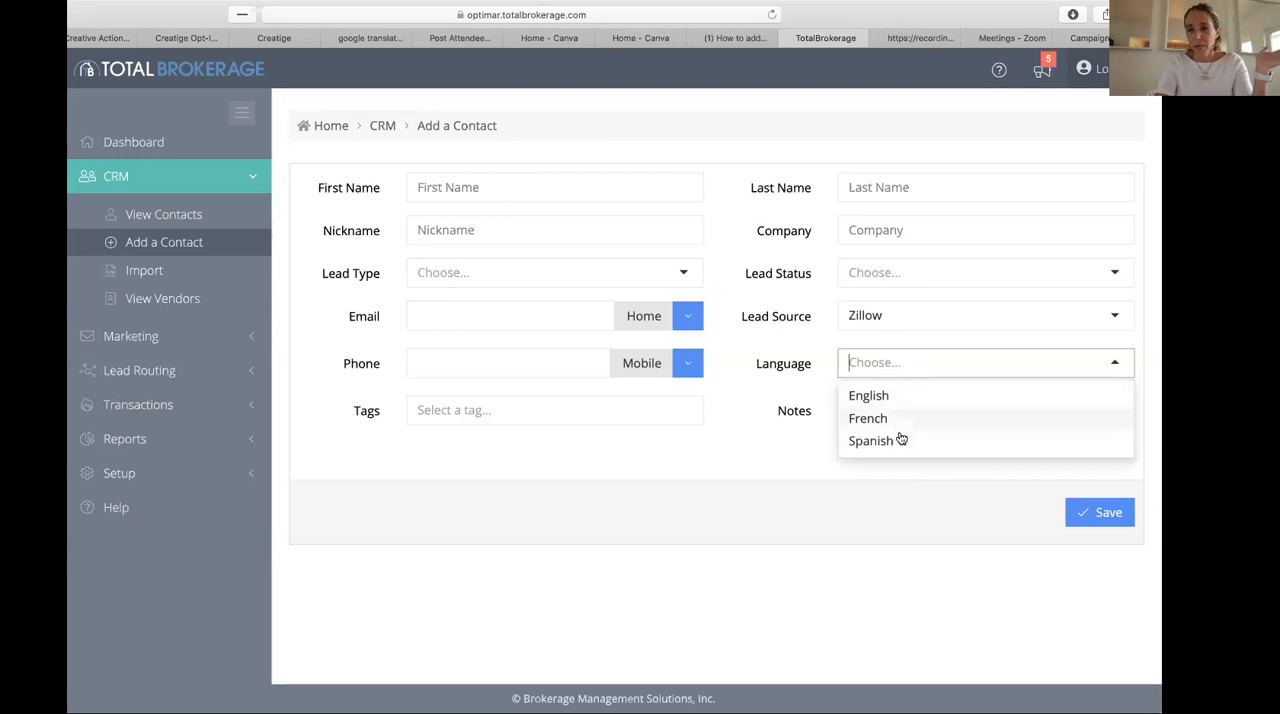
left_click(899, 436)
left_click(899, 364)
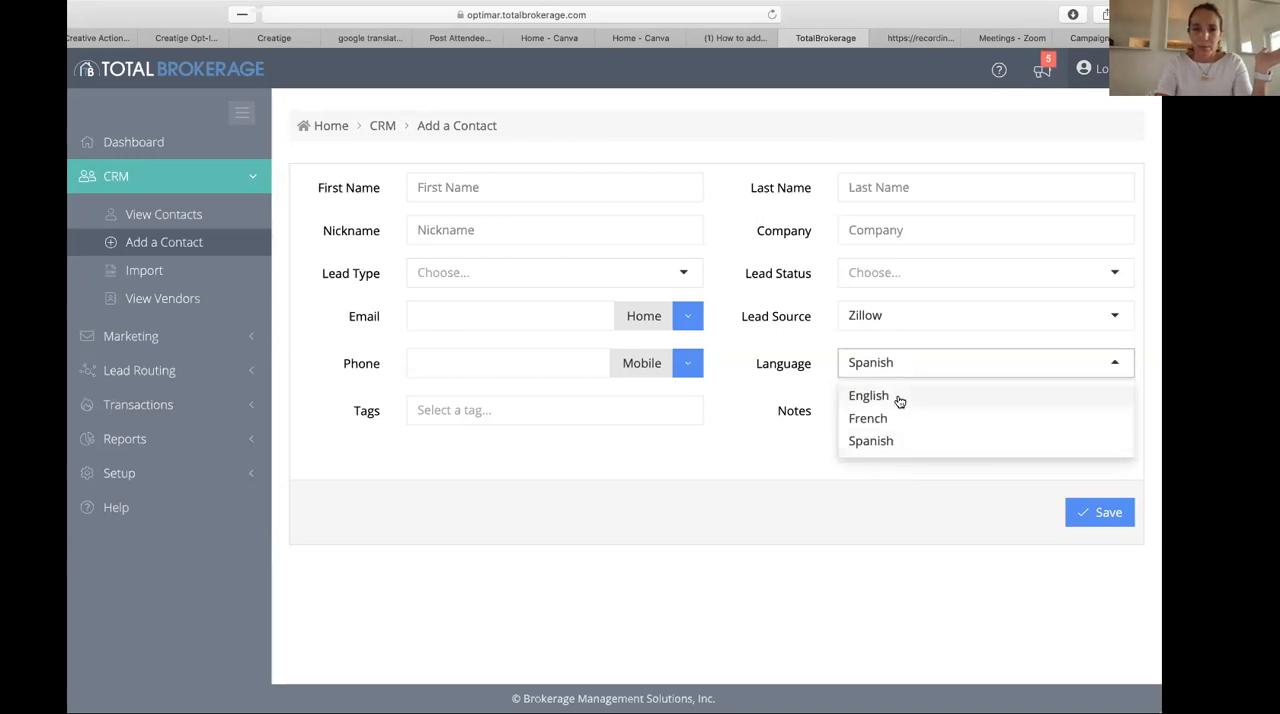
left_click(897, 396)
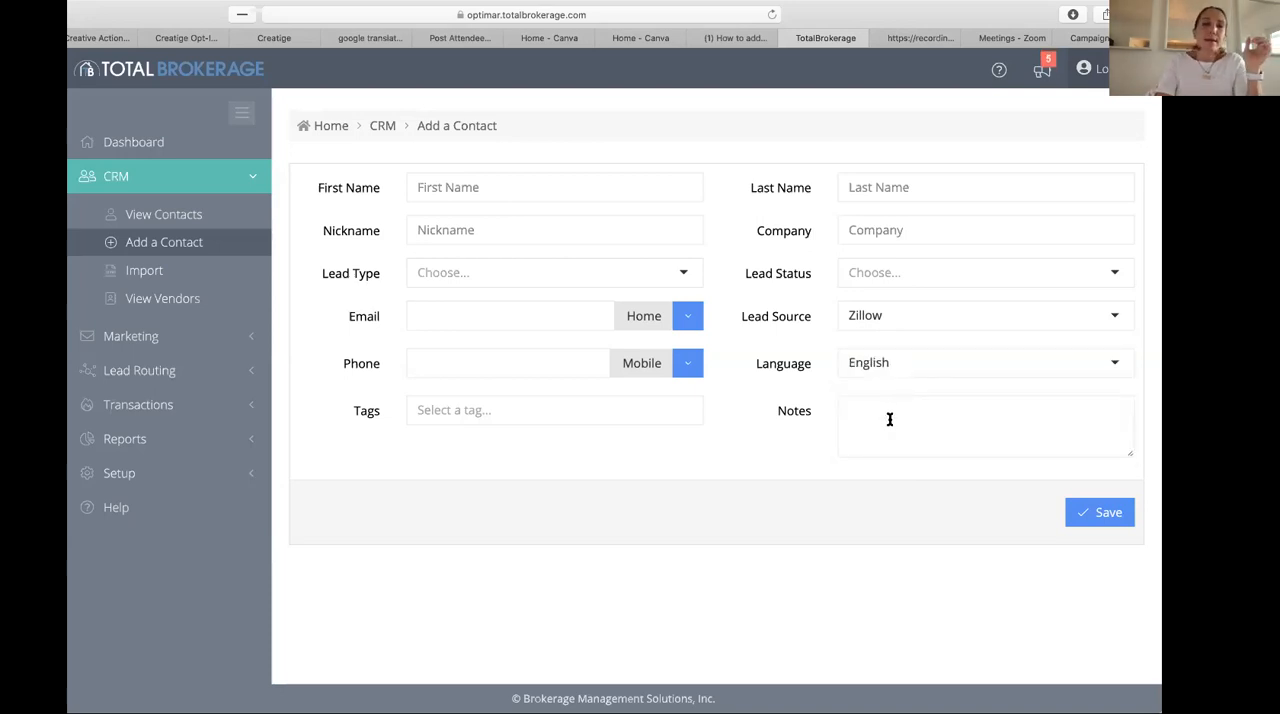
- Enter the new contact's first and last name
left_click(474, 186)
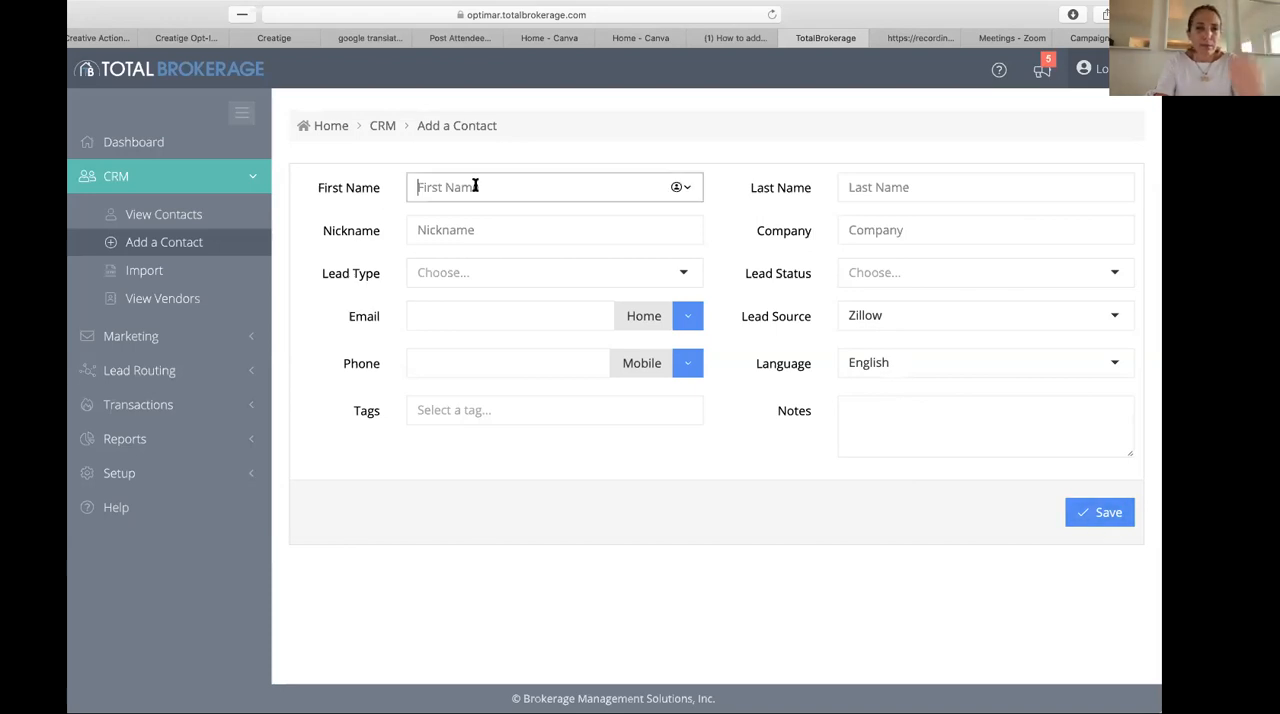
type("PETER")
key("Tab")
type("PAN")
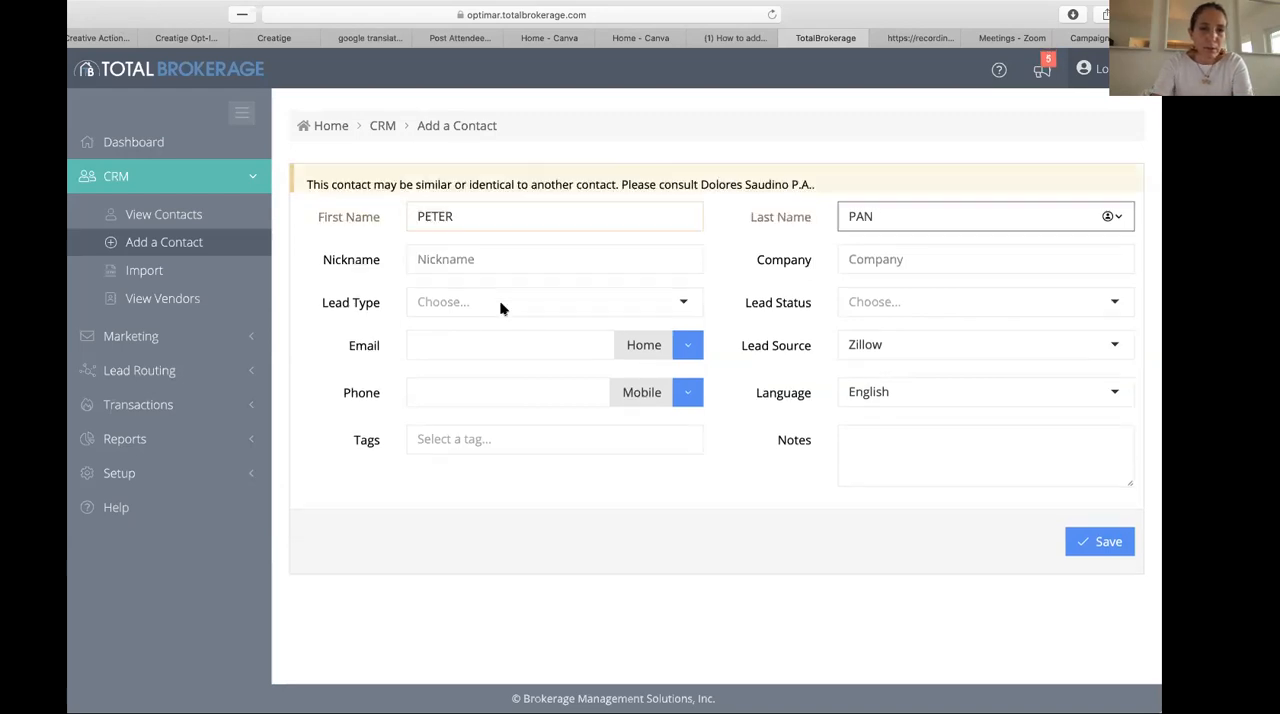
- Set the contact's lead type to Buyer and save the new contact, leaving the email blank
left_click(495, 330)
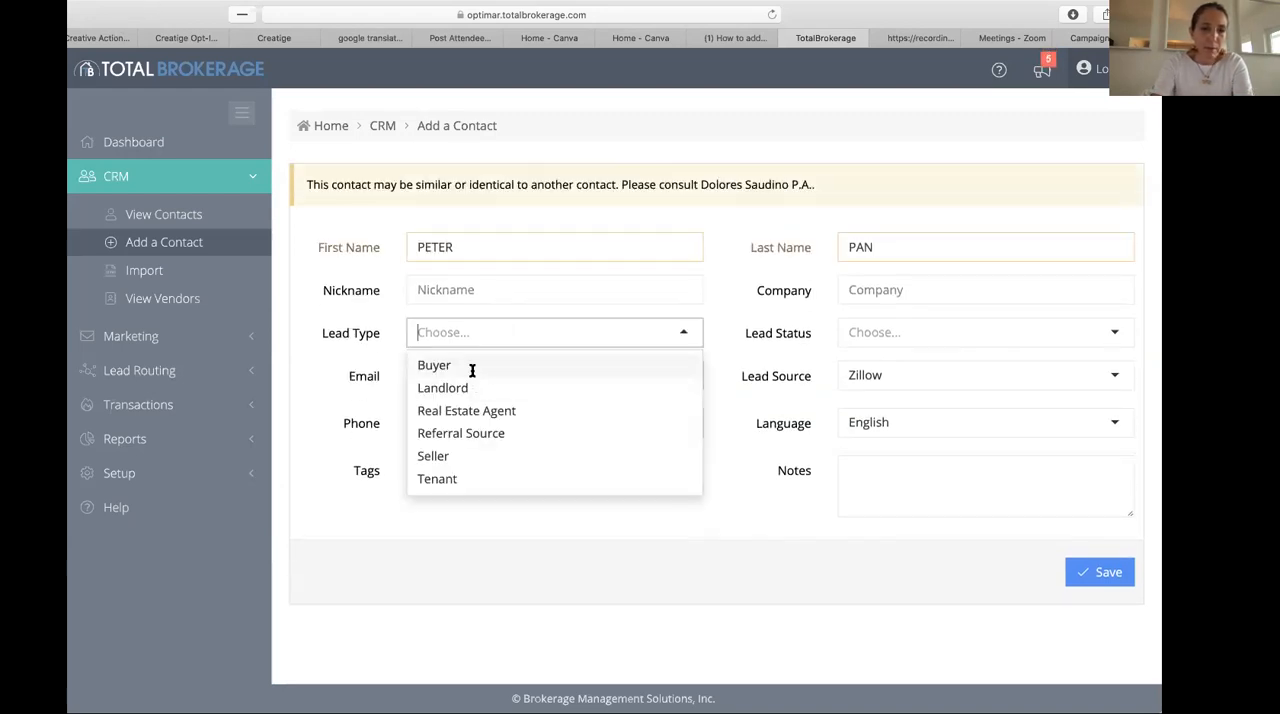
left_click(471, 367)
left_click(507, 379)
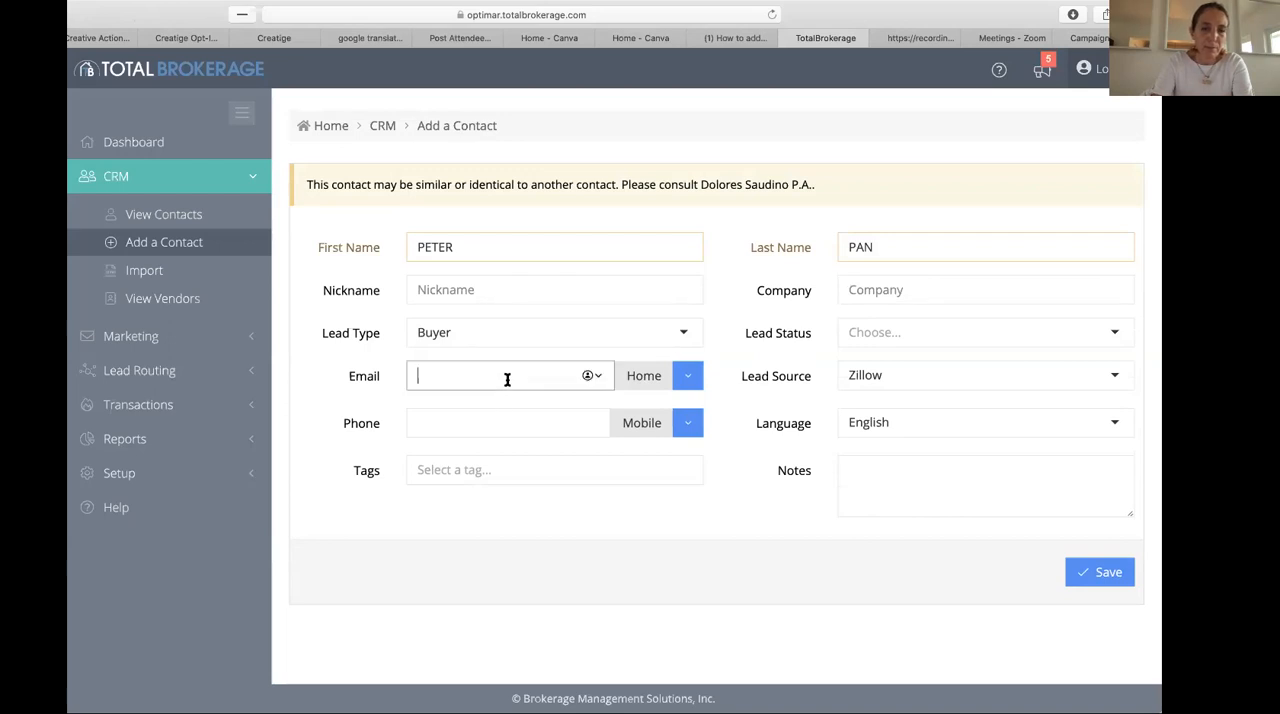
left_click(686, 524)
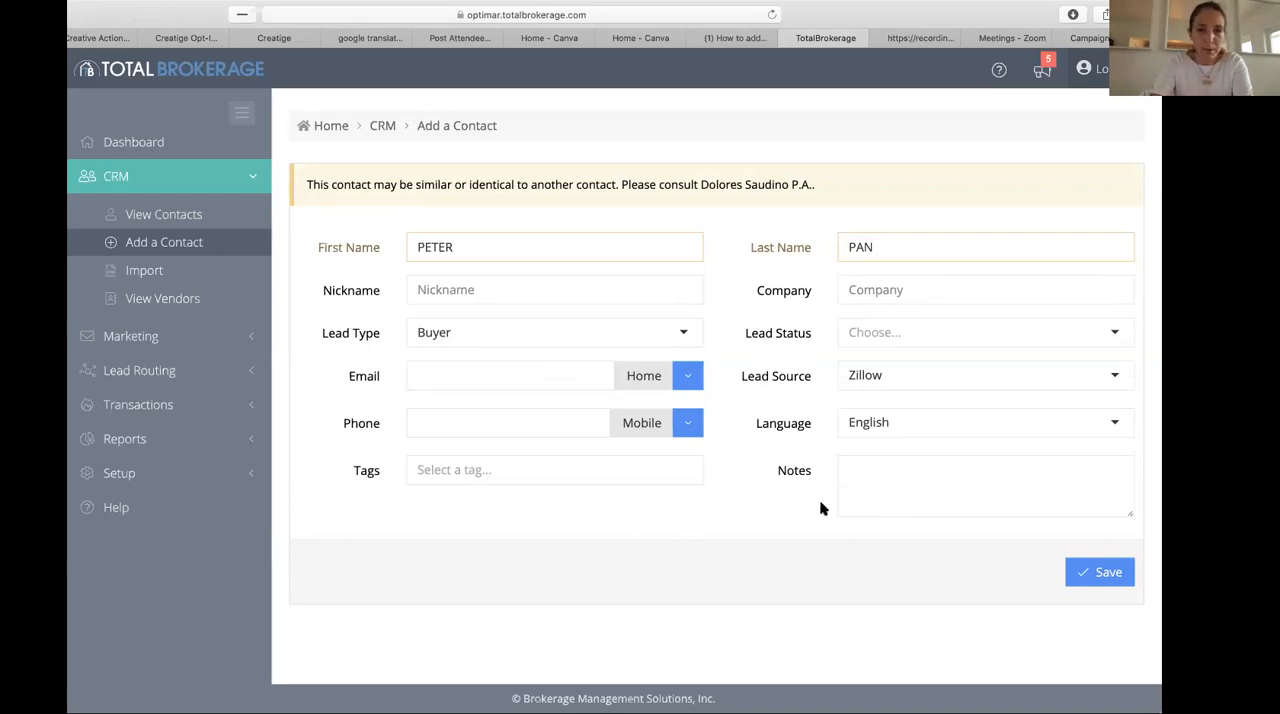
left_click(1110, 577)
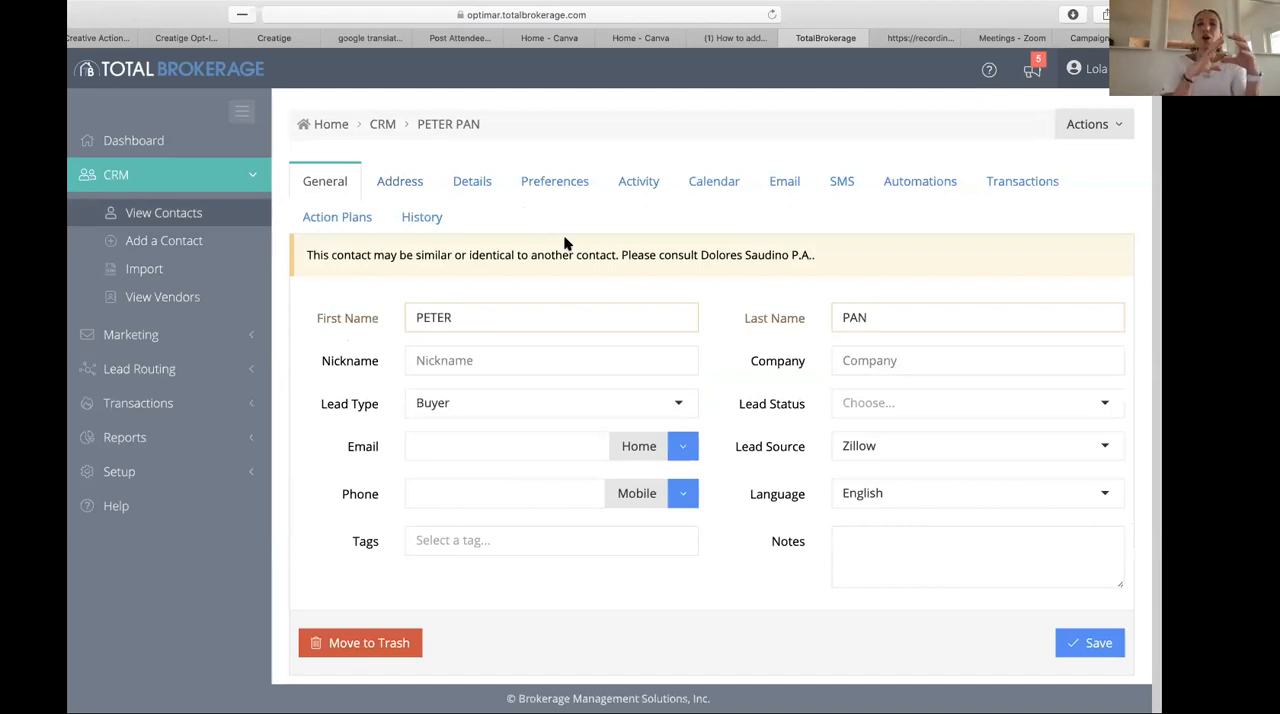
- Review the saved contact's address, details, preferences, activity and history sections
left_click(400, 181)
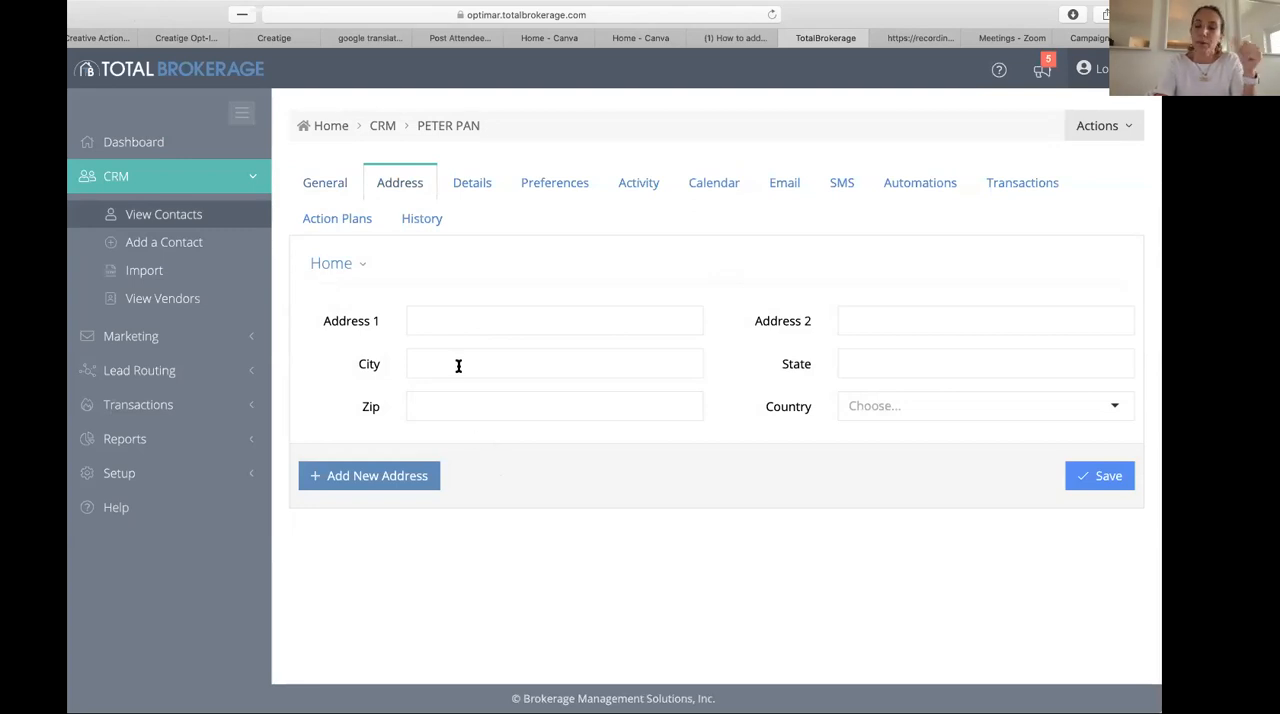
left_click(472, 186)
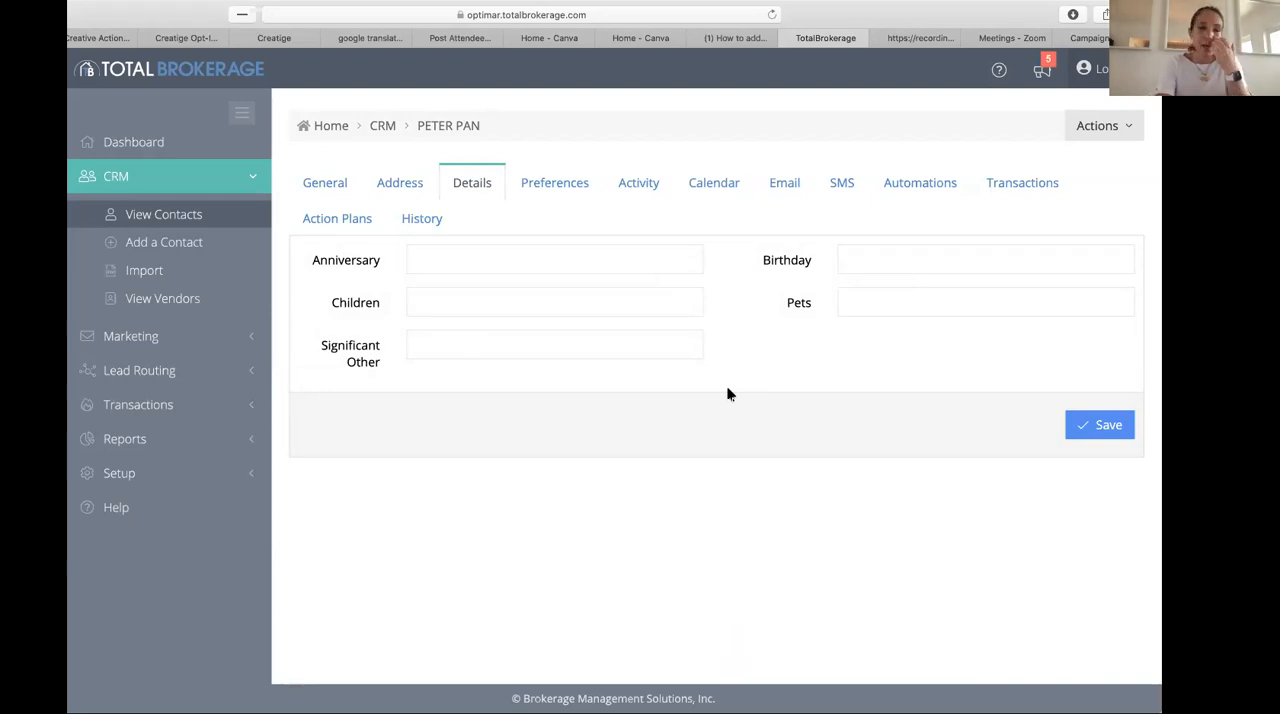
left_click(448, 338)
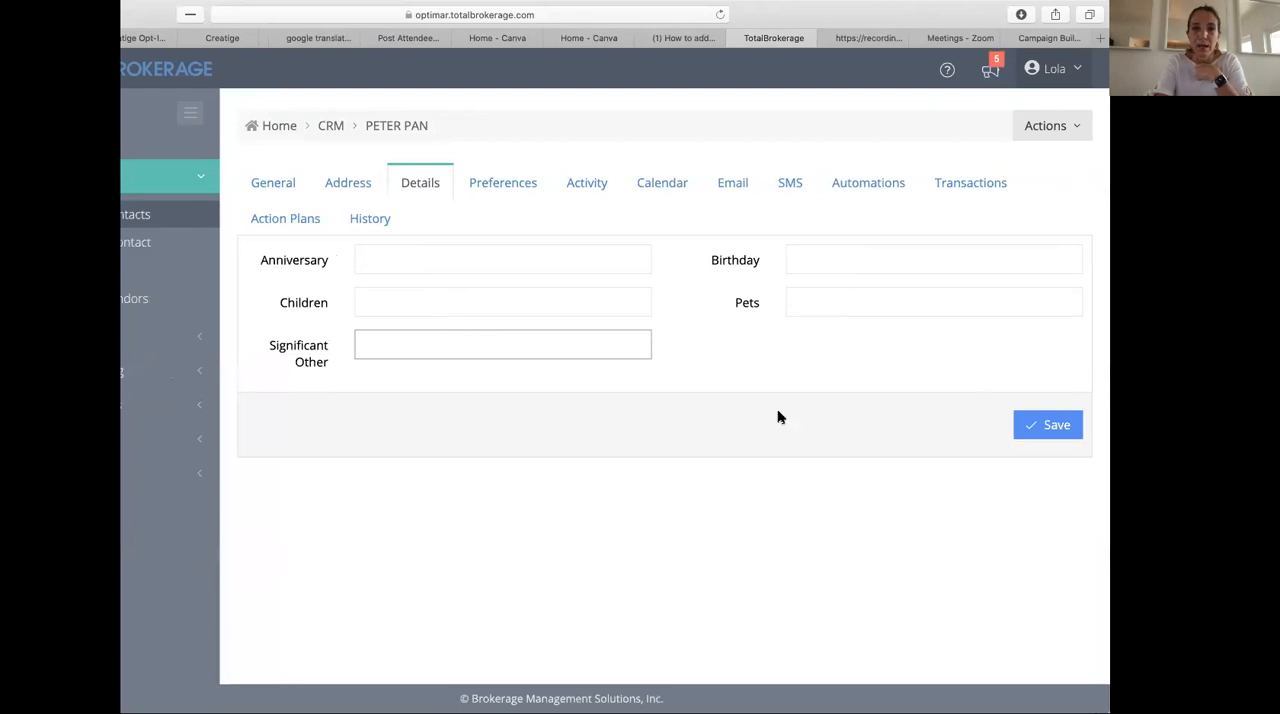
left_click(503, 186)
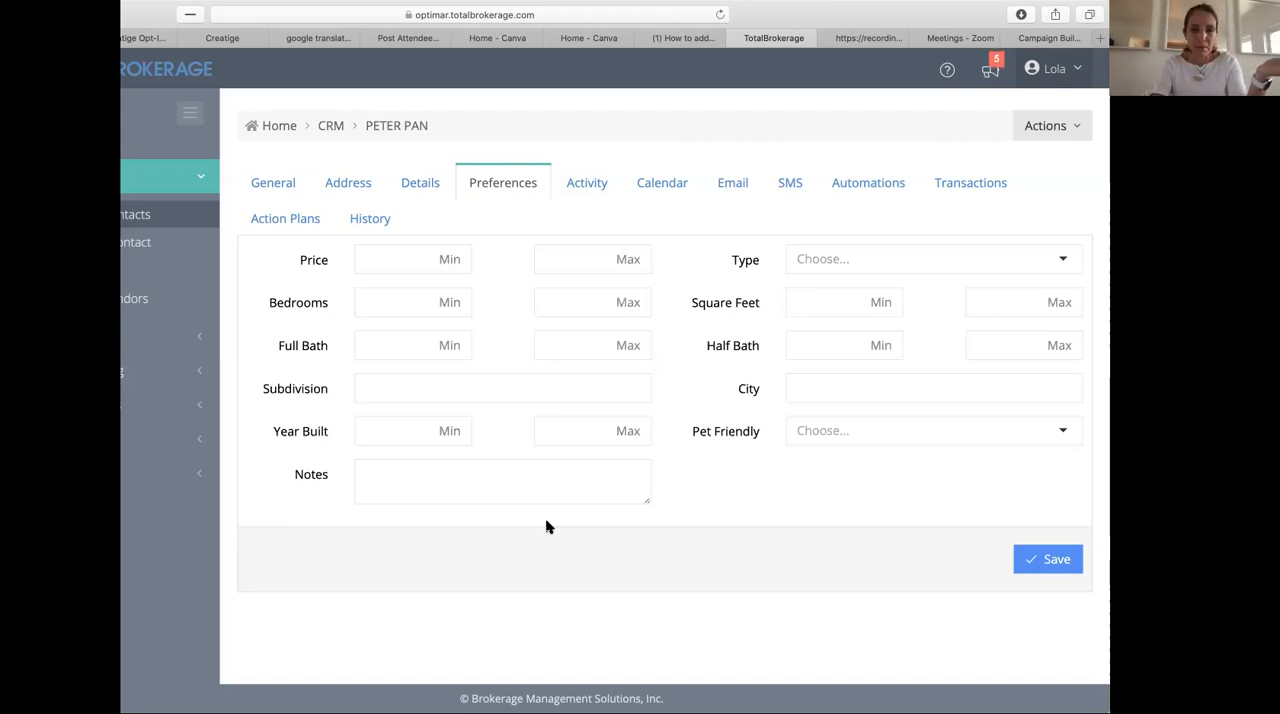
left_click(597, 182)
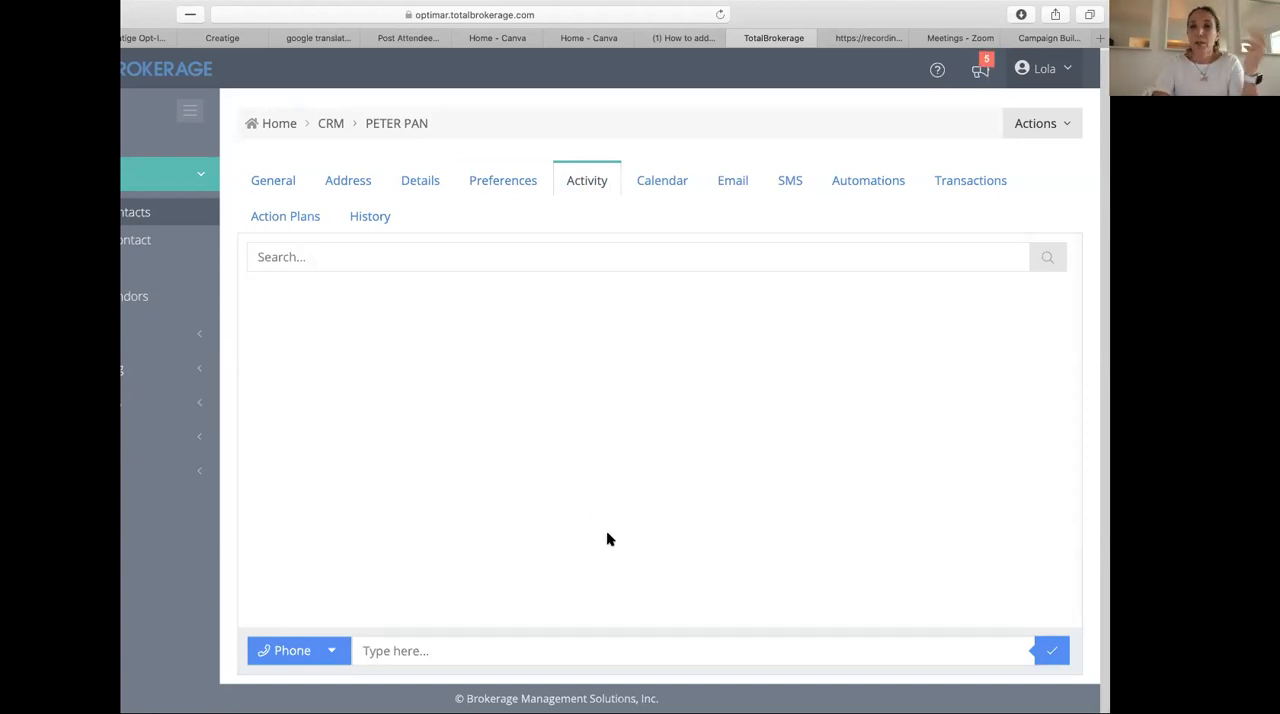
left_click(369, 215)
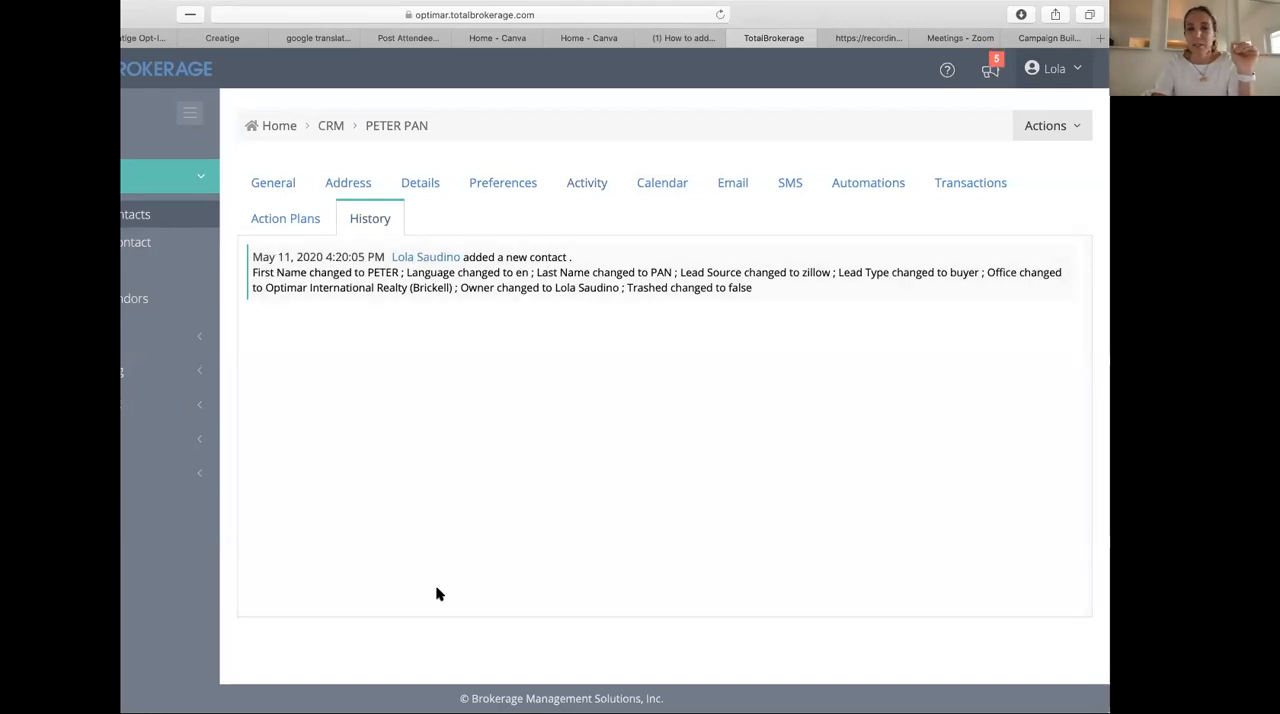
- Log a phone activity on the contact's record with a note to call the contact tomorrow
left_click(591, 183)
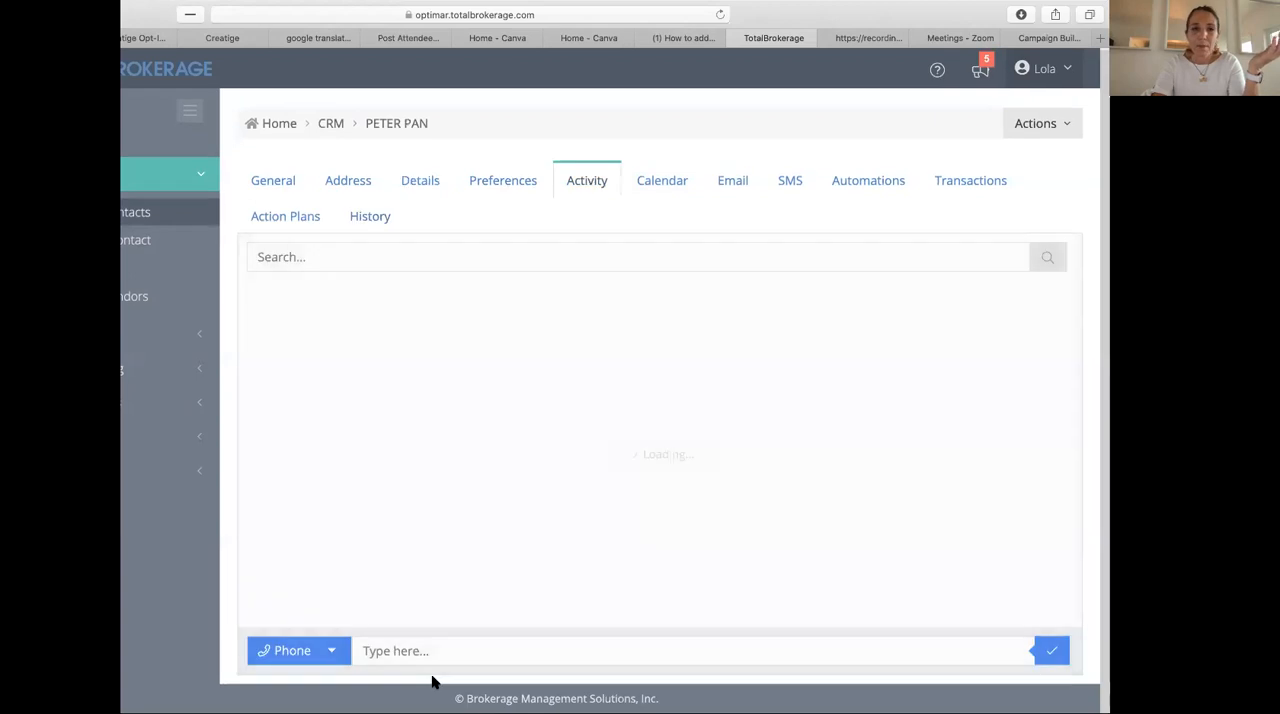
left_click(416, 647)
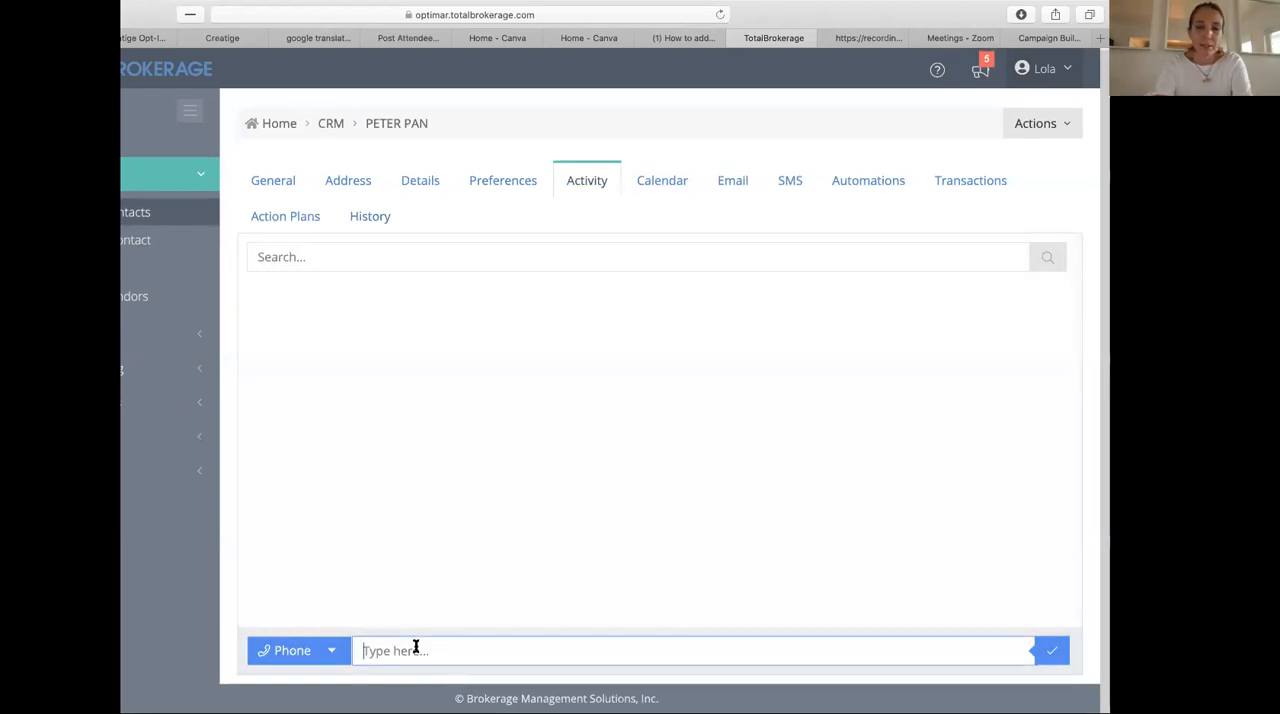
type("CALL")
key("BackSpace")
key("BackSpace")
key("BackSpace")
type("all peter tpmor")
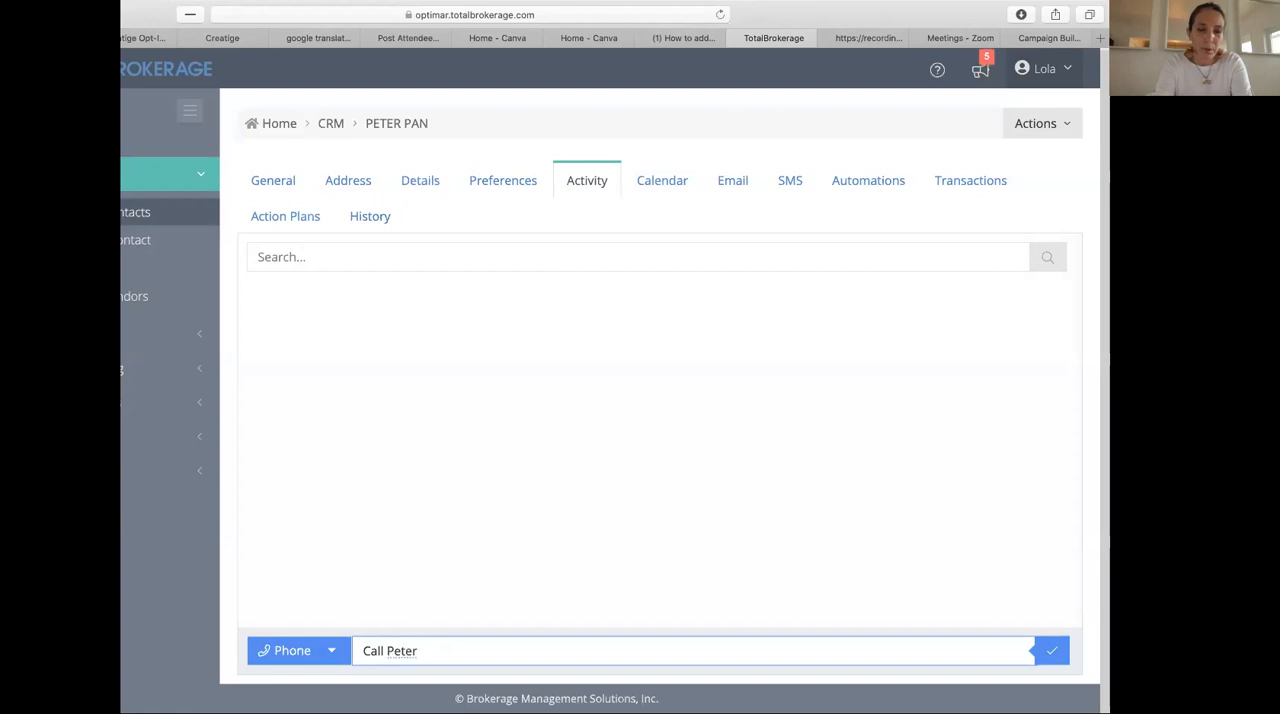
key("BackSpace")
key("BackSpace")
key("BackSpace")
key("BackSpace")
type("omo")
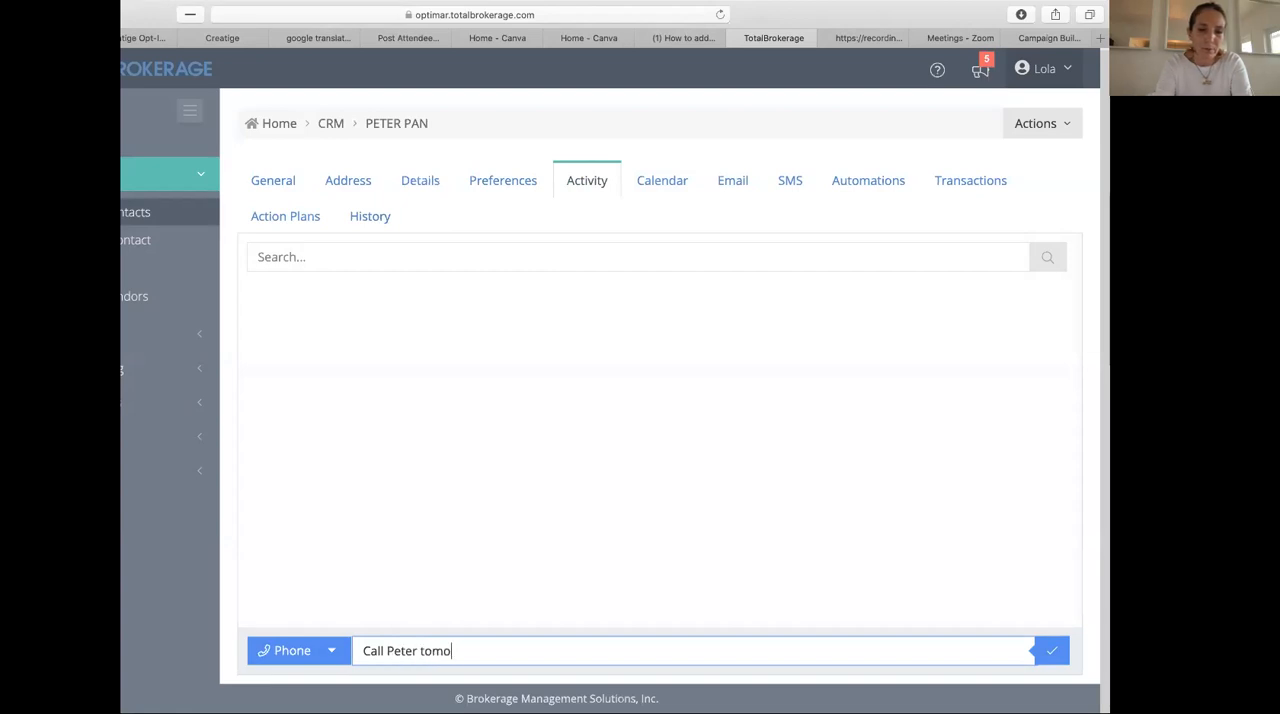
key("BackSpace")
key("BackSpace")
type("r")
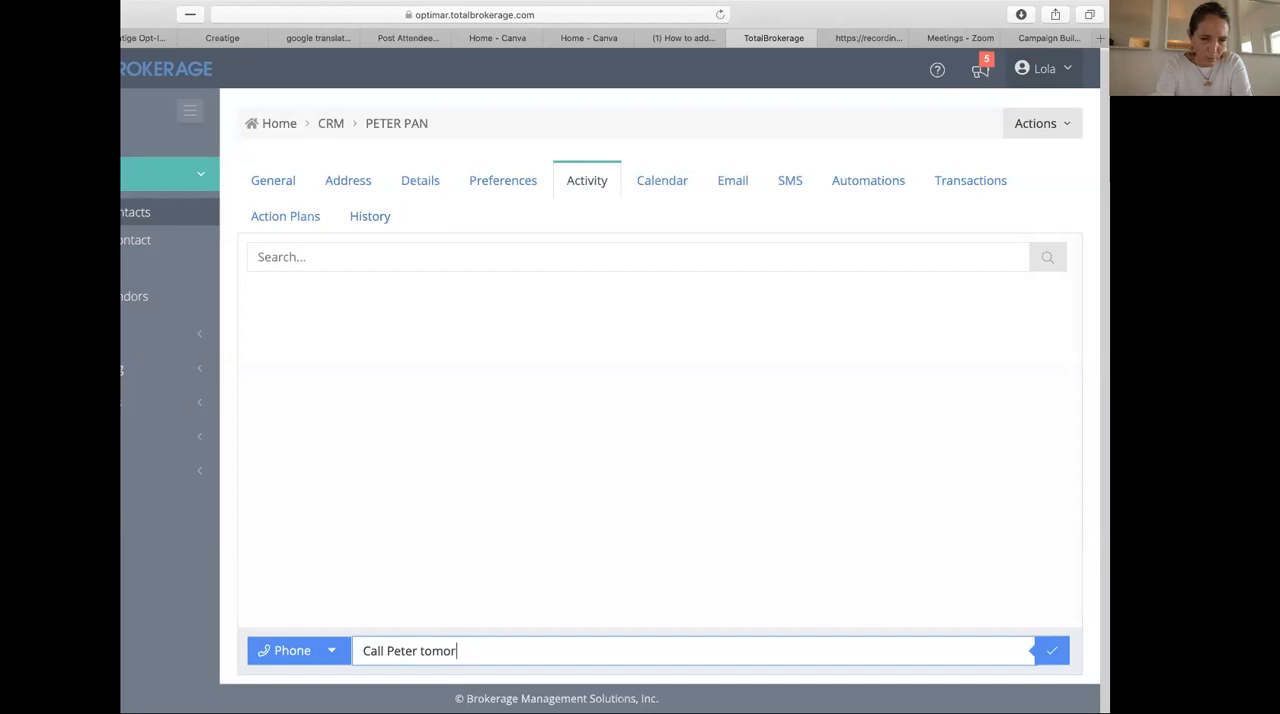
type("row")
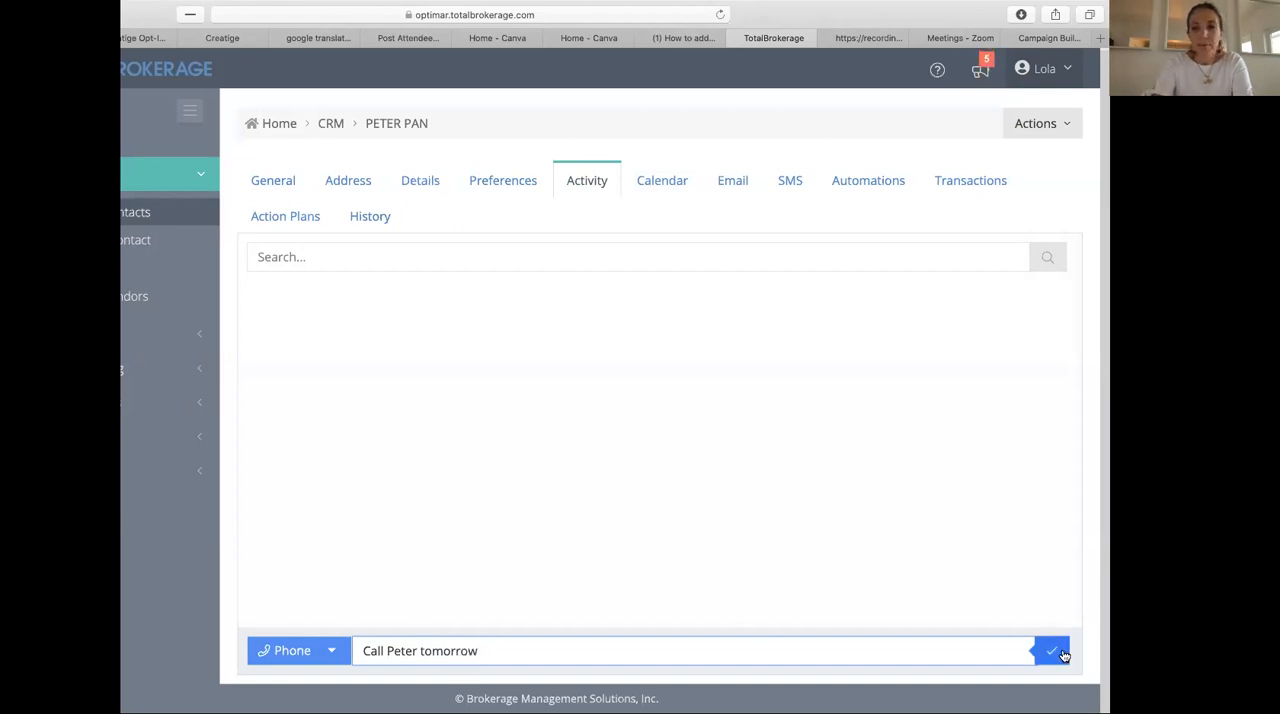
left_click(1058, 651)
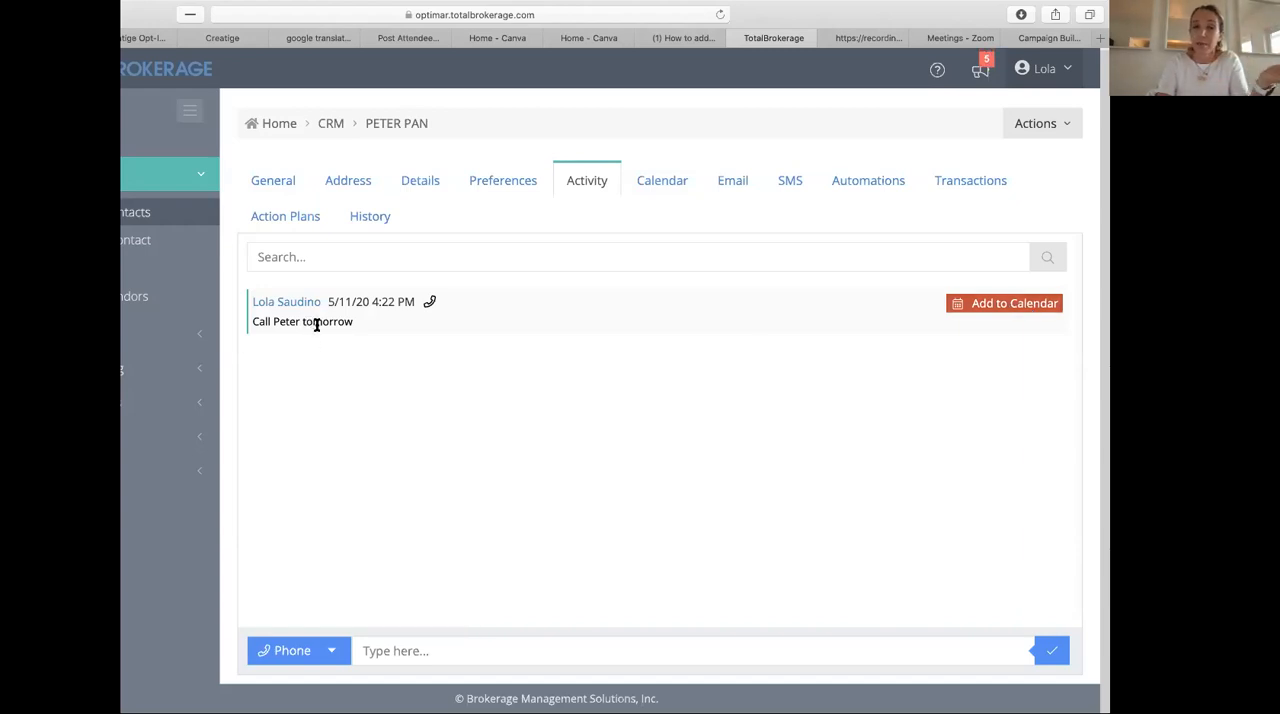
- Create a calendar event from the phone activity, with notes to call the contact "in regards to the deal we talk last night"
left_click(1038, 310)
left_click(464, 203)
type("call ")
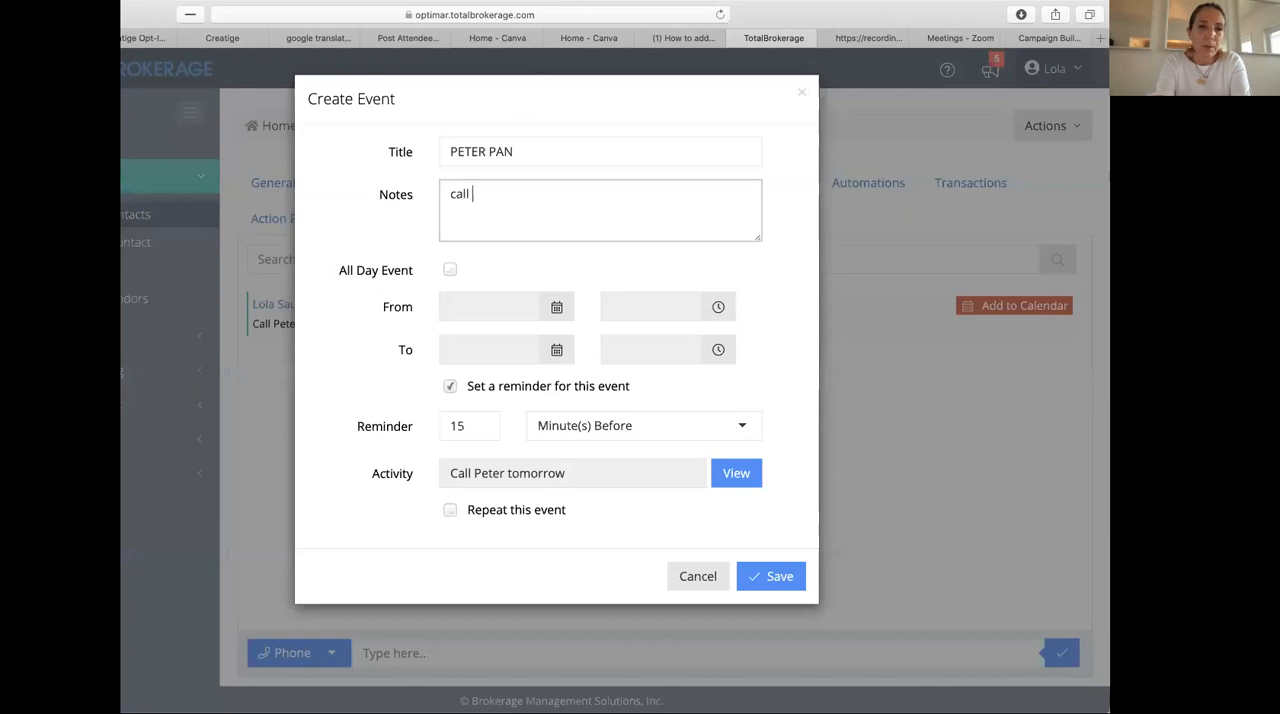
type("peter in res")
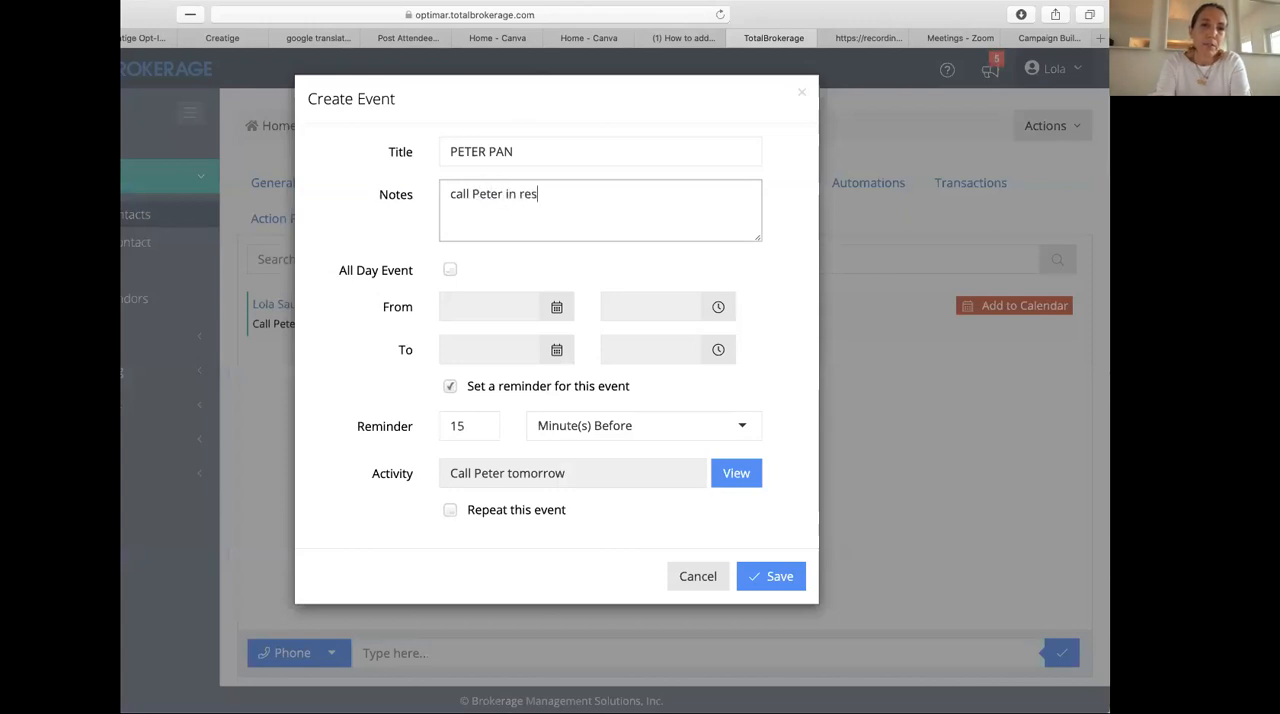
key("BackSpace")
type("gards to the")
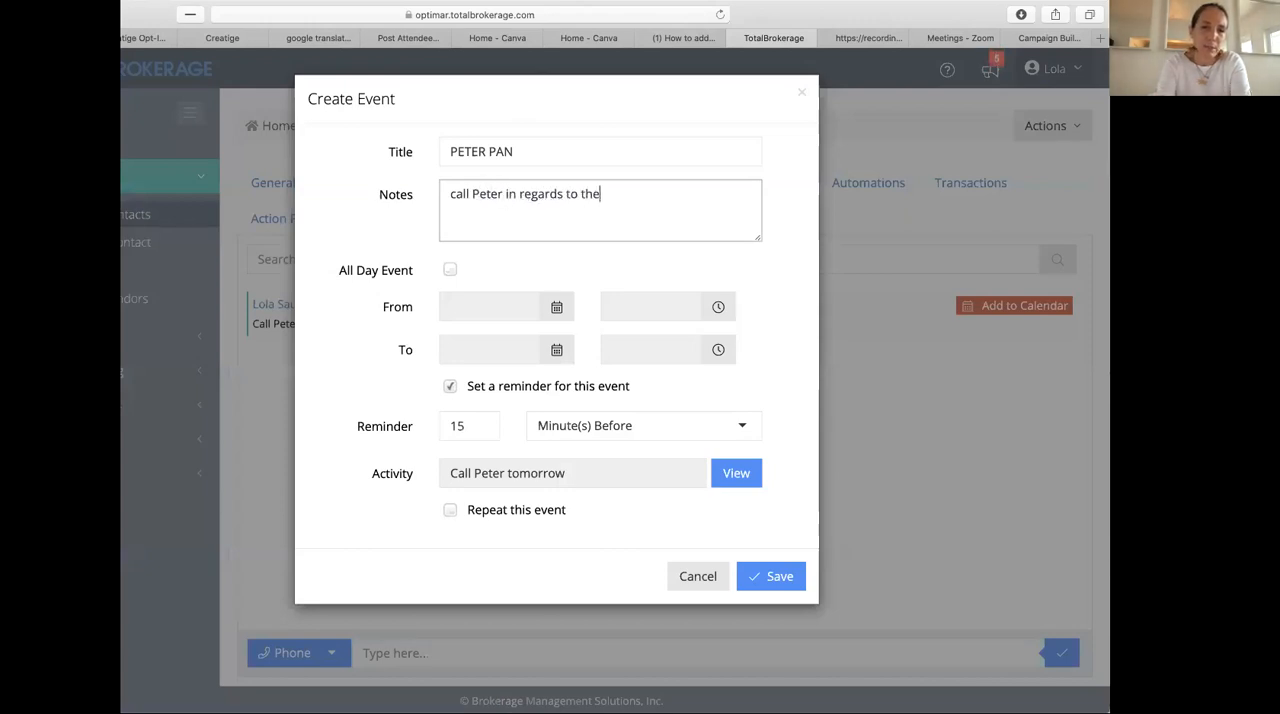
type(" deal awe talk last night")
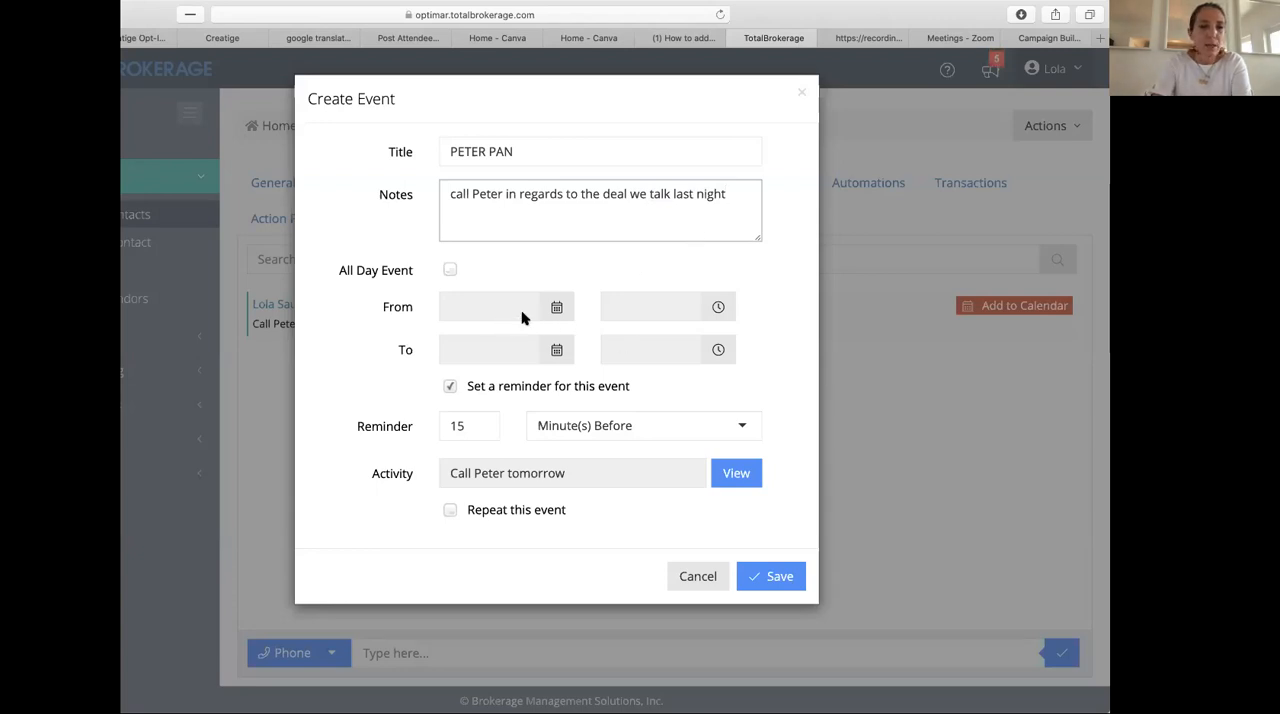
- Schedule the call event for 05/12/2020 starting at 10:00 AM and save it
left_click(556, 308)
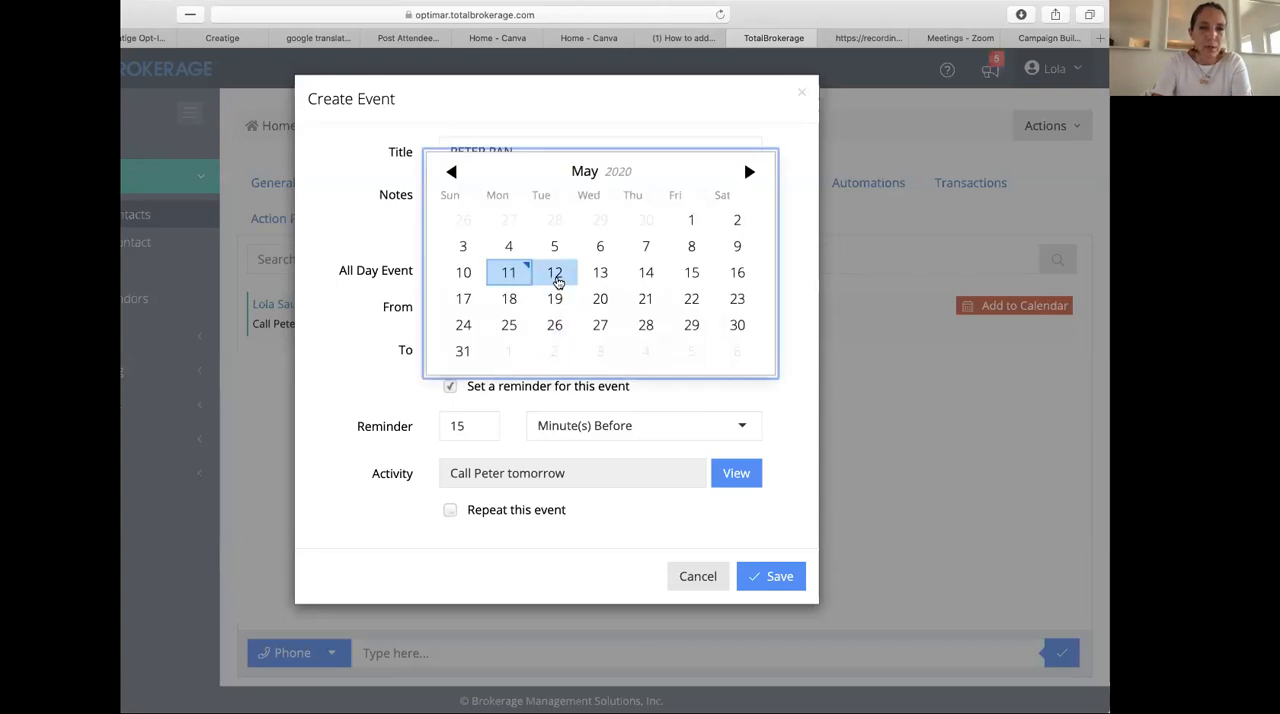
left_click(558, 279)
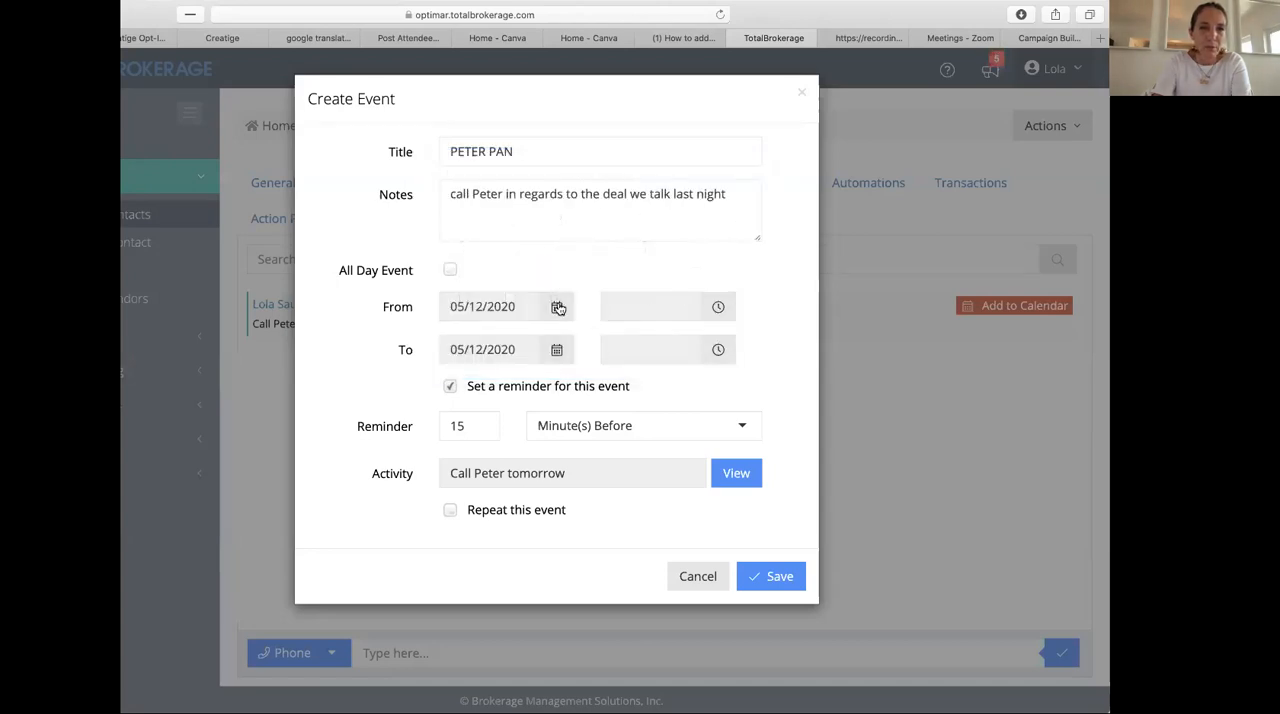
left_click(665, 315)
scroll(690, 217, "up", 10)
scroll(690, 217, "up", 5)
scroll(690, 217, "up", 1)
scroll(690, 217, "down", 3)
scroll(690, 217, "down", 10)
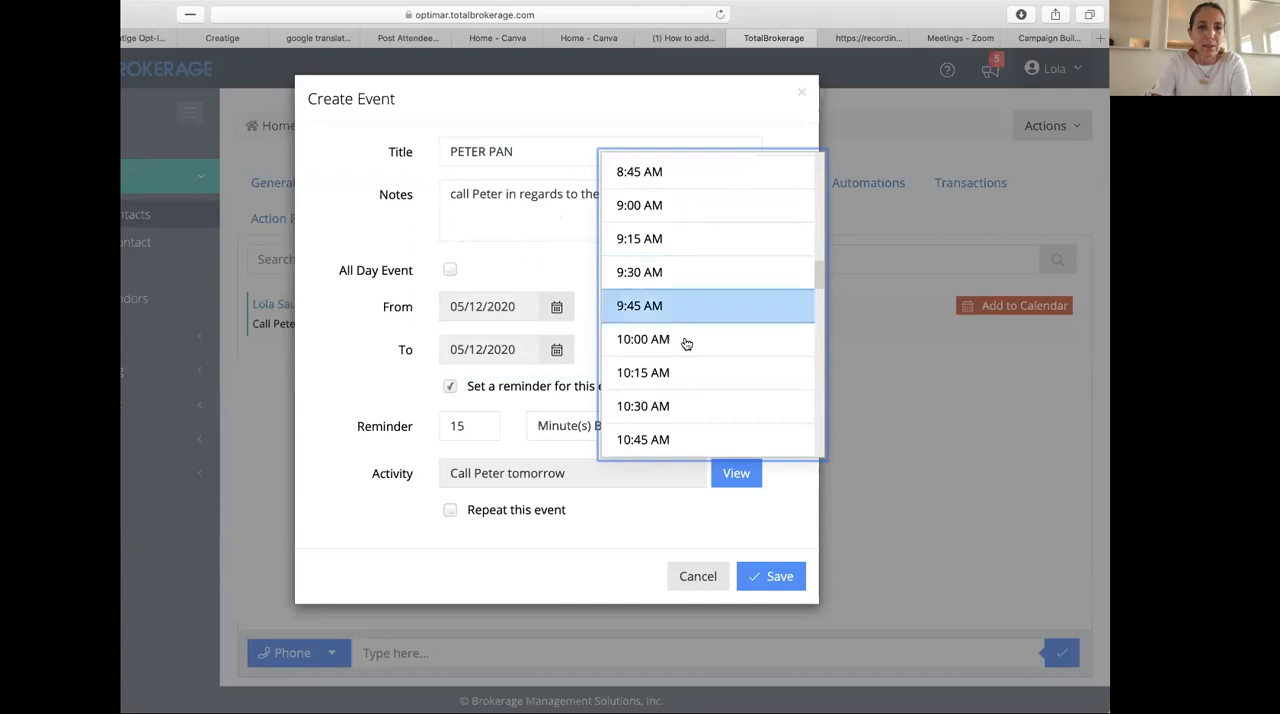
left_click(686, 342)
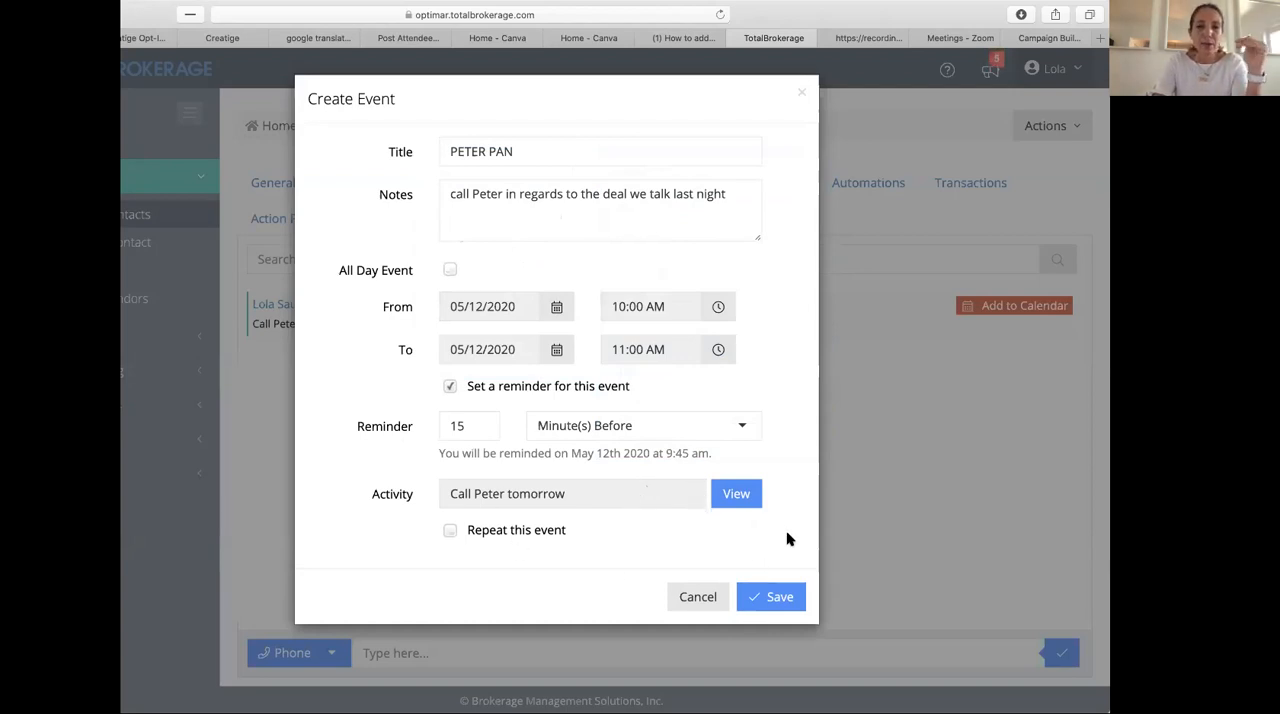
left_click(788, 605)
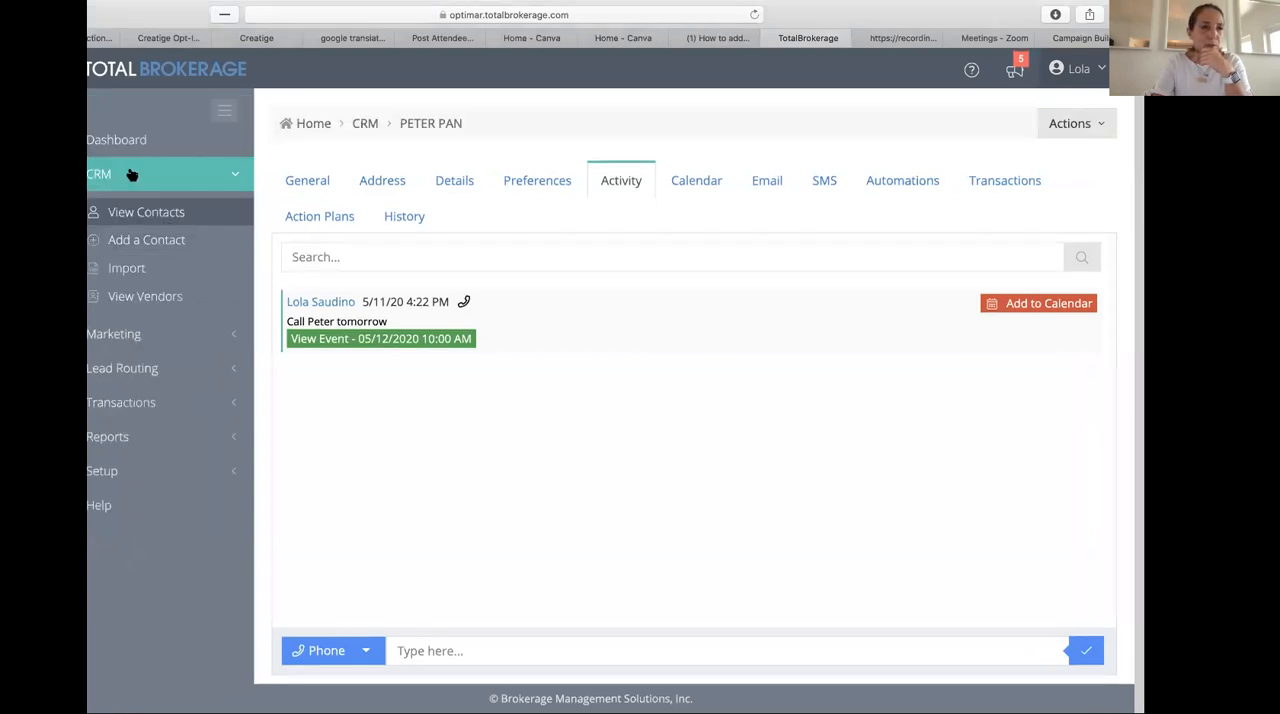
- Check the scheduled call in the dashboard calendar and in the contact's own calendar
left_click(128, 143)
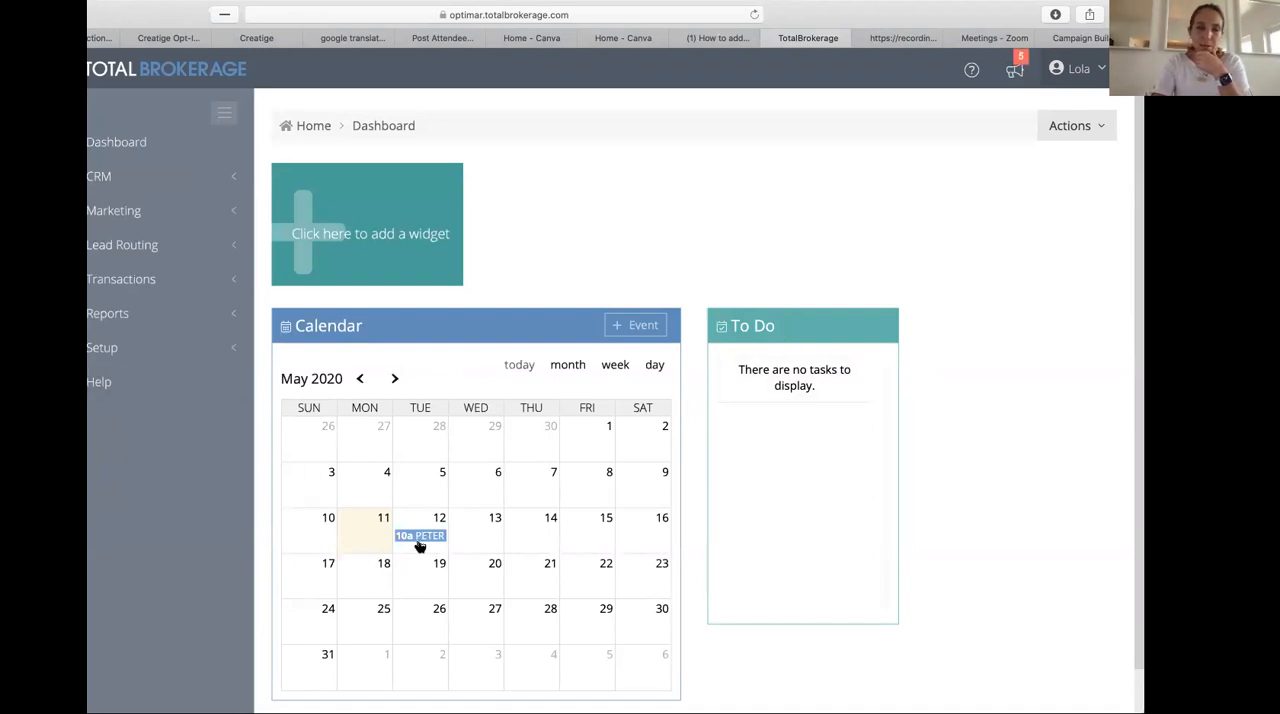
left_click(131, 180)
left_click(180, 226)
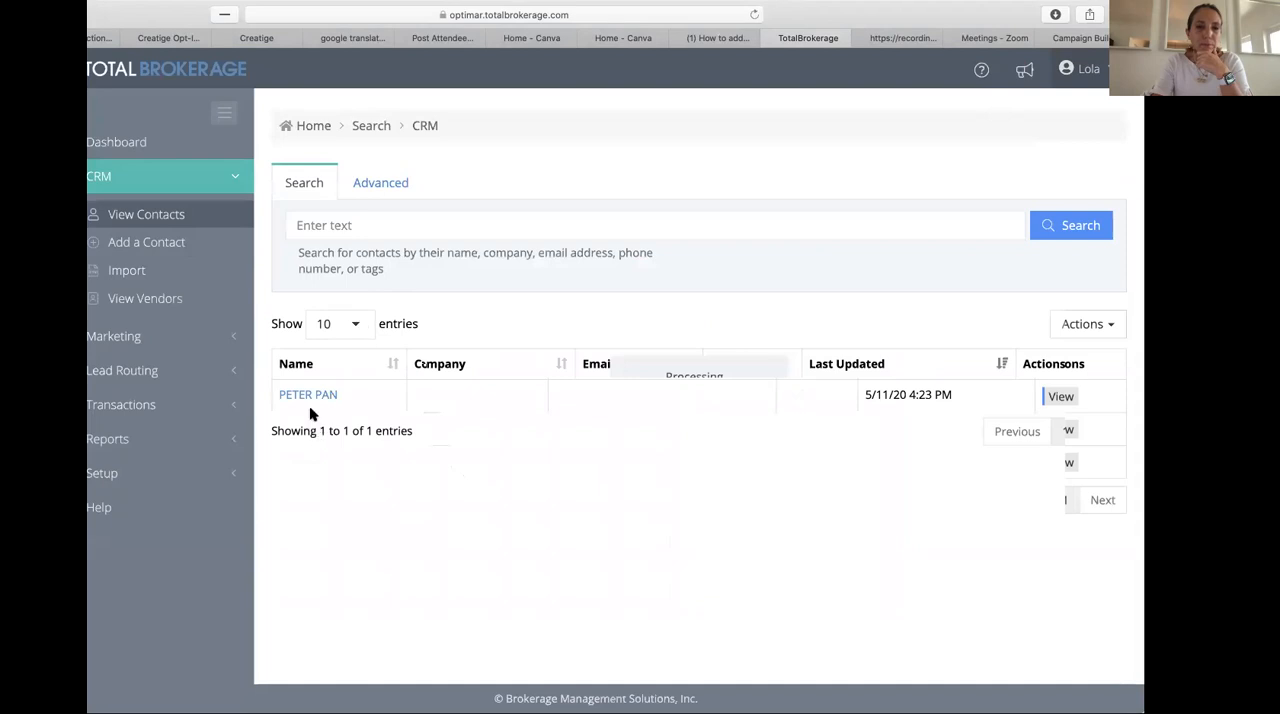
left_click(309, 395)
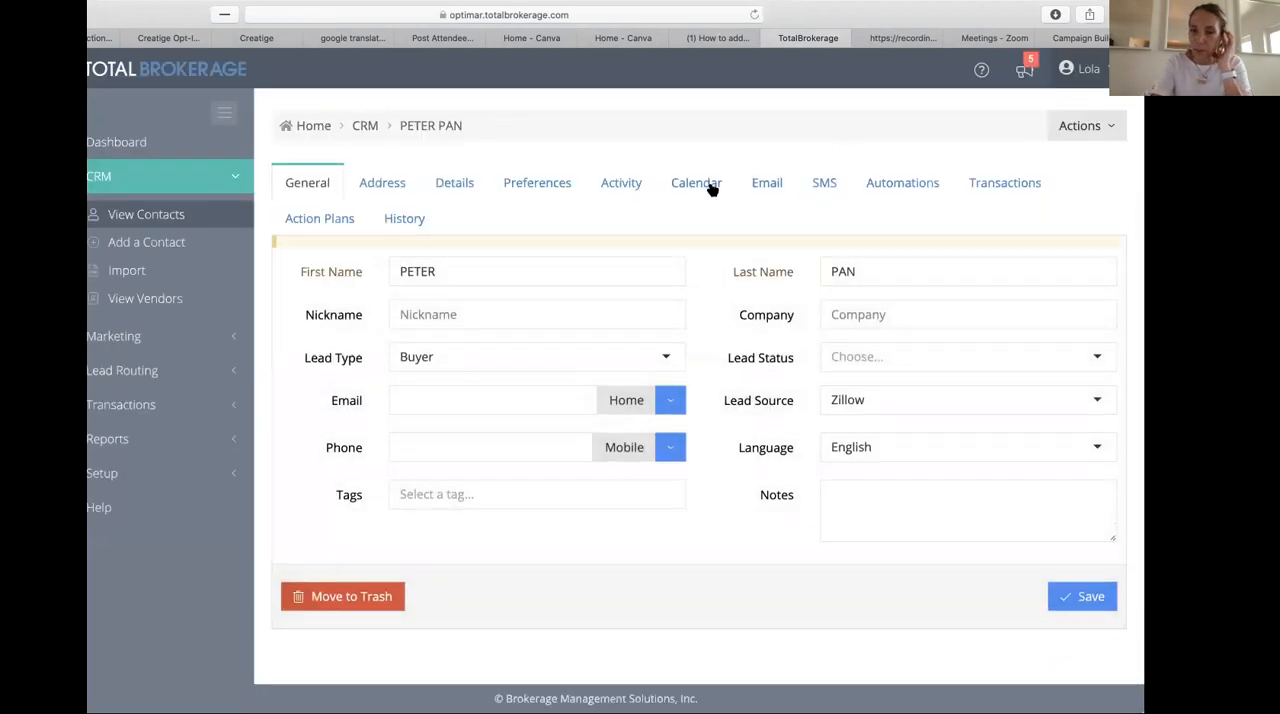
left_click(707, 188)
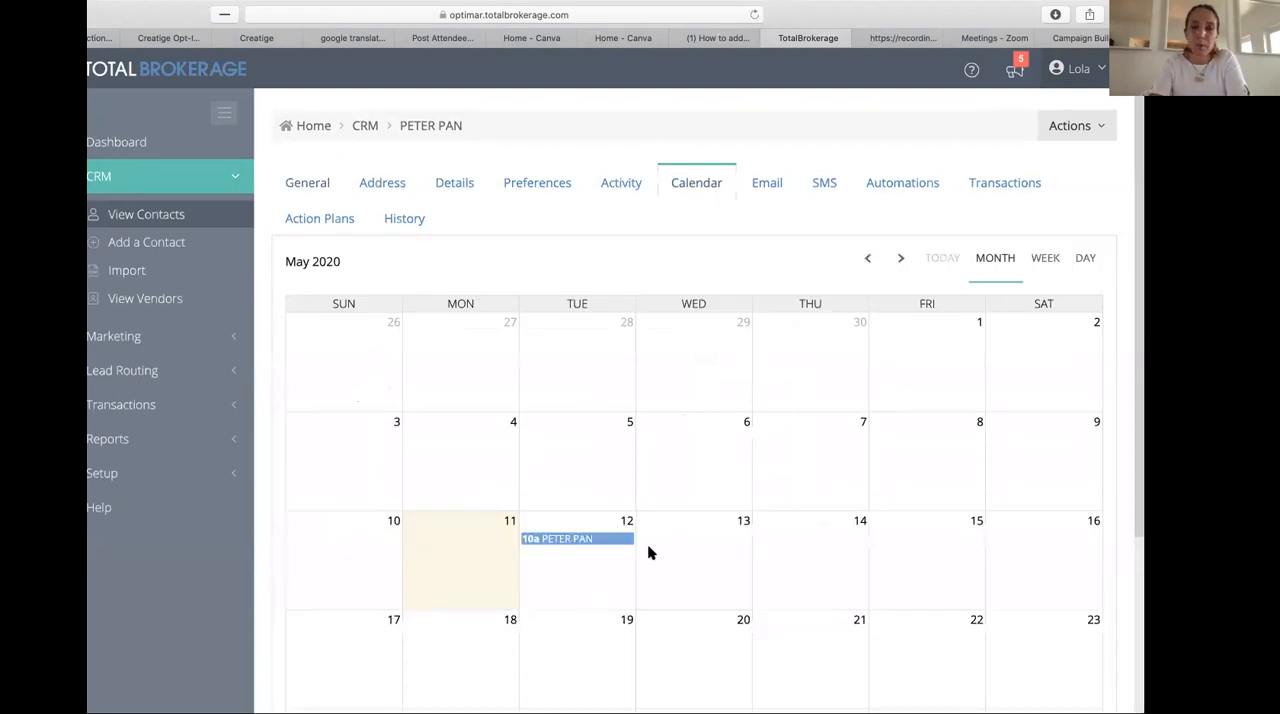
- Review the contact's email, SMS, automations and transactions sections
left_click(767, 188)
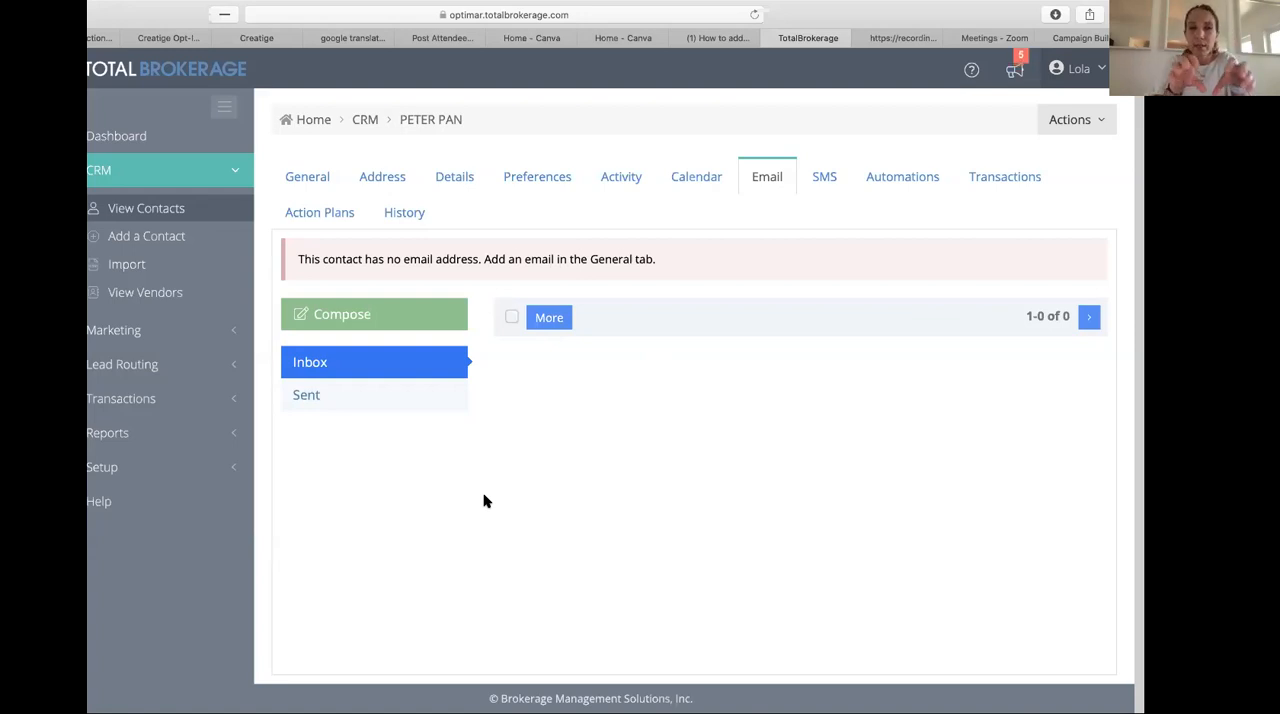
left_click(815, 182)
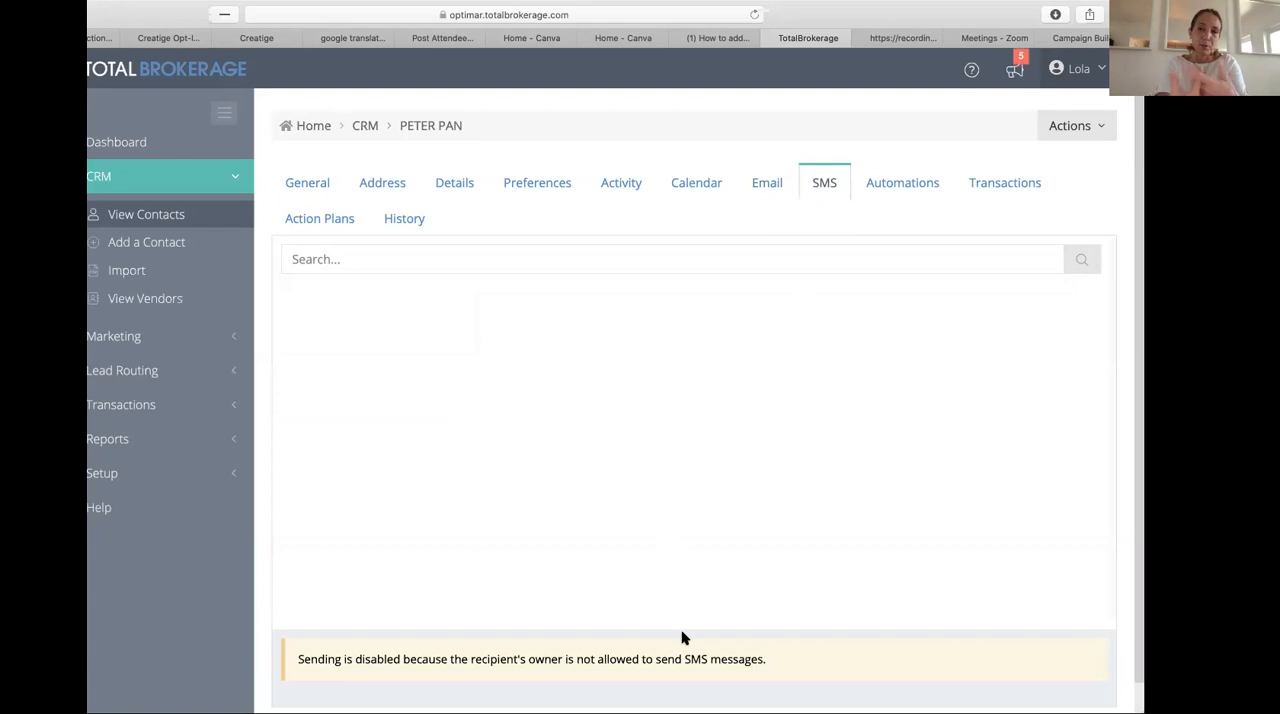
left_click(902, 186)
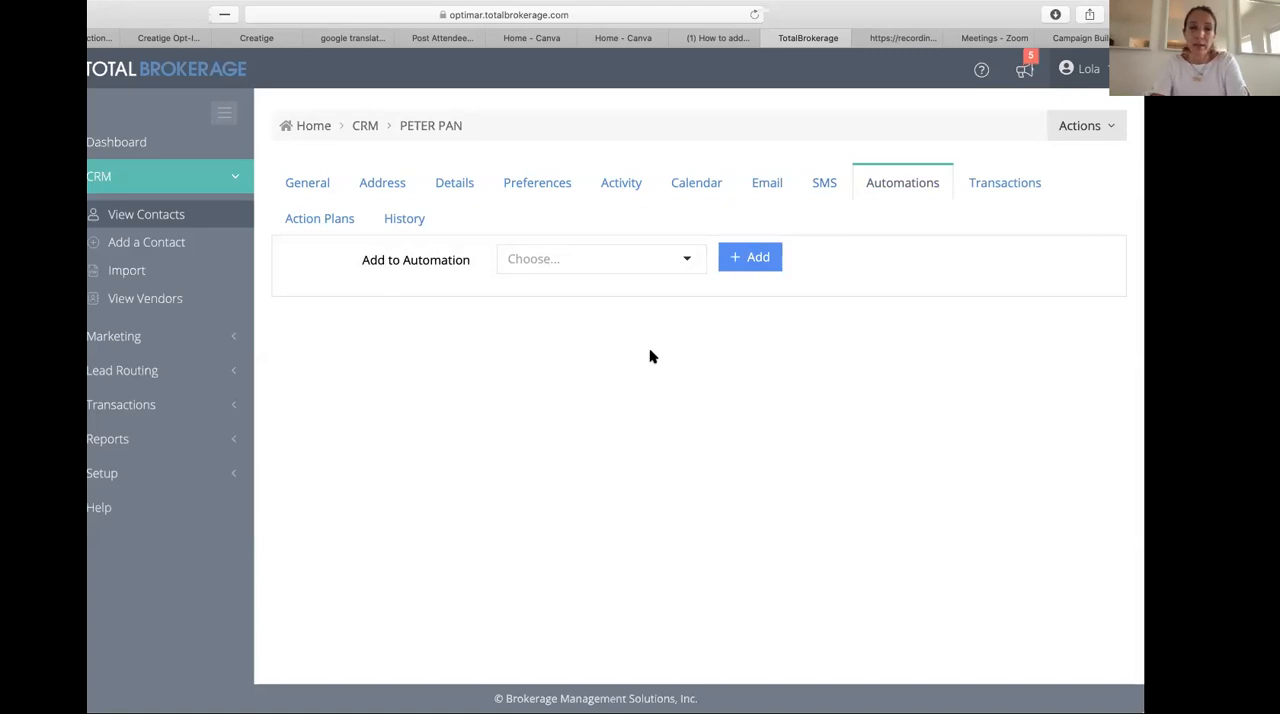
left_click(1026, 186)
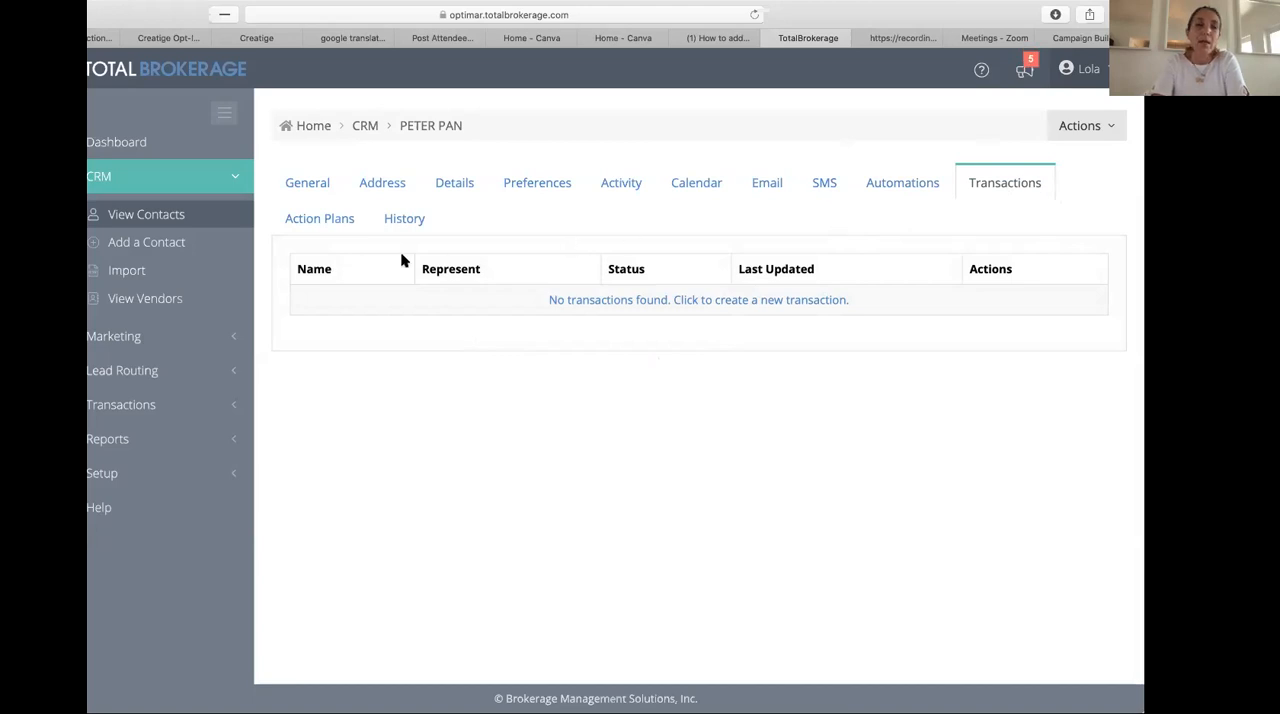
- Examine the automations available for the contact and the additional actions offered on the record
left_click(906, 186)
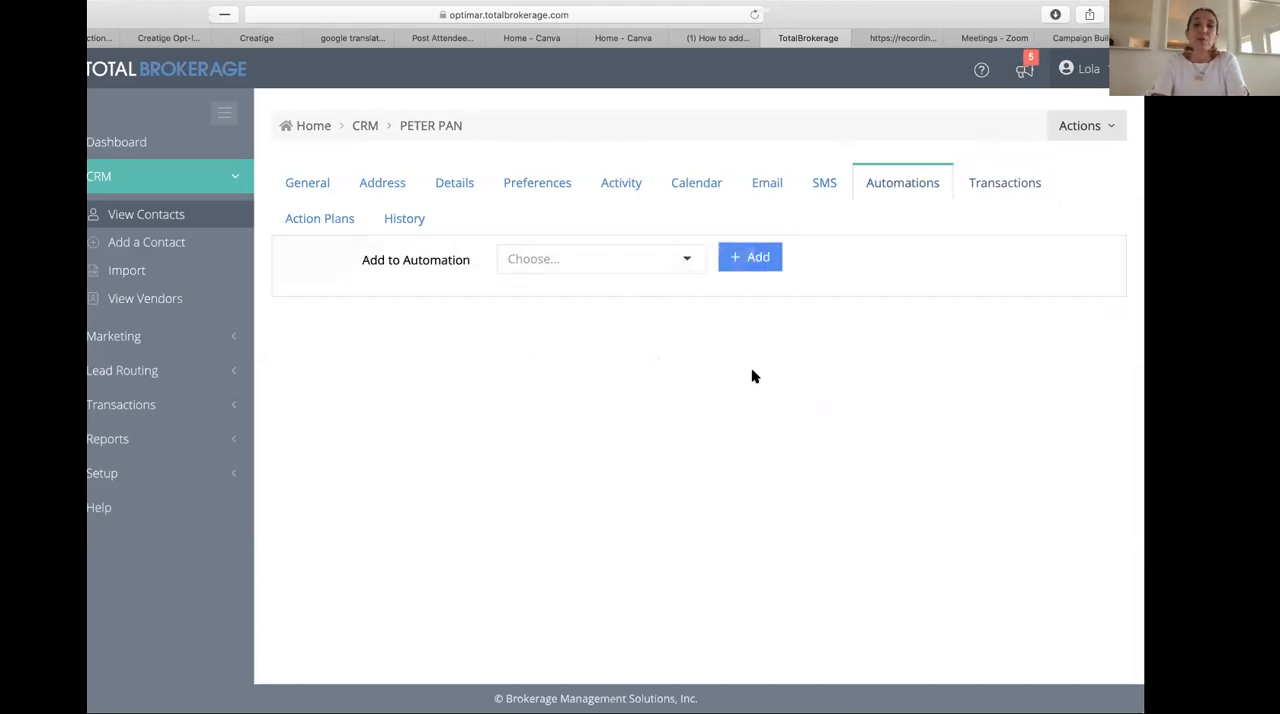
left_click(678, 260)
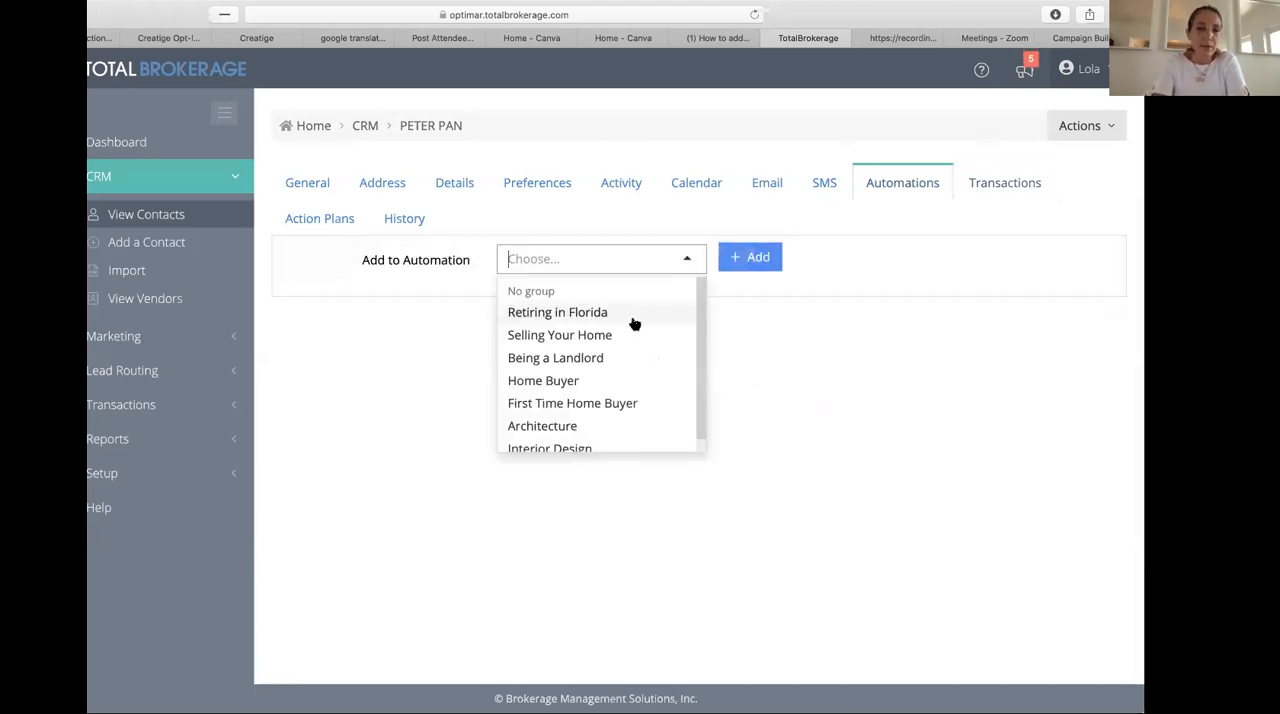
scroll(621, 370, "down", 1)
scroll(620, 368, "up", 1)
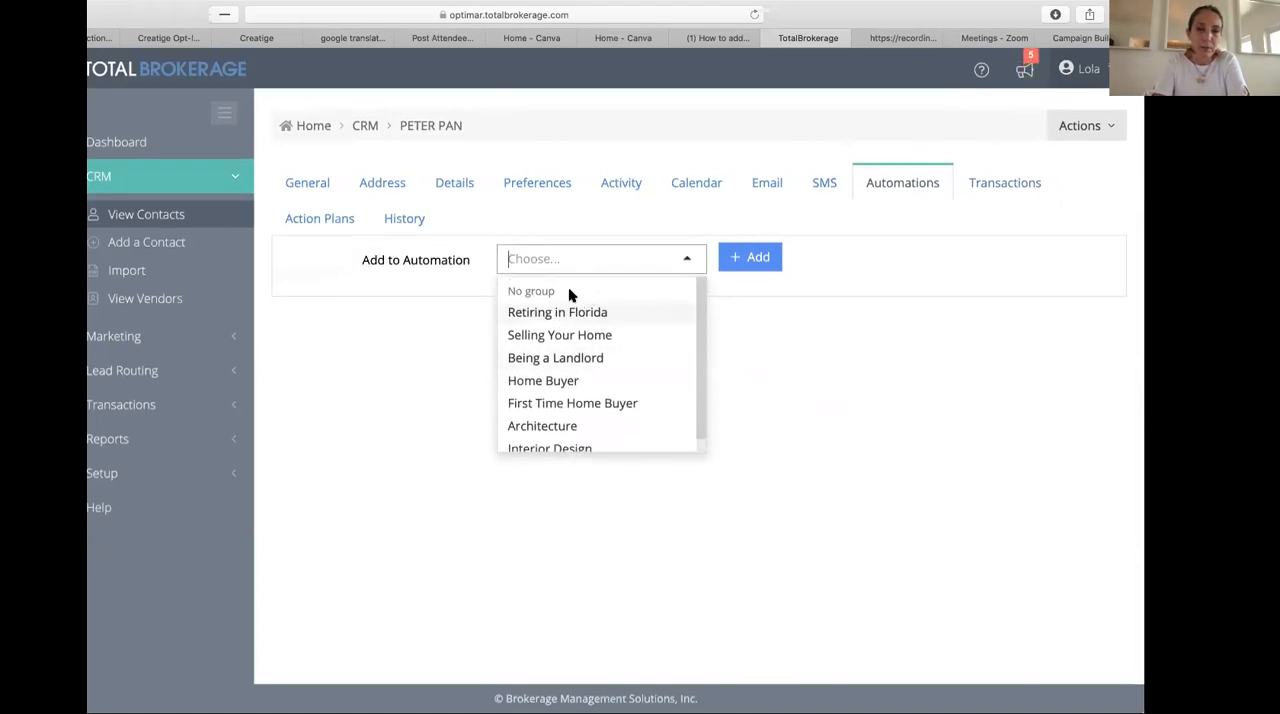
left_click(738, 260)
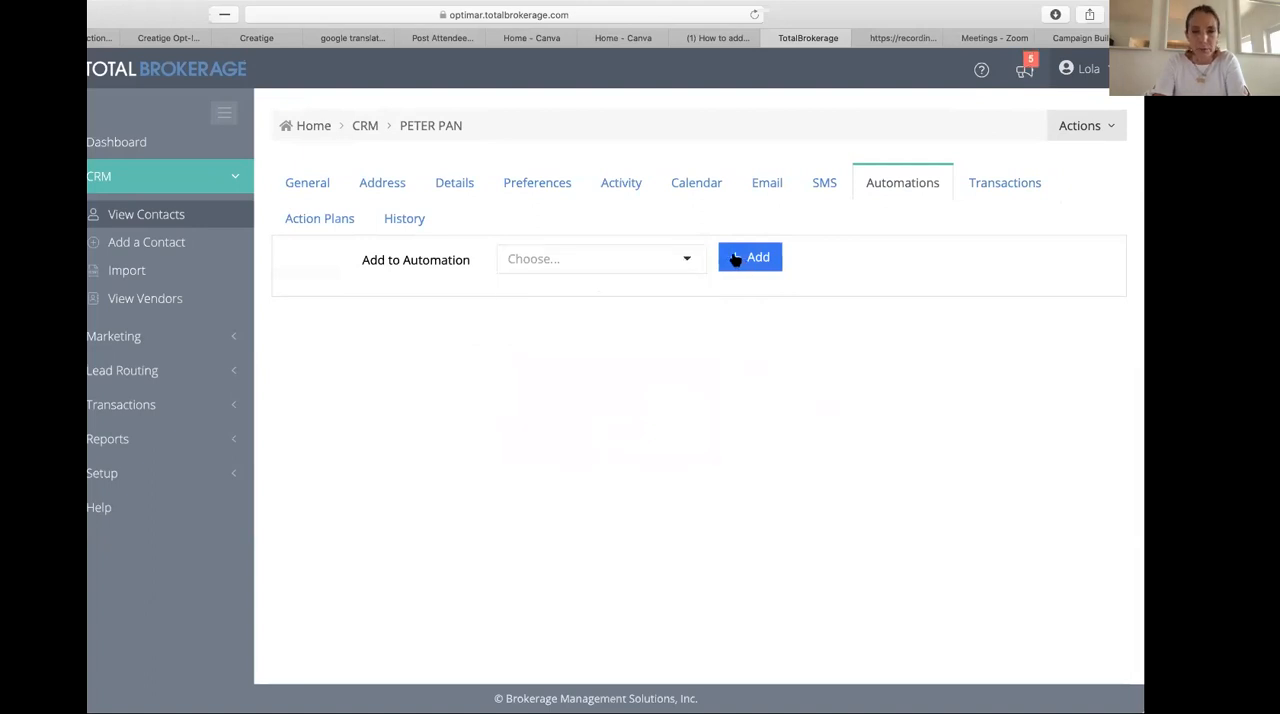
left_click(1074, 124)
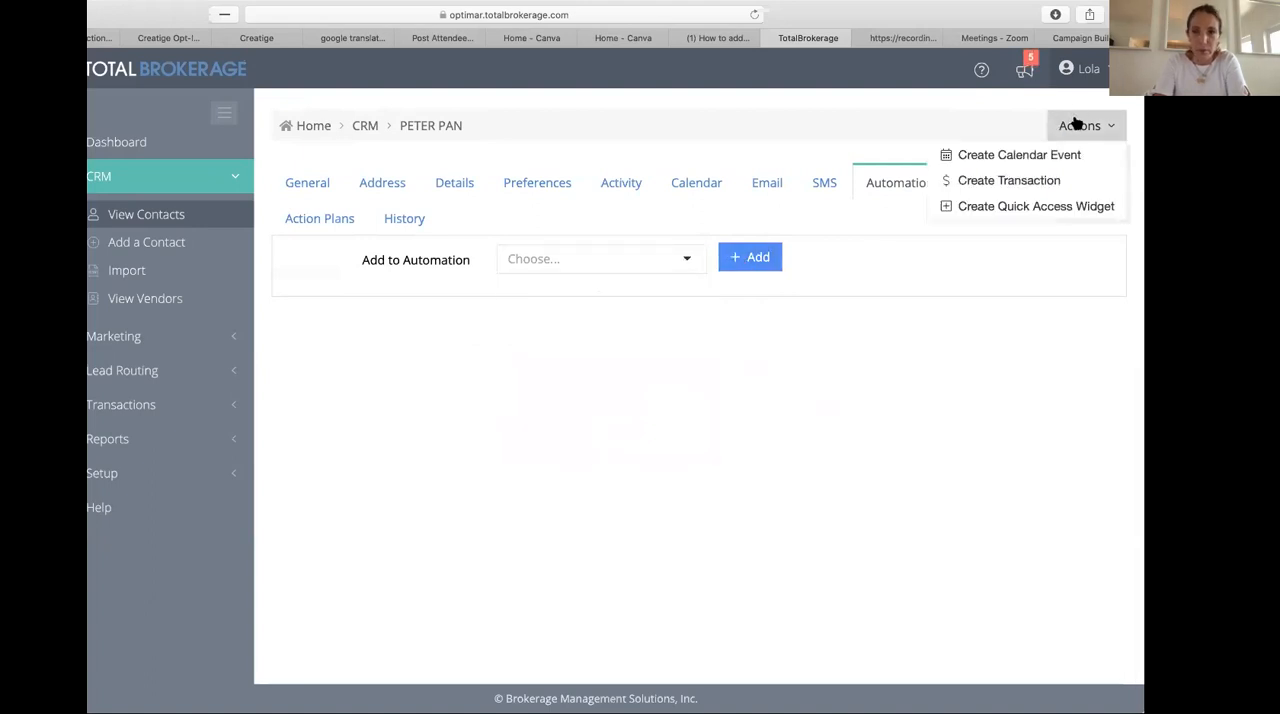
left_click(720, 392)
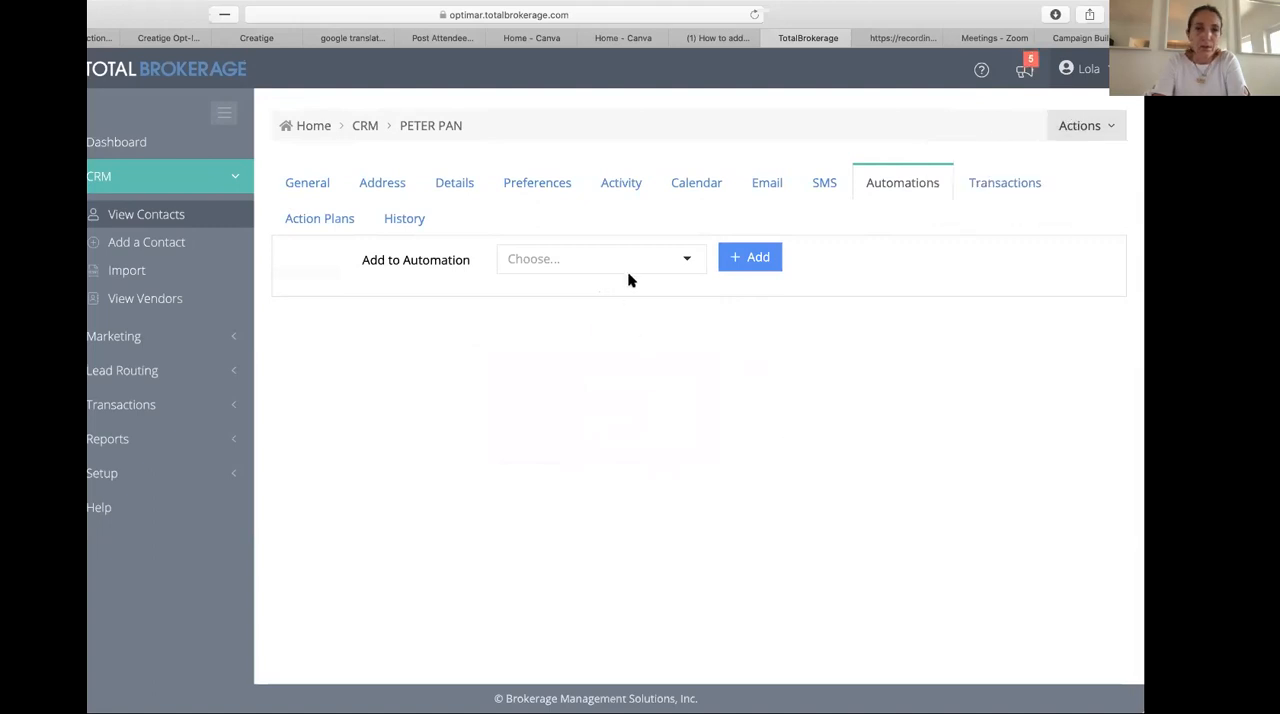
- Select Home Buyer as the contact's automation without adding it
left_click(670, 257)
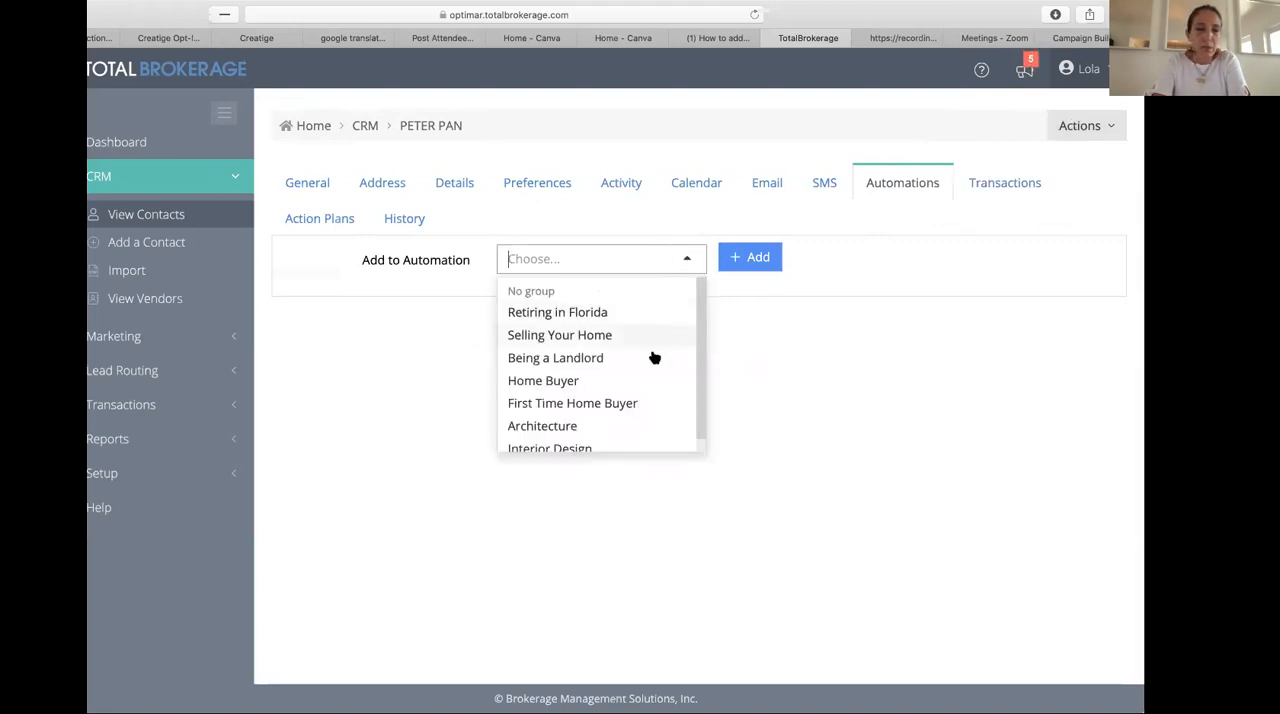
left_click(614, 388)
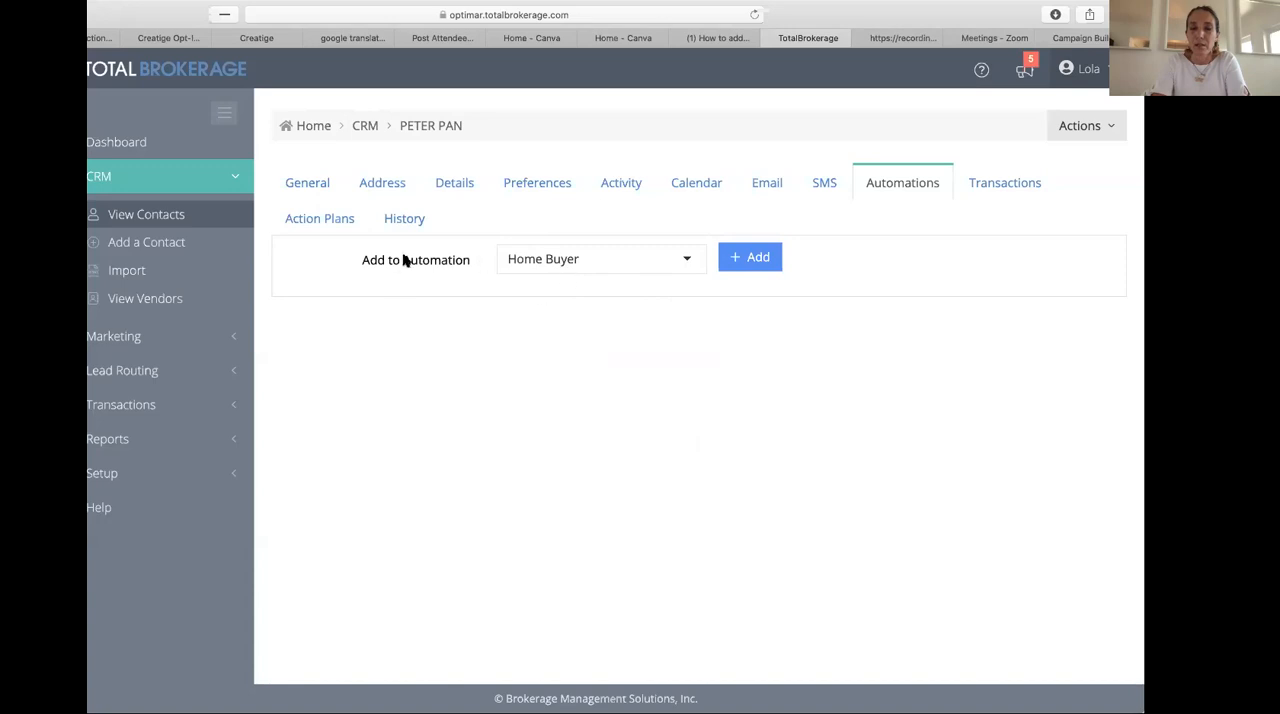
left_click(686, 260)
left_click(644, 287)
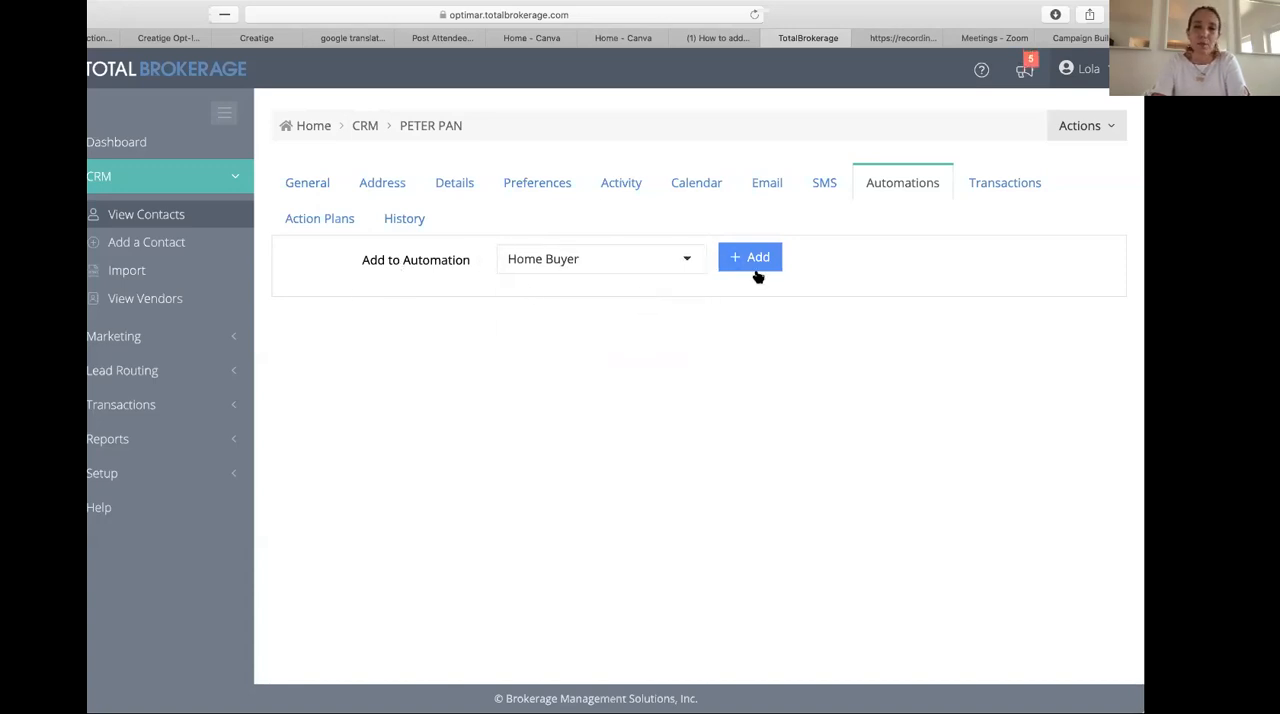
- View the contact's action plans, and open a blank form for adding another contact
left_click(337, 220)
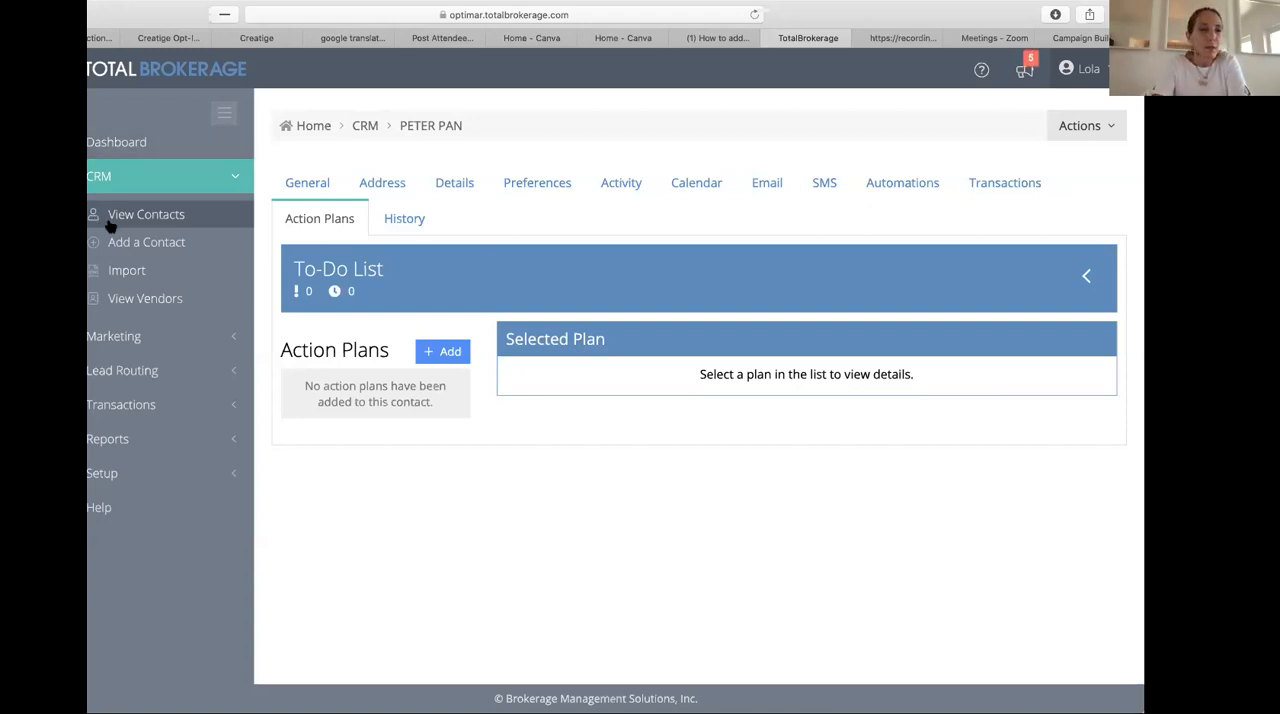
left_click(185, 242)
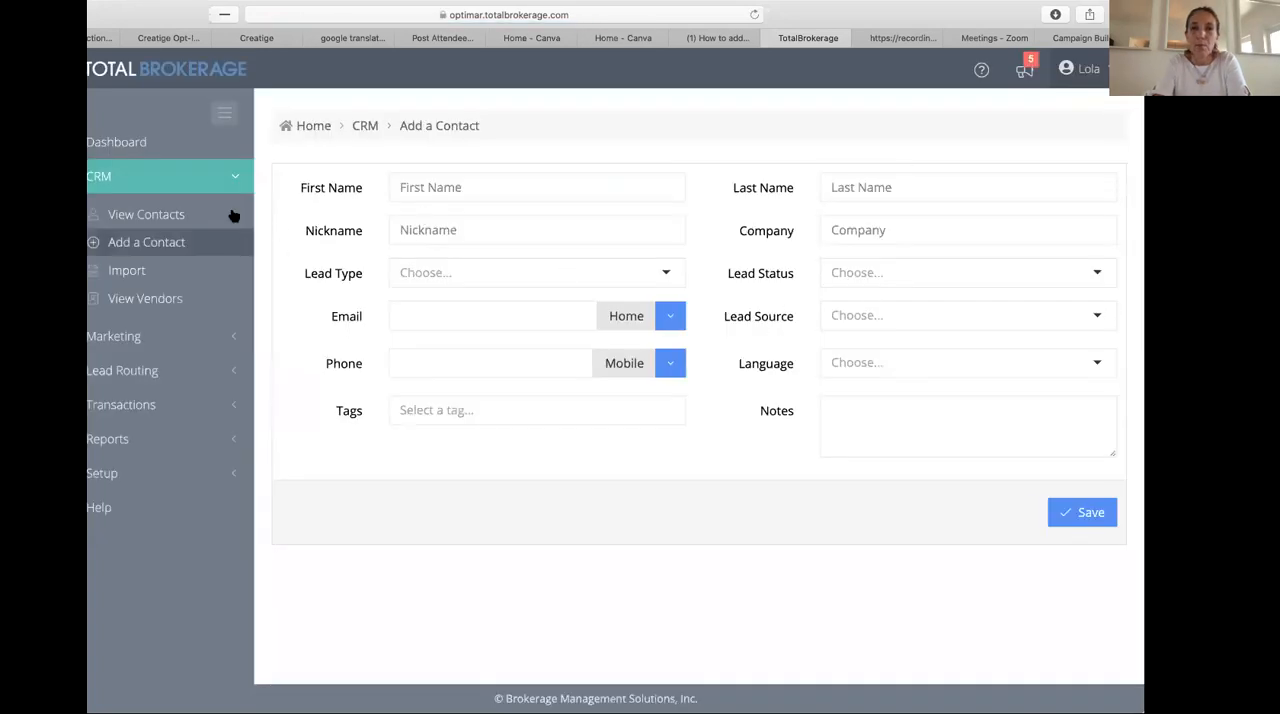
- Open the CRM import wizard, agree to its terms and choose Contact as the type of record to import
left_click(157, 276)
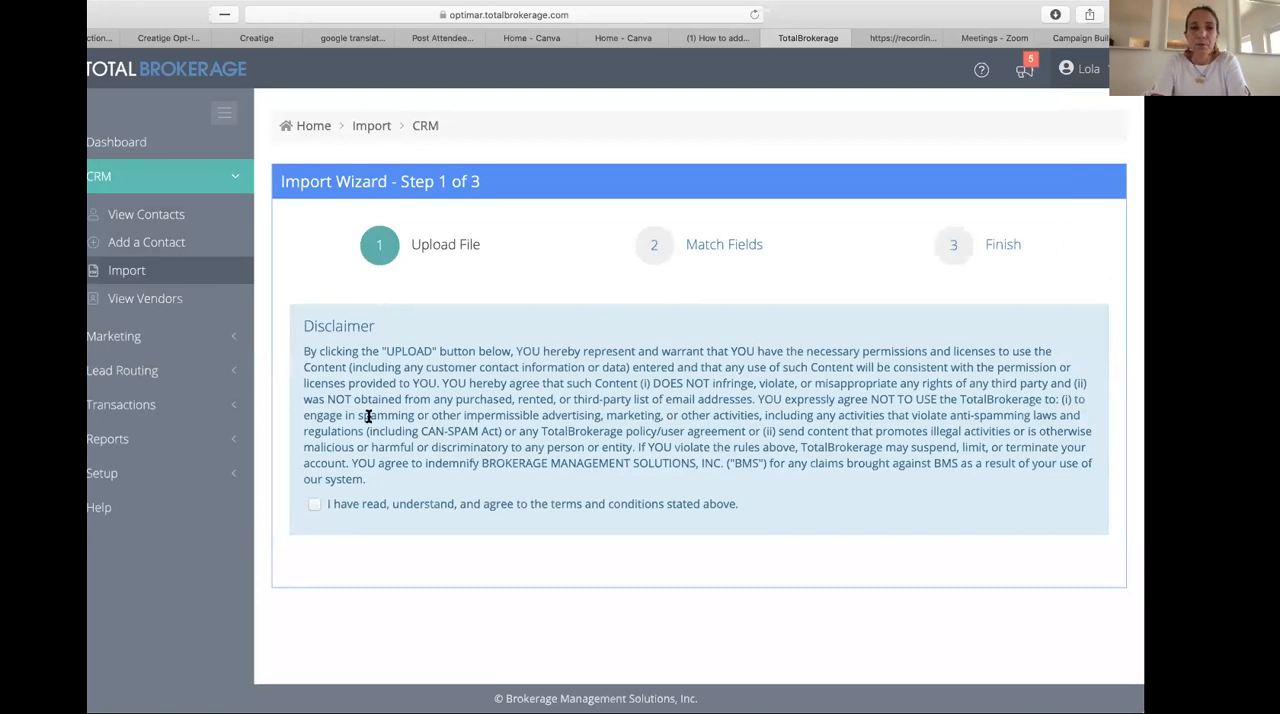
left_click(314, 505)
left_click(658, 536)
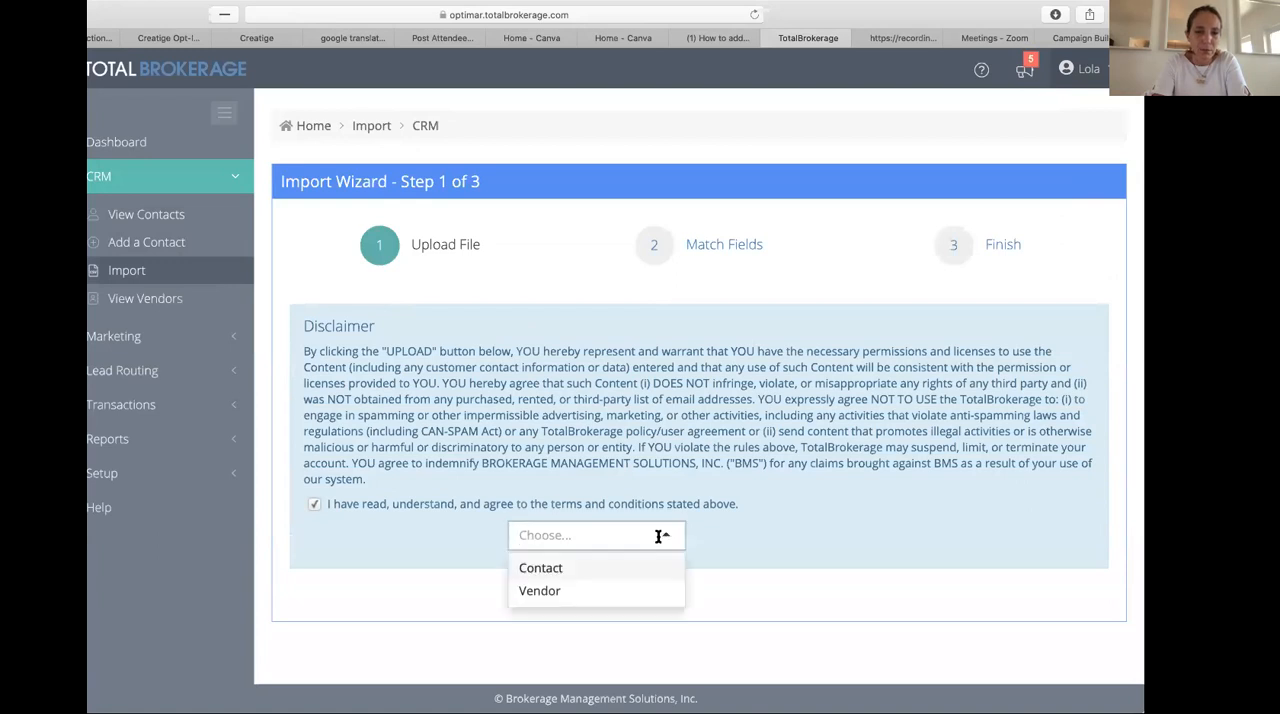
left_click(640, 570)
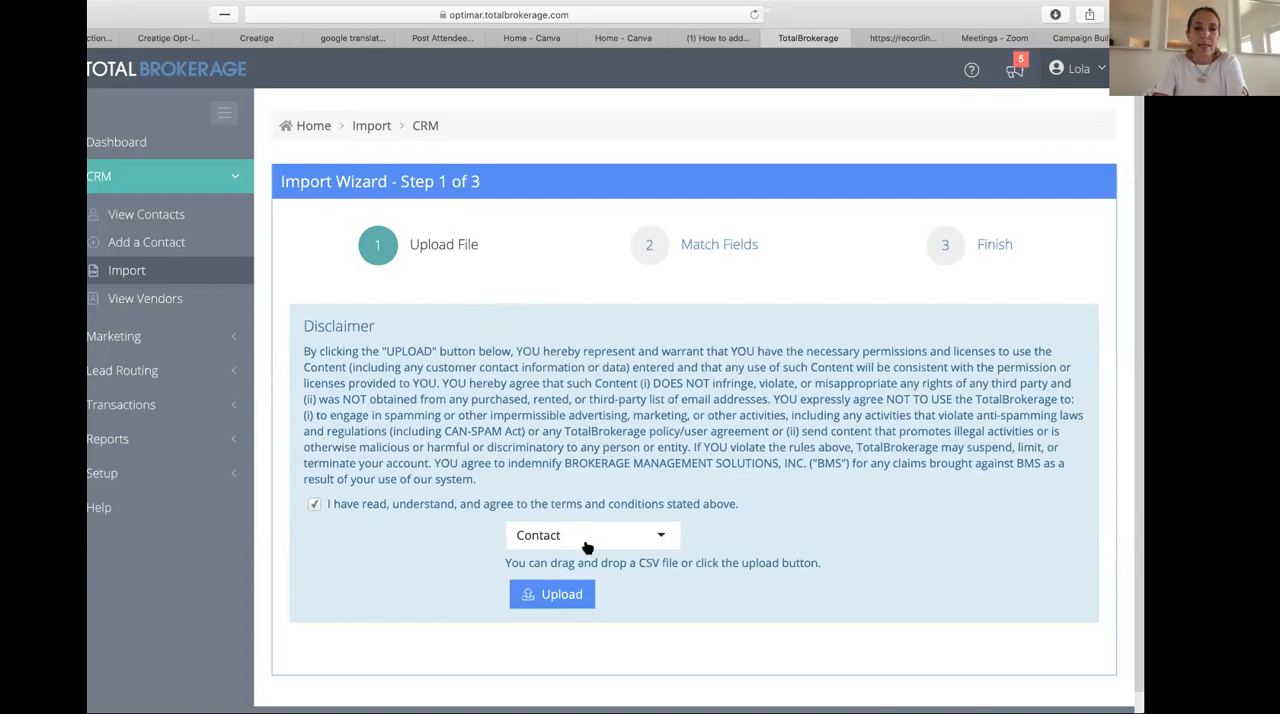
left_click(545, 538)
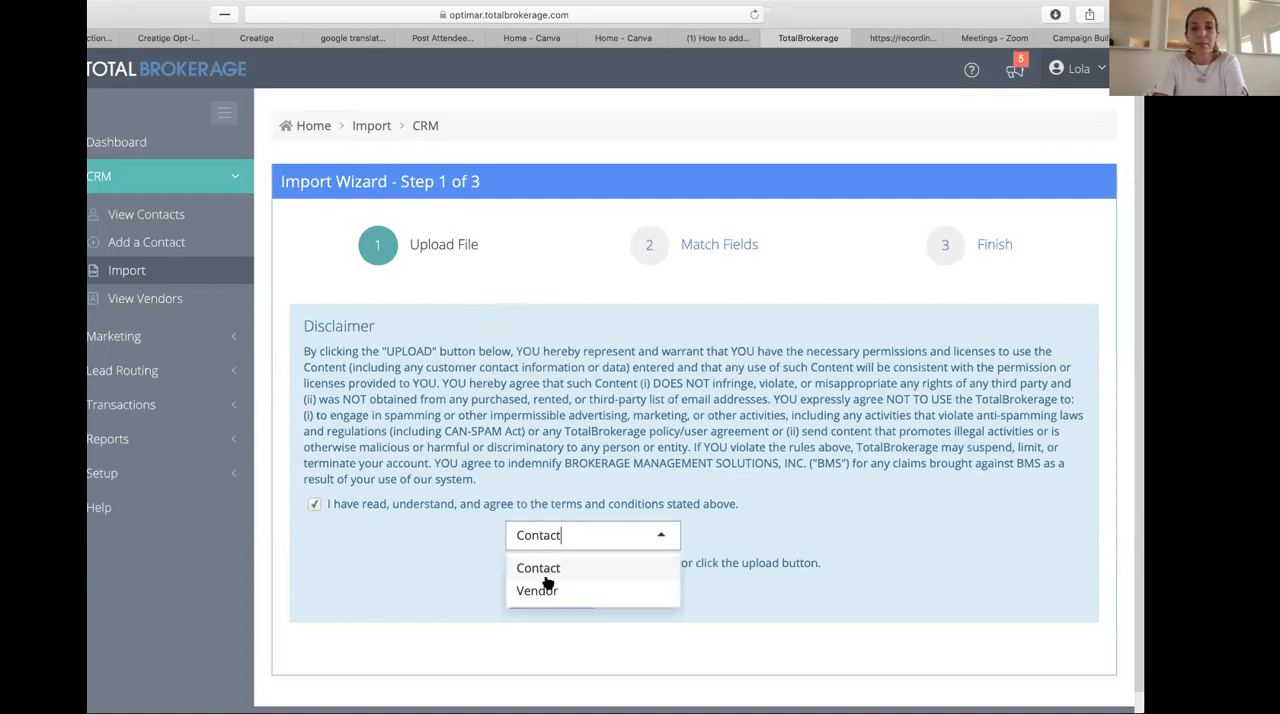
left_click(669, 530)
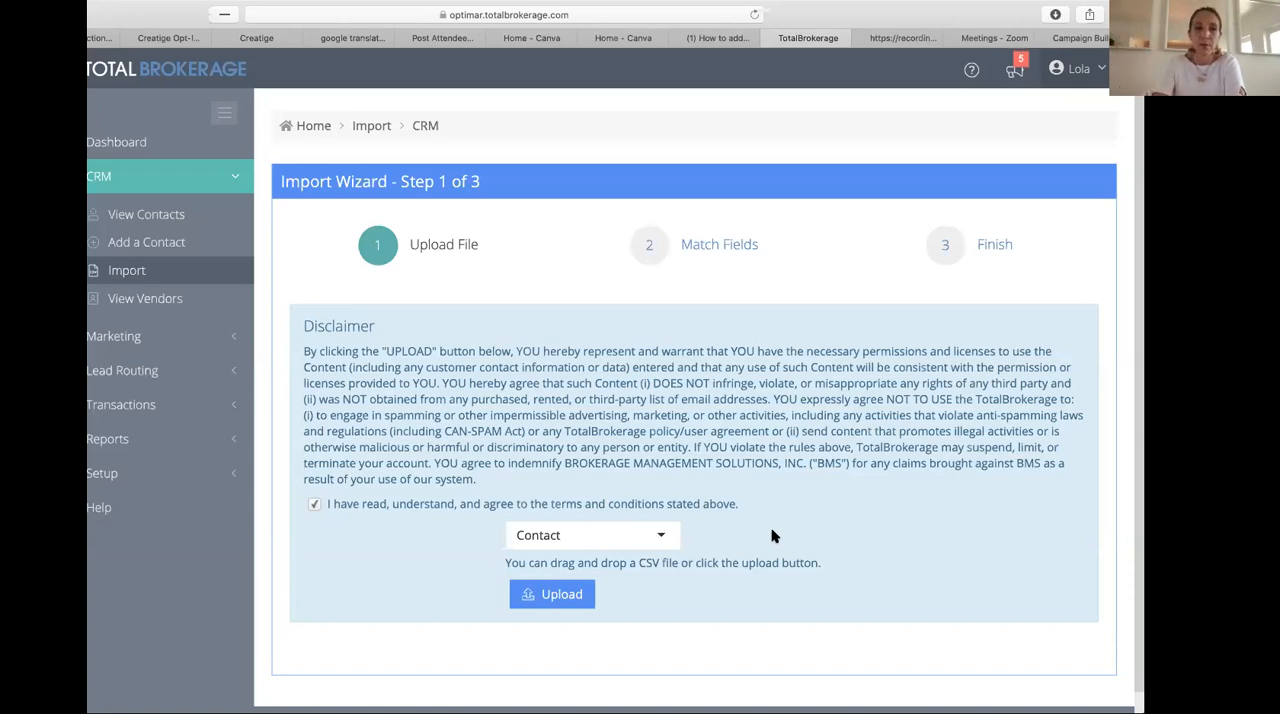
- Leave the import wizard and review the list of email templates in the marketing section
left_click(178, 241)
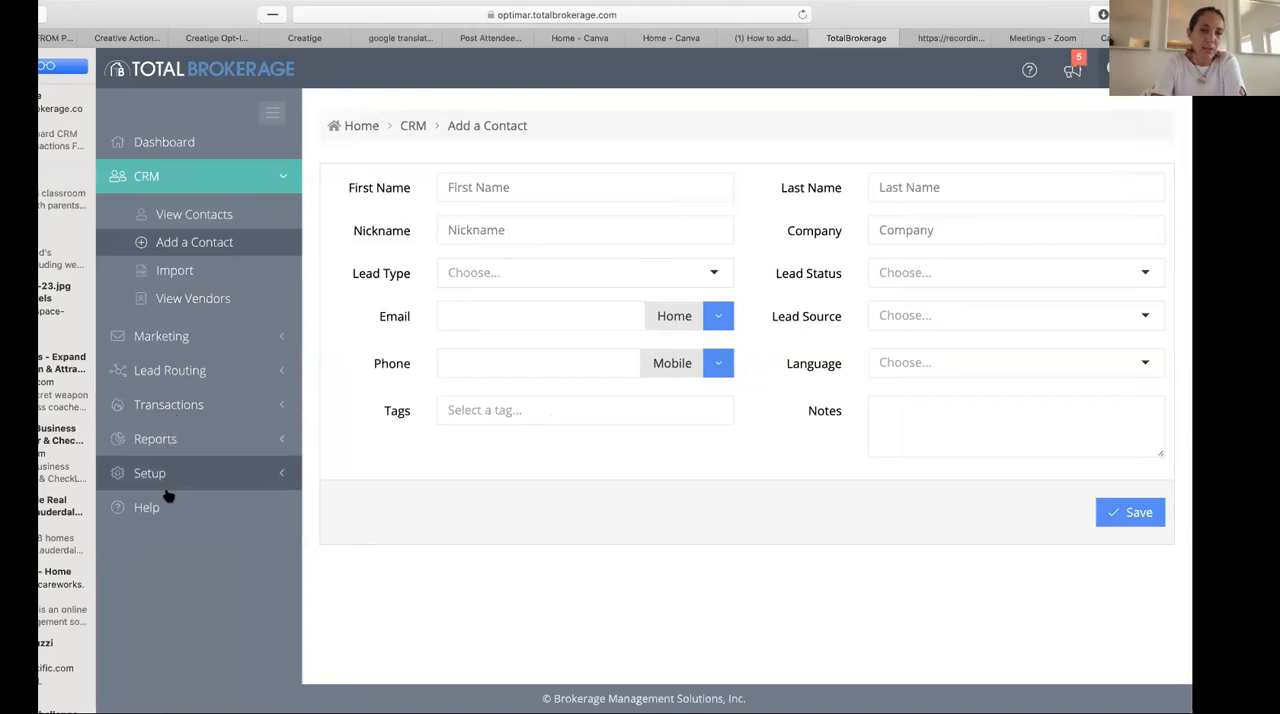
left_click(168, 338)
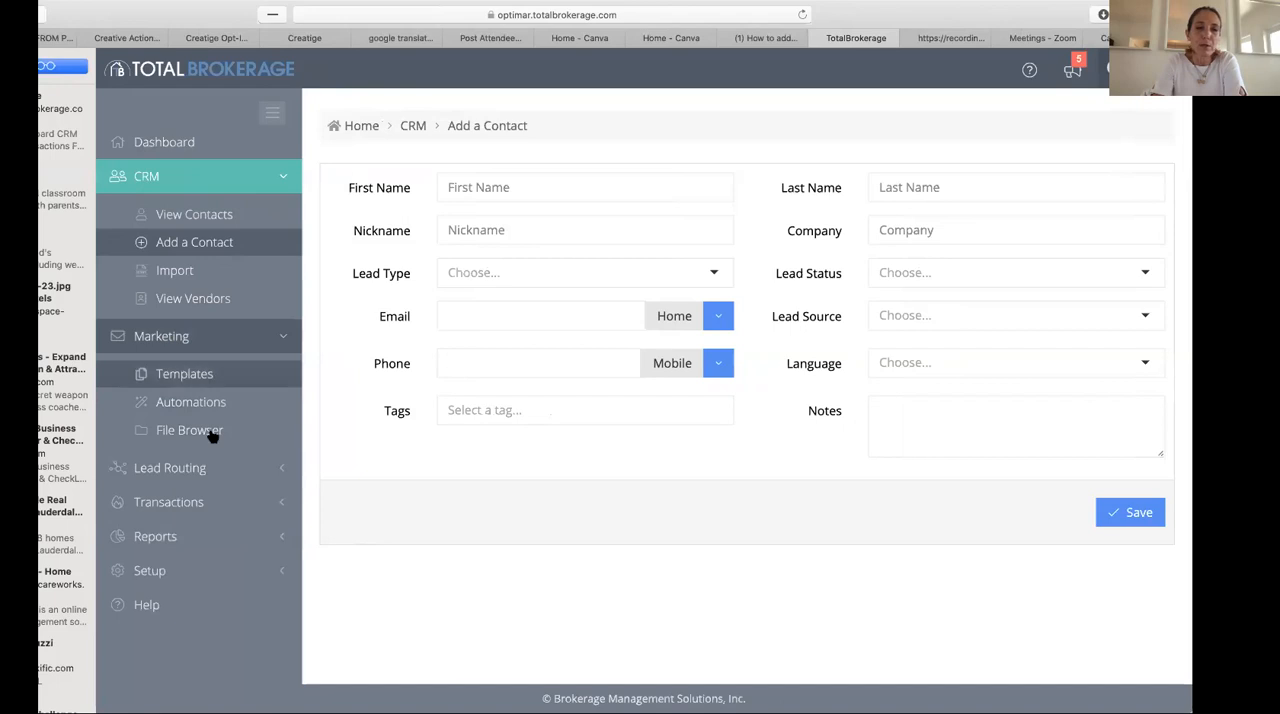
left_click(198, 378)
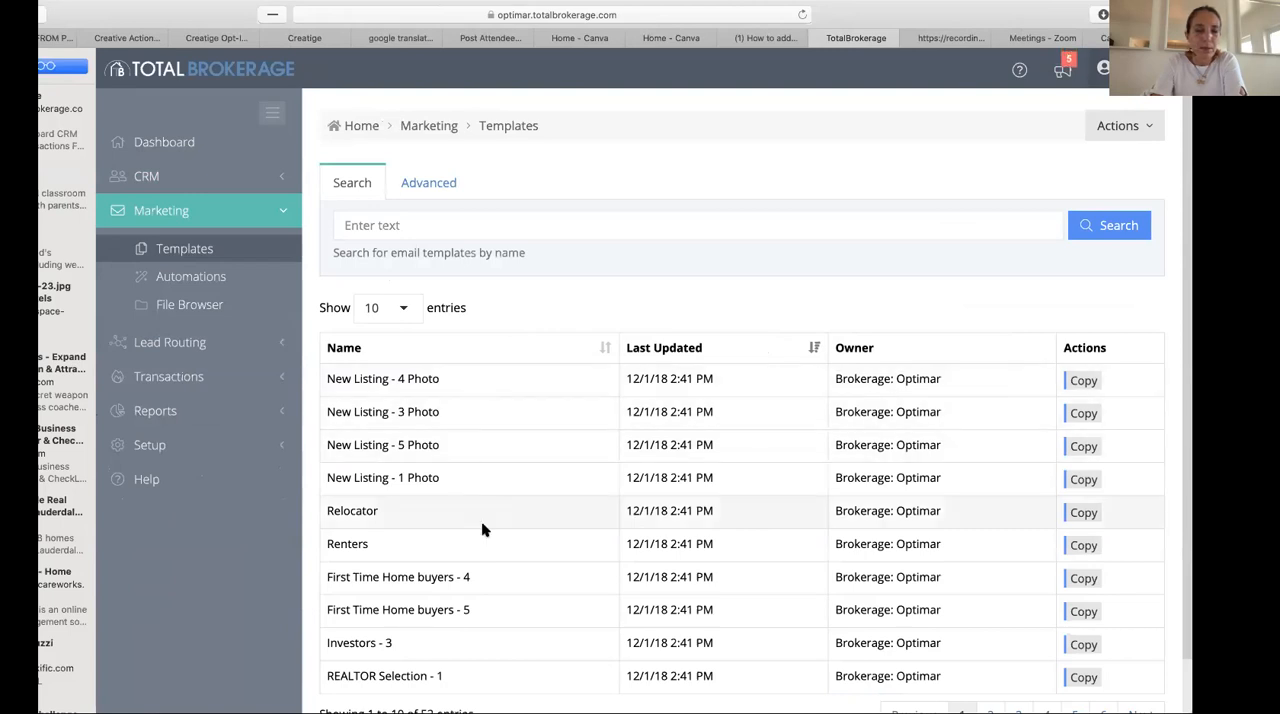
scroll(481, 521, "down", 2)
- Examine the Retiring in Florida automation's schedule and the settings and email text of its Step 1
left_click(205, 218)
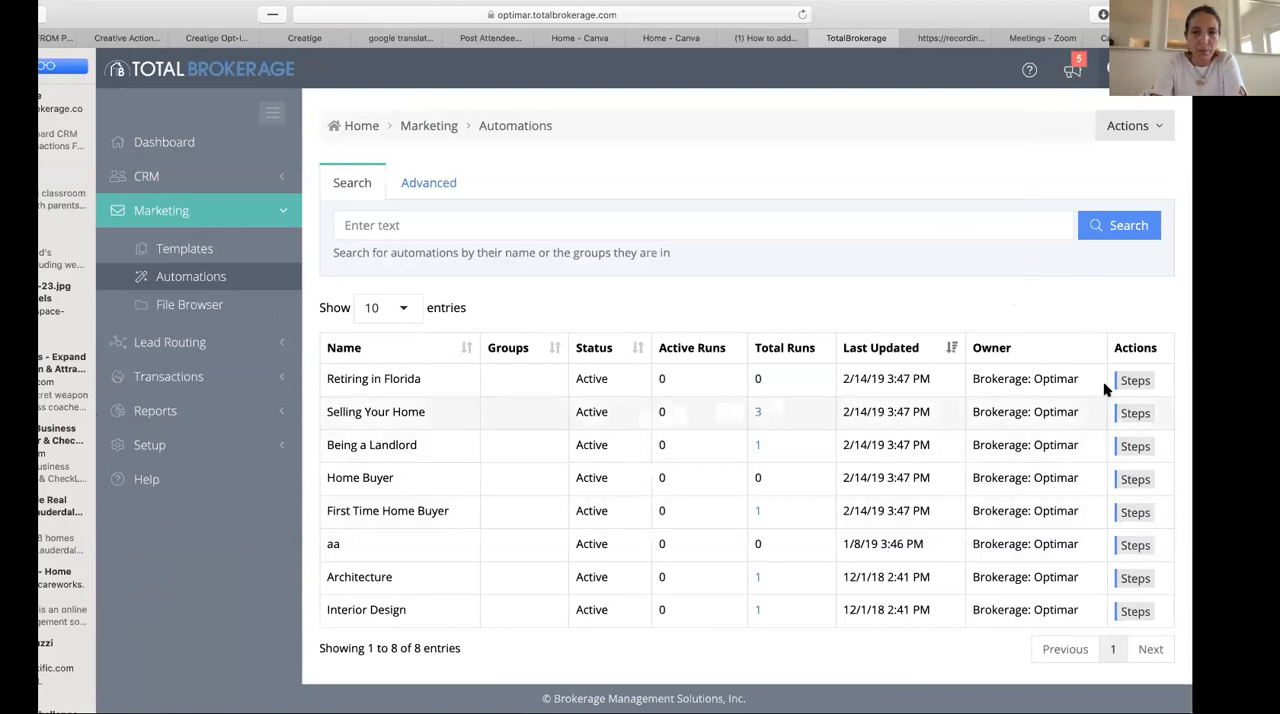
left_click(1146, 381)
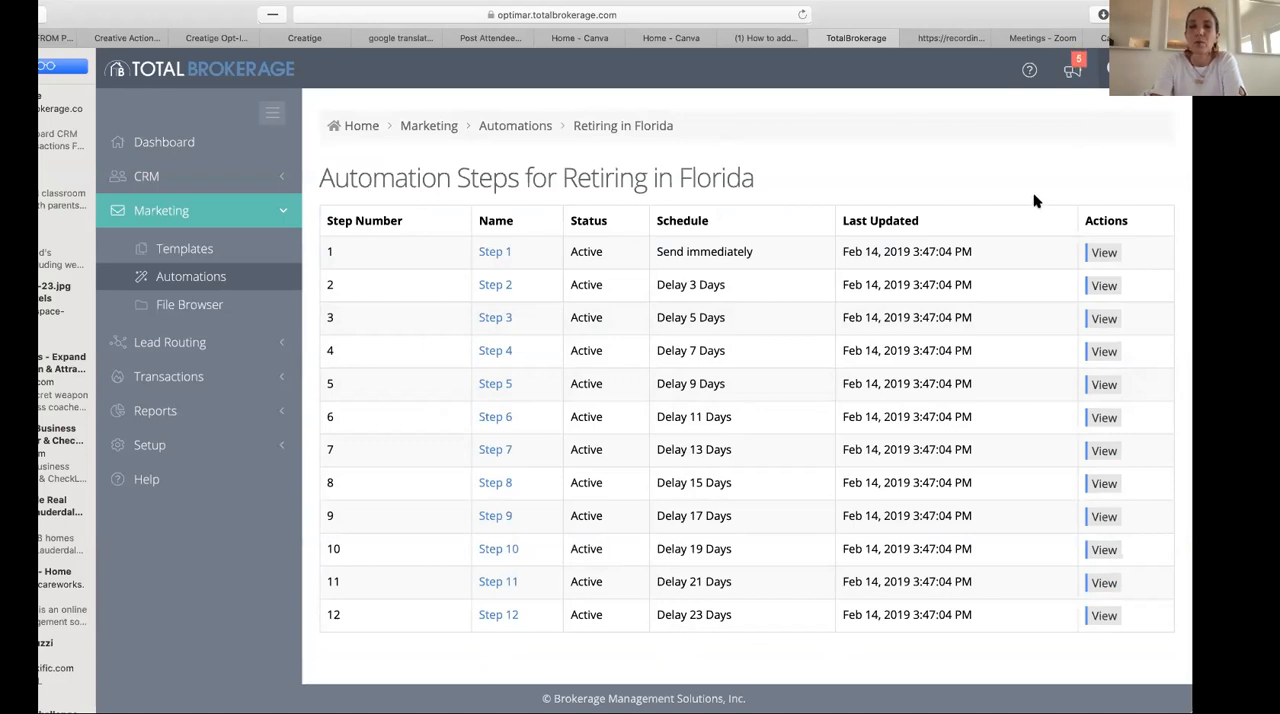
left_click(1106, 253)
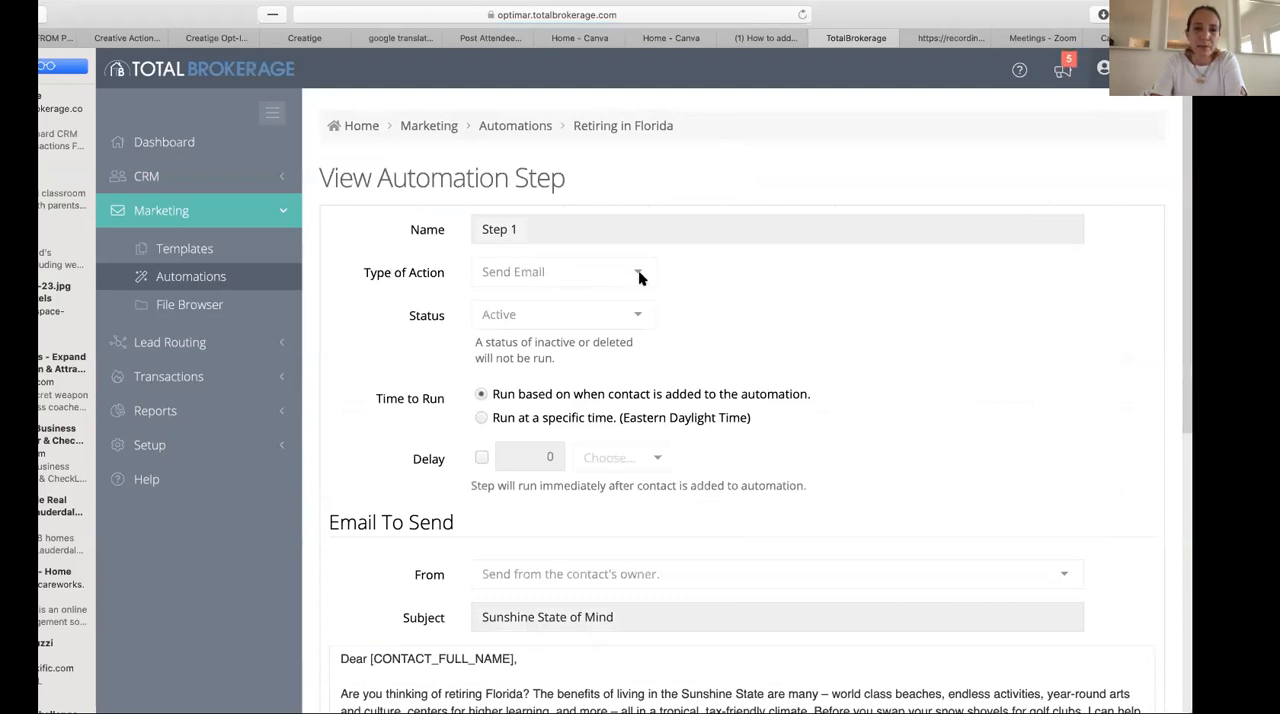
scroll(642, 317, "down", 4)
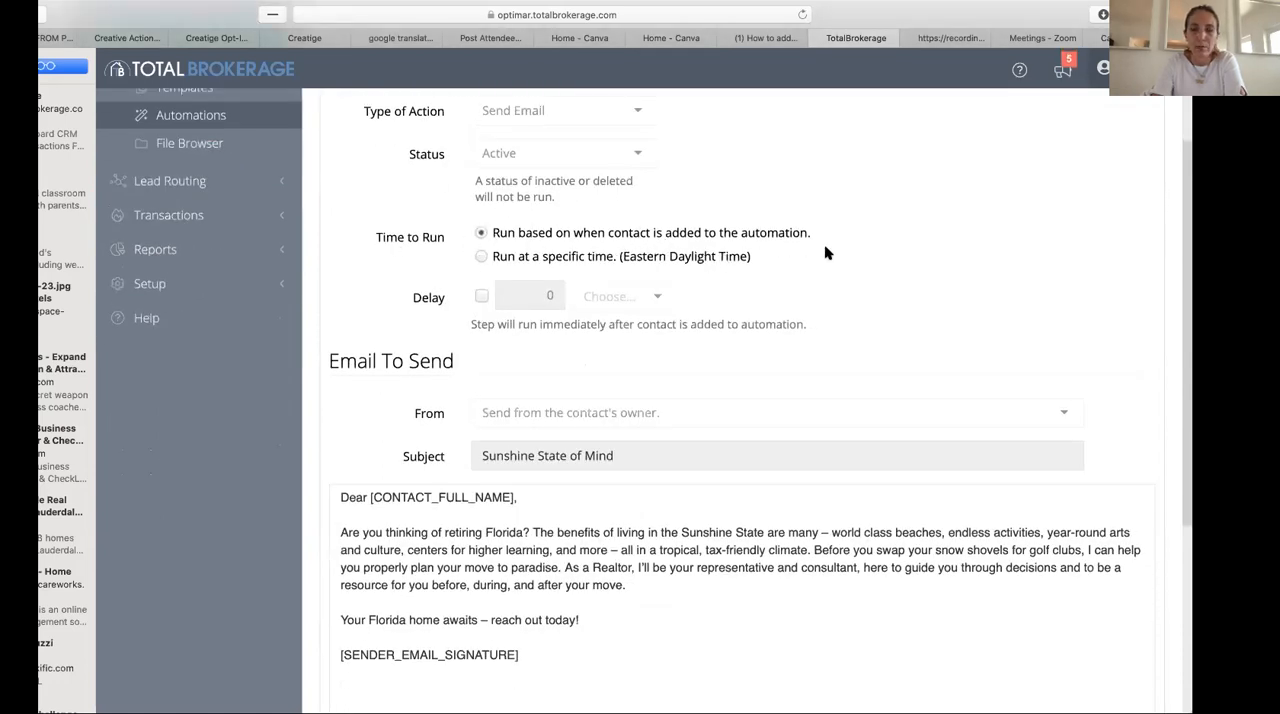
scroll(853, 301, "down", 5)
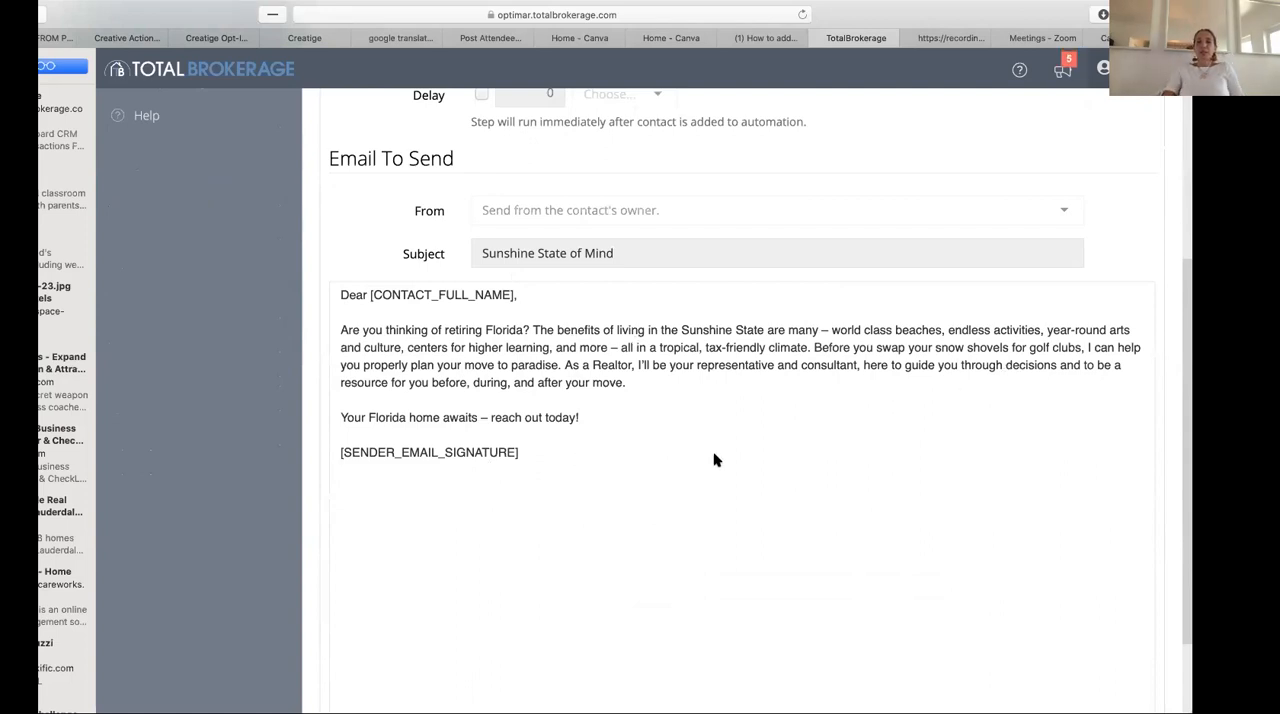
scroll(714, 458, "up", 1)
scroll(714, 458, "up", 4)
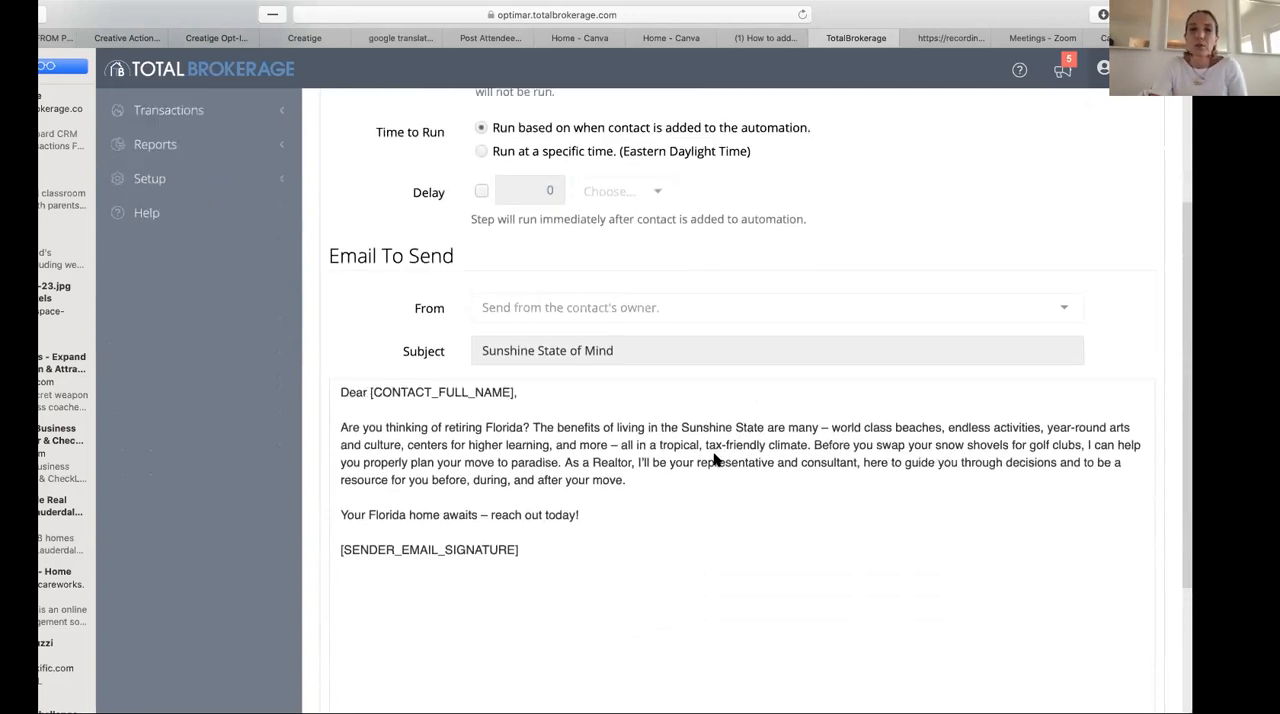
scroll(714, 458, "up", 1)
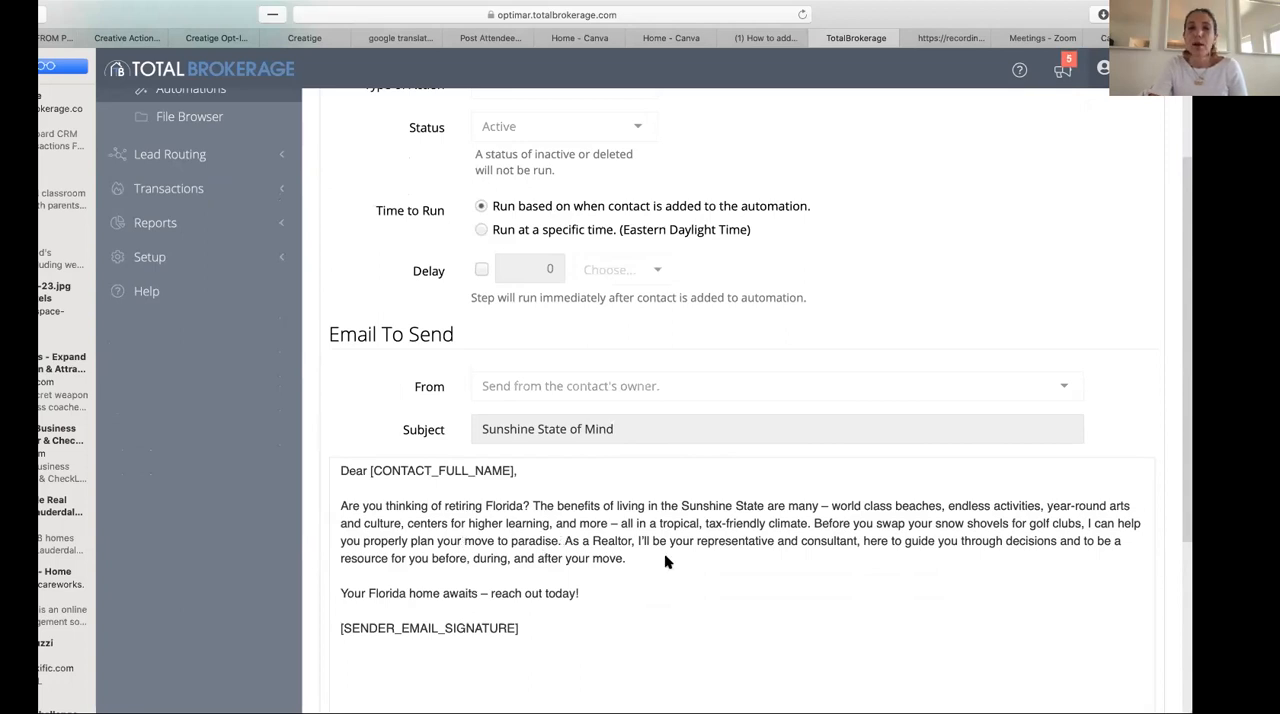
scroll(664, 553, "up", 3)
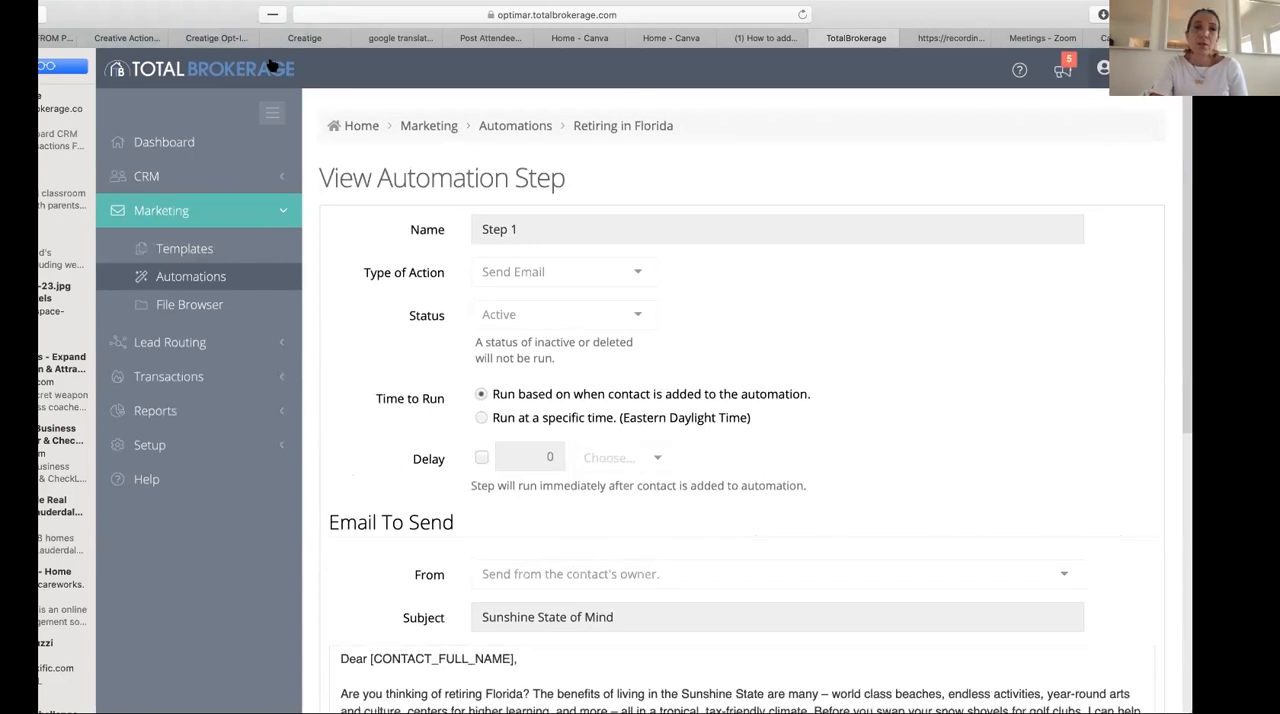
left_click_drag(75, 10, 127, 7)
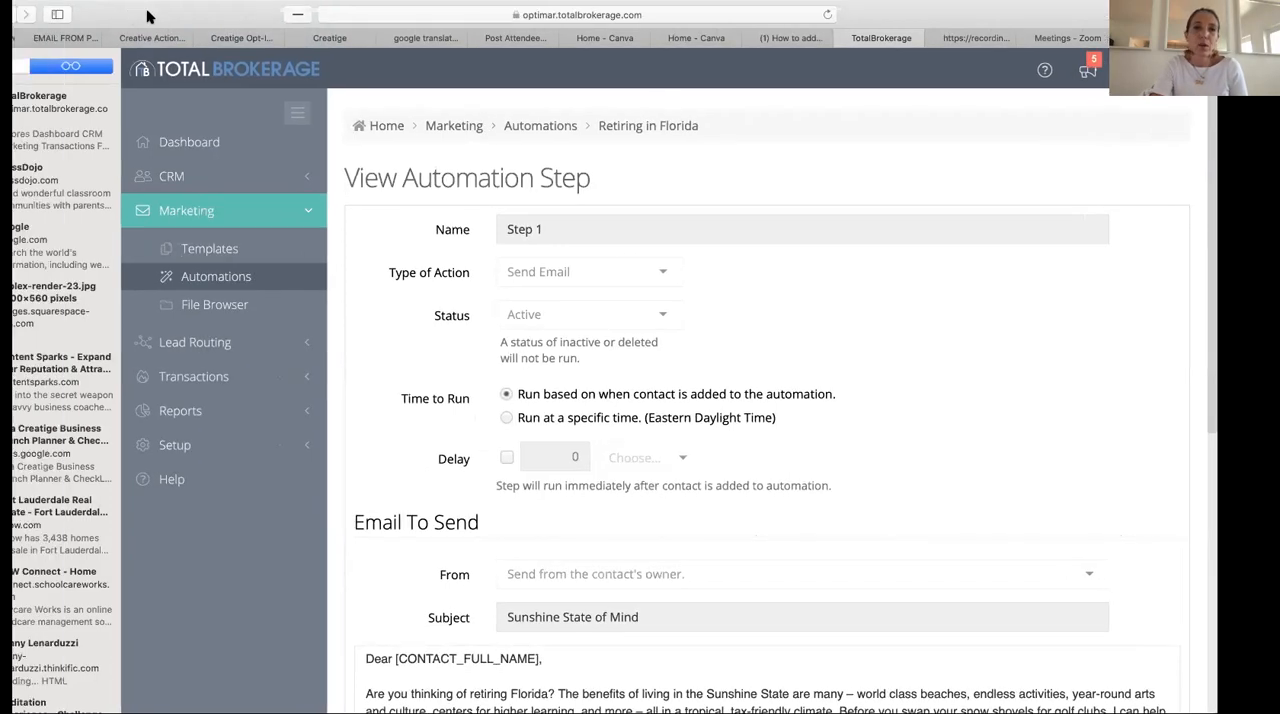
left_click_drag(36, 14, 50, 14)
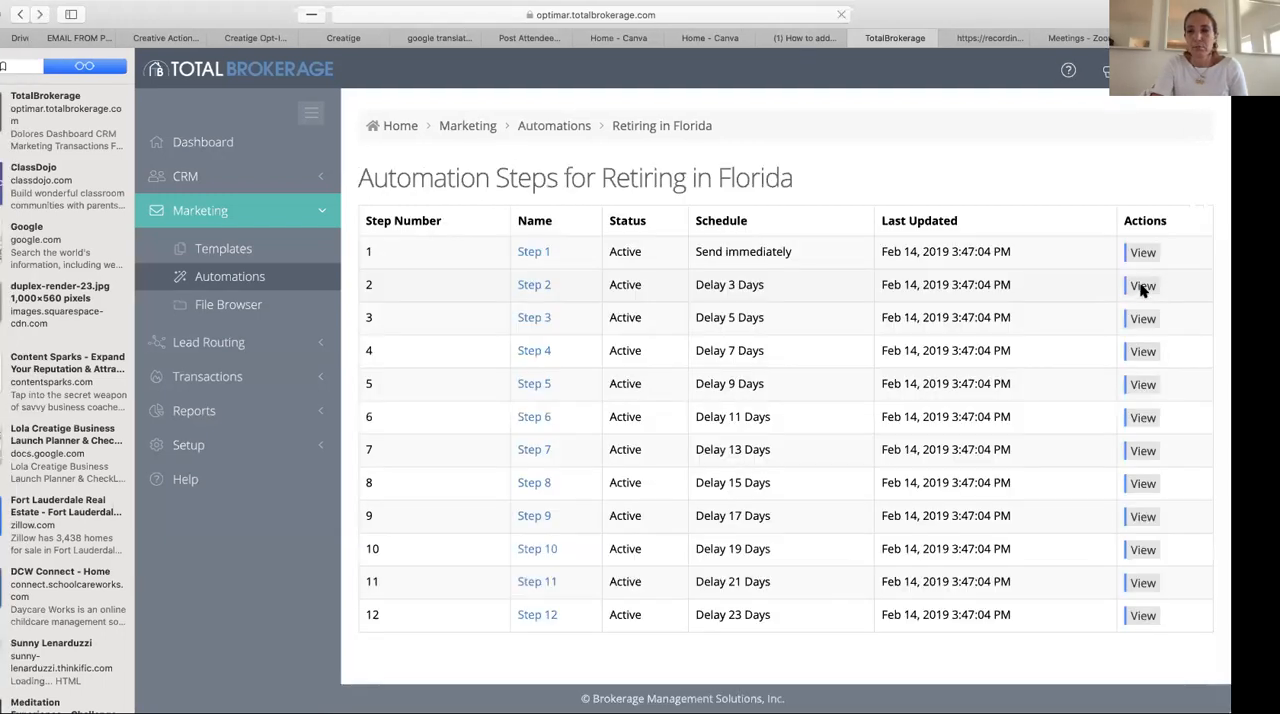
- Review the email sent by Step 2 of the Retiring in Florida automation, and return to the automations list
left_click(1143, 286)
scroll(786, 595, "down", 5)
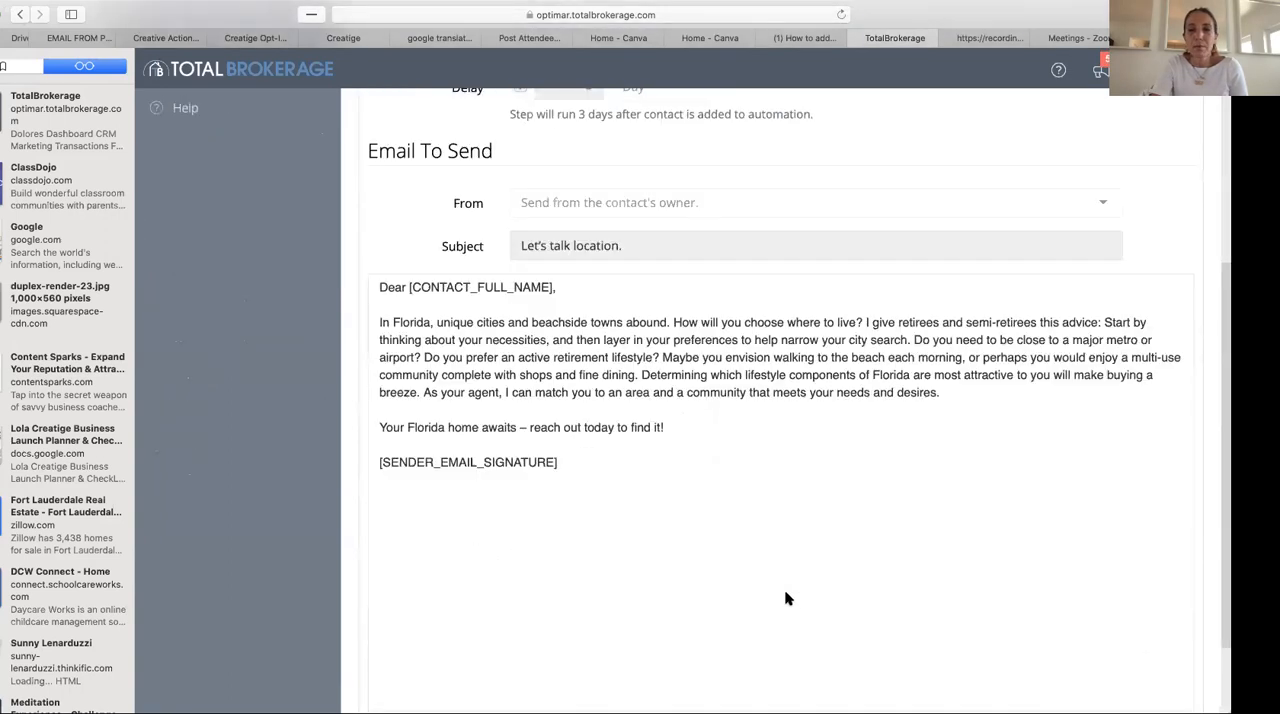
scroll(500, 340, "down", 1)
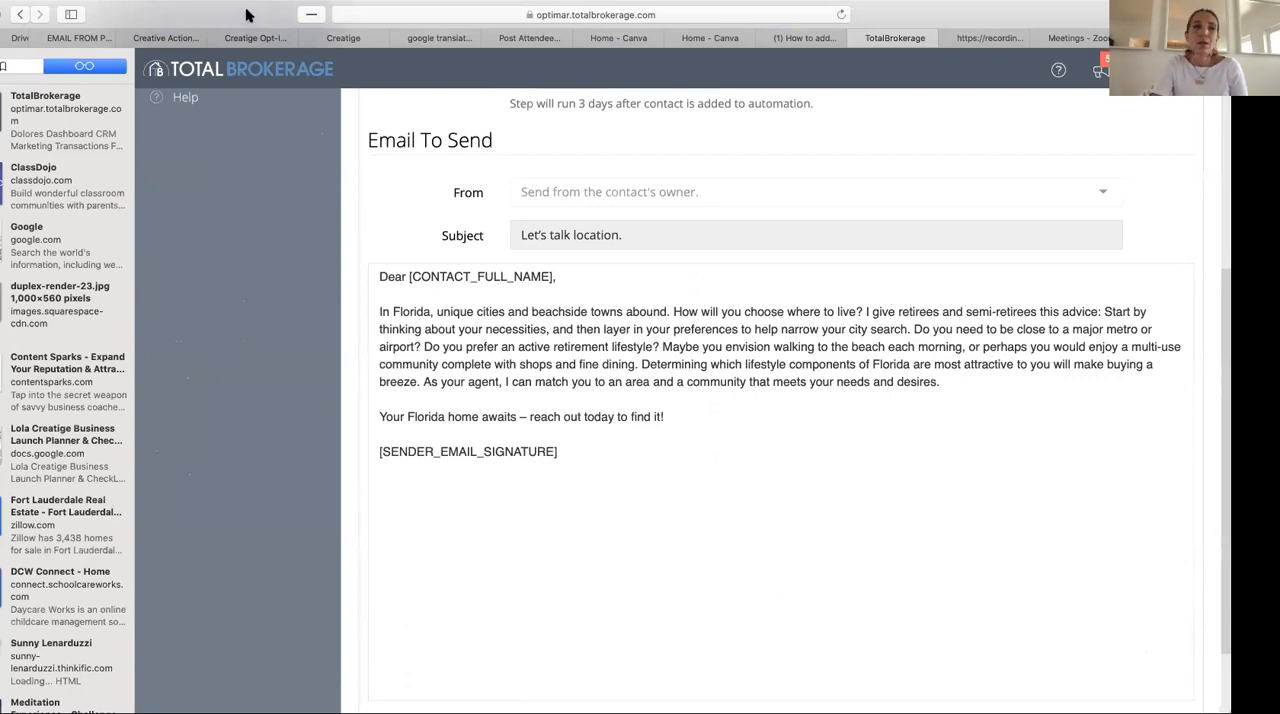
left_click(22, 15)
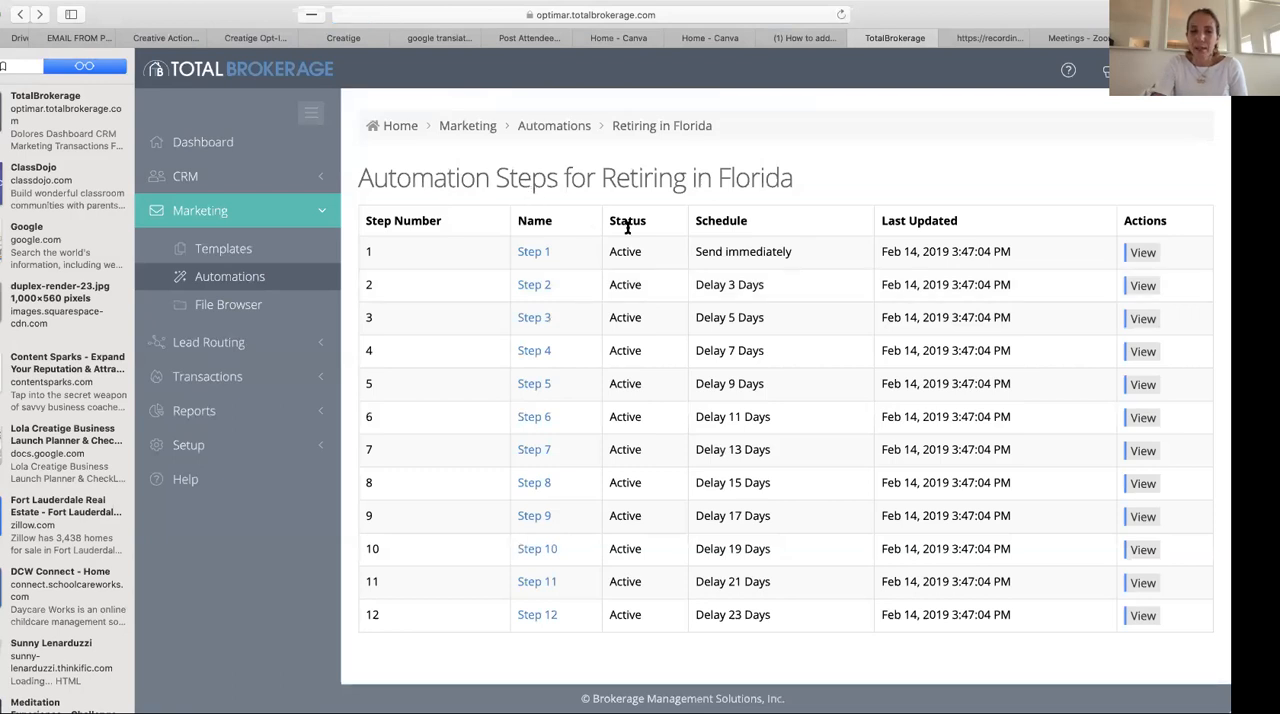
left_click(566, 126)
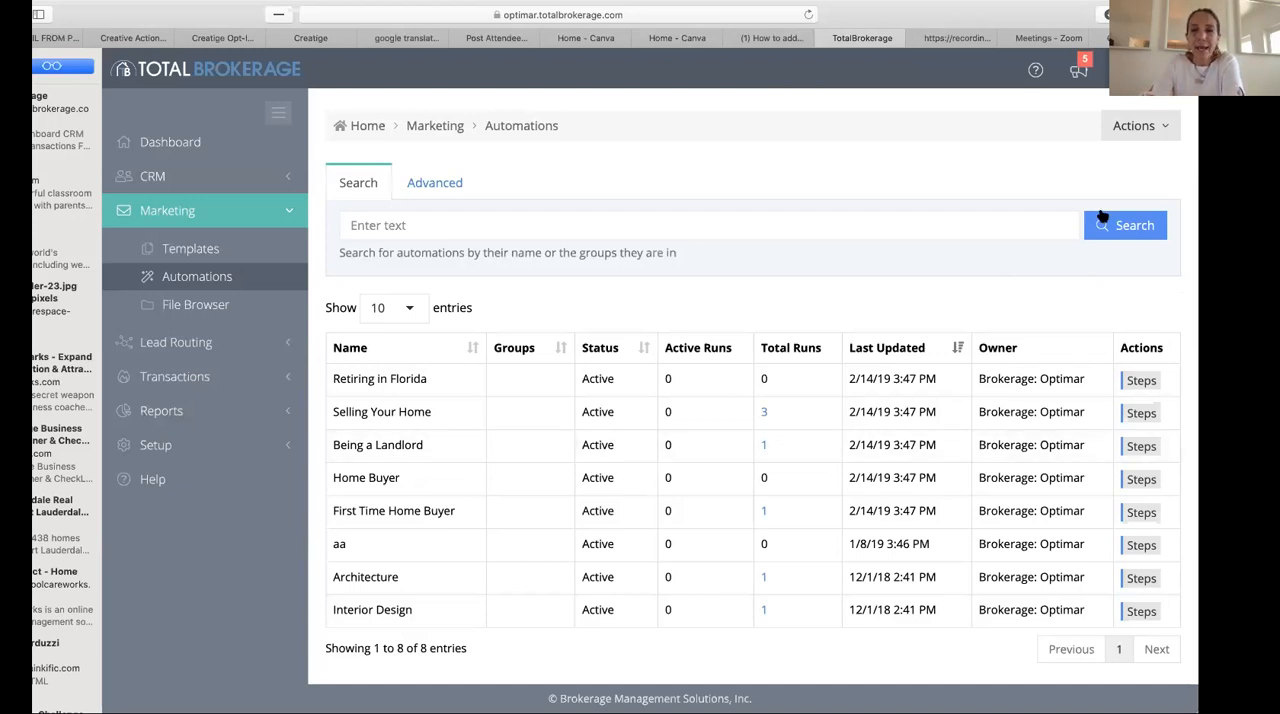
- Start a new marketing automation and name it "networking event"
left_click(1140, 122)
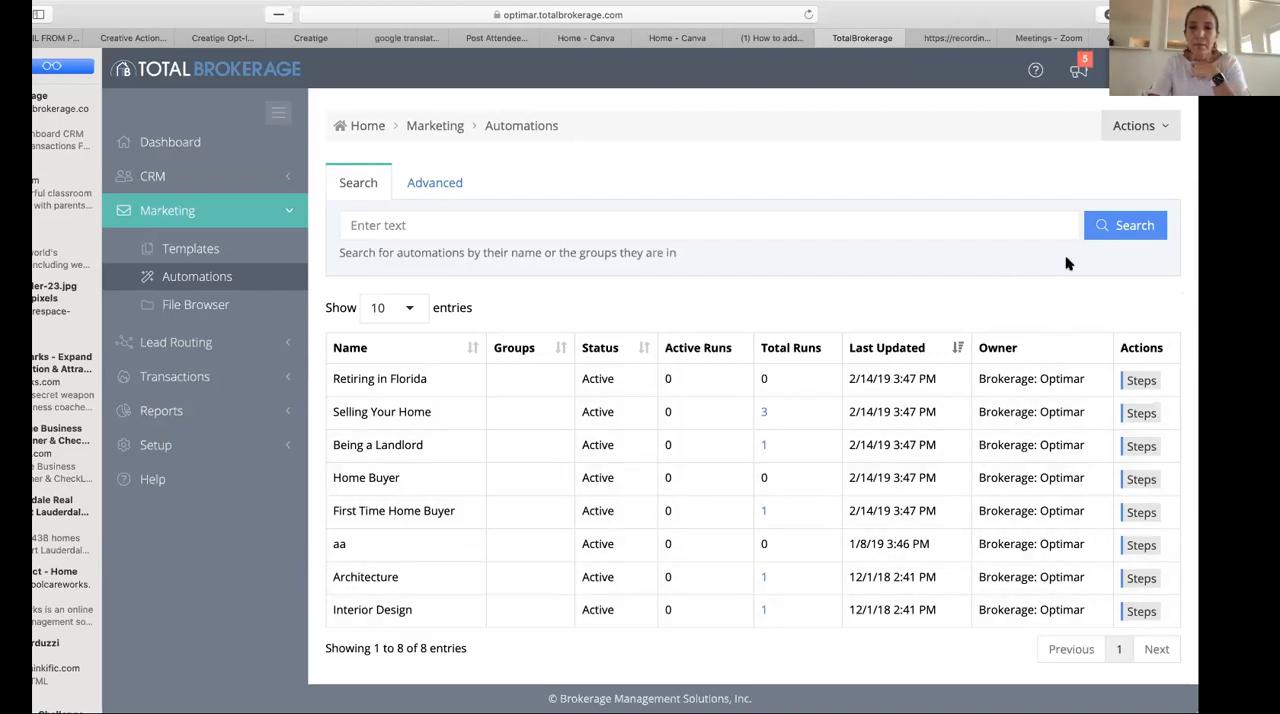
left_click(1148, 132)
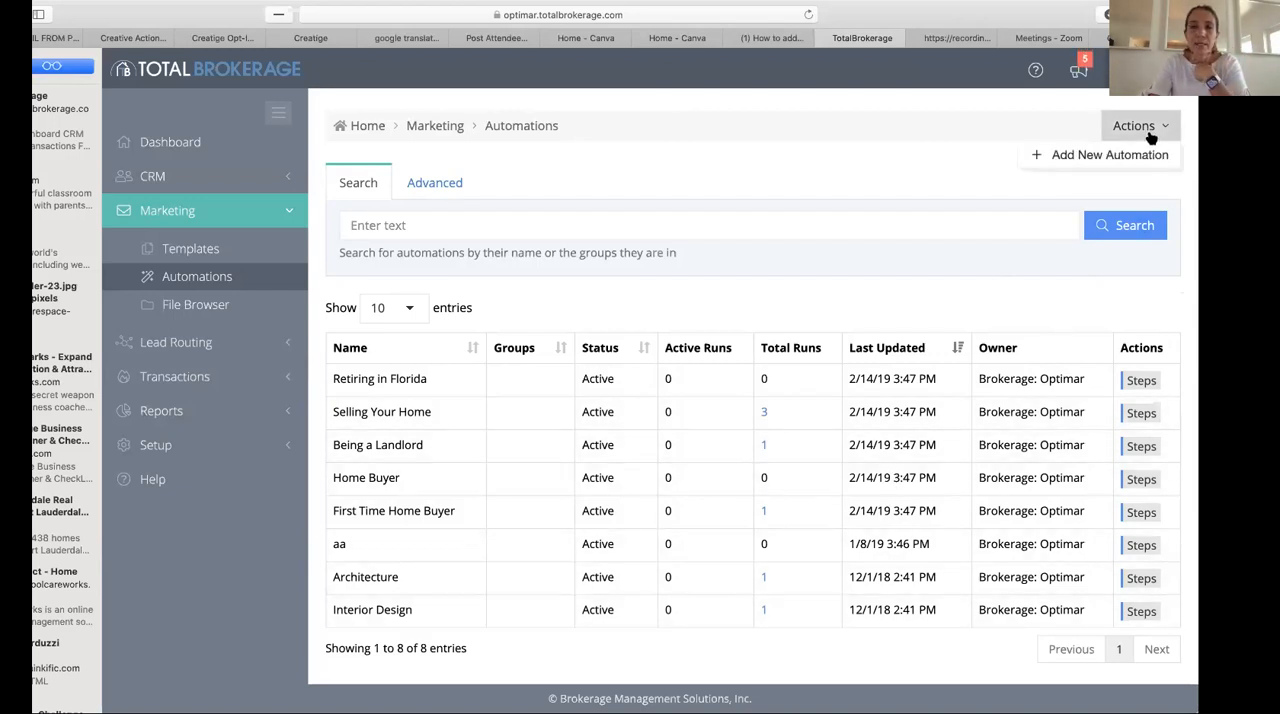
left_click(1078, 156)
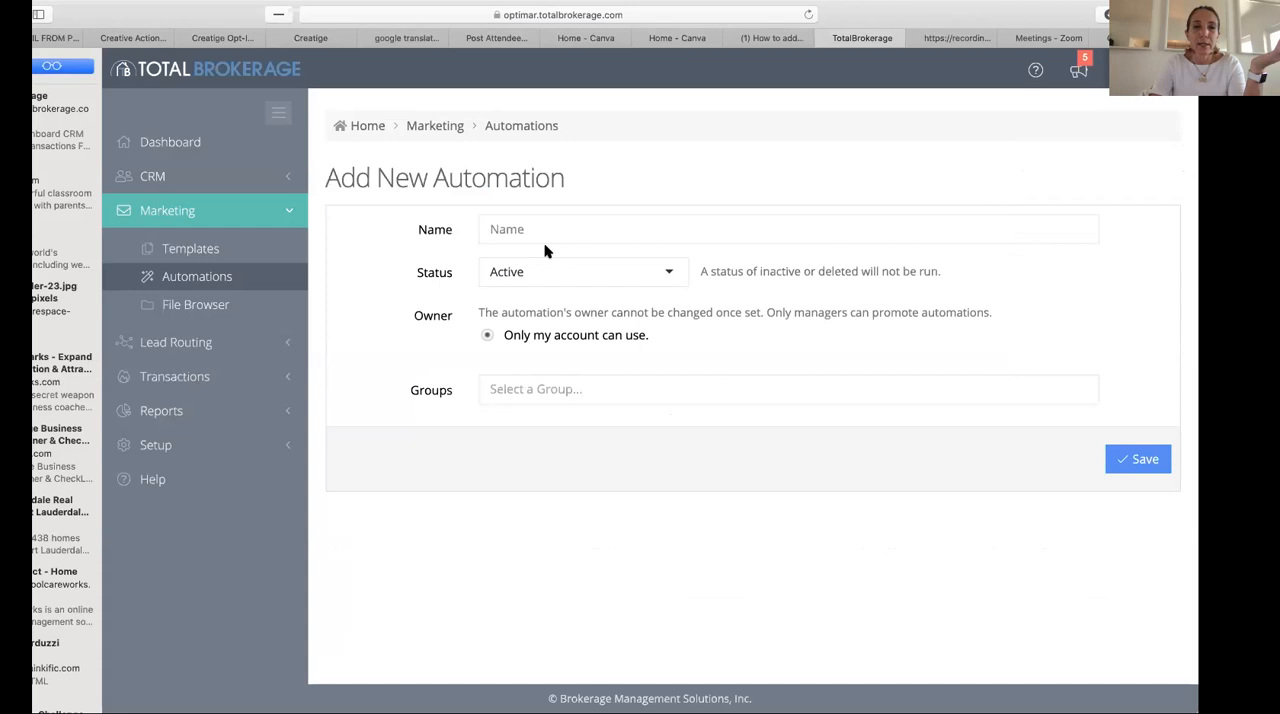
left_click(536, 231)
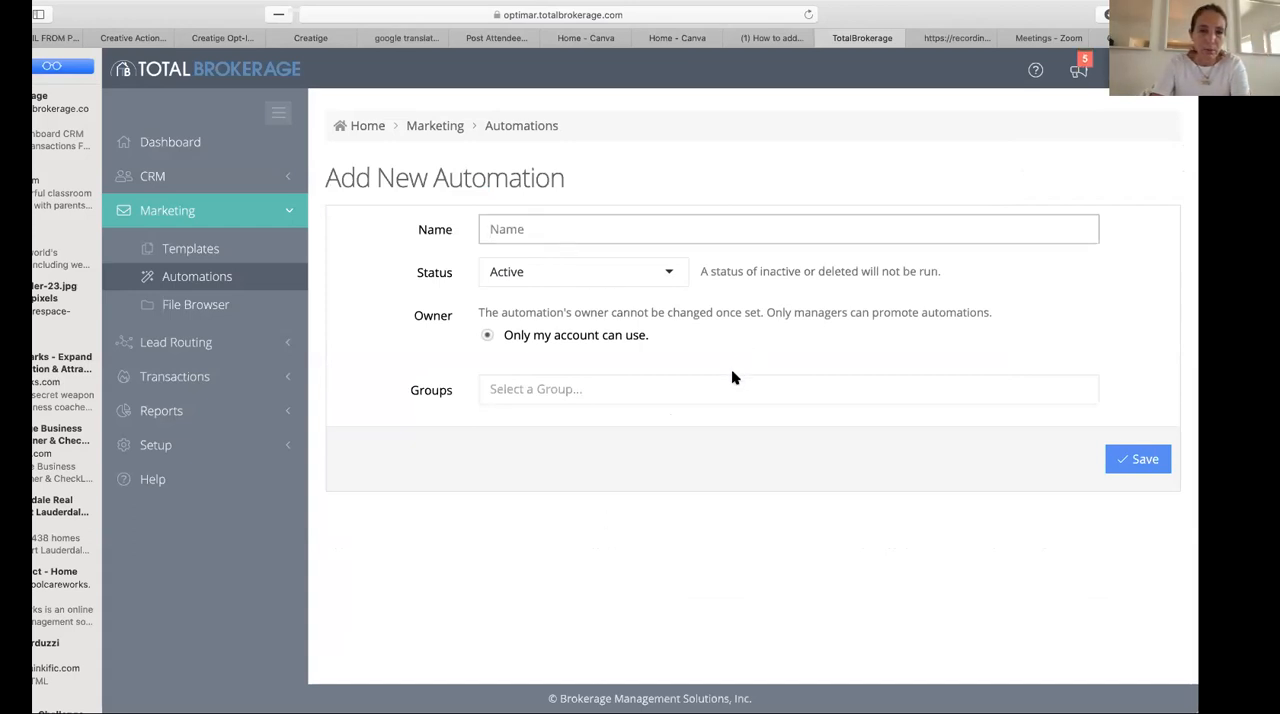
type("new")
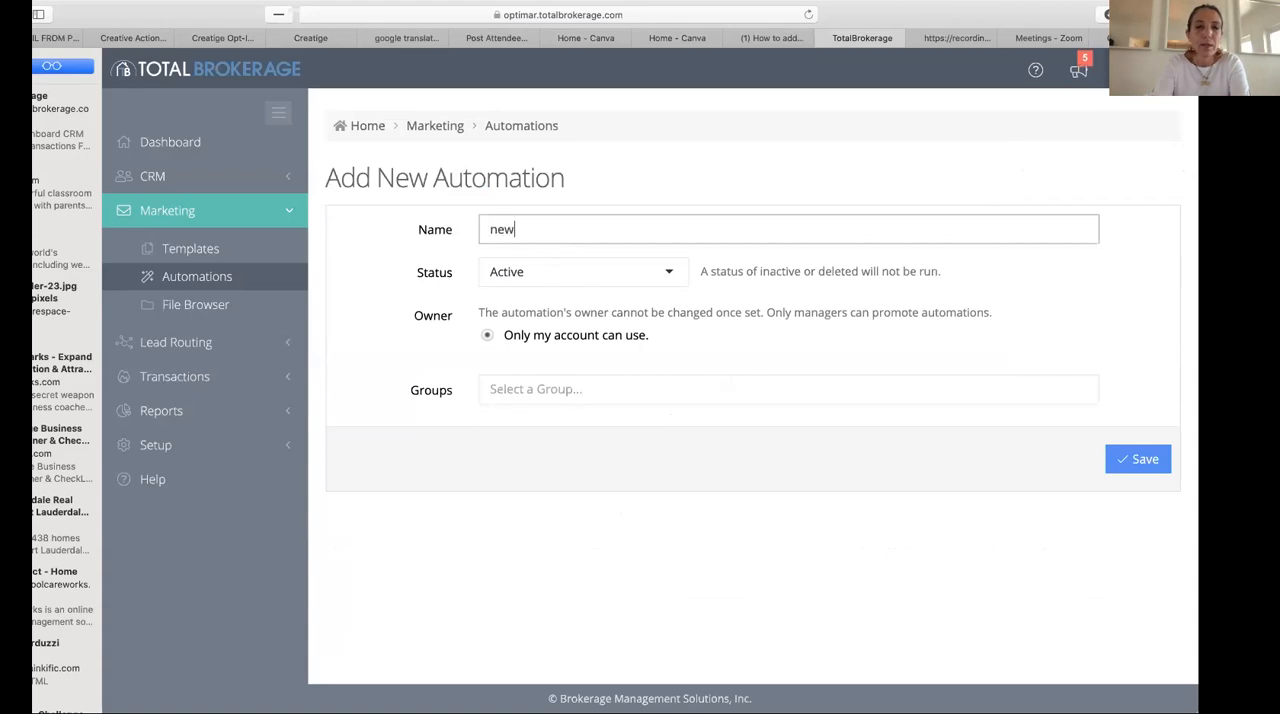
key("BackSpace")
key("BackSpace")
key("BackSpace")
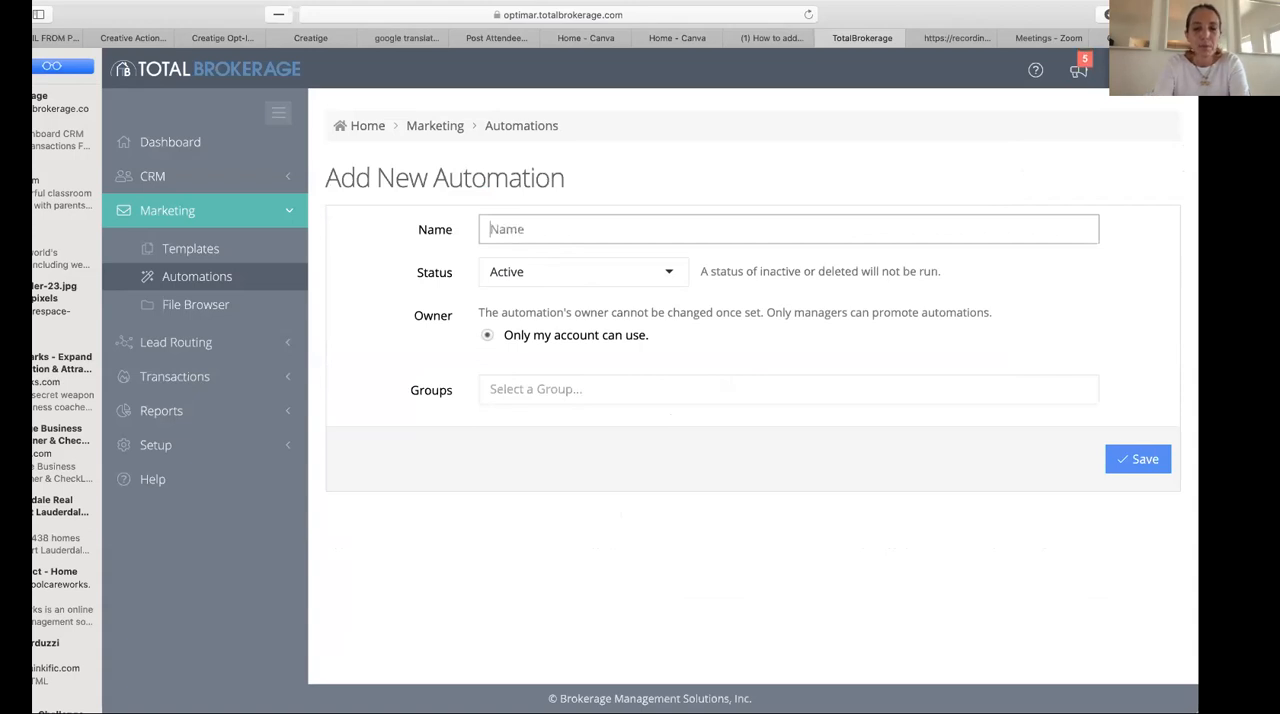
type("networking event")
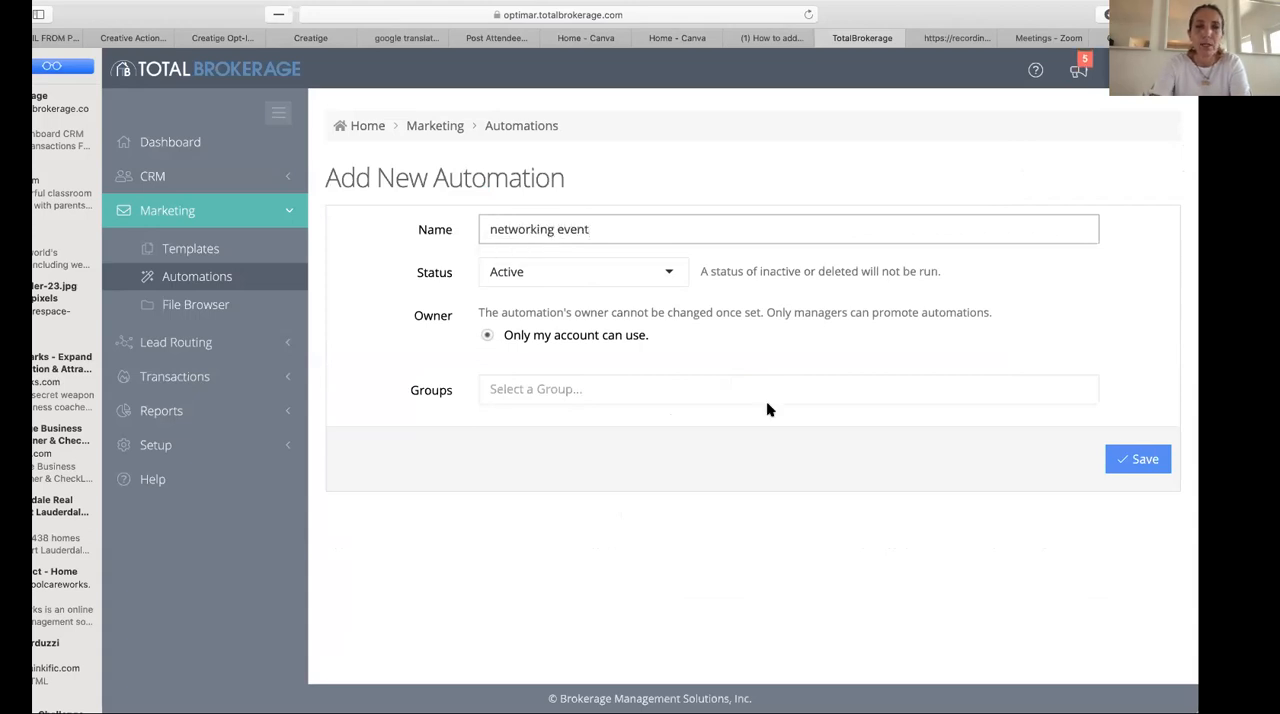
- Keep the new automation's status as Active, leave its groups empty, and save it
left_click(603, 276)
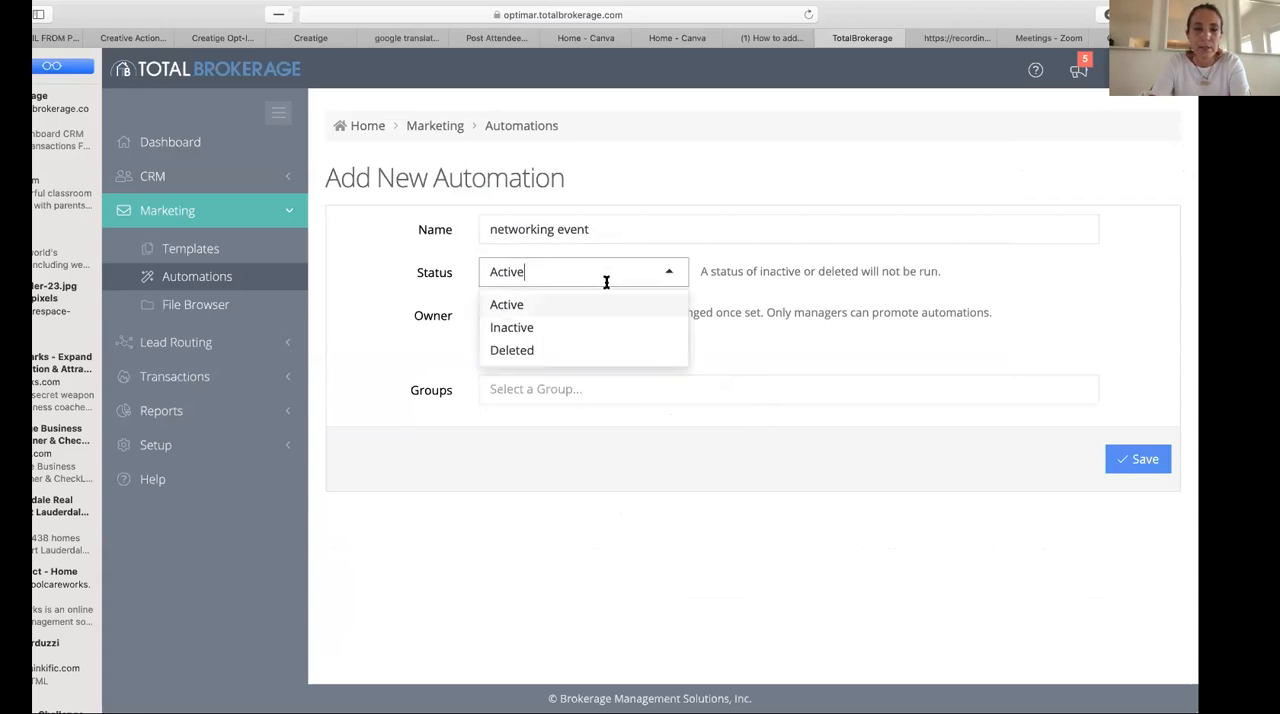
left_click(537, 306)
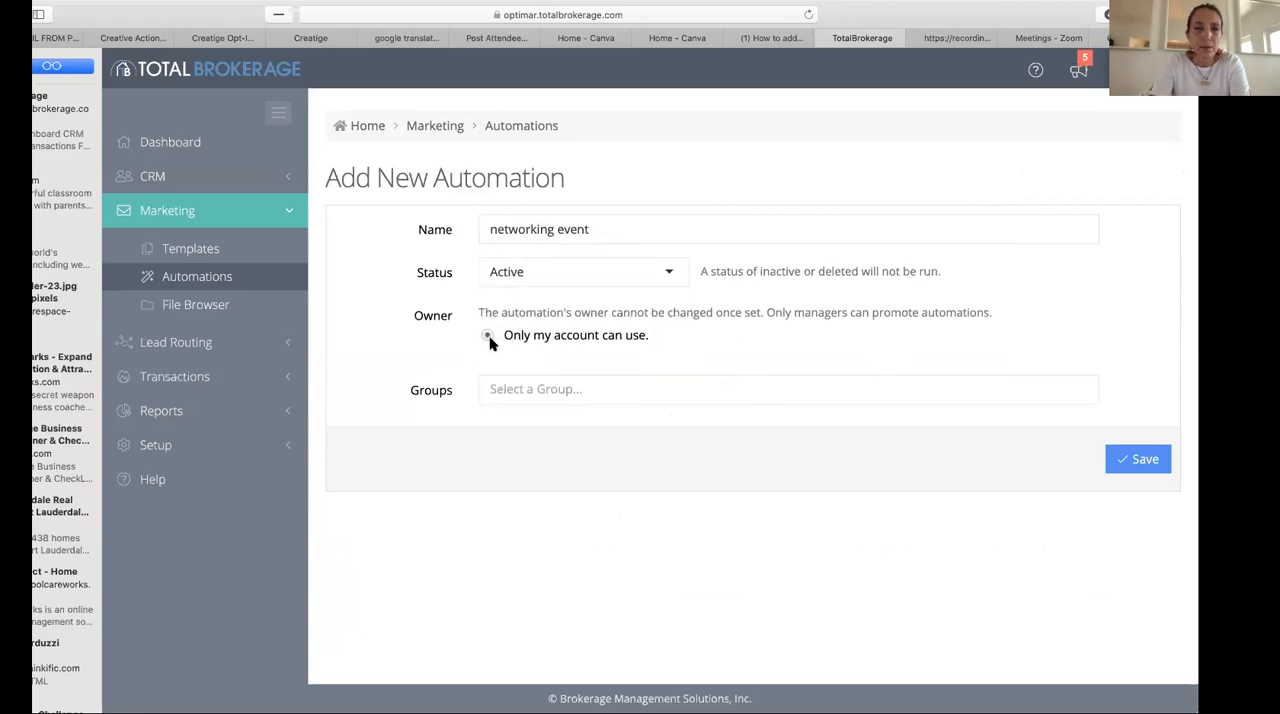
left_click(576, 389)
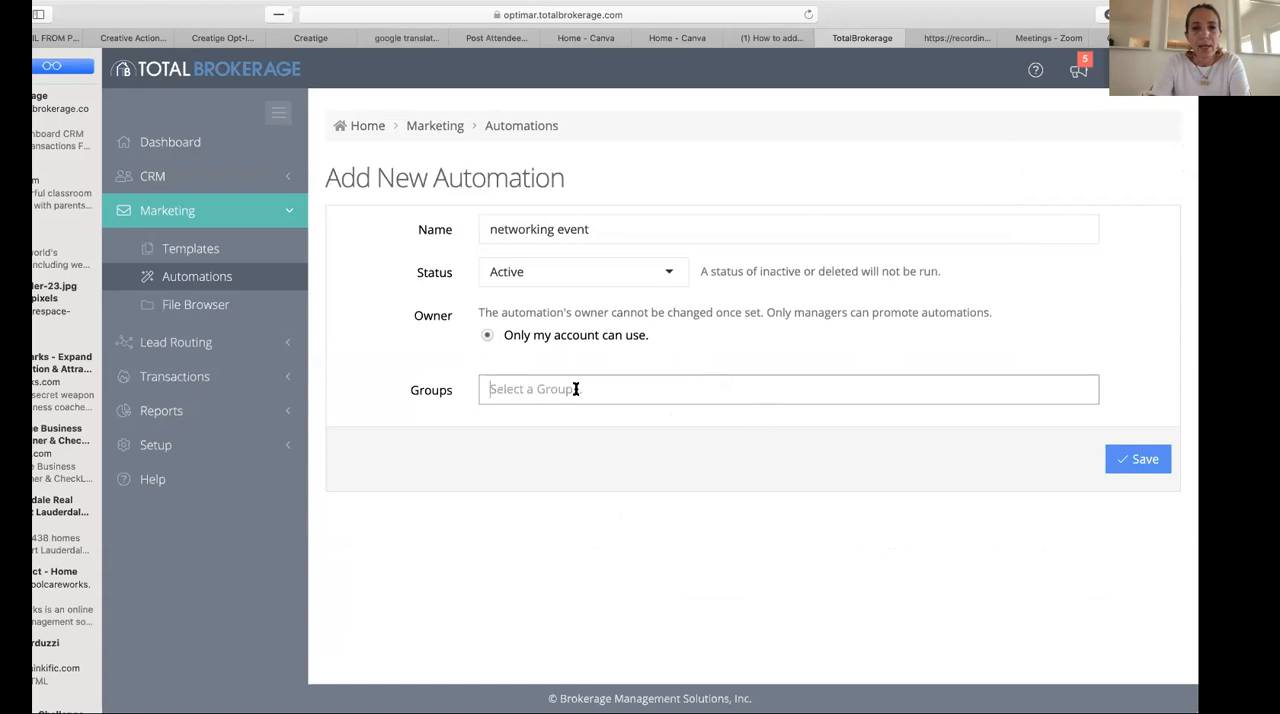
left_click(1137, 460)
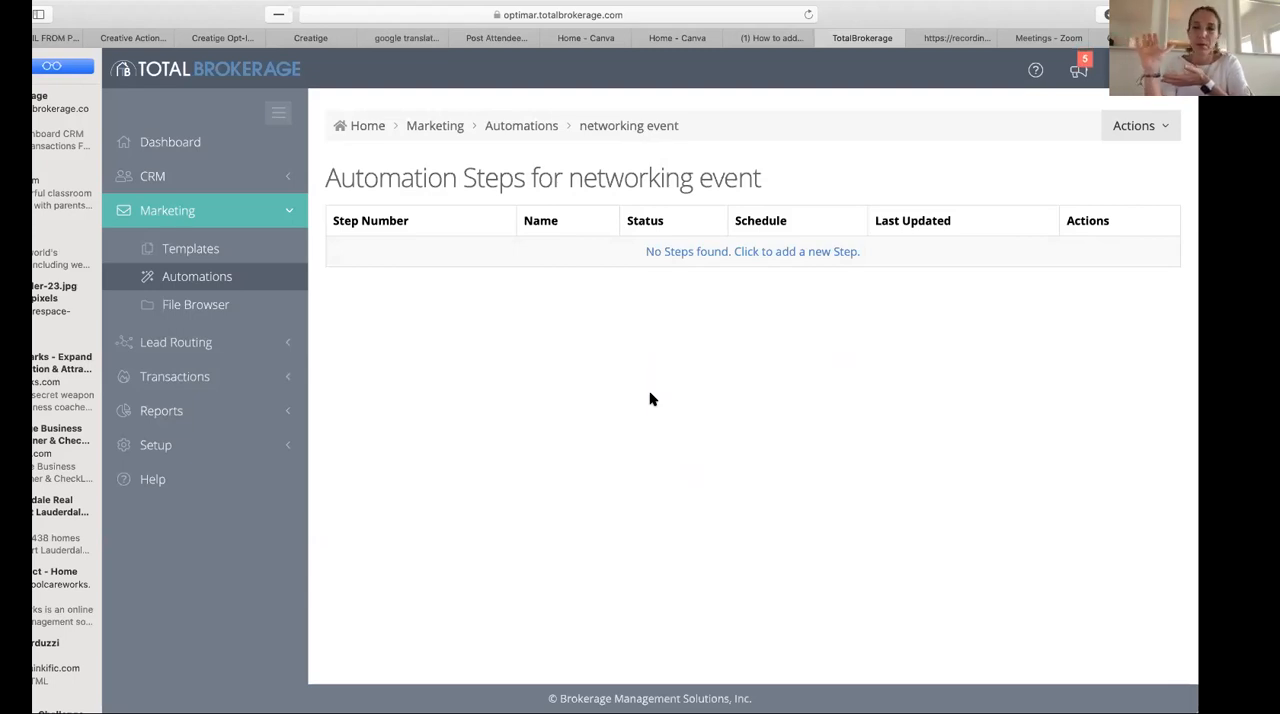
- Add a new step to the networking event automation and name it "contact #1"
left_click(1138, 125)
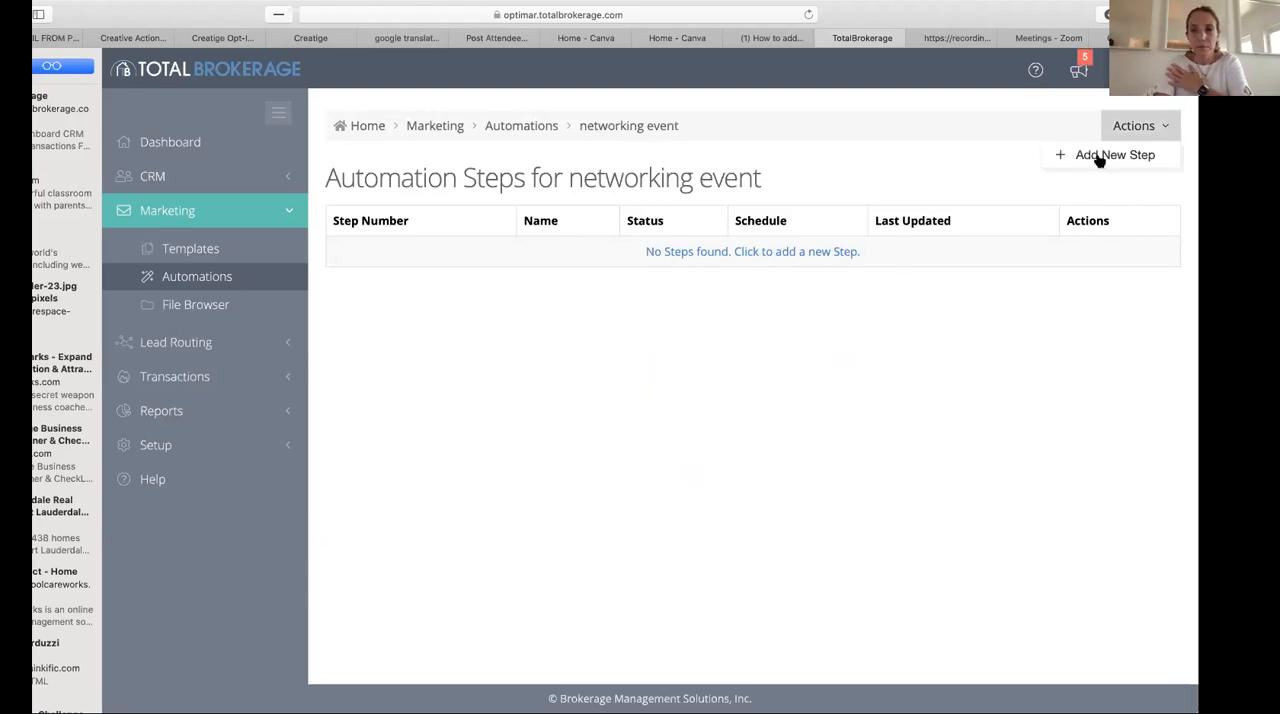
left_click(746, 251)
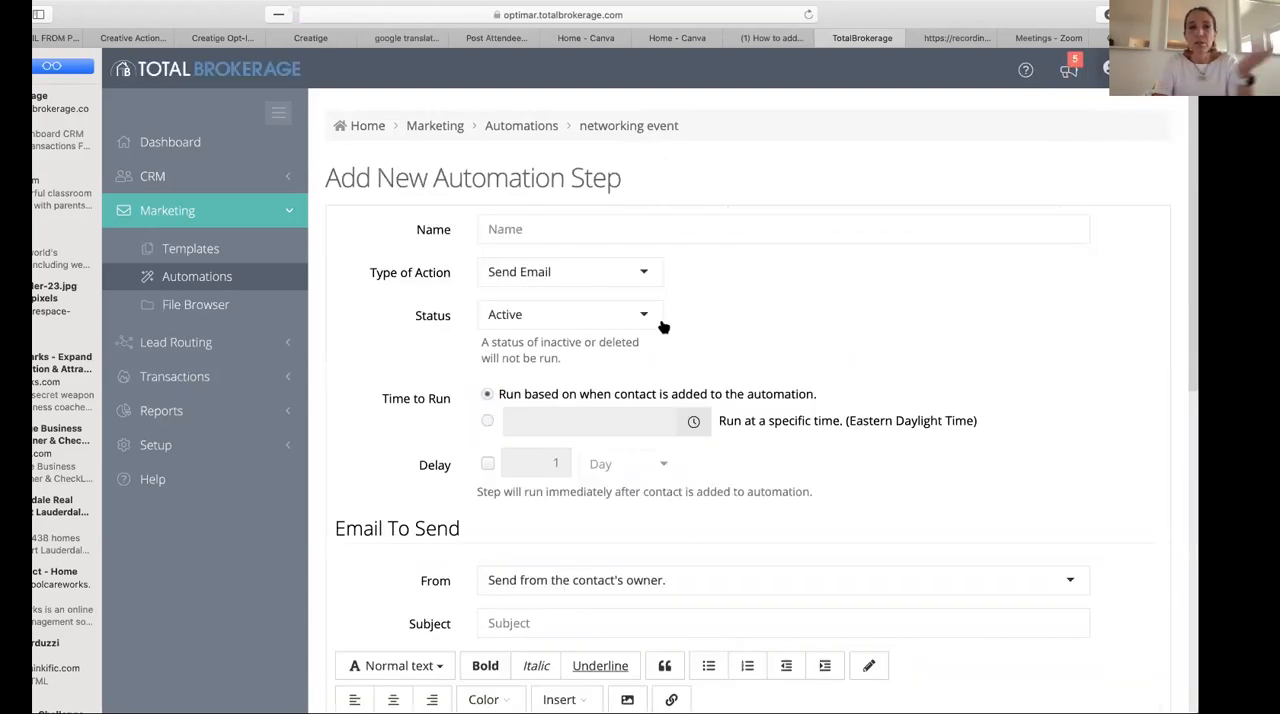
left_click(500, 226)
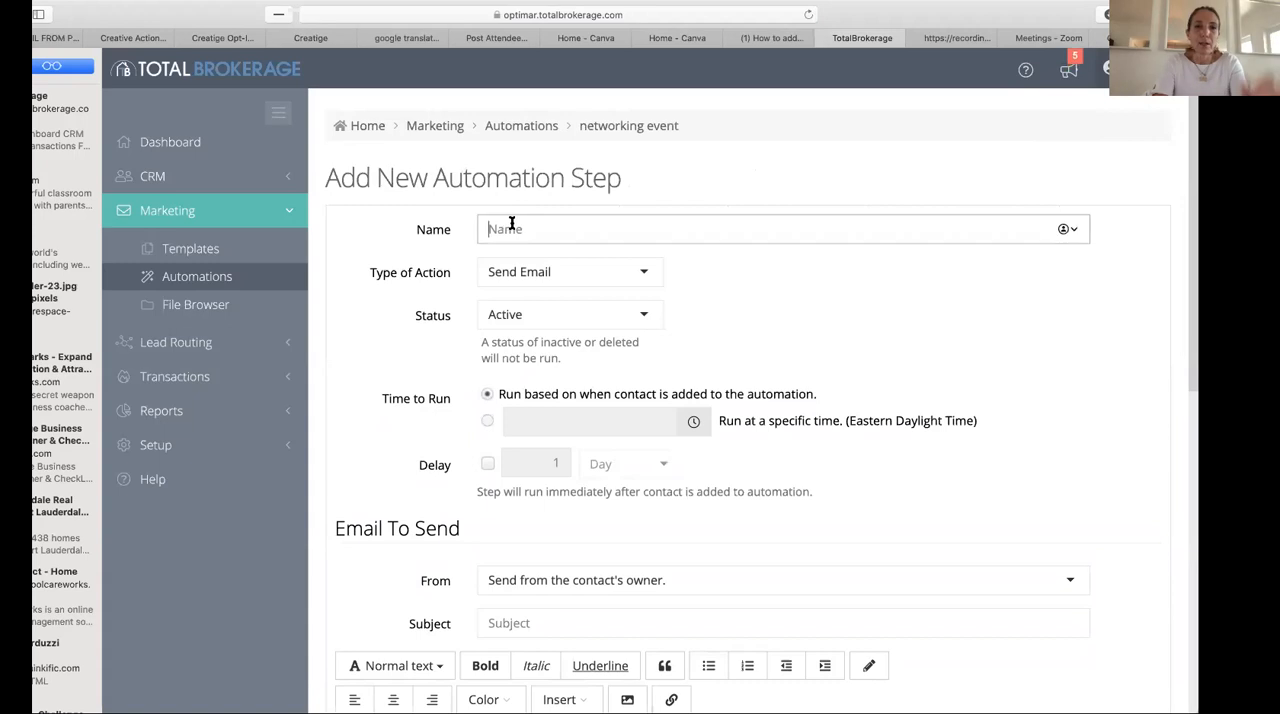
type("contact 1")
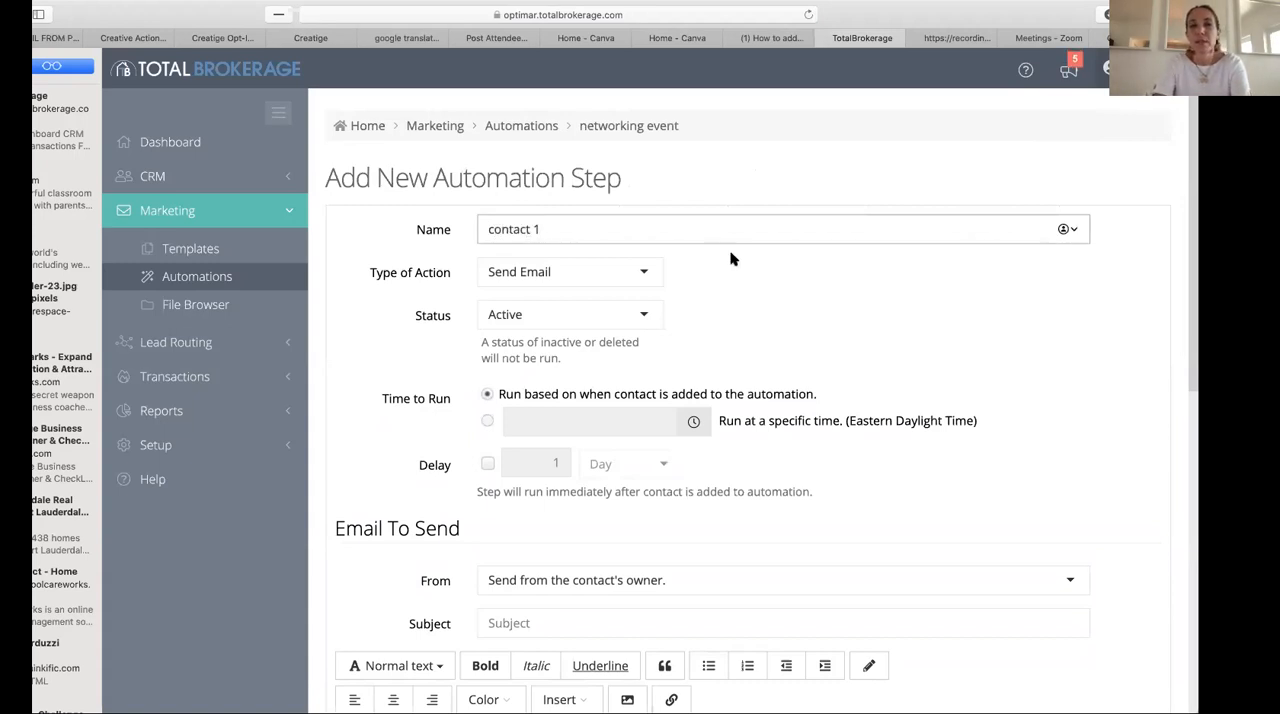
left_click(536, 232)
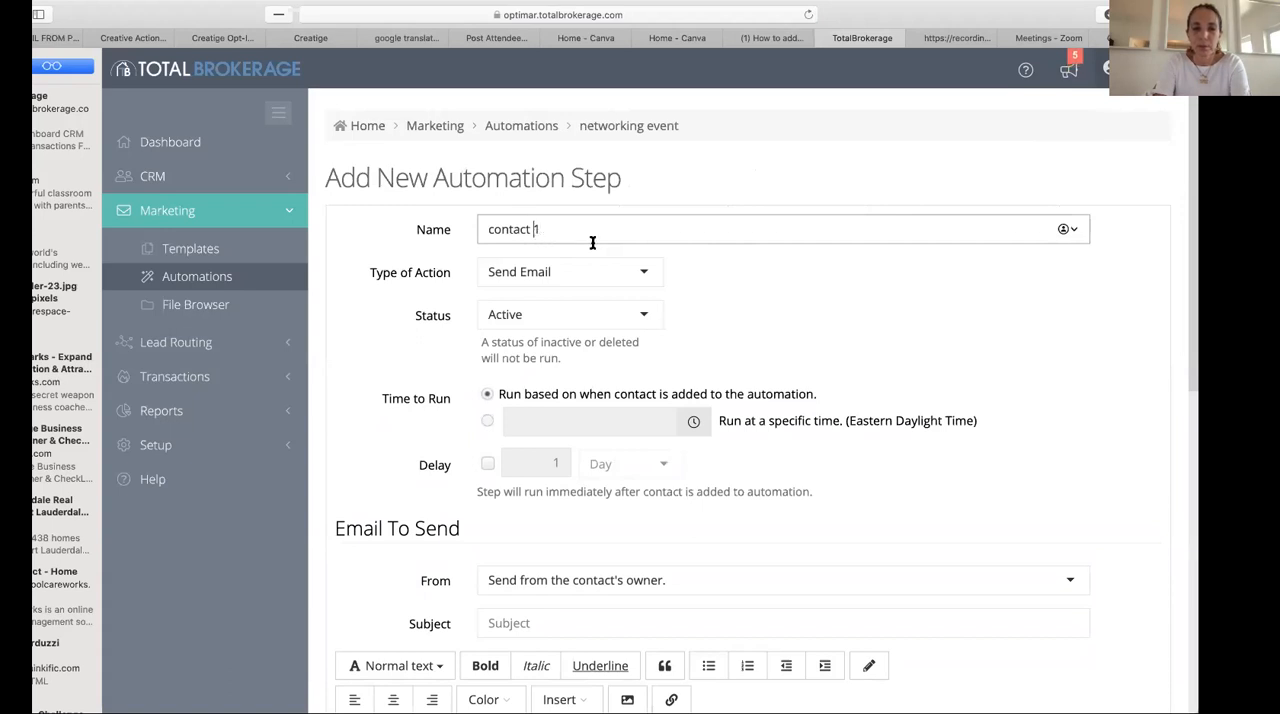
type("#")
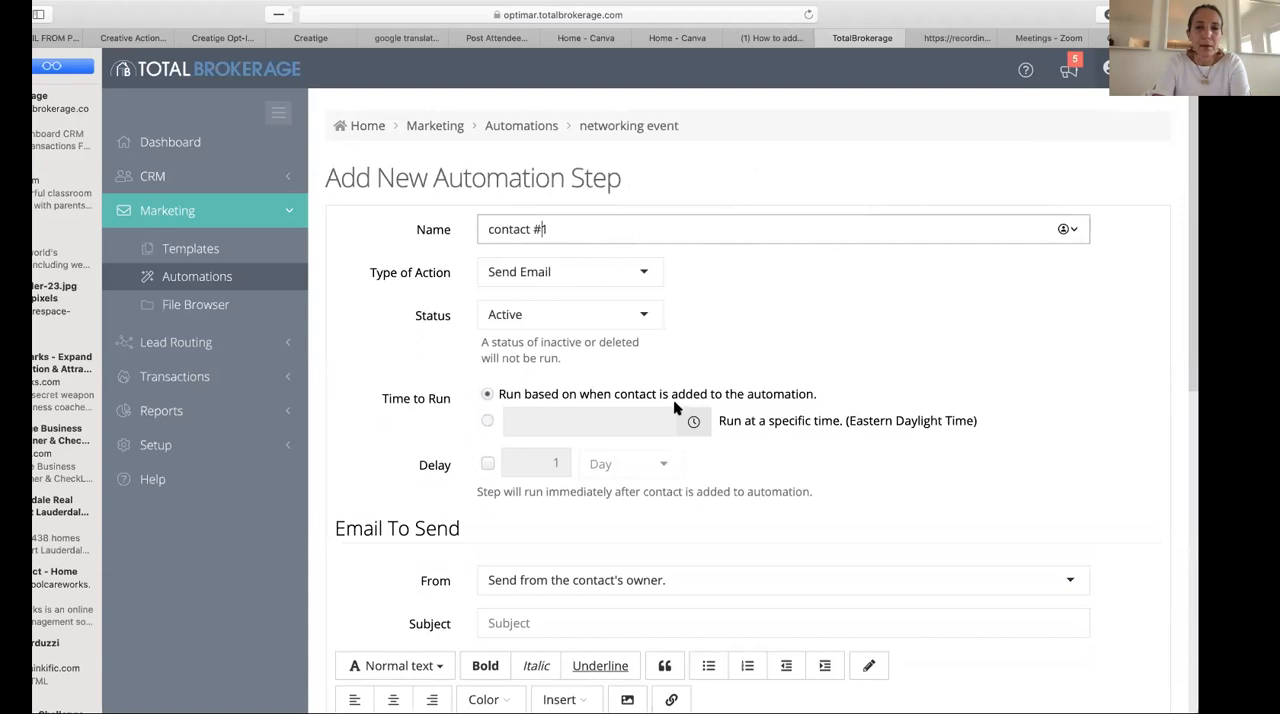
- Schedule the step to run at the specific time 10:00 AM with a delay of 1 day
left_click(487, 421)
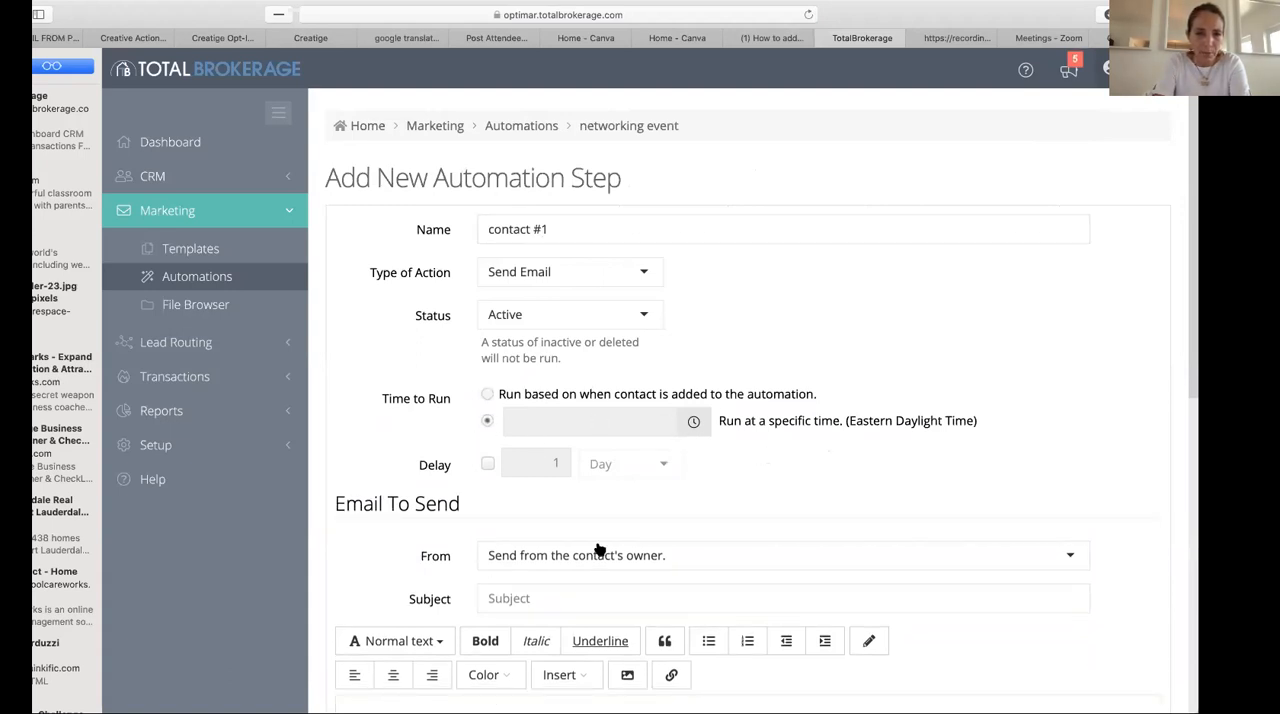
left_click(694, 421)
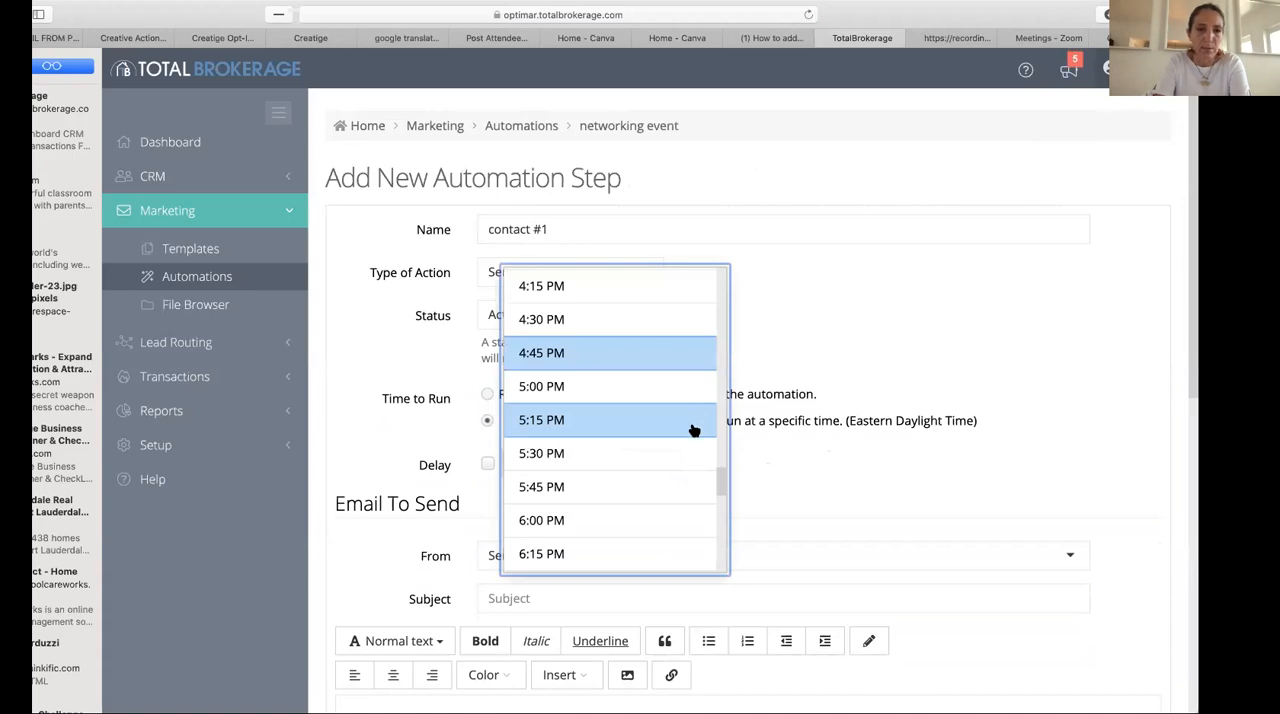
scroll(694, 425, "up", 10)
scroll(694, 430, "up", 10)
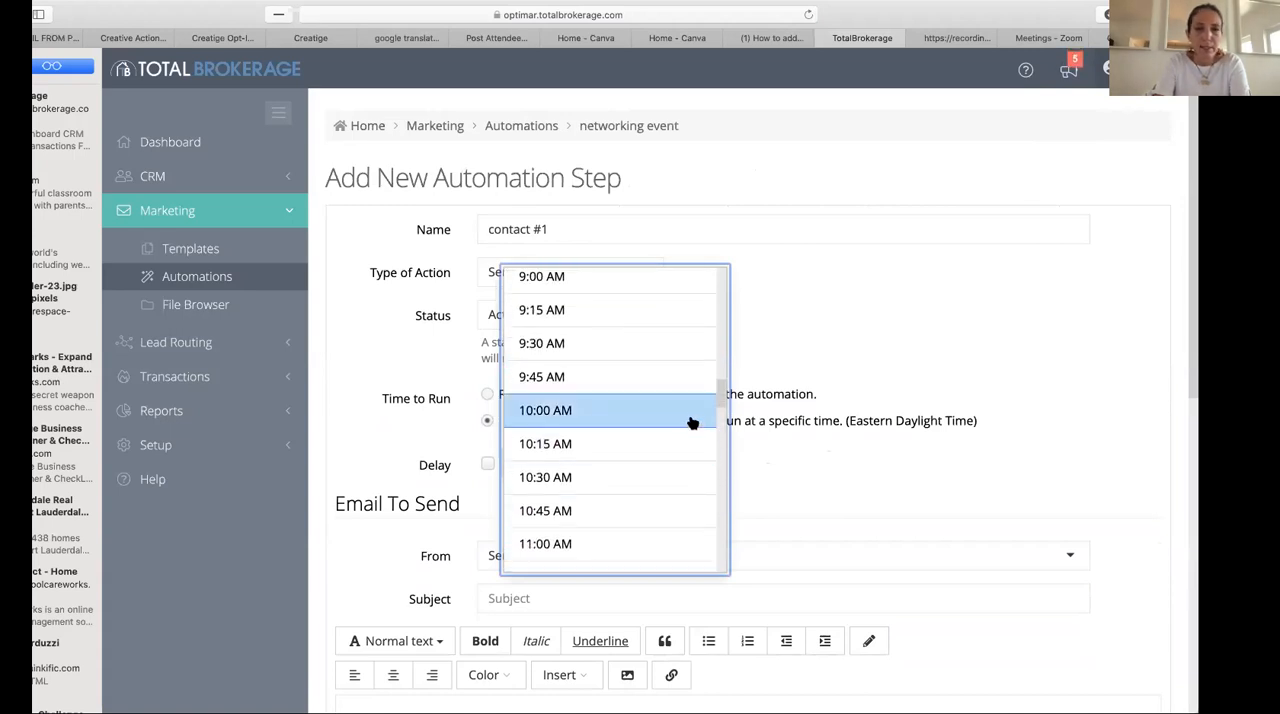
left_click(694, 428)
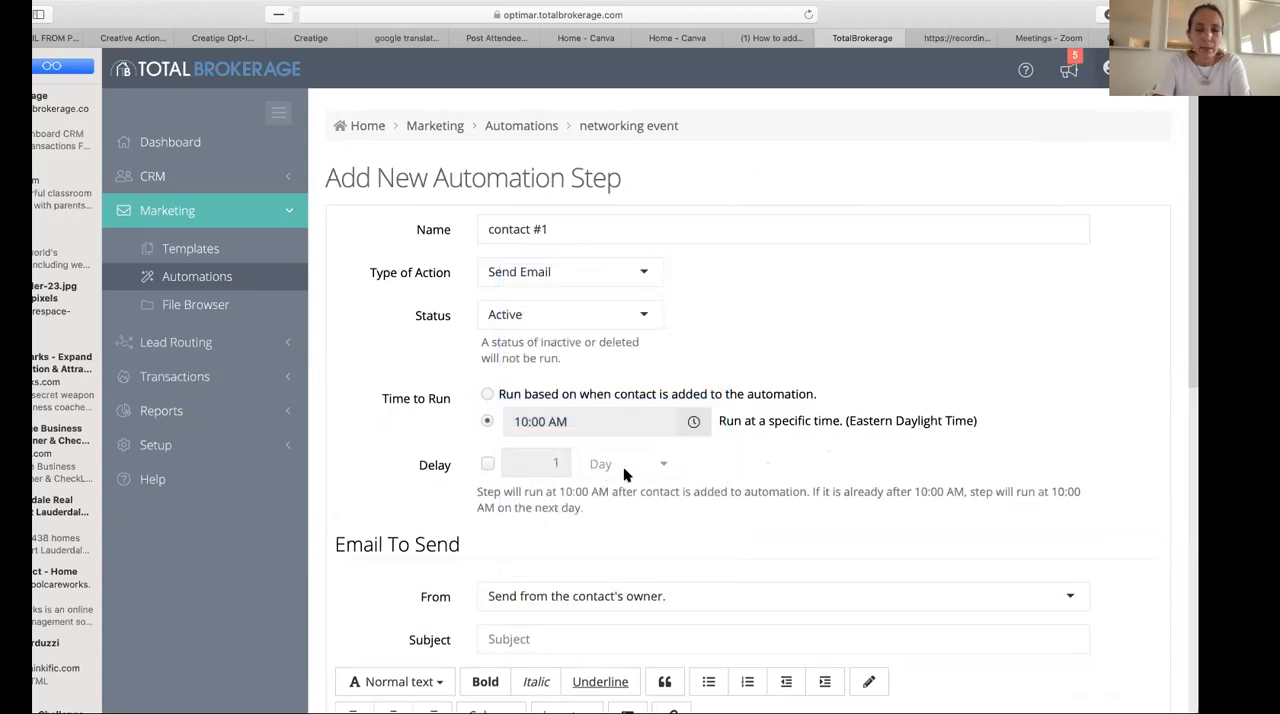
left_click(487, 465)
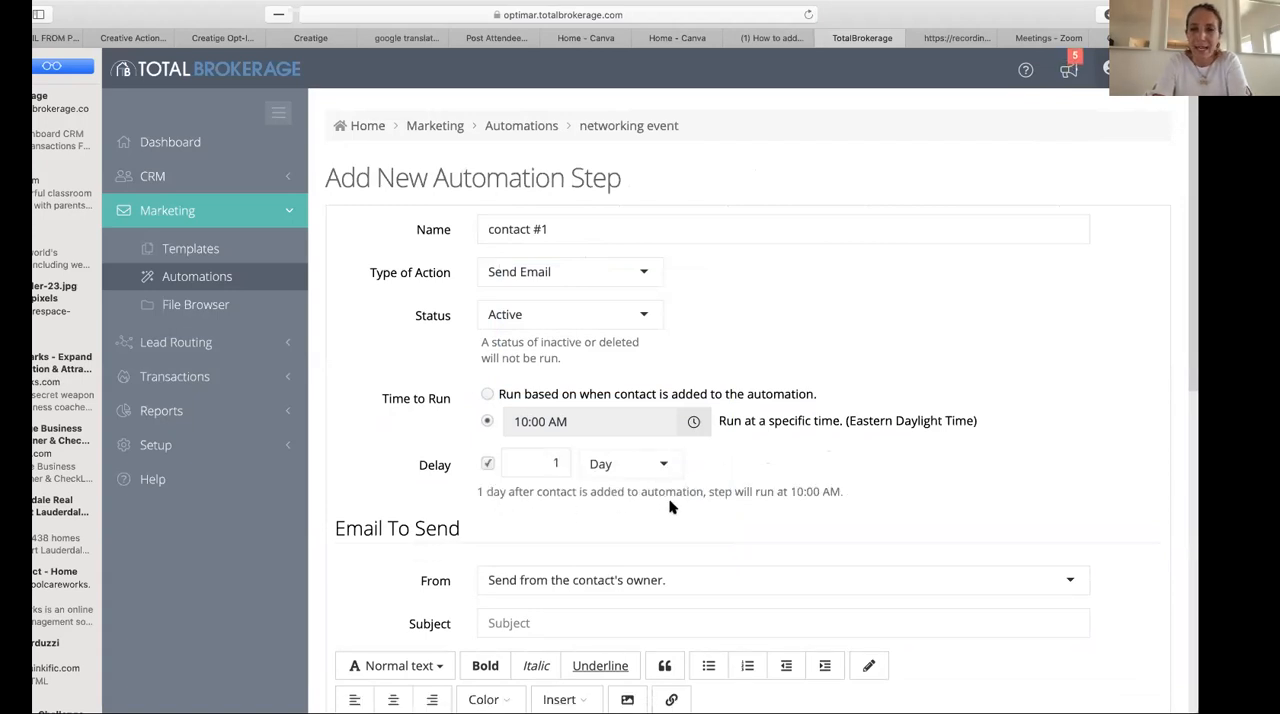
- Keep the email sent from the contact's owner and set its subject to "I was nice to meet you"
scroll(728, 510, "down", 2)
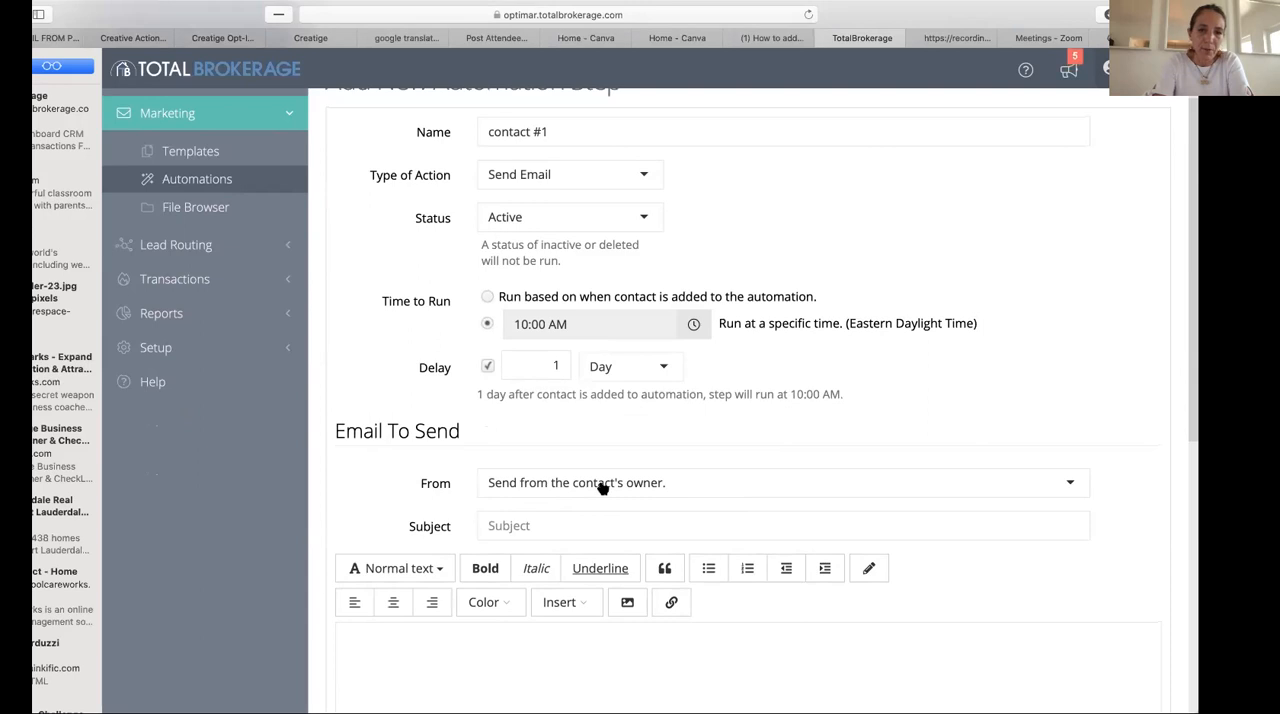
left_click(1069, 484)
left_click(1069, 485)
left_click(1069, 485)
left_click(388, 506)
left_click(524, 522)
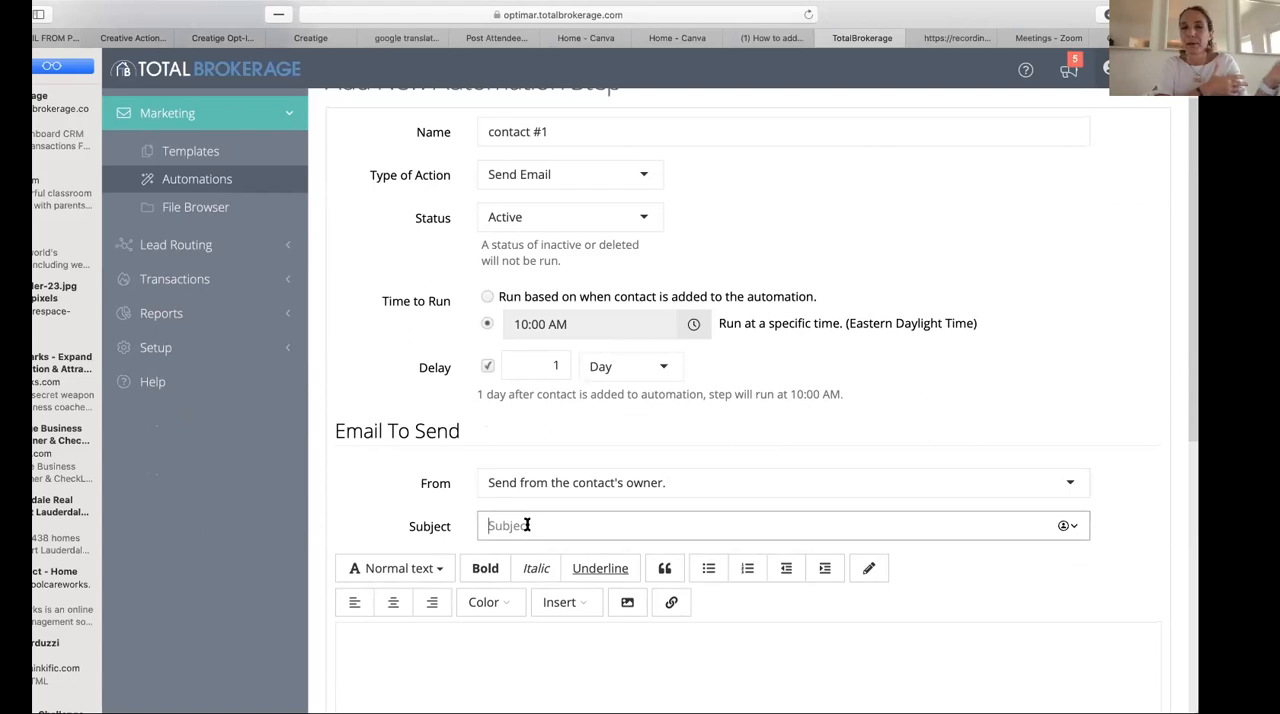
type("I  wat")
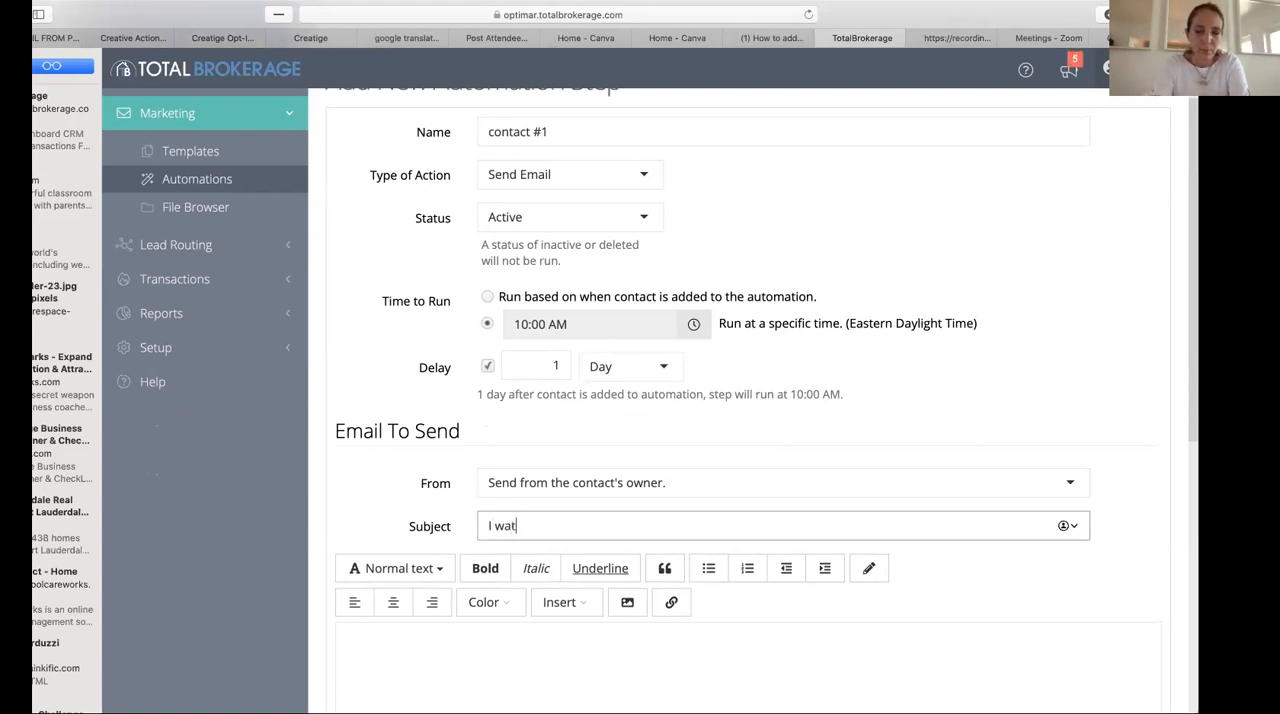
key("BackSpace")
type("s nice to meet you")
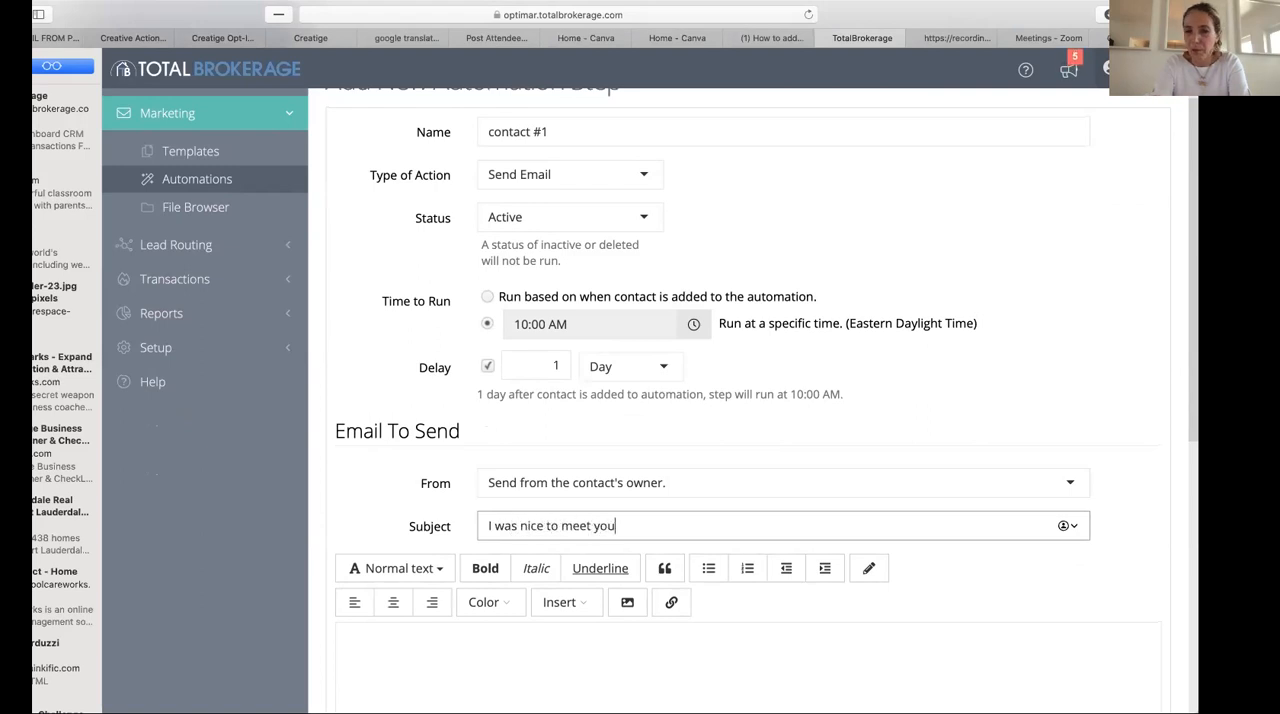
- Begin the email body with "Hello", the contact's full name placeholder and a comma, followed by a new line
left_click(487, 661)
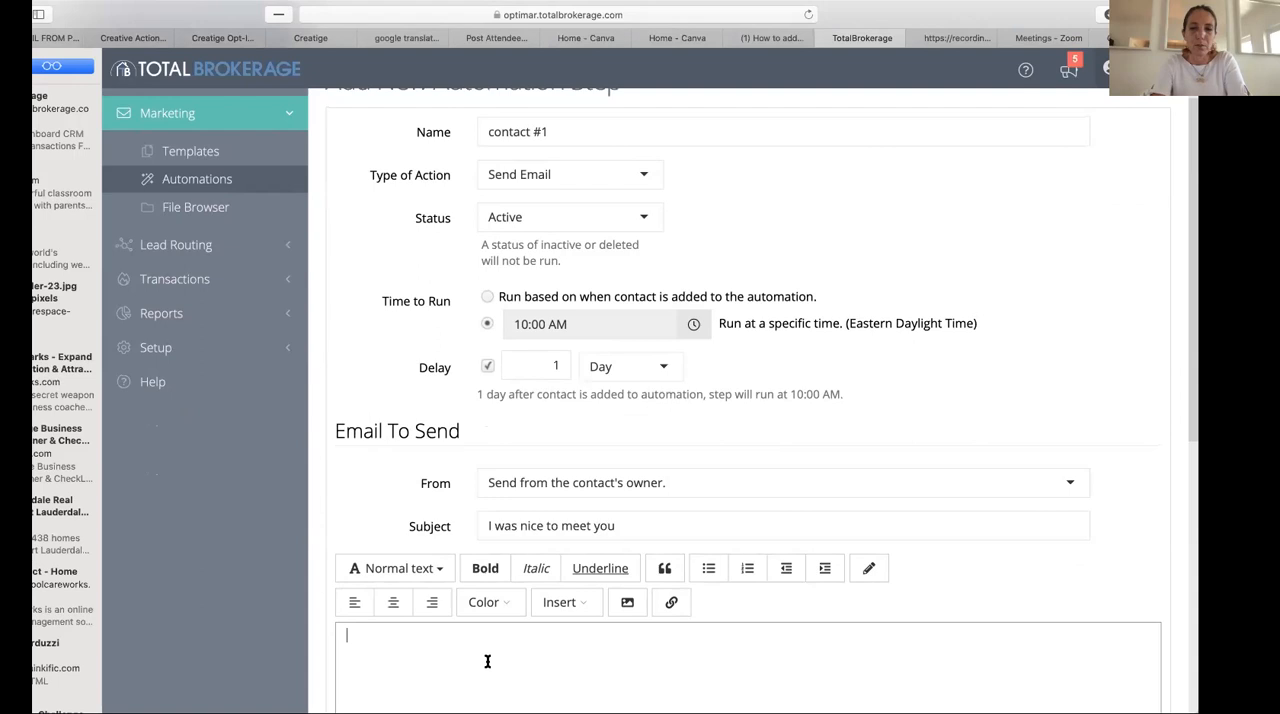
scroll(487, 661, "down", 5)
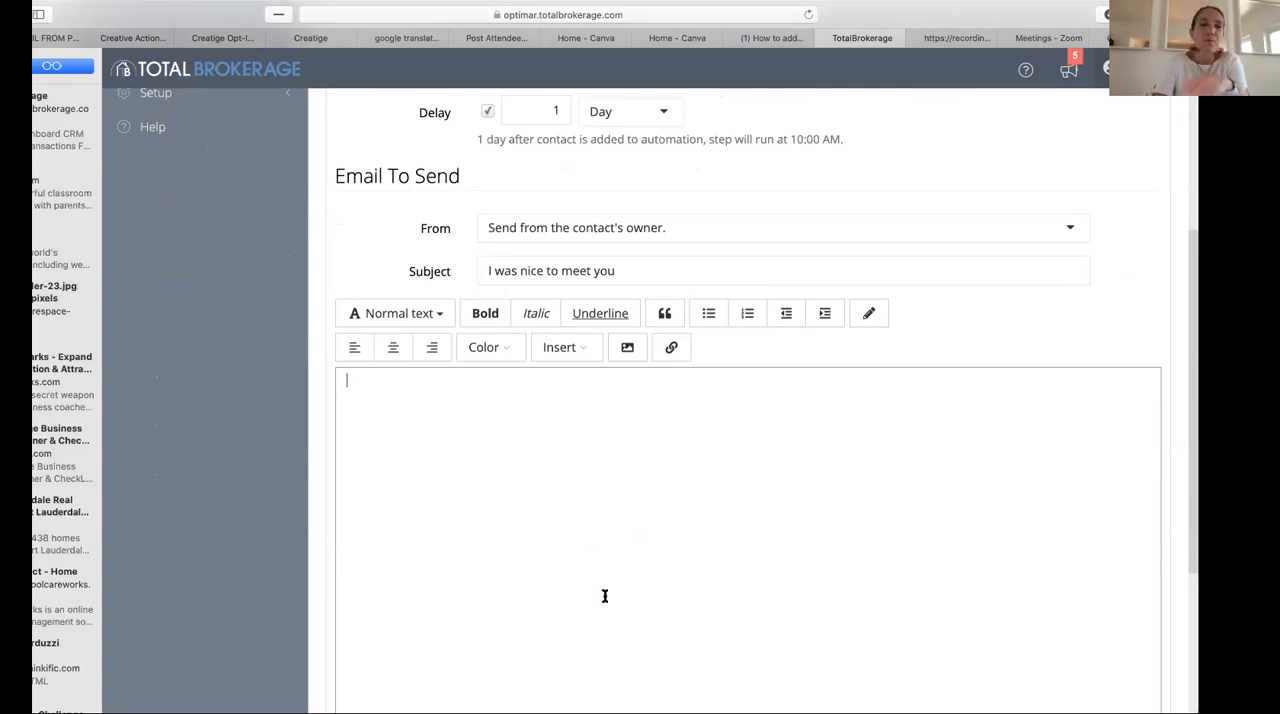
type("He")
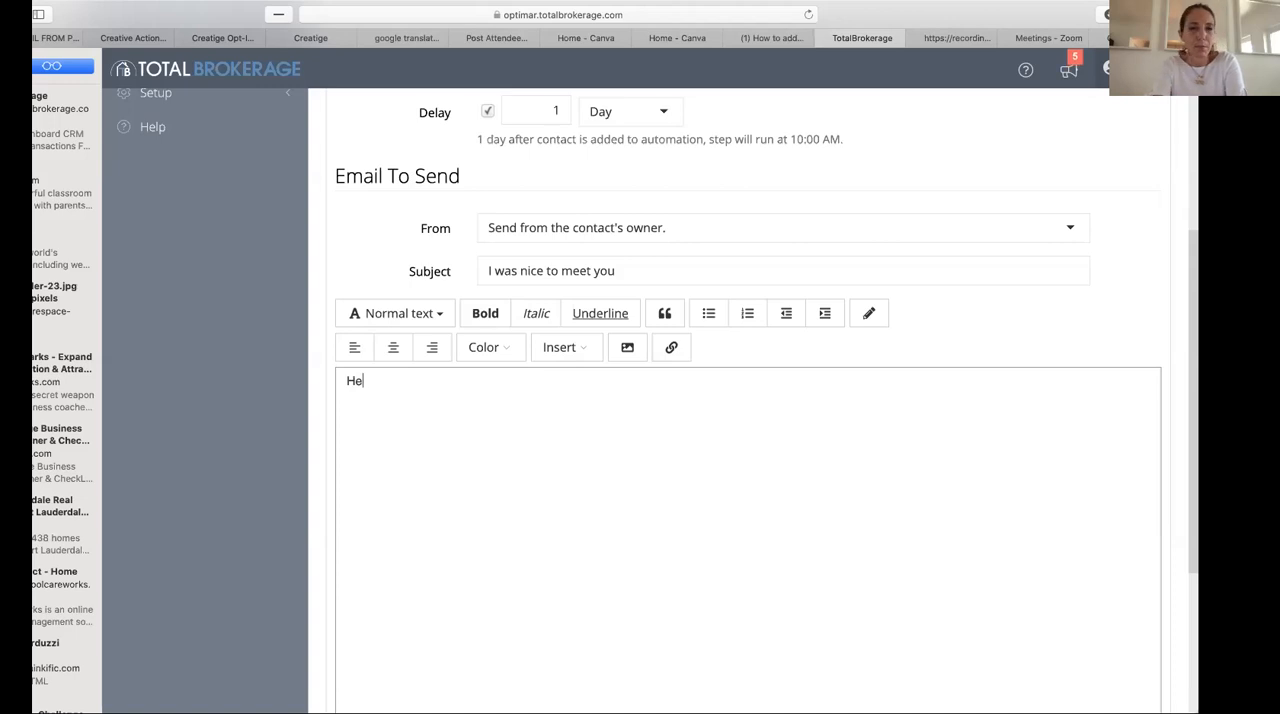
type("llo")
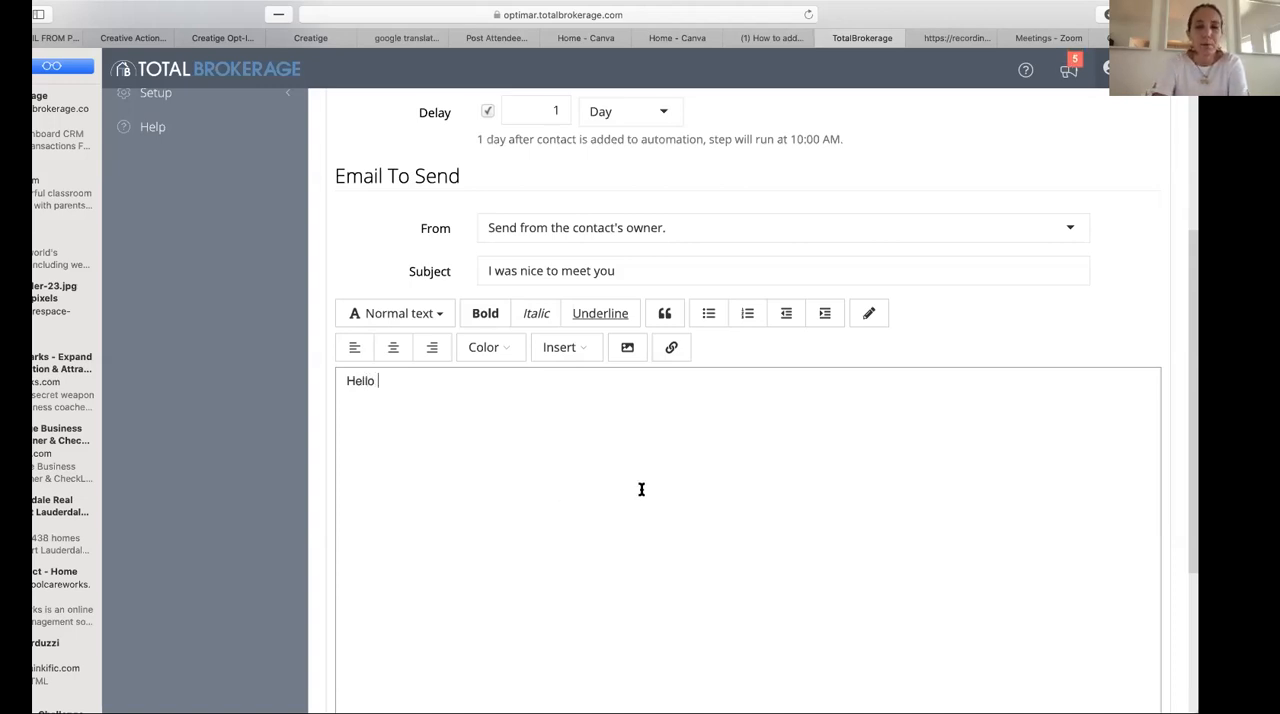
left_click(586, 350)
mouse_move(586, 374)
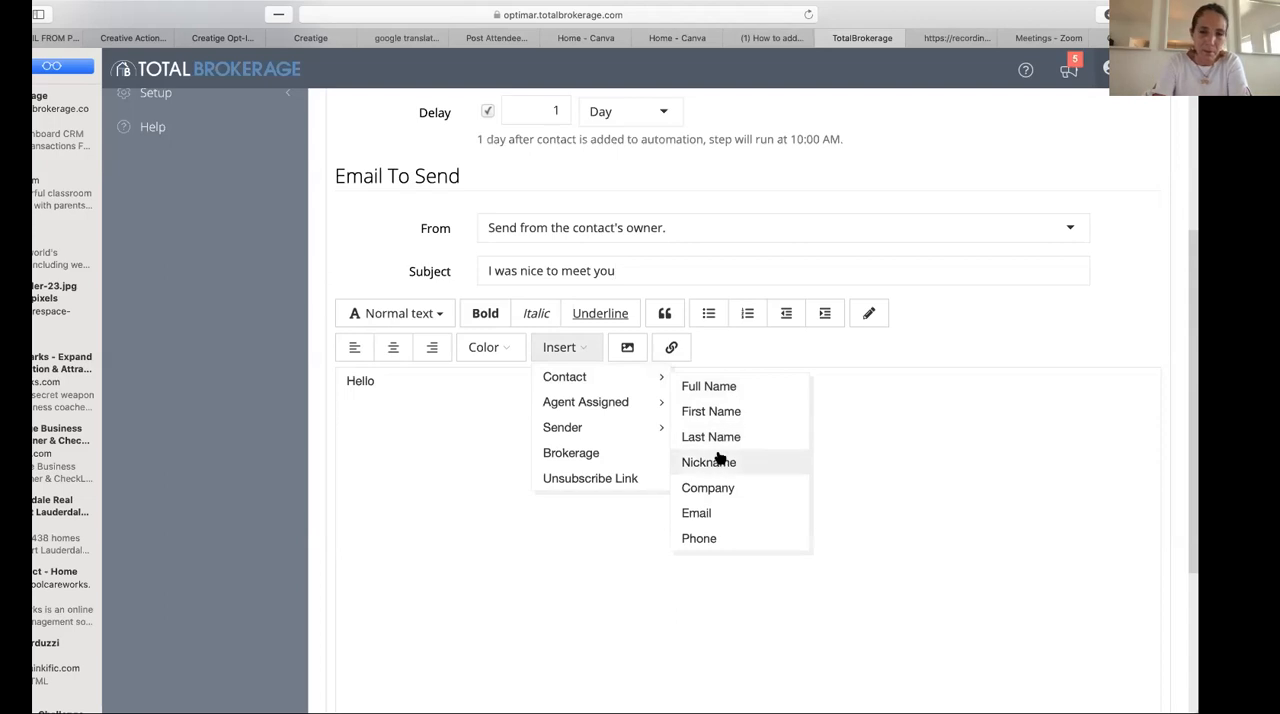
left_click(708, 390)
type(",")
key("Return")
- Write "How are you doing?" on the second line of the email body
type("it as")
key("BackSpace")
key("BackSpace")
key("BackSpace")
key("BackSpace")
type("how")
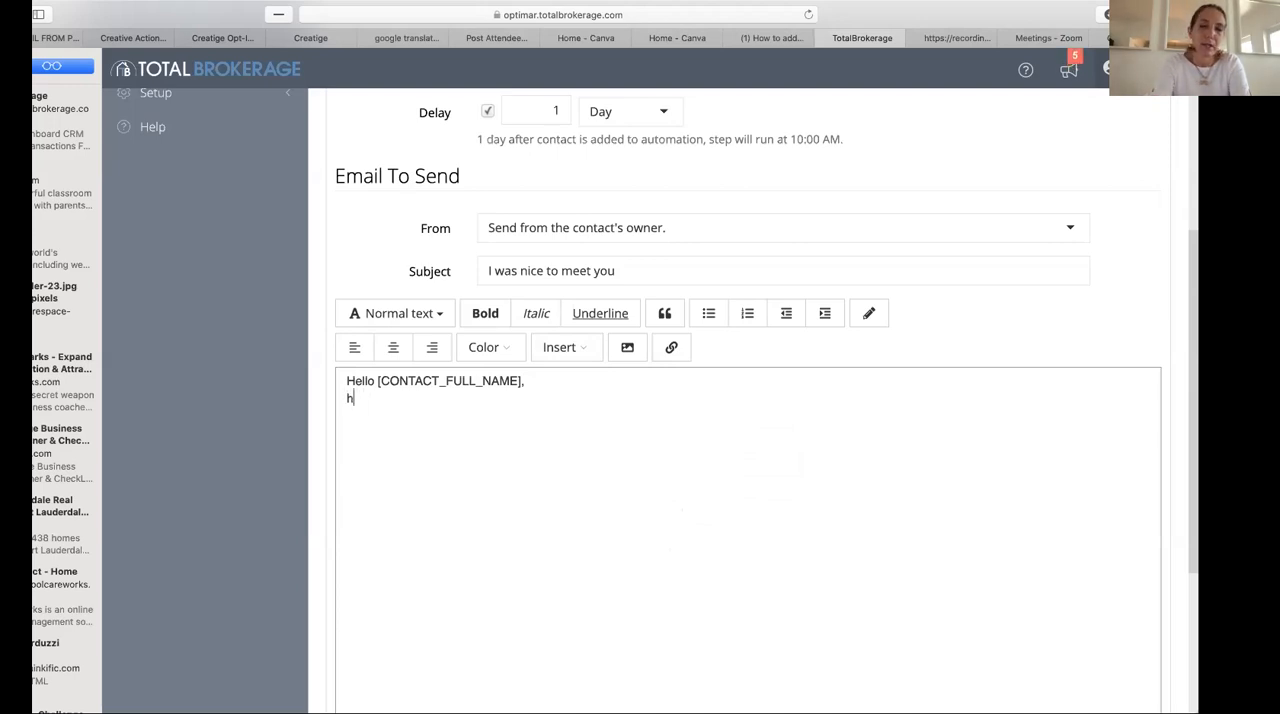
key("BackSpace")
key("BackSpace")
key("BackSpace")
type("How are you doing/")
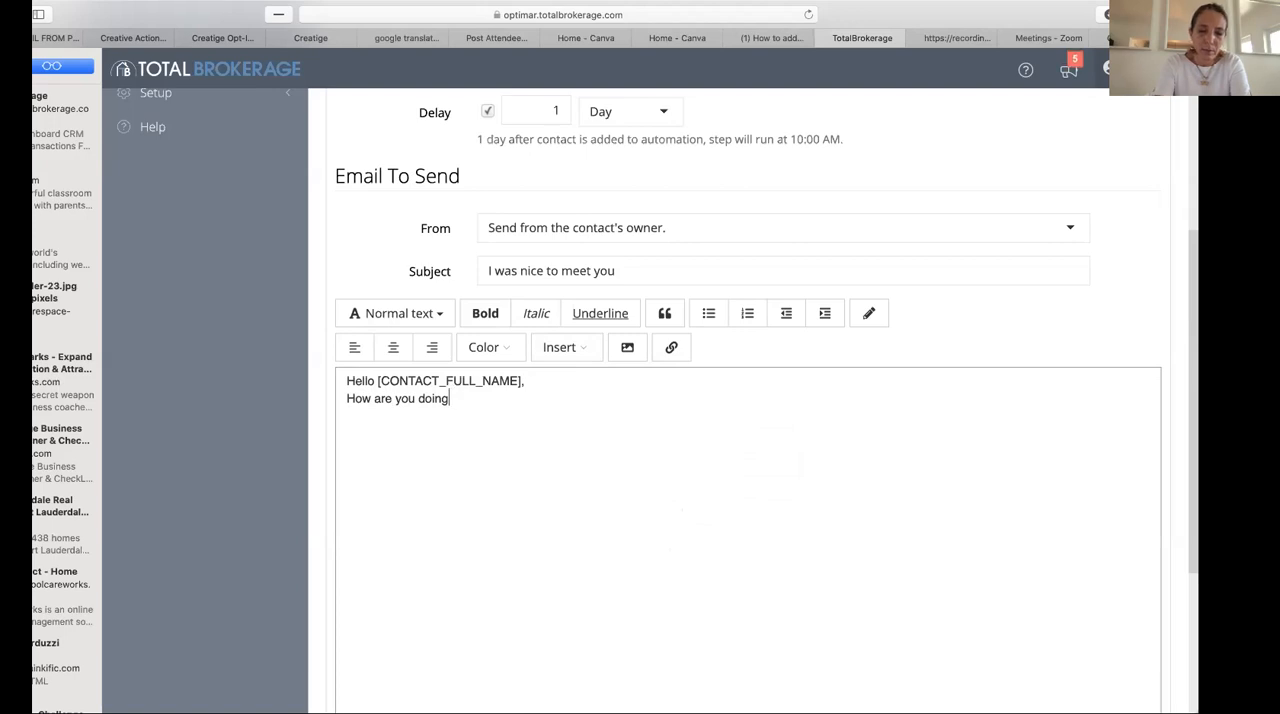
type("? it was nice ")
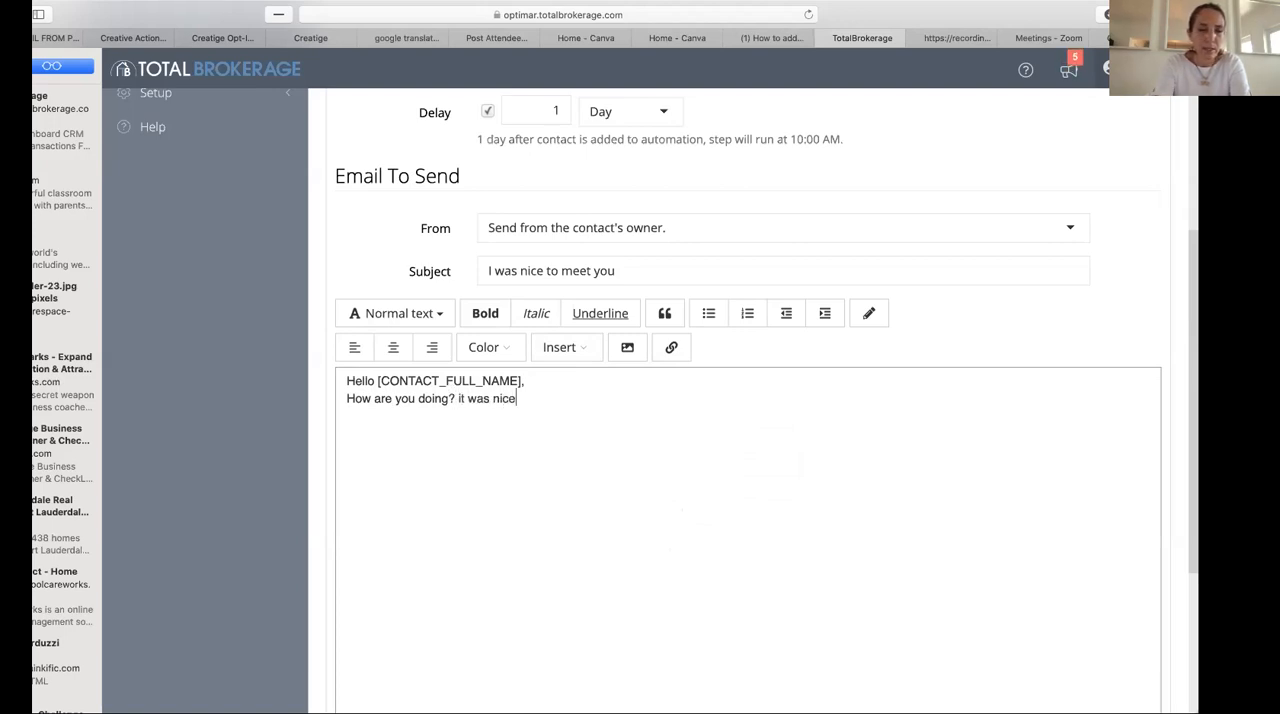
type("to meet you yester")
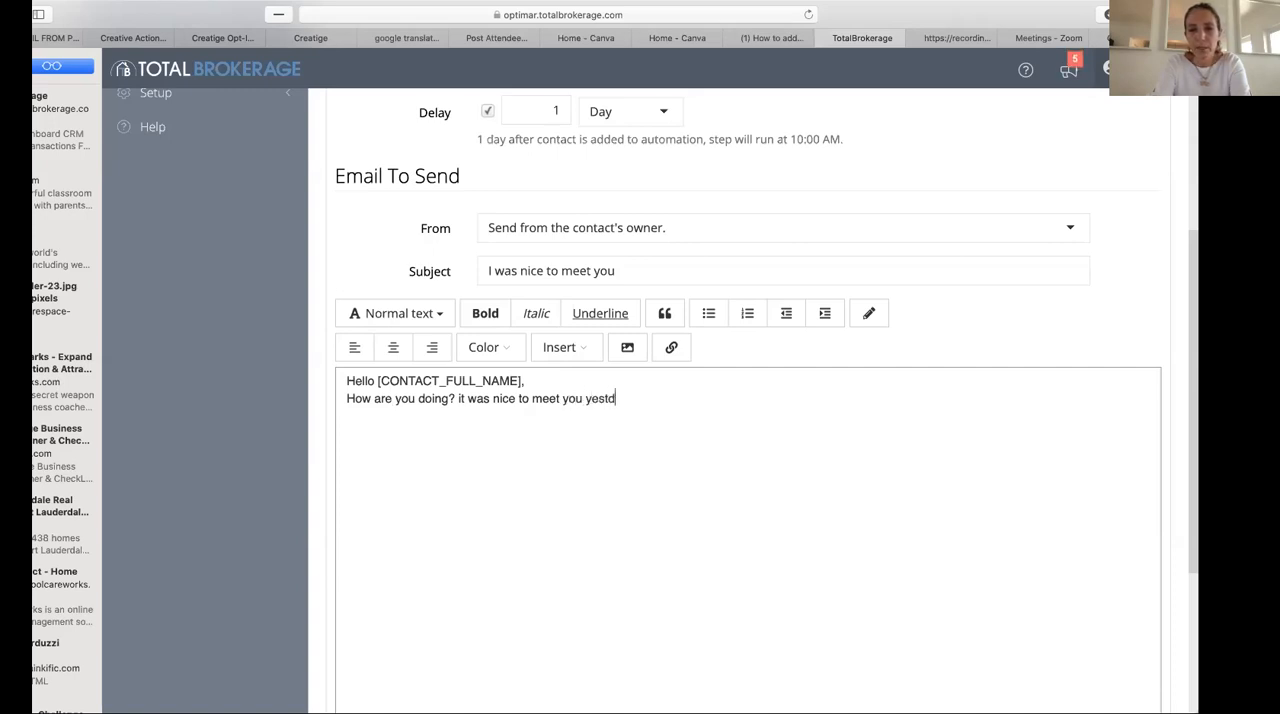
- Continue the email's second line with "it was nice to meet you yesterday."
type("das")
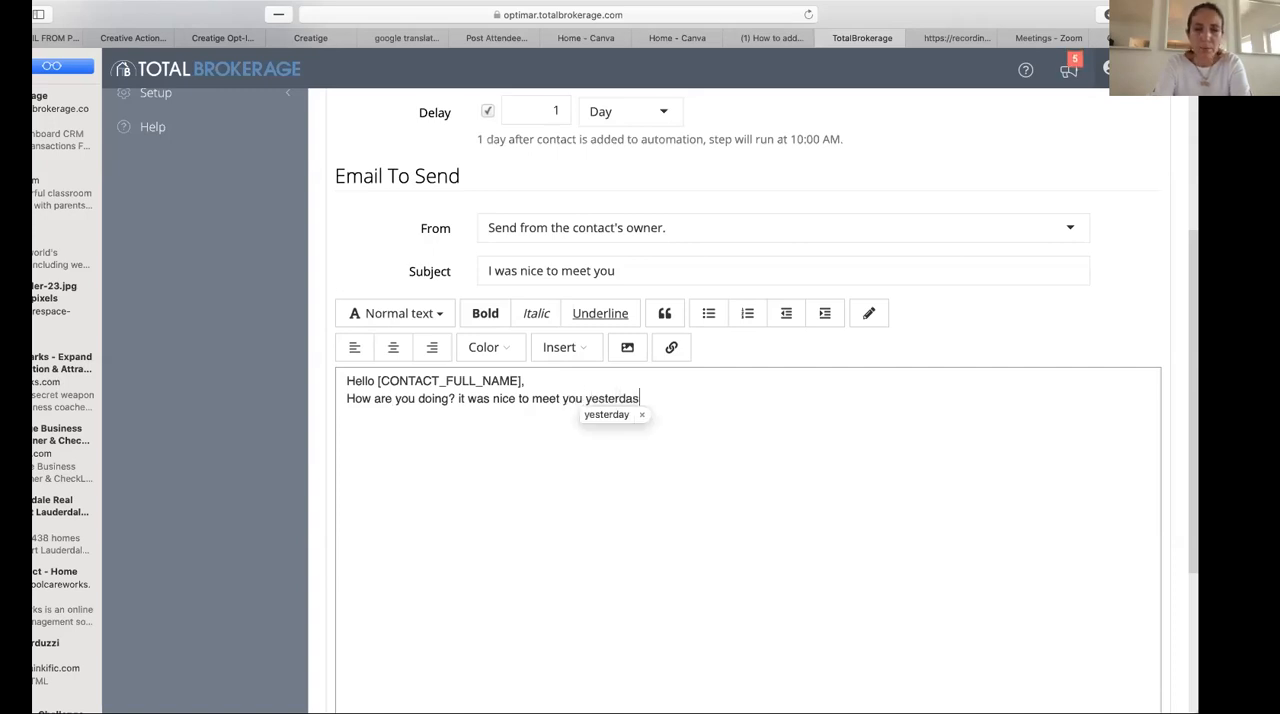
key("BackSpace")
type("y.")
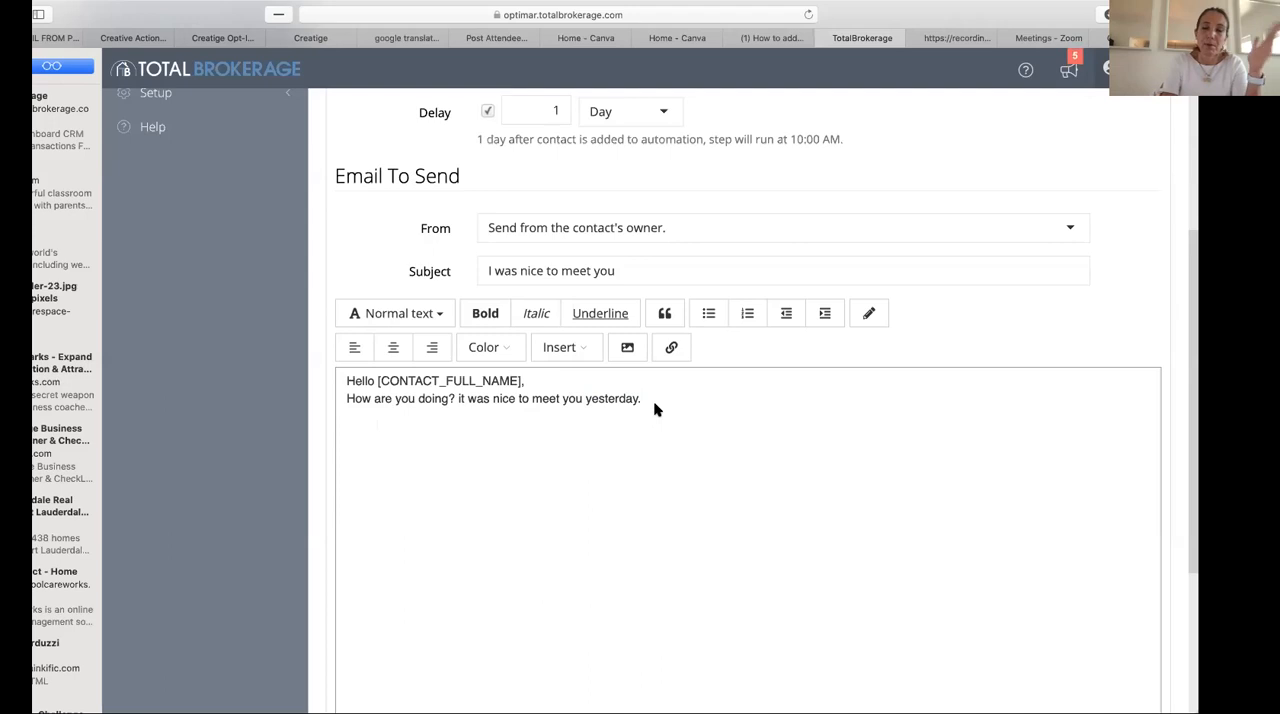
left_click(587, 352)
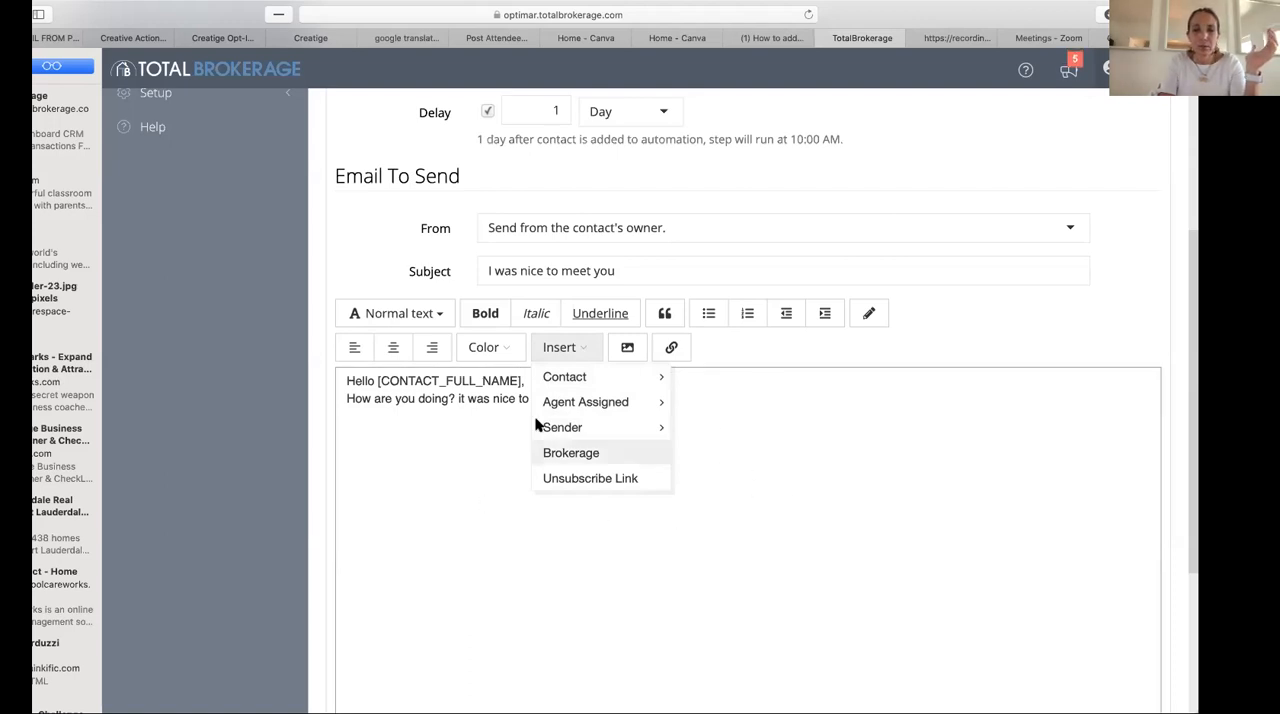
left_click(552, 482)
key("BackSpace")
key("BackSpace")
key("BackSpace")
key("BackSpace")
key("BackSpace")
key("BackSpace")
key("BackSpace")
key("BackSpace")
key("BackSpace")
key("BackSpace")
key("BackSpace")
key("BackSpace")
key("BackSpace")
key("BackSpace")
key("BackSpace")
key("BackSpace")
key("BackSpace")
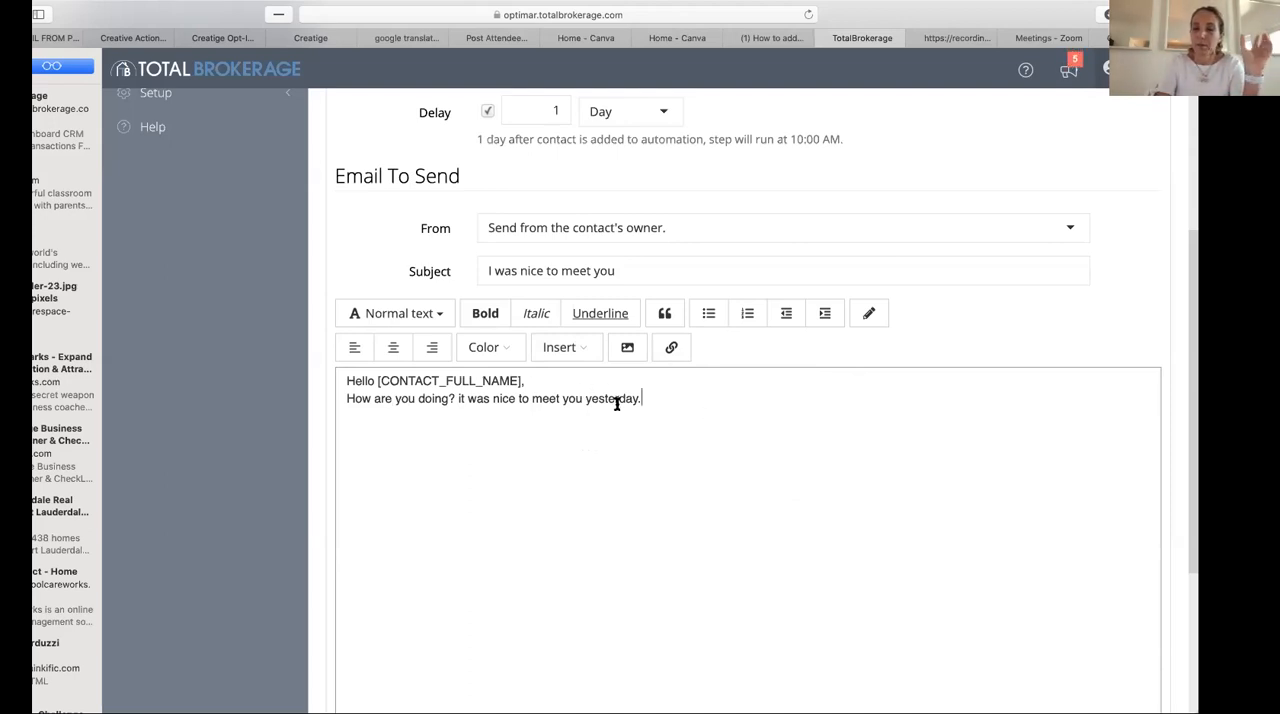
- Remove "yesterday" from the second line of the email and add "I would to see when we can follow up on our conversation."
left_click_drag(642, 400, 585, 399)
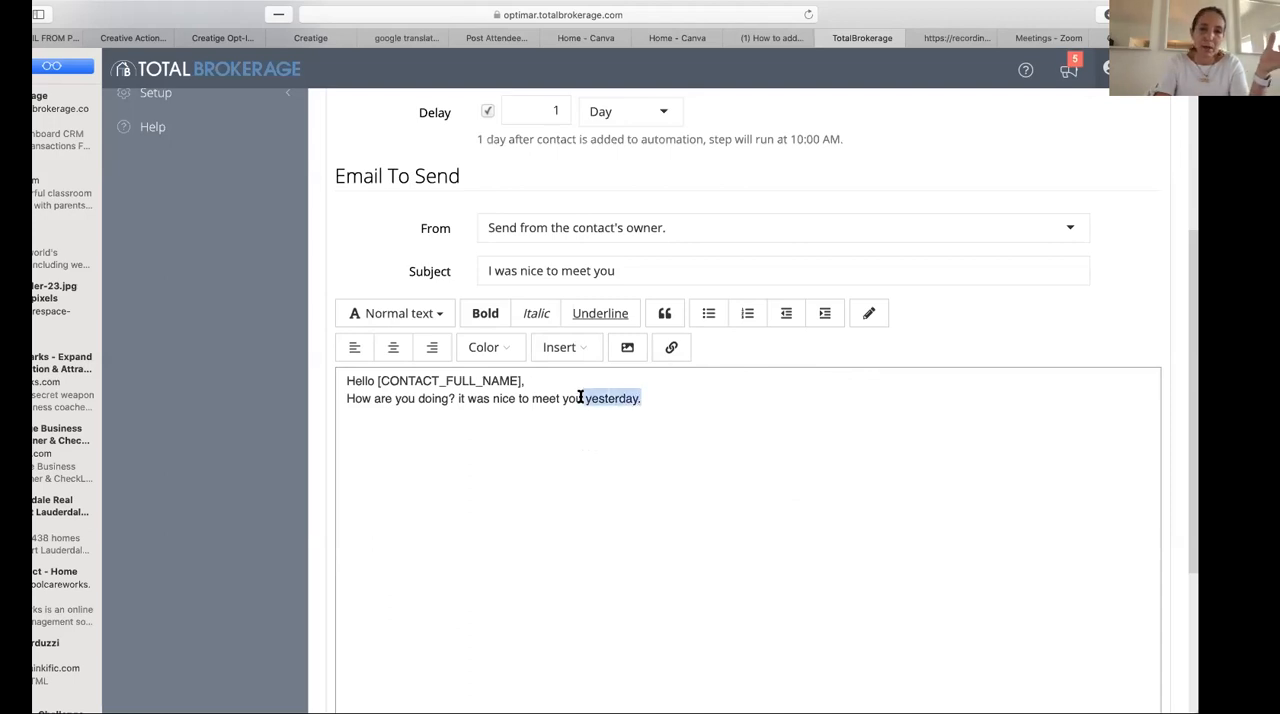
key("BackSpace")
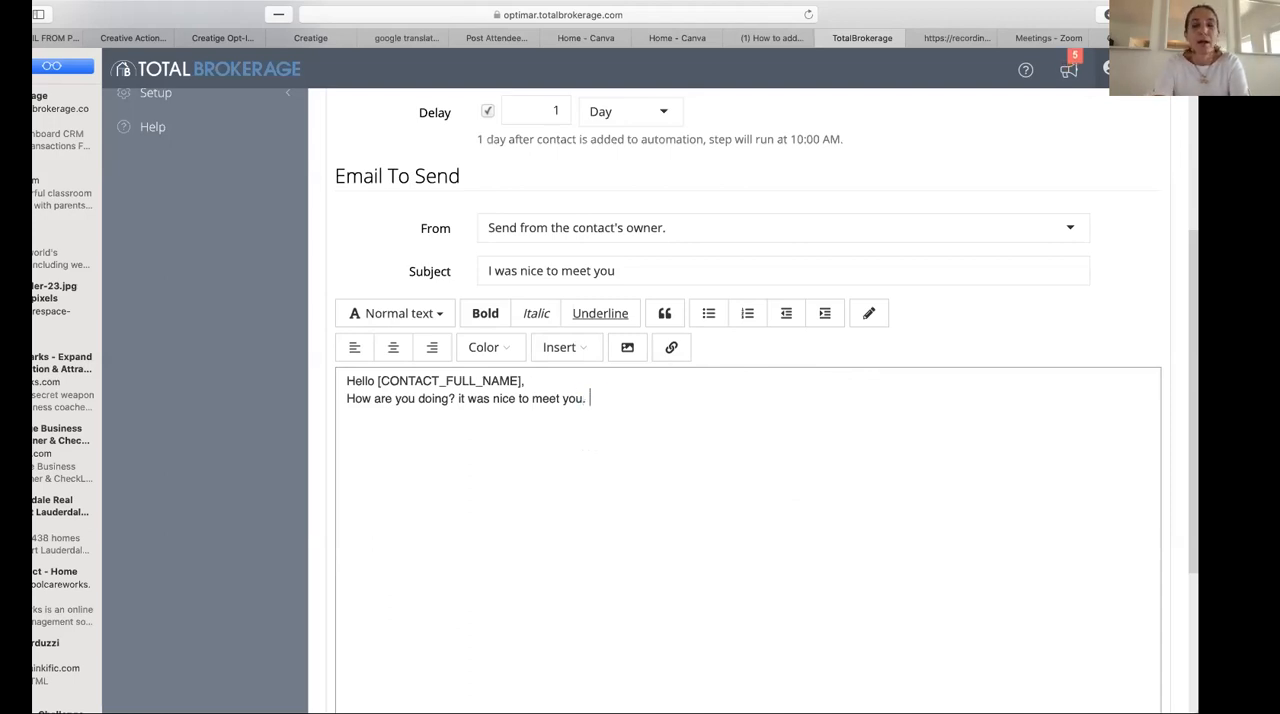
type("I wo")
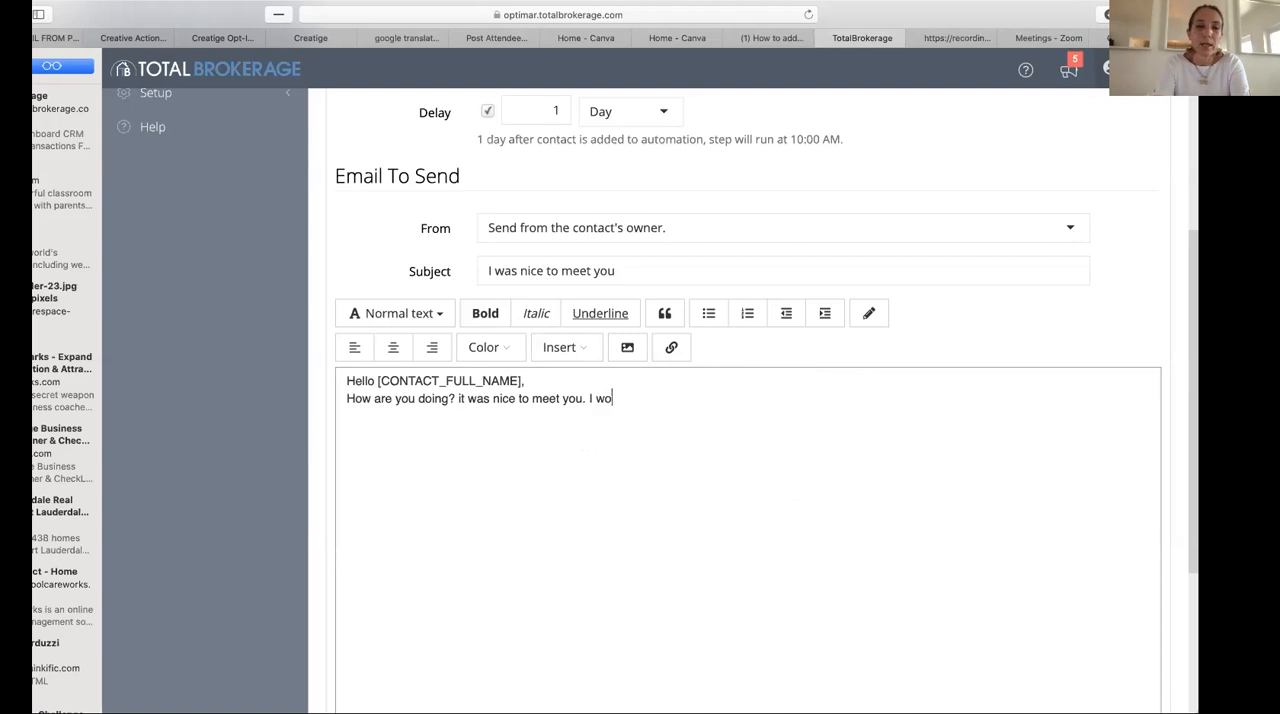
type("uld to see ")
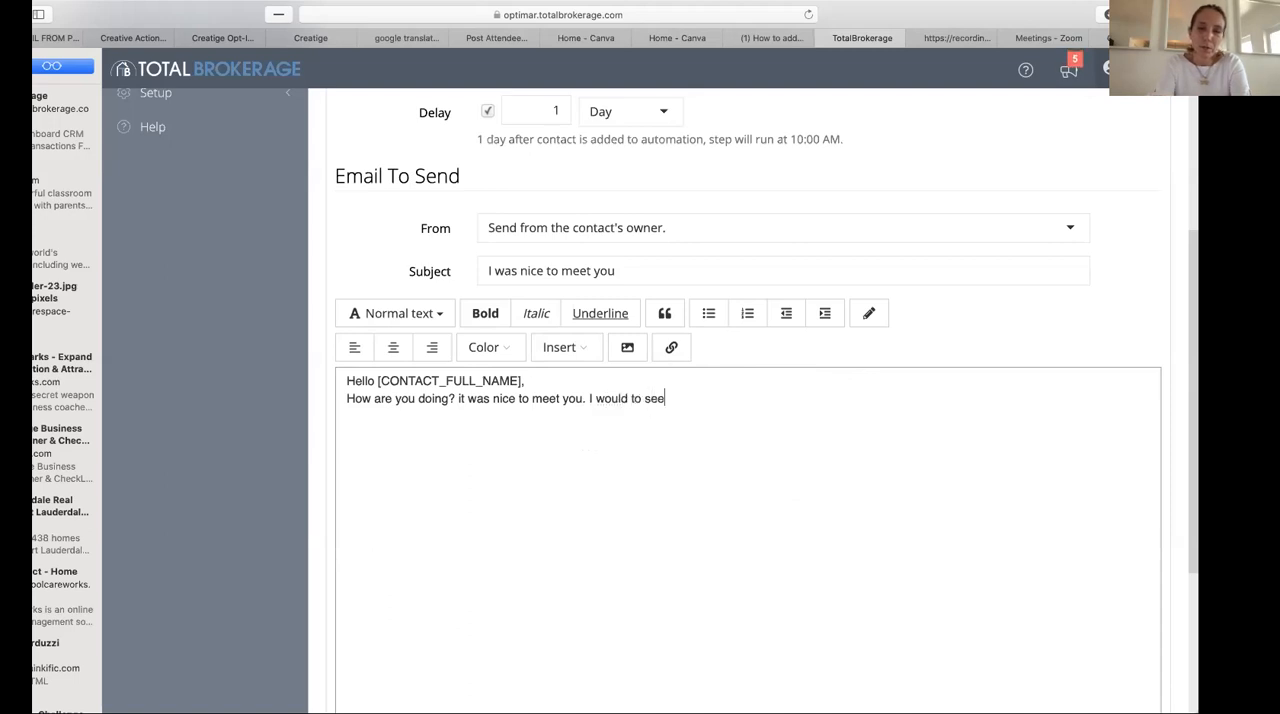
type("when w")
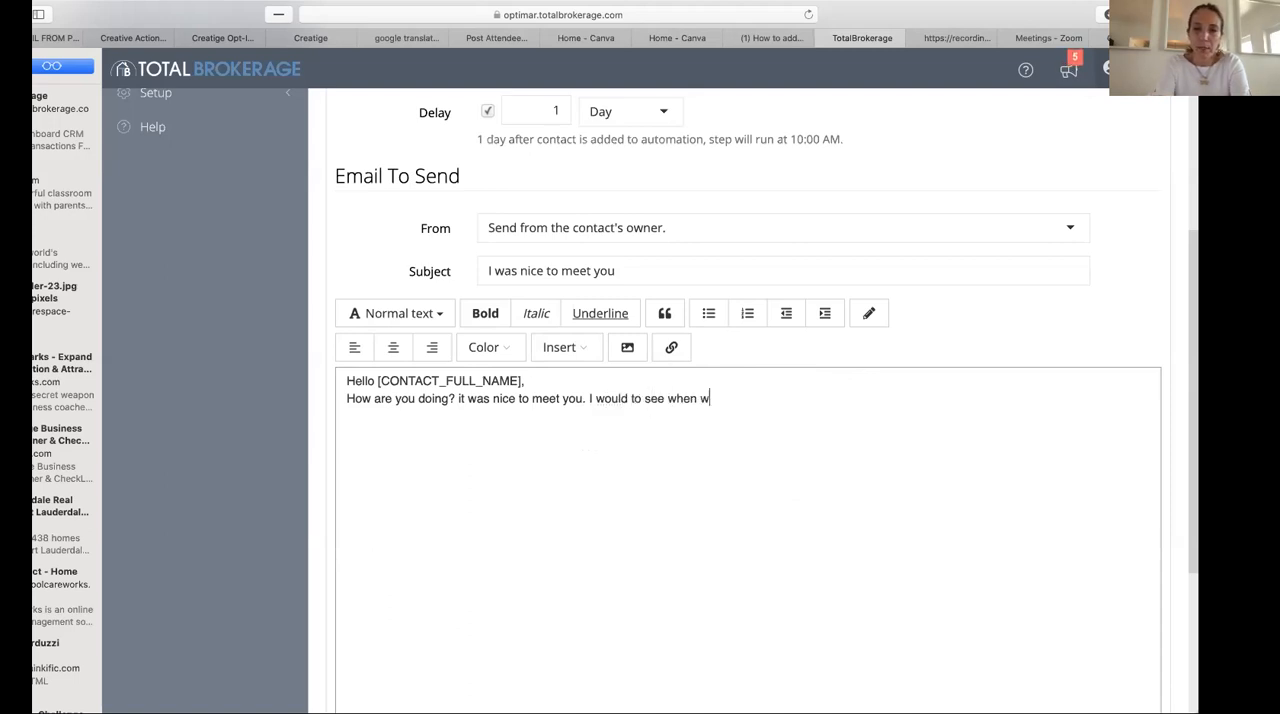
type("e can follow t")
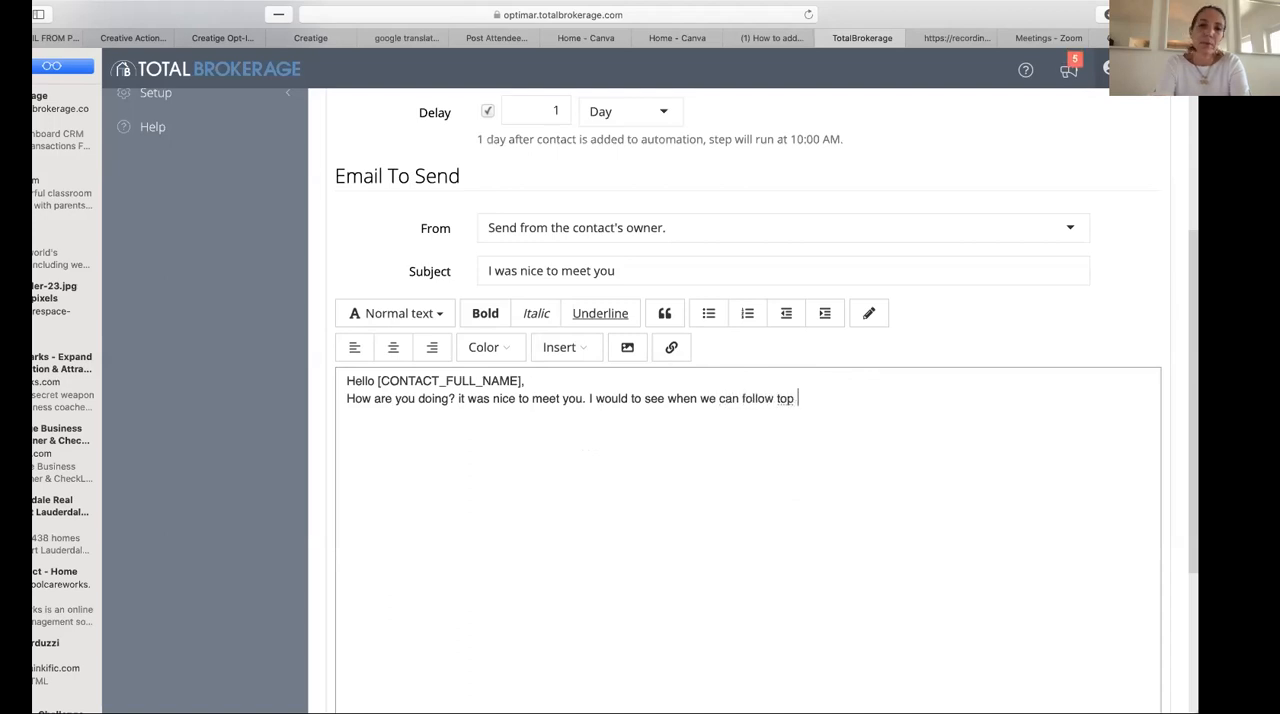
key("BackSpace")
type("uy")
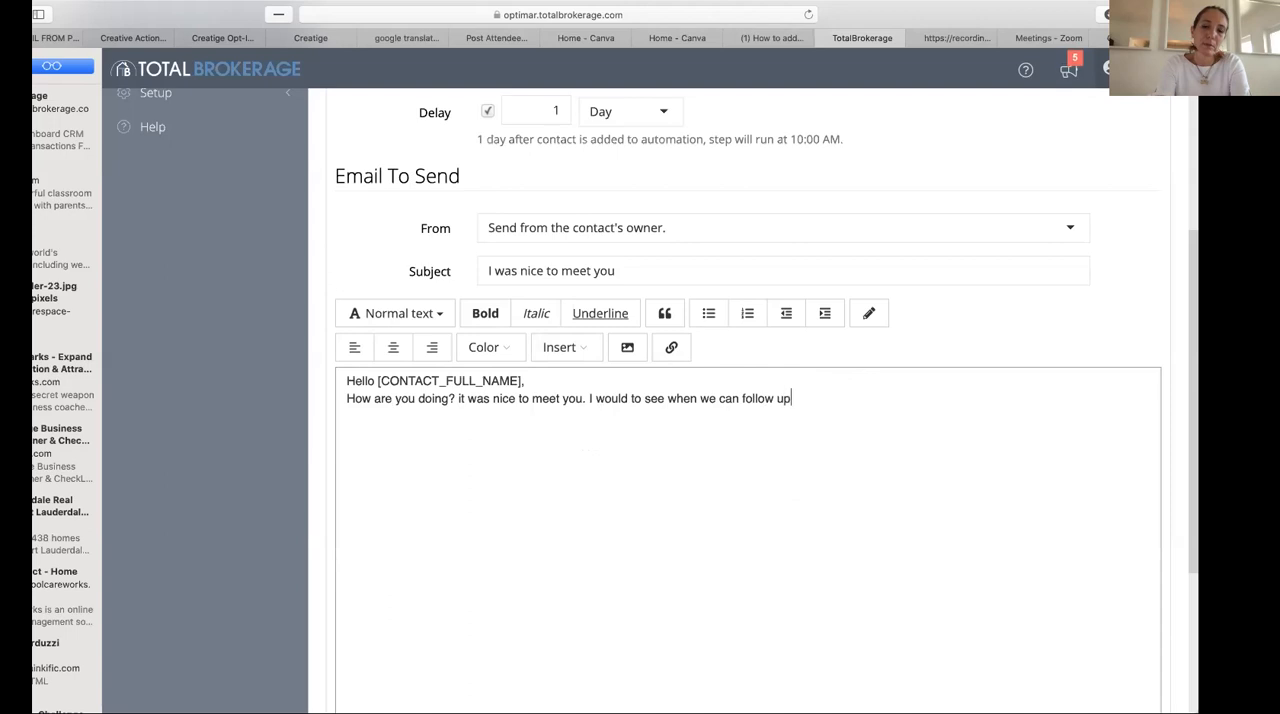
type(" on our conver")
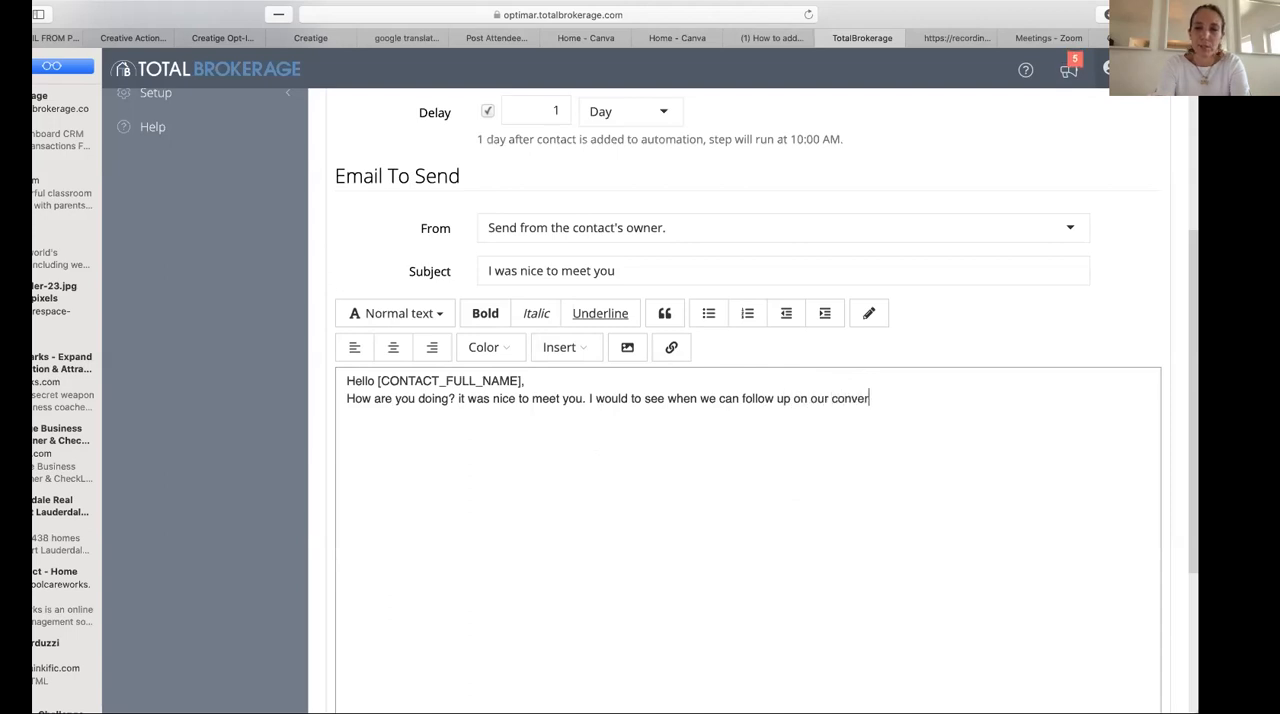
type("sation.")
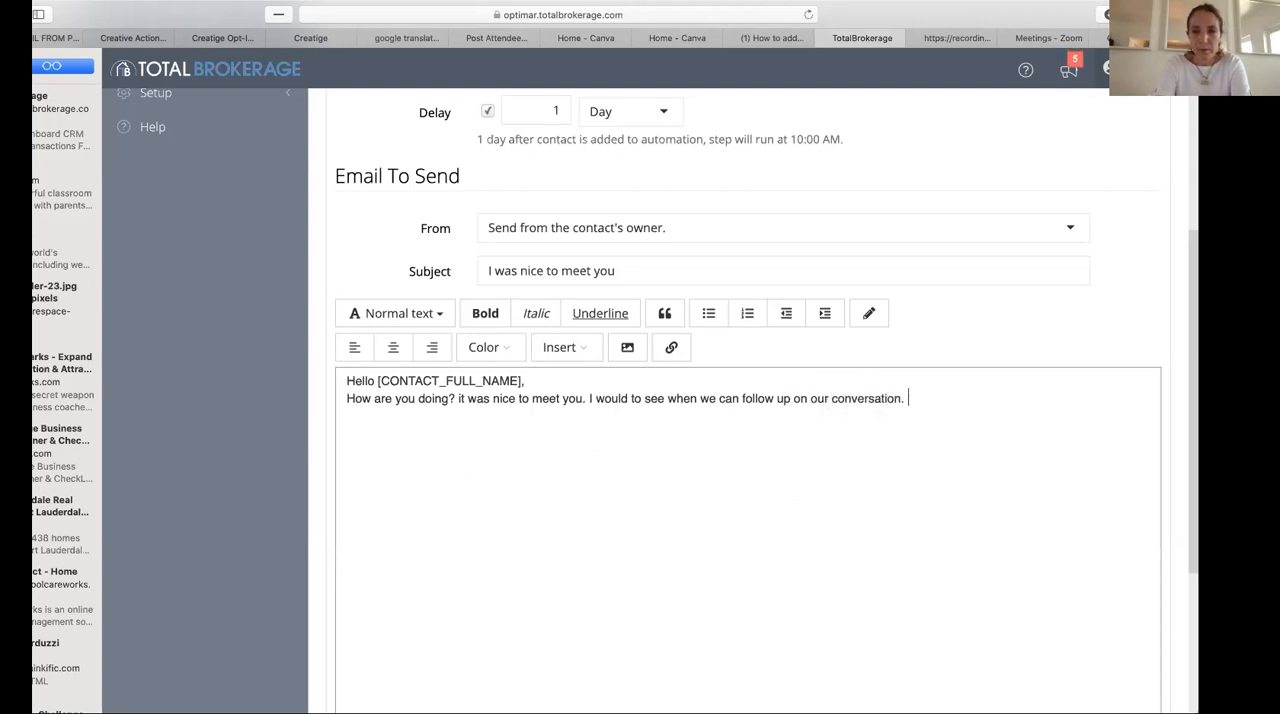
type("hope ")
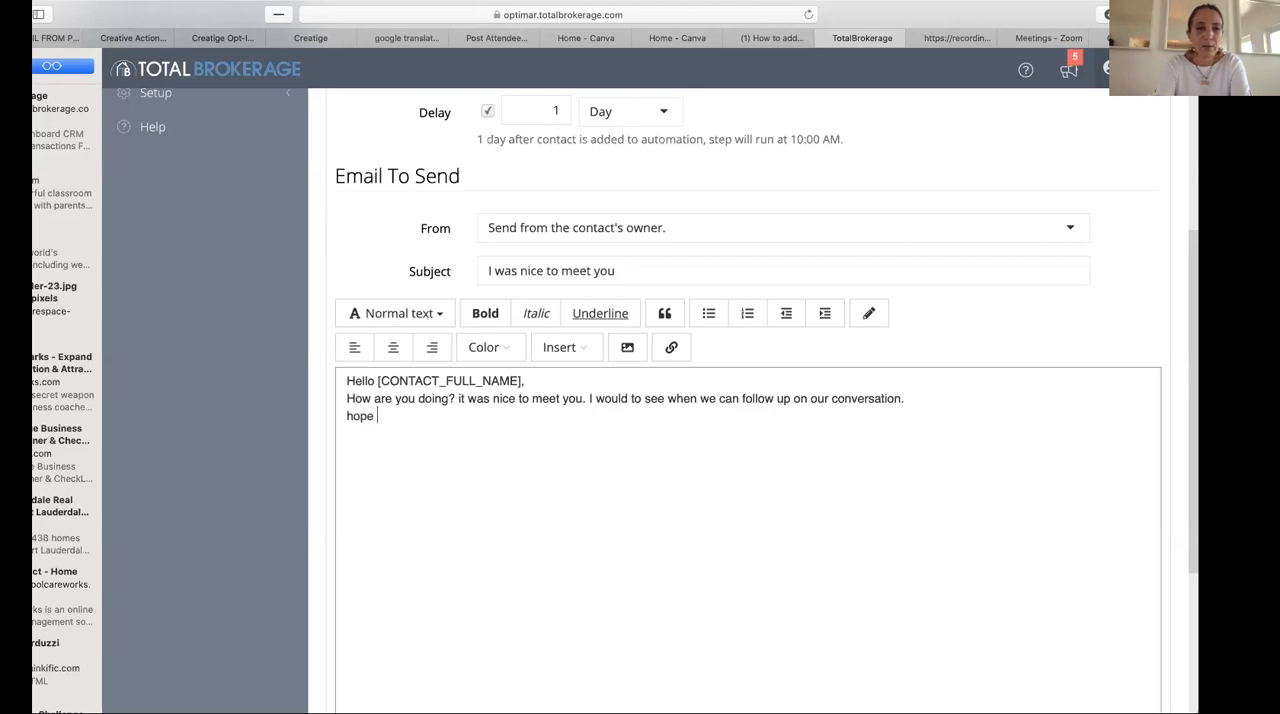
type("all is wel")
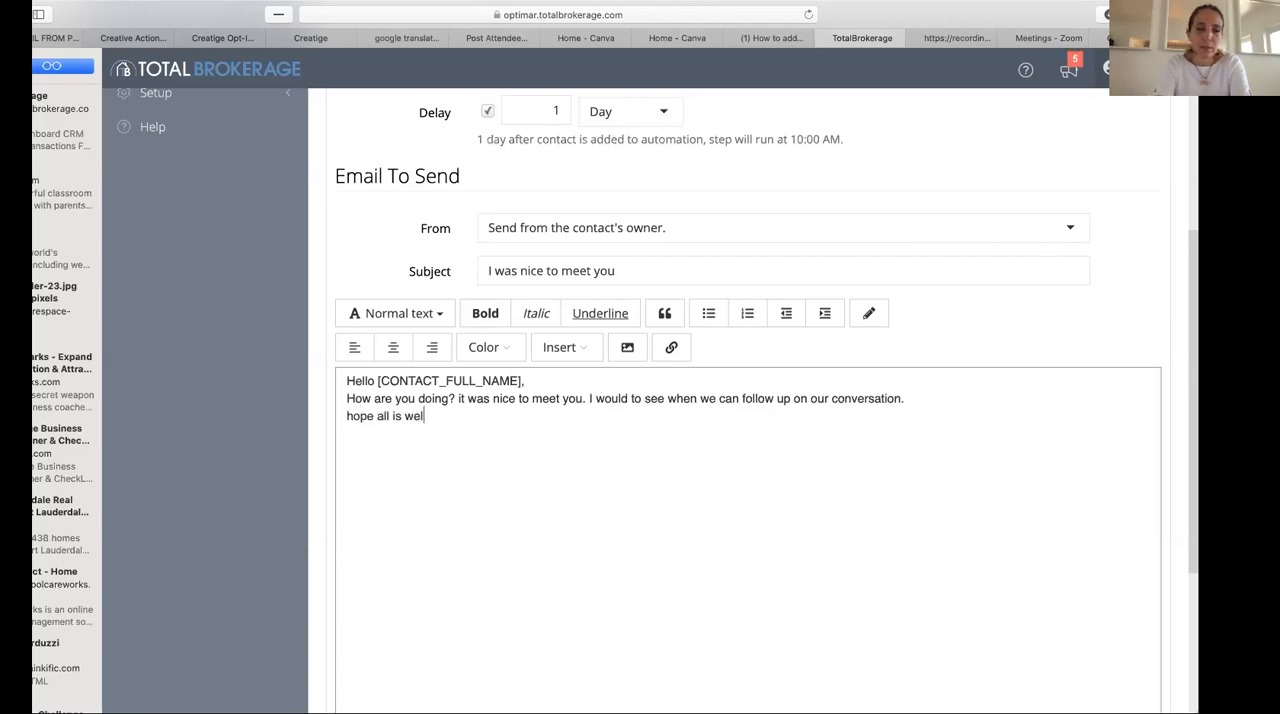
type(" am")
- Write "hope all is well,." on the third line of the email body
key("BackSpace")
key("BackSpace")
key("BackSpace")
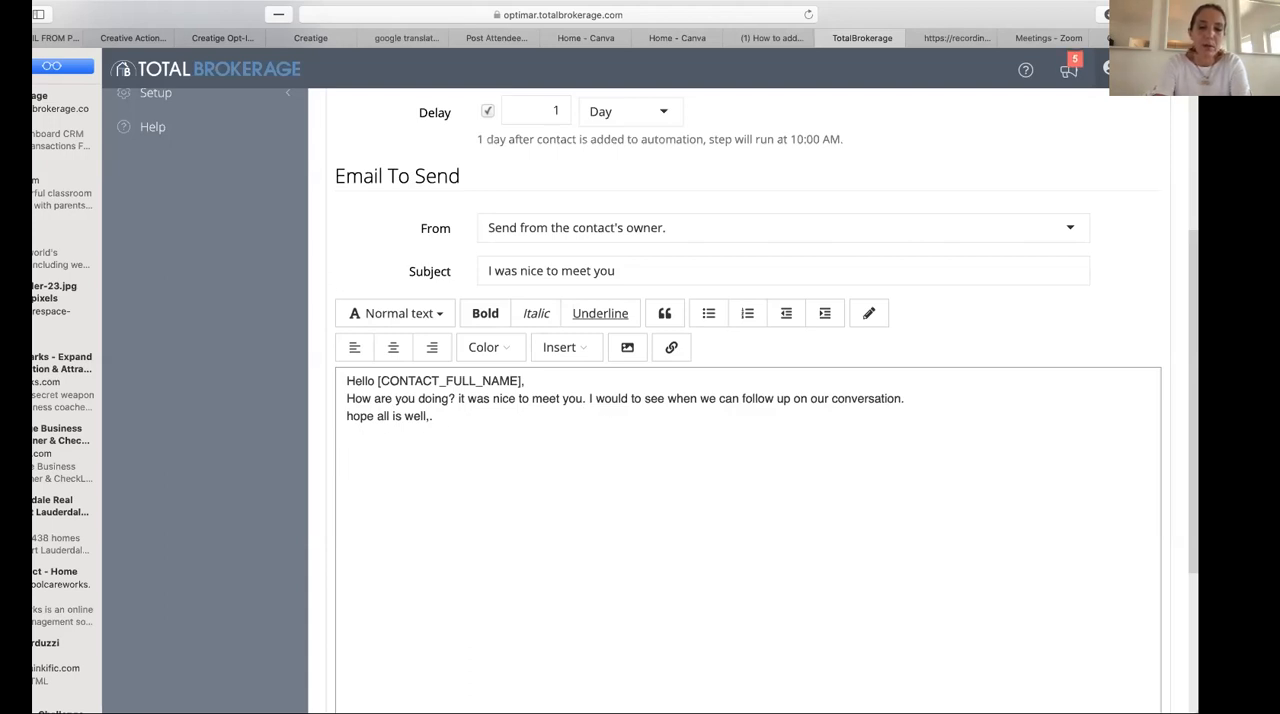
- Leave a blank line in the email body and write "I will call you tomorrow."
type("I will c")
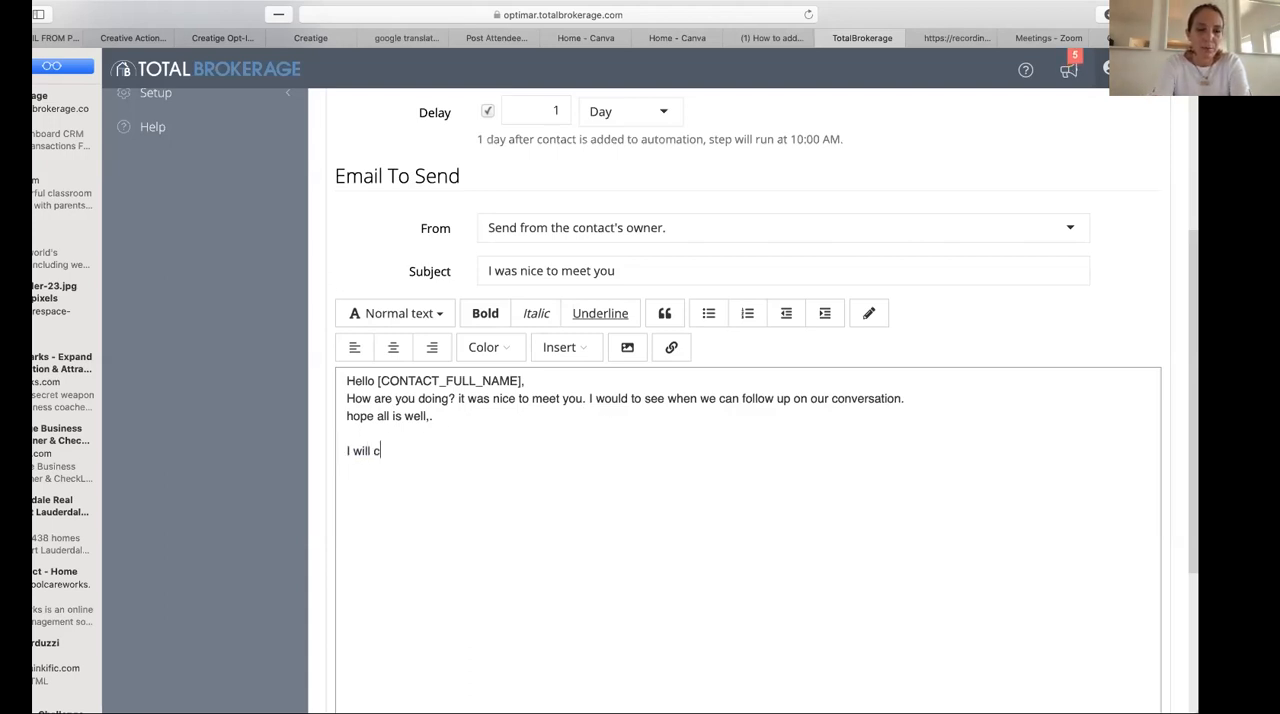
type("all you tomorrow.")
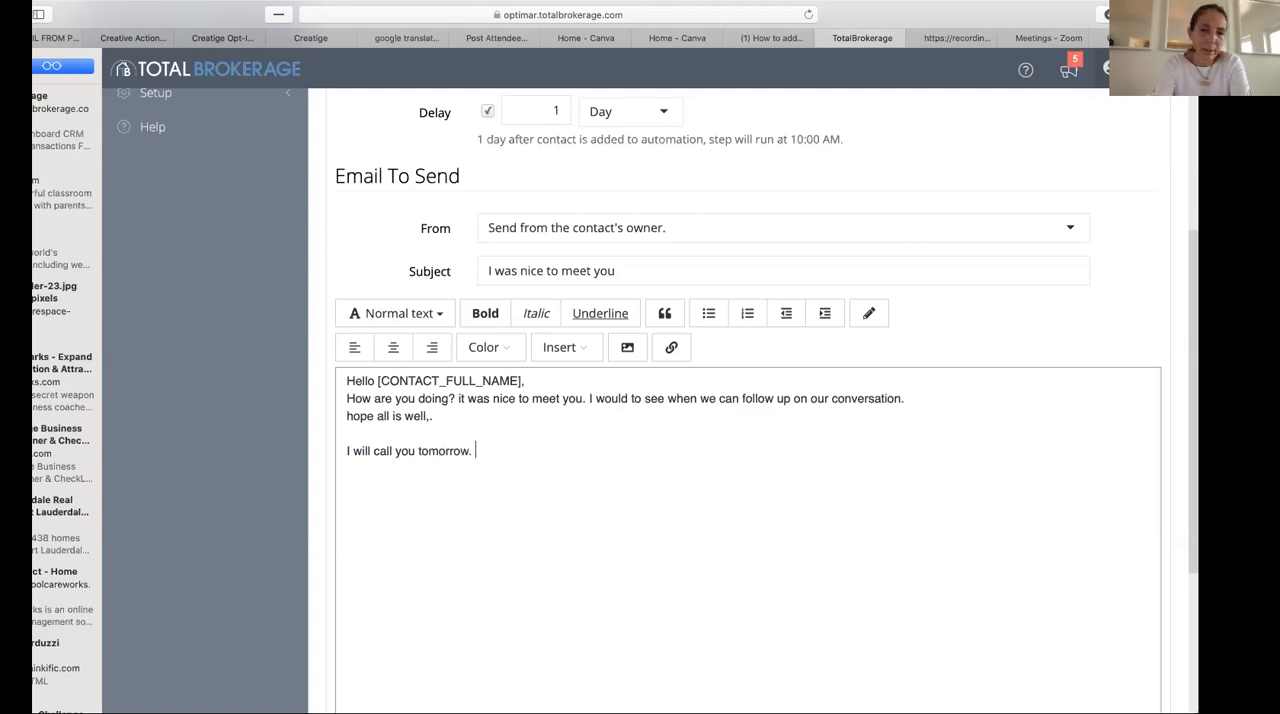
- End the call sentence with a comma instead of a period, and close the email with "regards" and the sender's first name below
key("BackSpace")
type("regarsd")
key("Return")
key("BackSpace")
key("BackSpace")
type("ds")
key("Return")
type("lola")
scroll(405, 407, "up", 1)
scroll(404, 406, "down", 5)
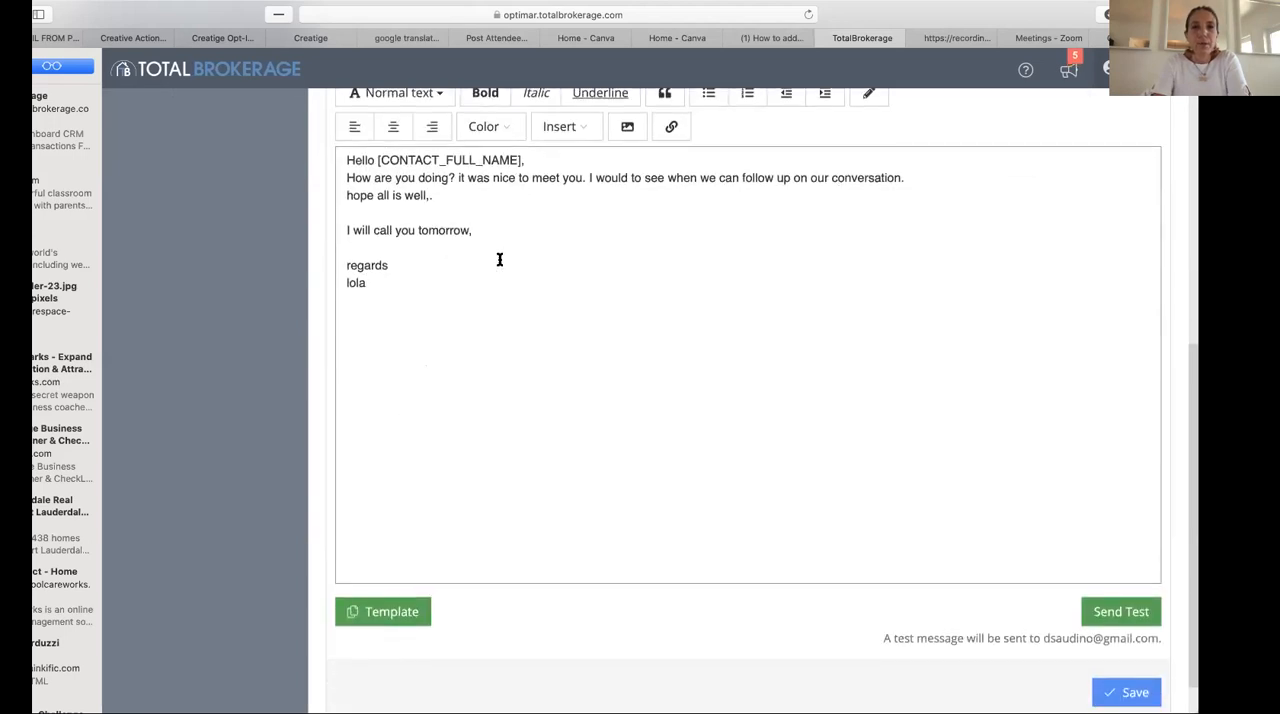
- Insert the unsubscribe link placeholder at the end of the email body
left_click(585, 125)
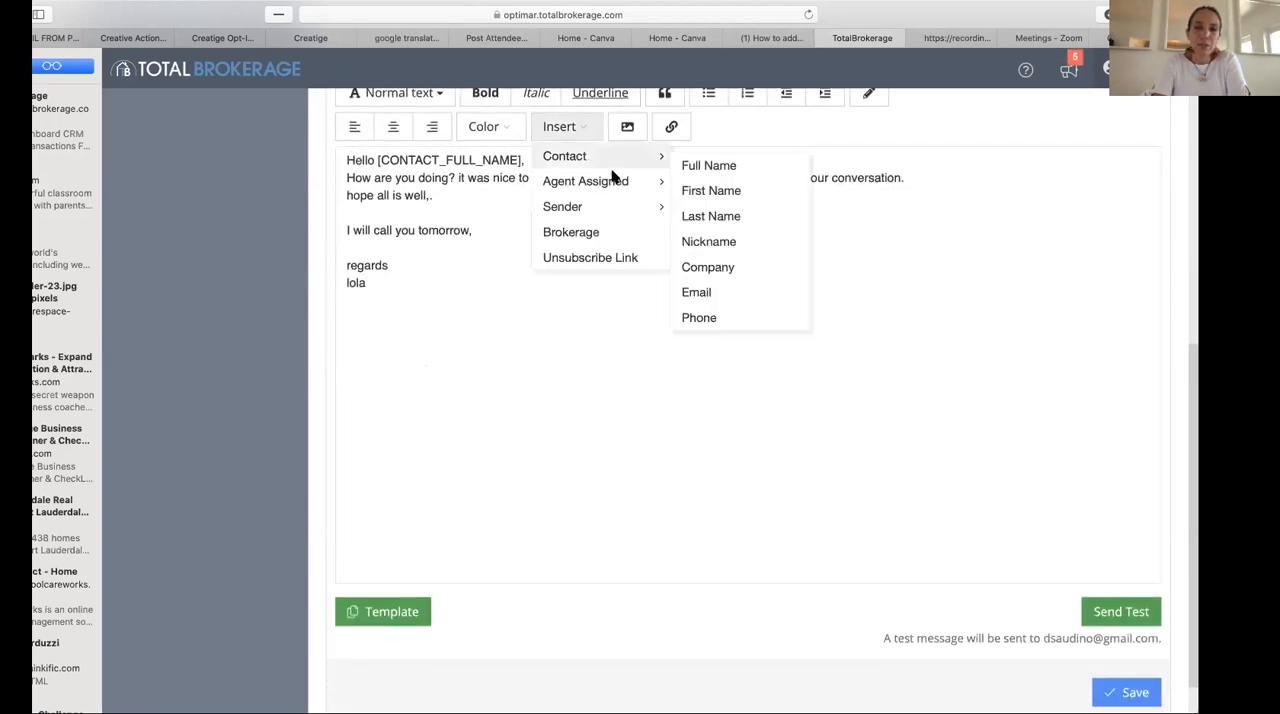
left_click(577, 258)
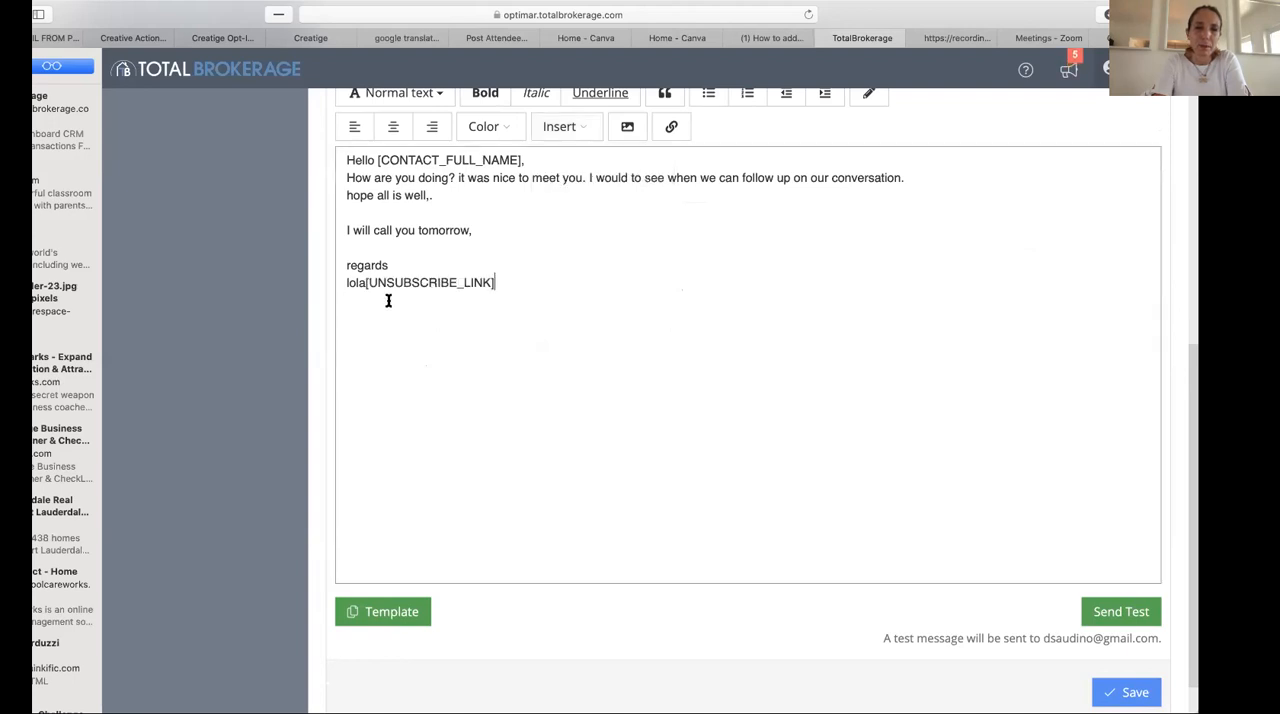
left_click(368, 282)
key("Return")
key("Return")
key("Return")
key("Return")
key("Return")
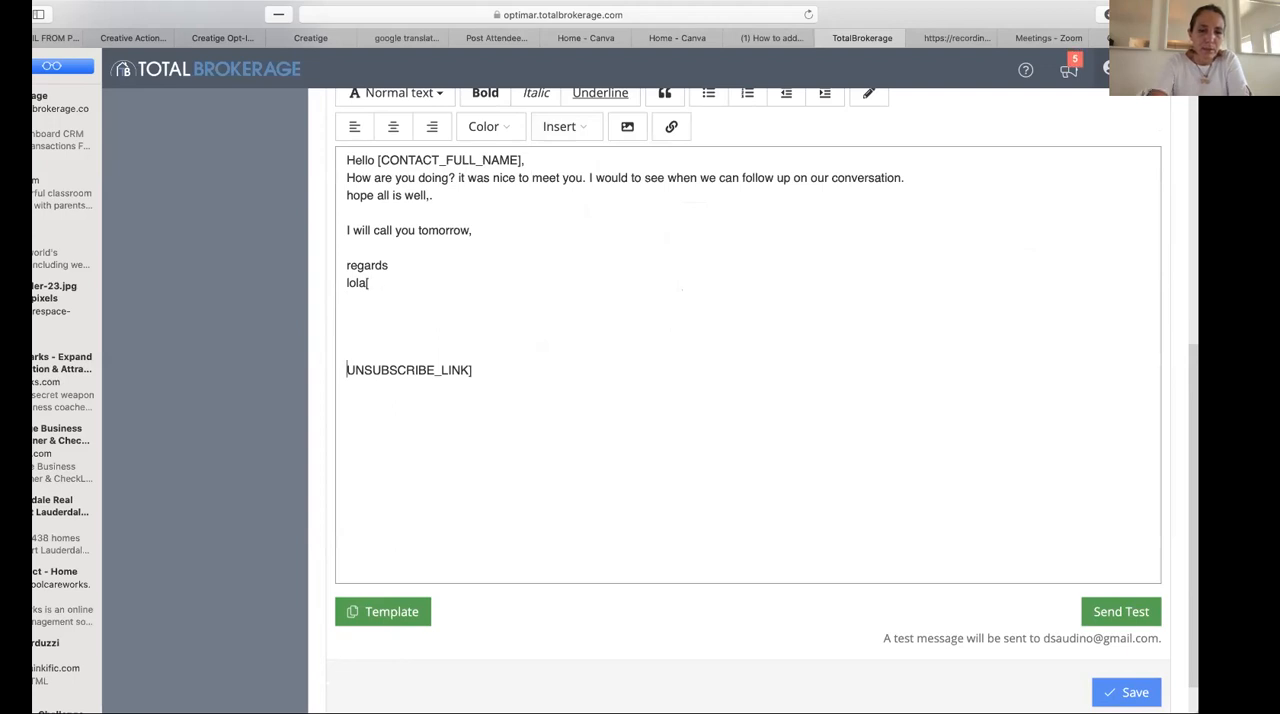
key("BackSpace")
key("BackSpace")
key("BackSpace")
key("BackSpace")
key("BackSpace")
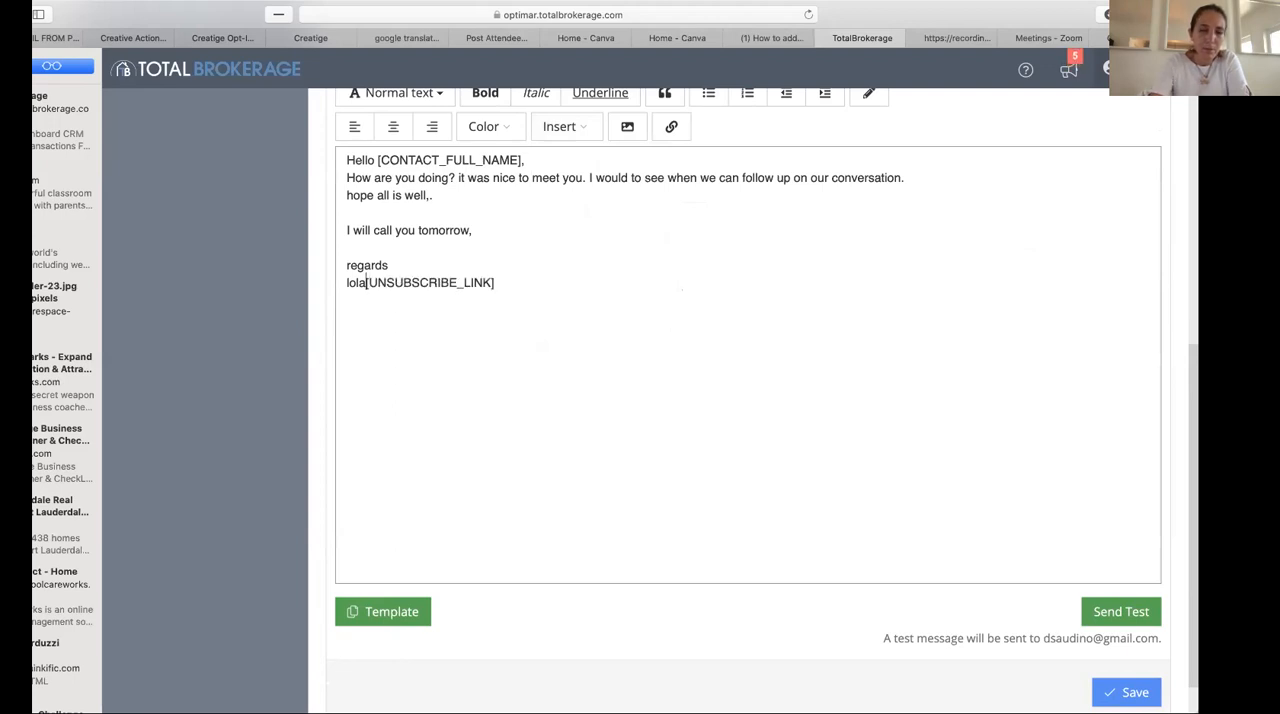
- Move the whole unsubscribe link placeholder onto its own line, several blank lines below the sender's name
key("Return")
key("Return")
key("Return")
key("Return")
key("Return")
key("Return")
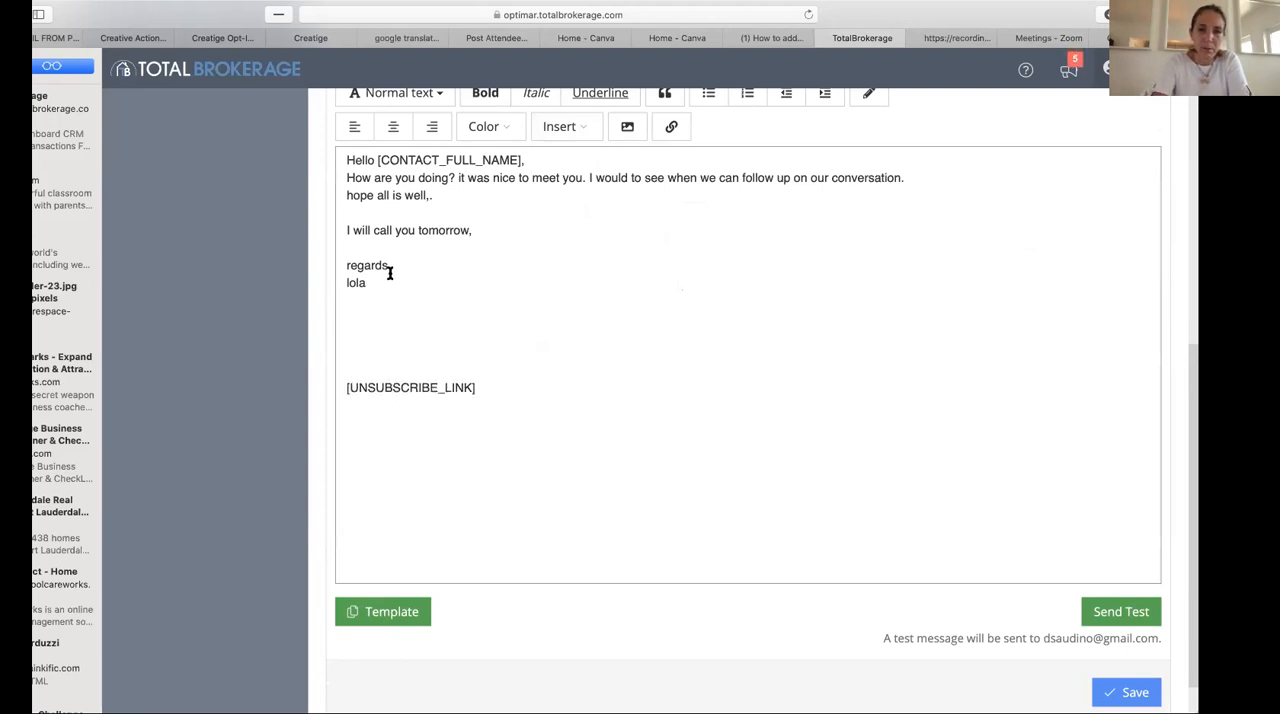
key("Return")
key("Return")
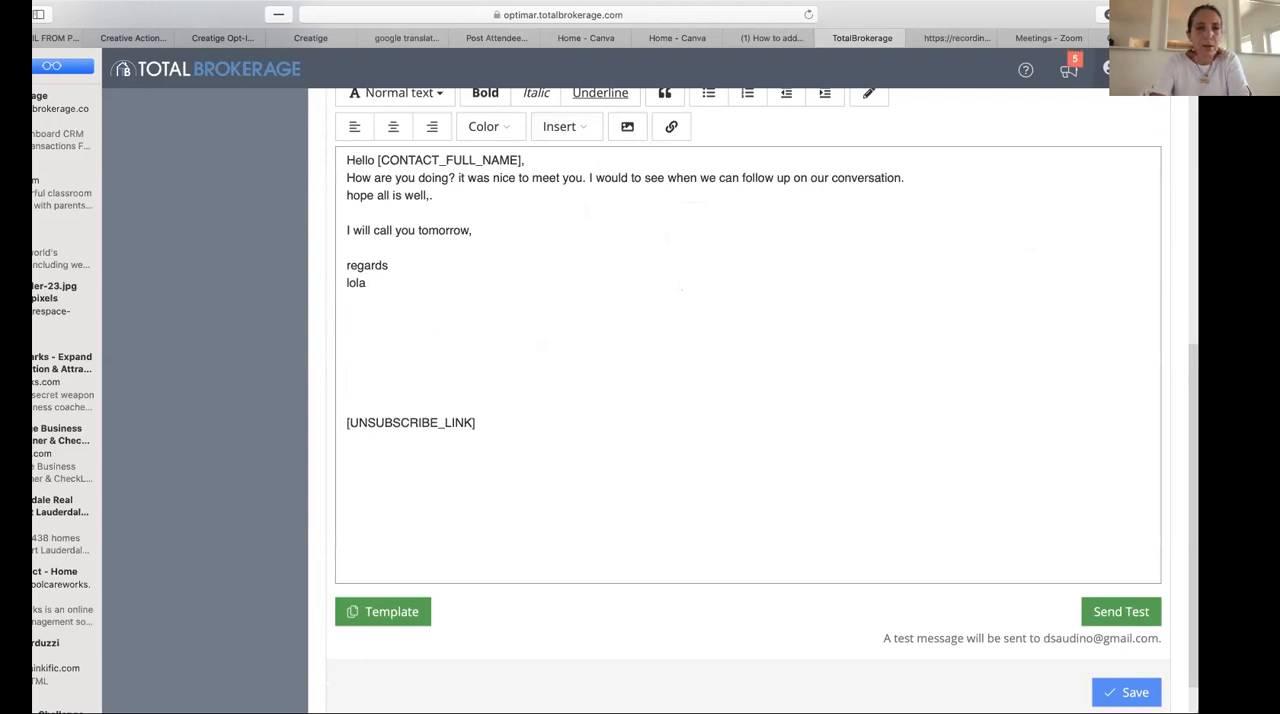
- Insert the sender's email signature placeholder between the closing name and the unsubscribe link
left_click(596, 134)
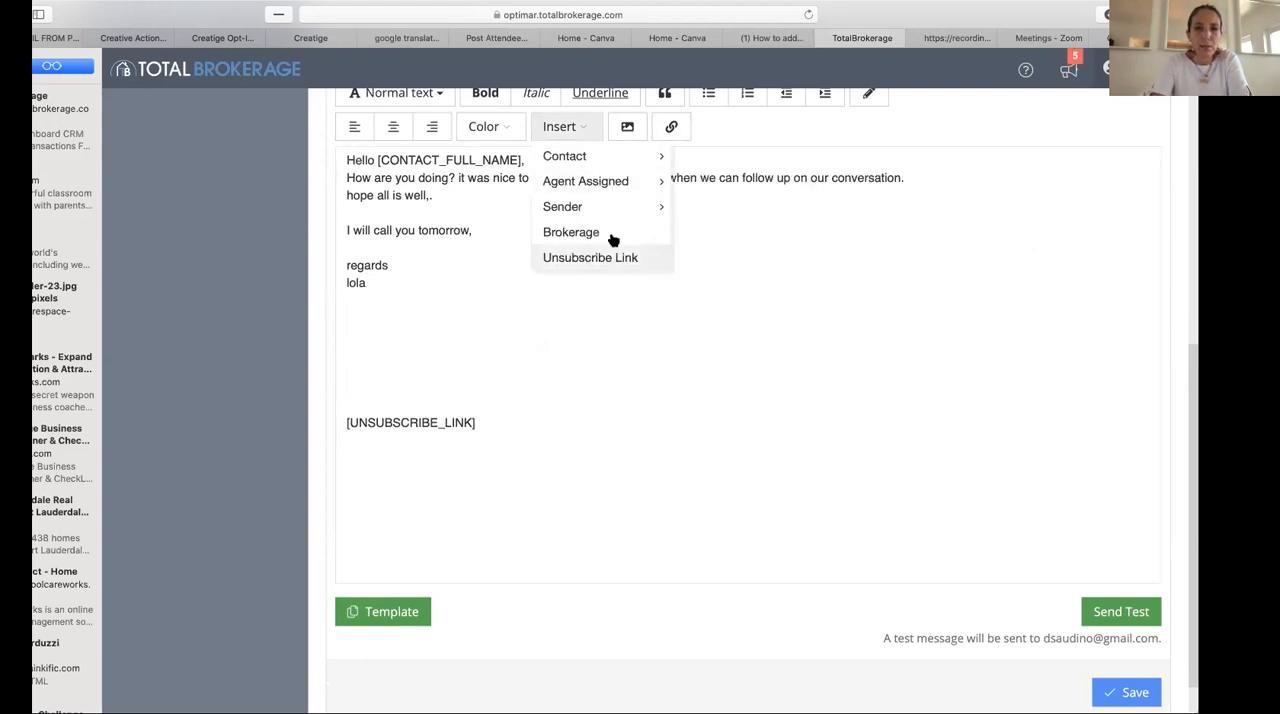
mouse_move(603, 212)
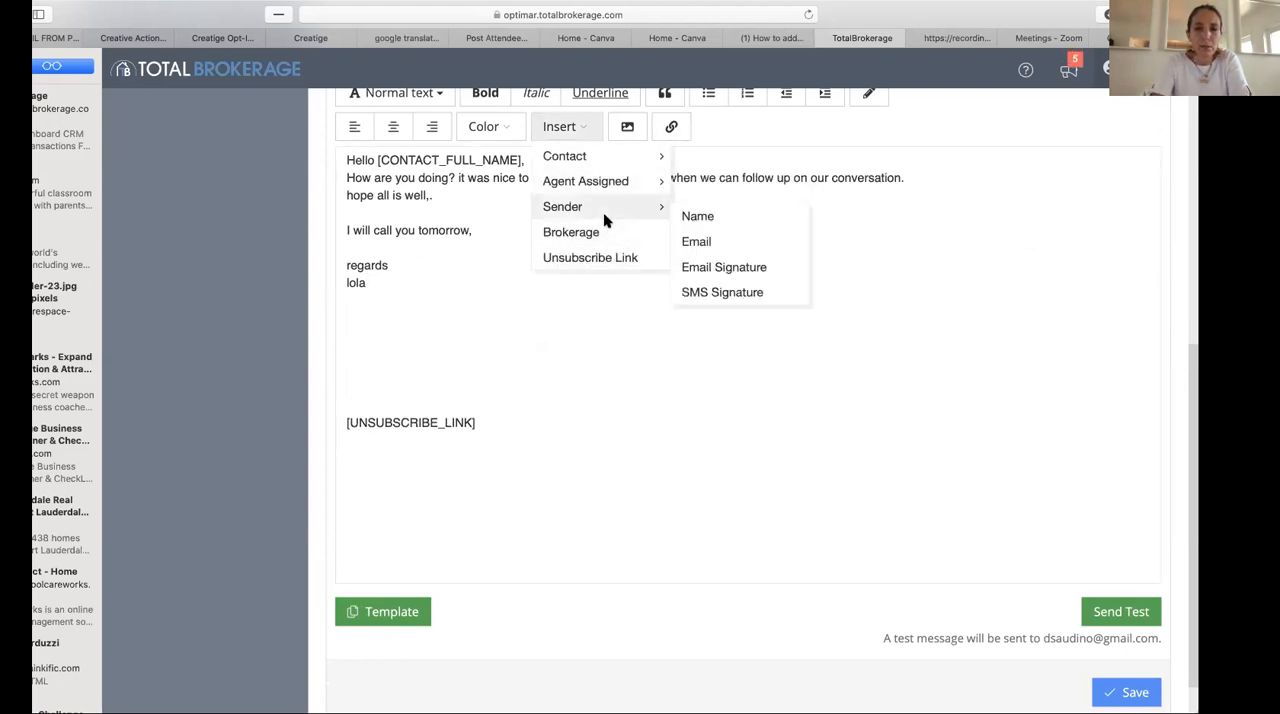
left_click(740, 267)
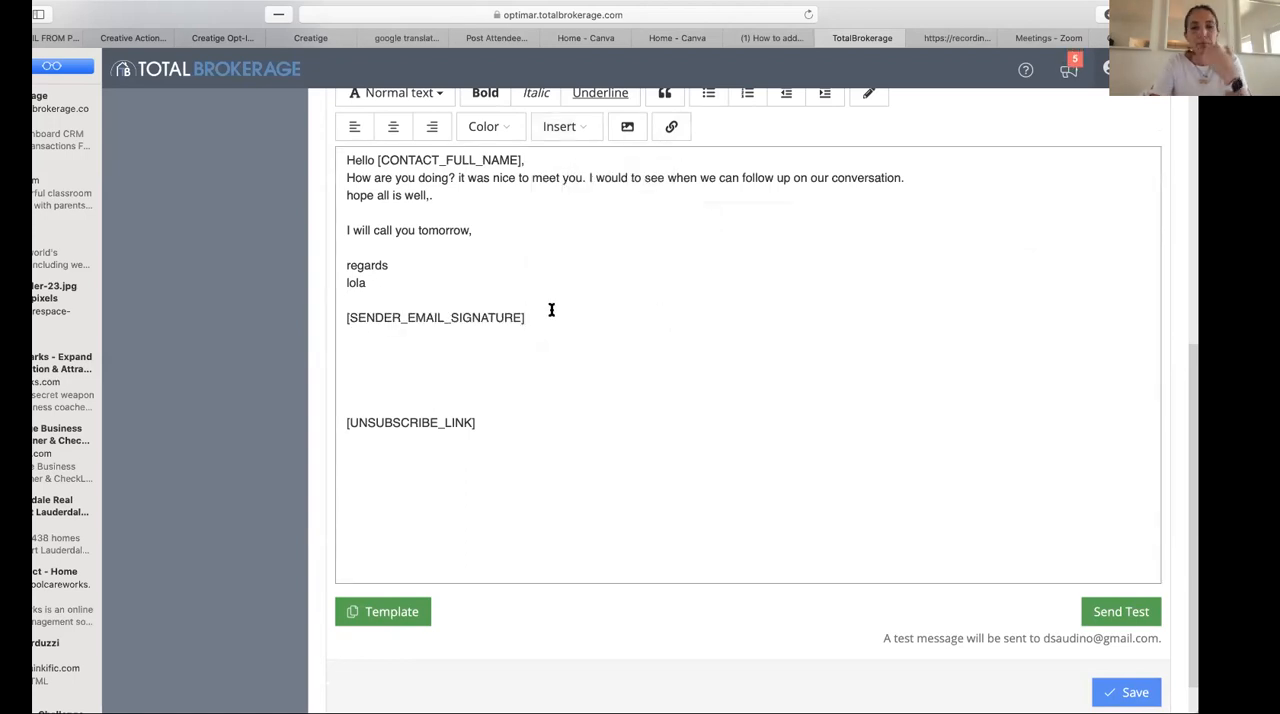
scroll(563, 314, "up", 2)
scroll(563, 314, "down", 3)
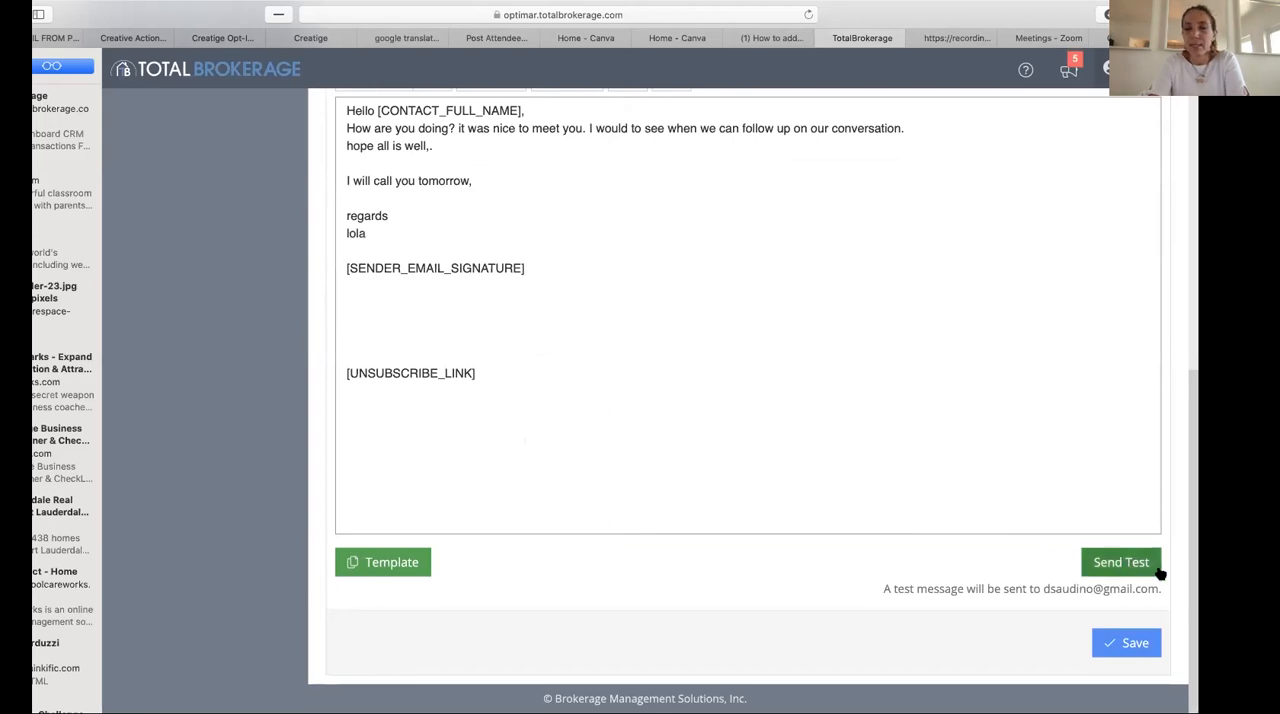
scroll(769, 391, "up", 4)
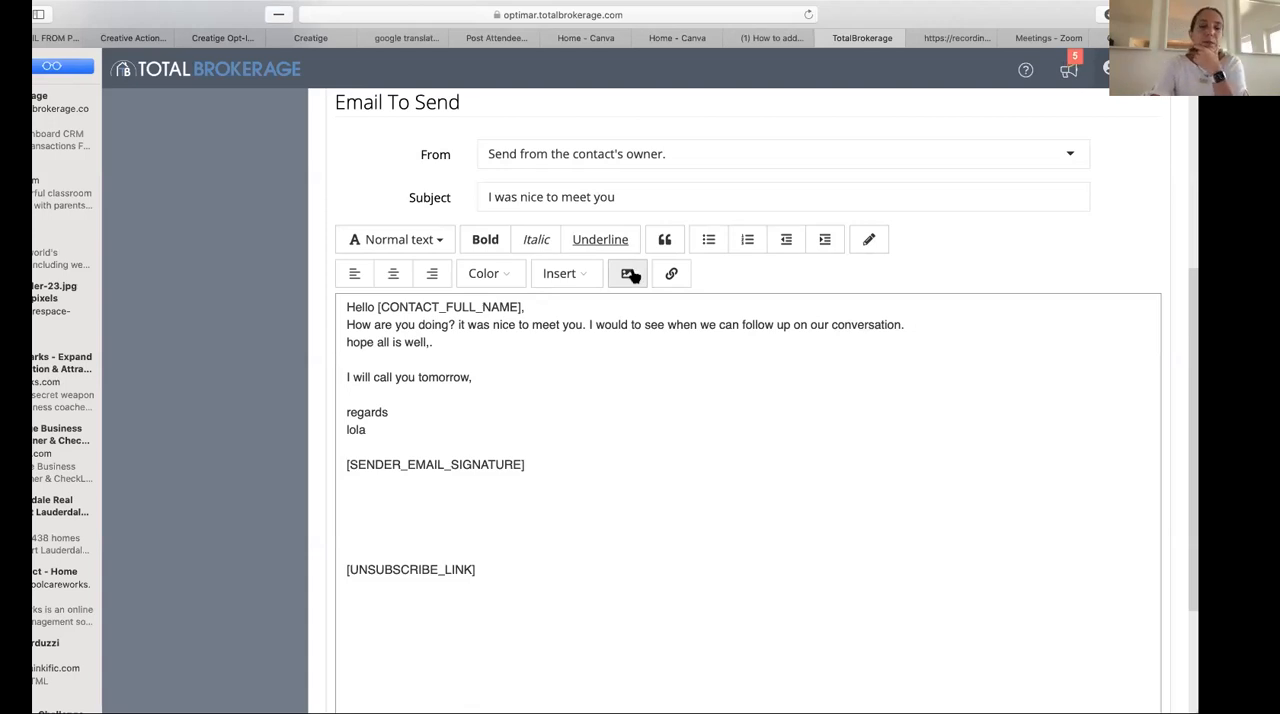
left_click(515, 285)
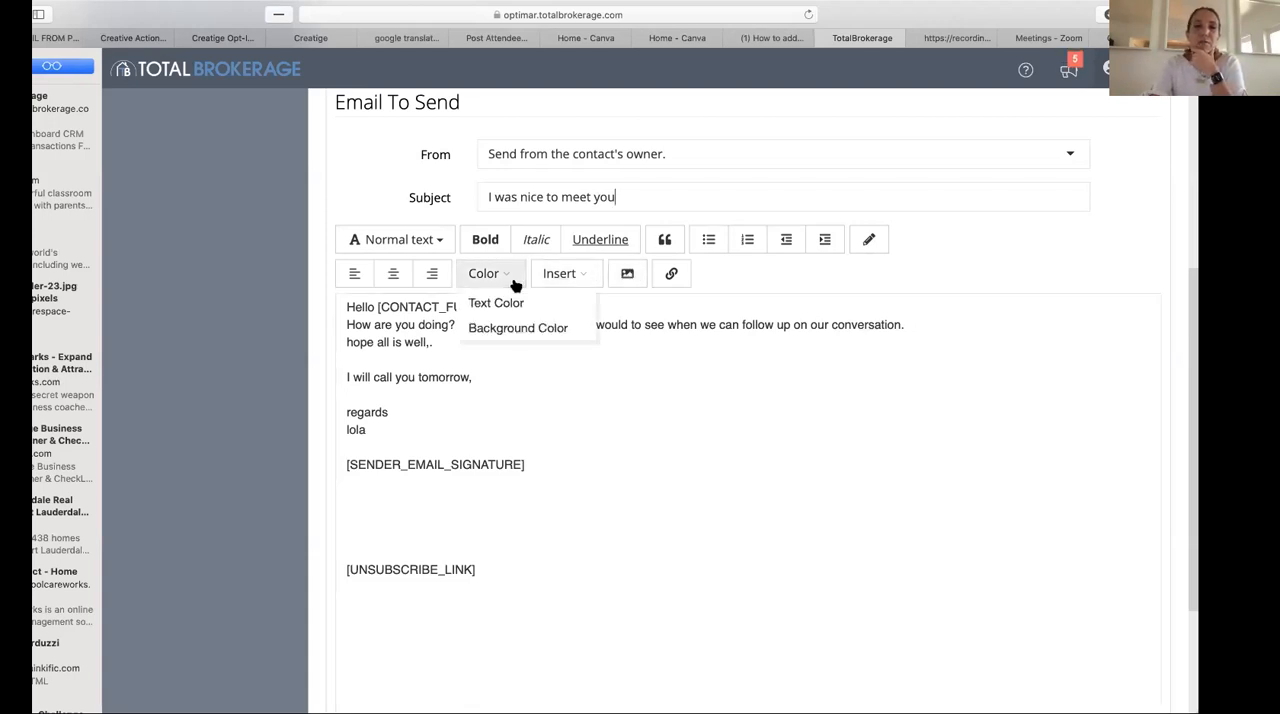
left_click(774, 423)
left_click(740, 387)
left_click(720, 480)
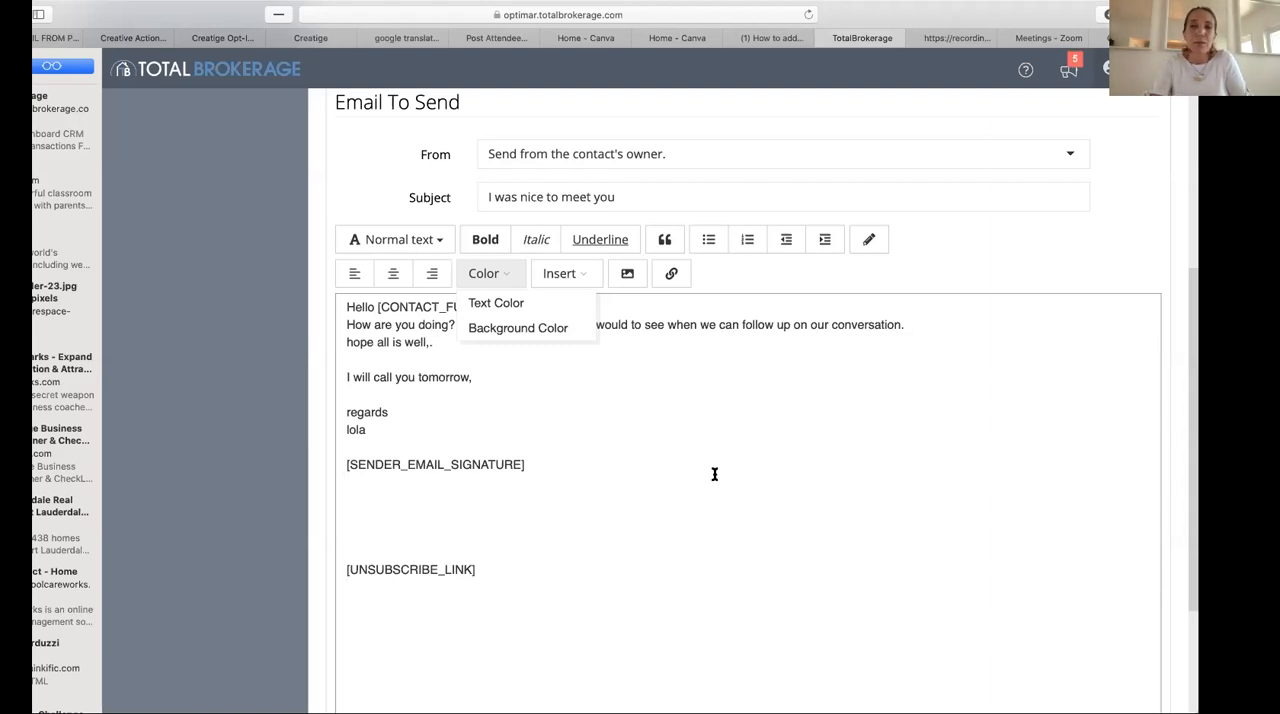
- Make the words "I will call" bold in the email body
left_click(478, 377)
left_click(345, 378)
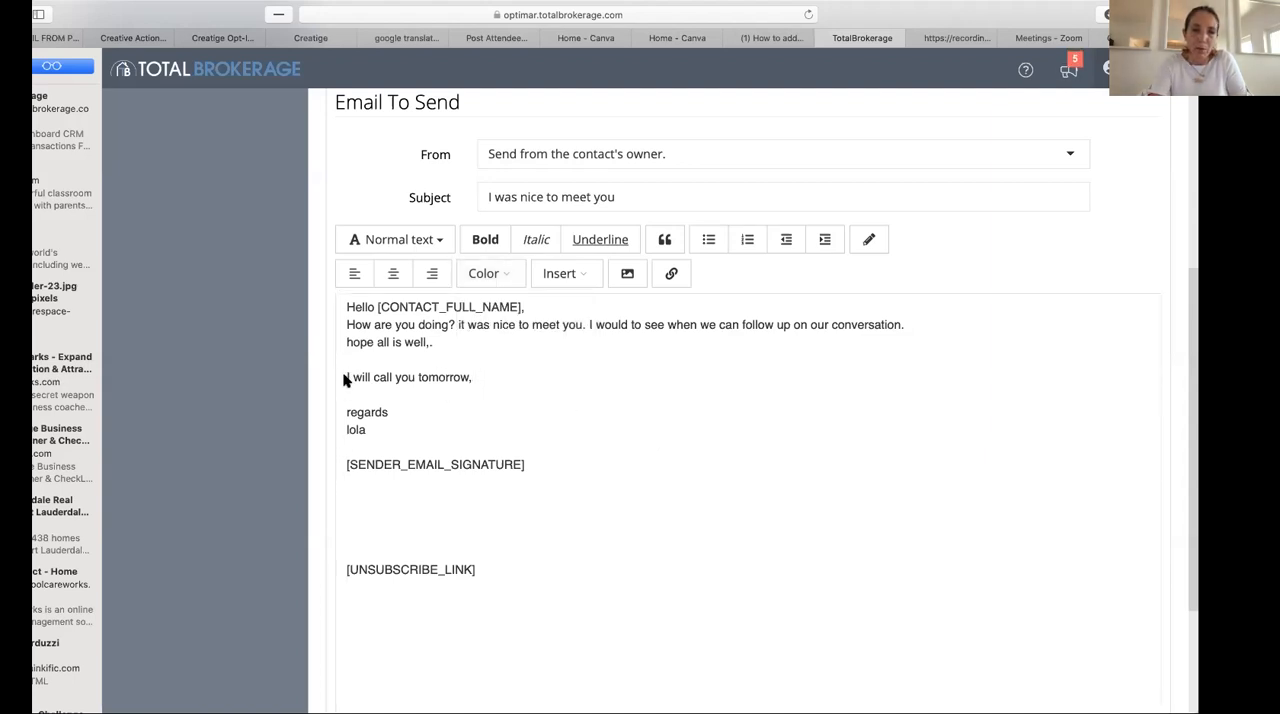
left_click_drag(396, 376, 342, 376)
left_click(397, 370)
left_click(485, 239)
left_click(534, 359)
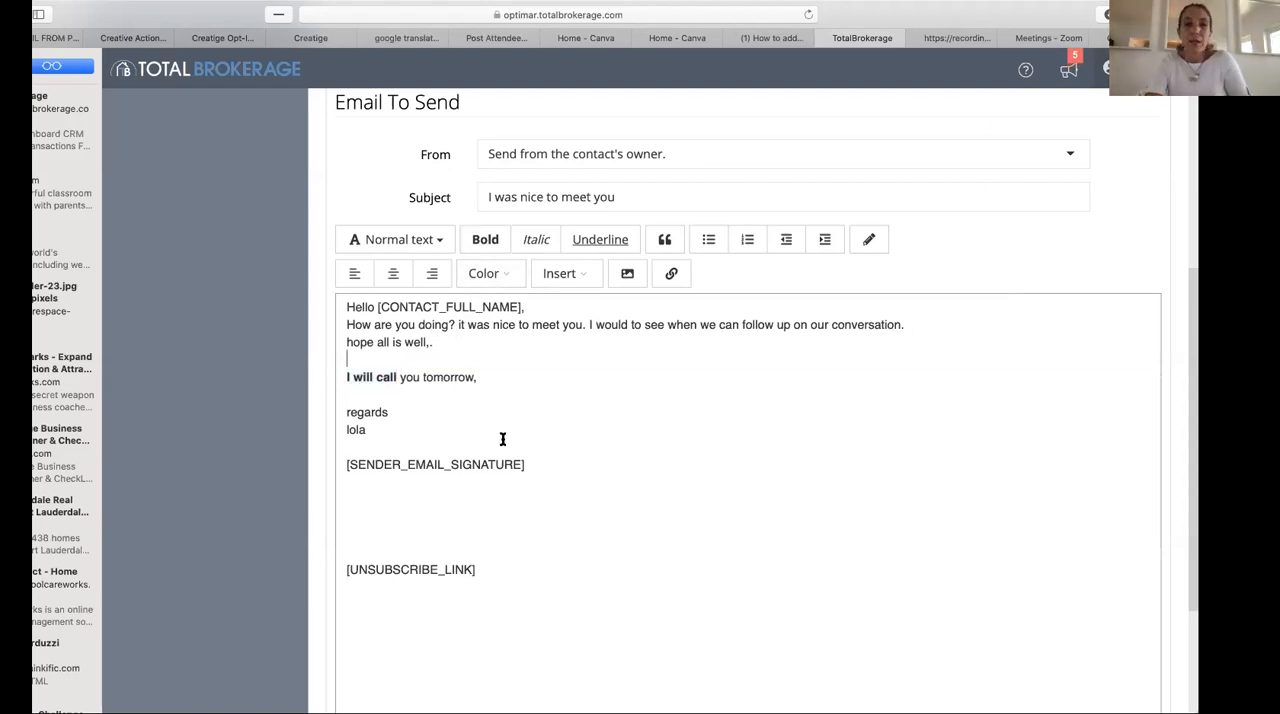
- Save the email step and start adding a new step to the networking event automation
scroll(606, 517, "down", 4)
left_click(1131, 645)
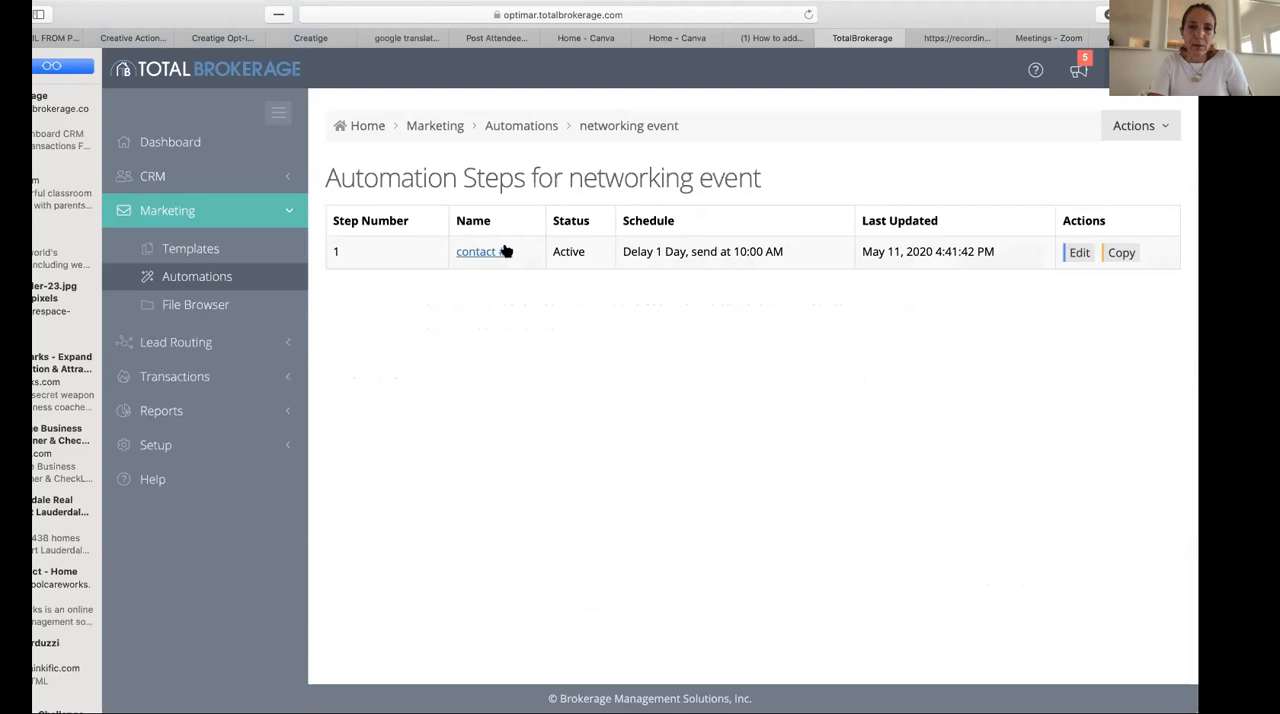
left_click(1176, 125)
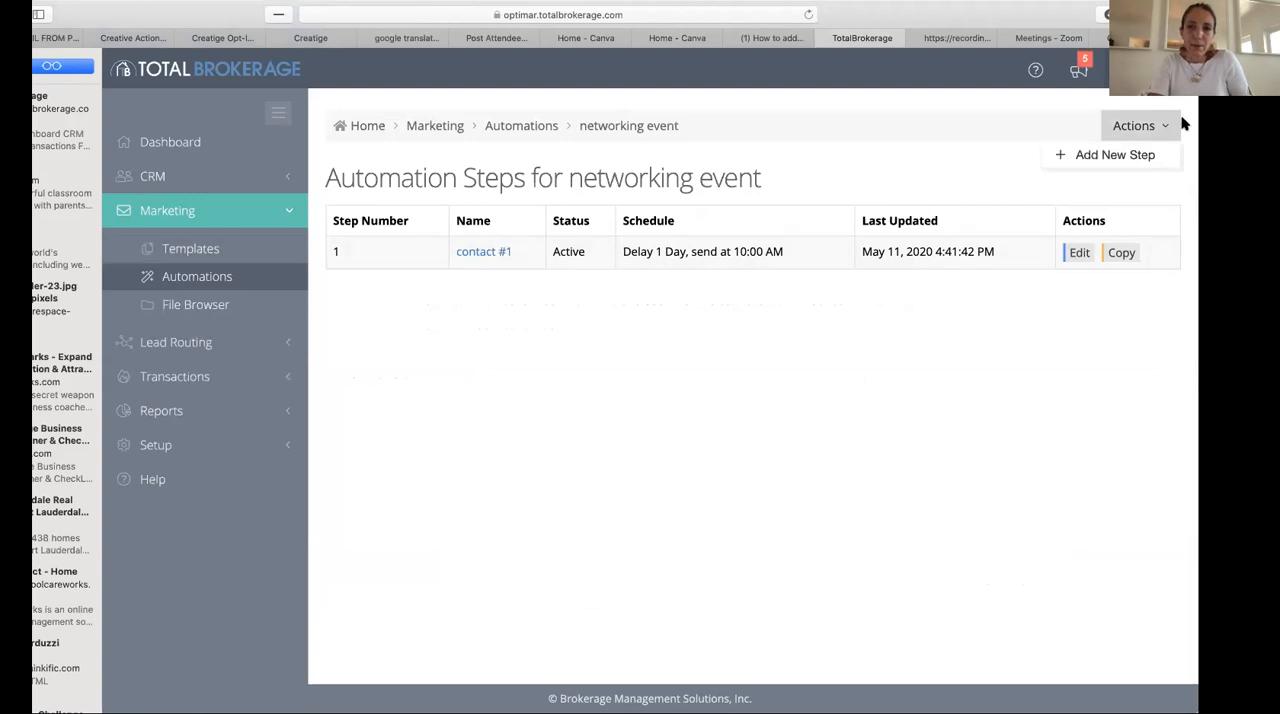
left_click(1116, 157)
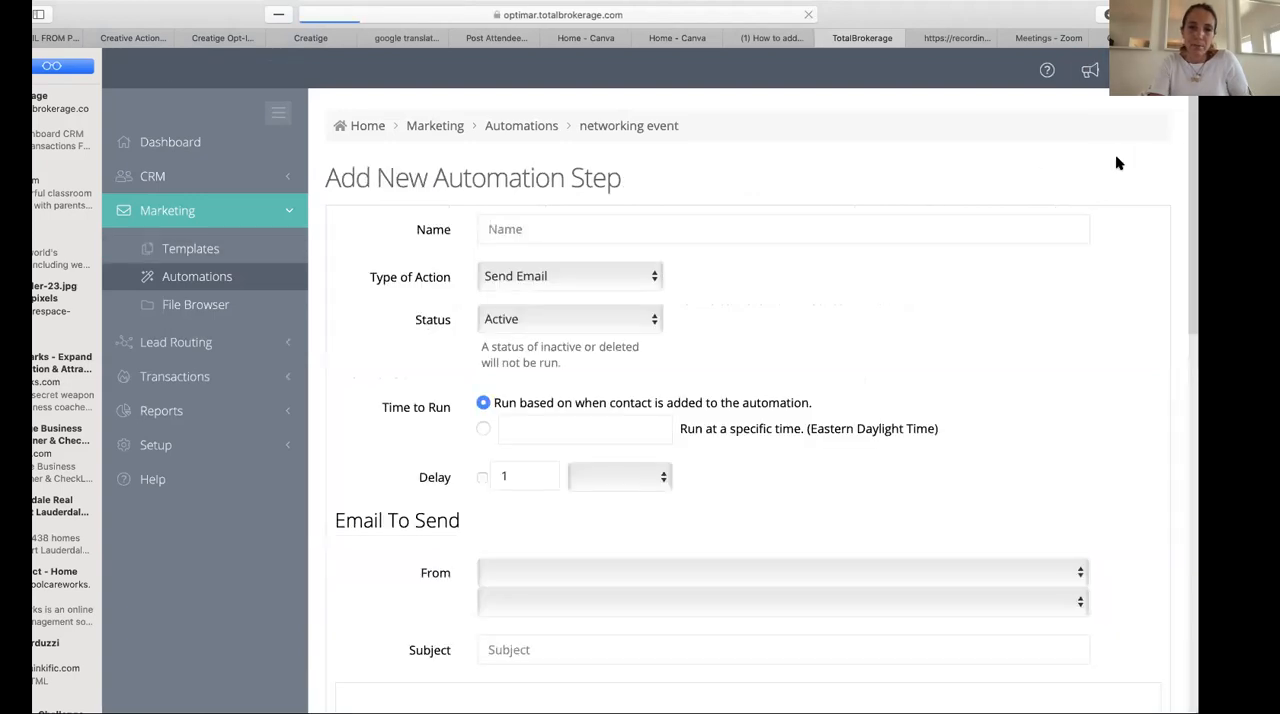
- Name the new automation step "second email"
left_click(541, 230)
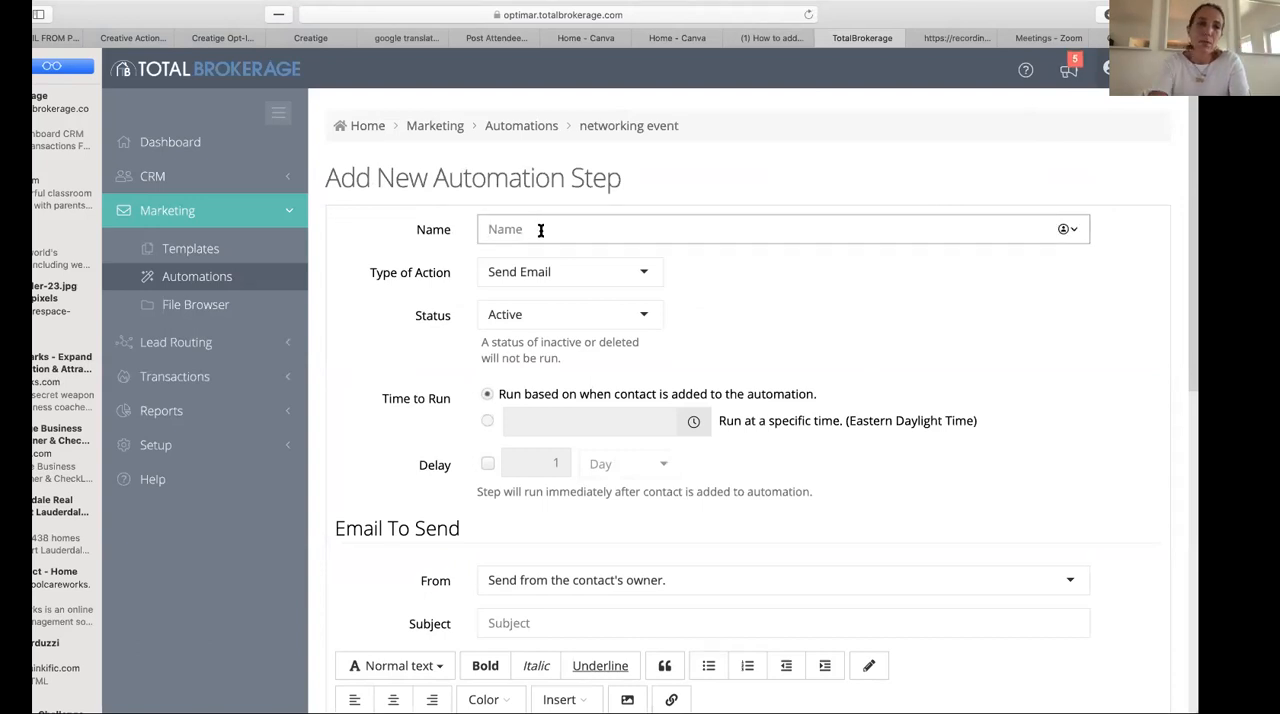
type("se")
key("BackSpace")
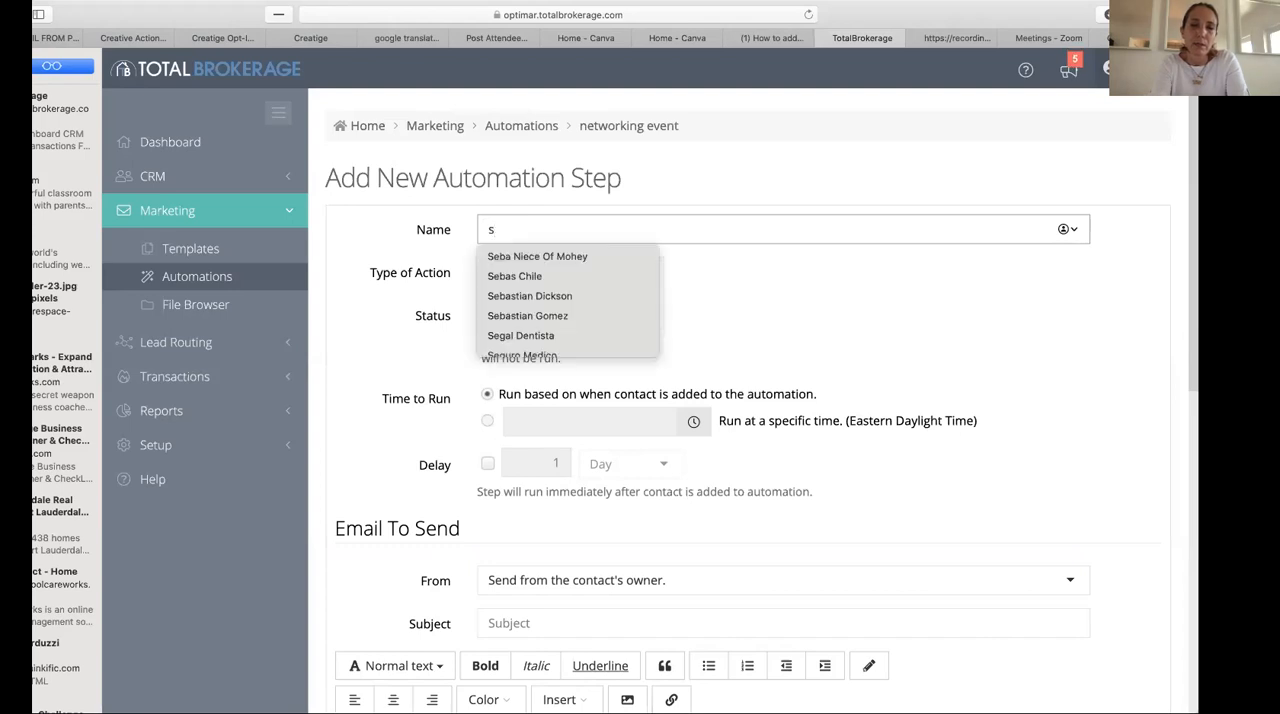
type("enc")
key("BackSpace")
key("BackSpace")
type("econd ")
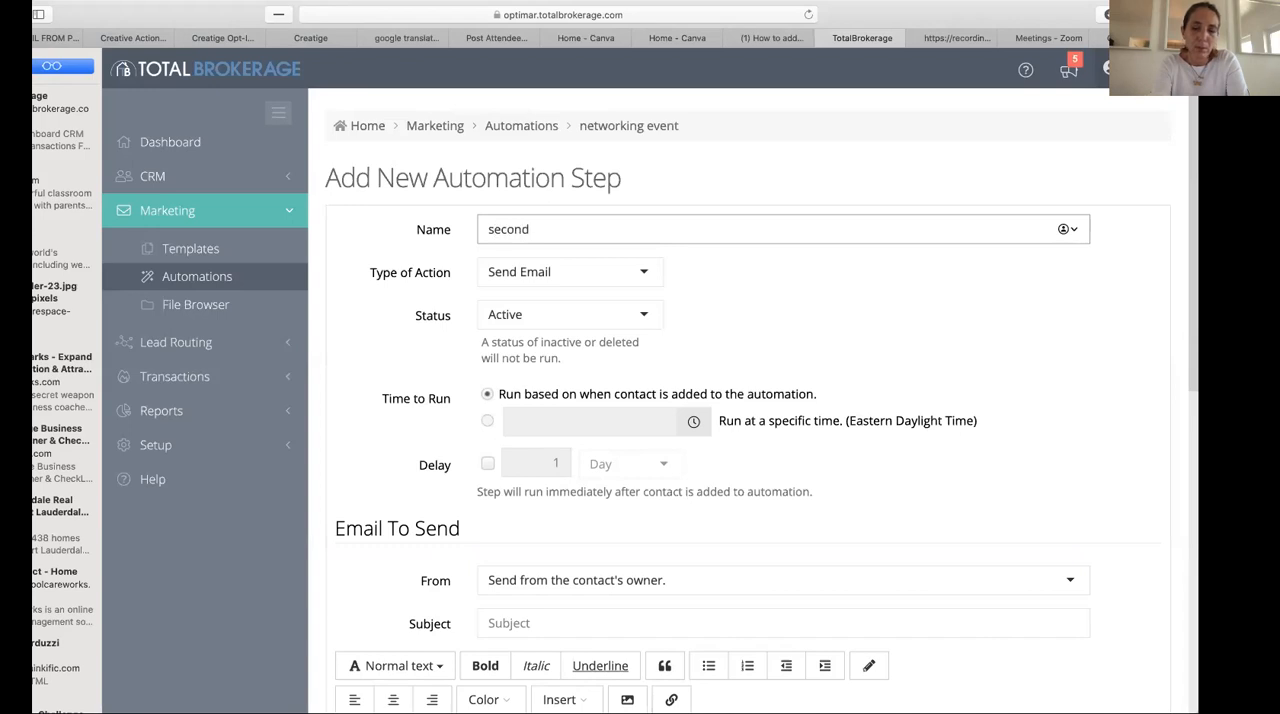
type("email")
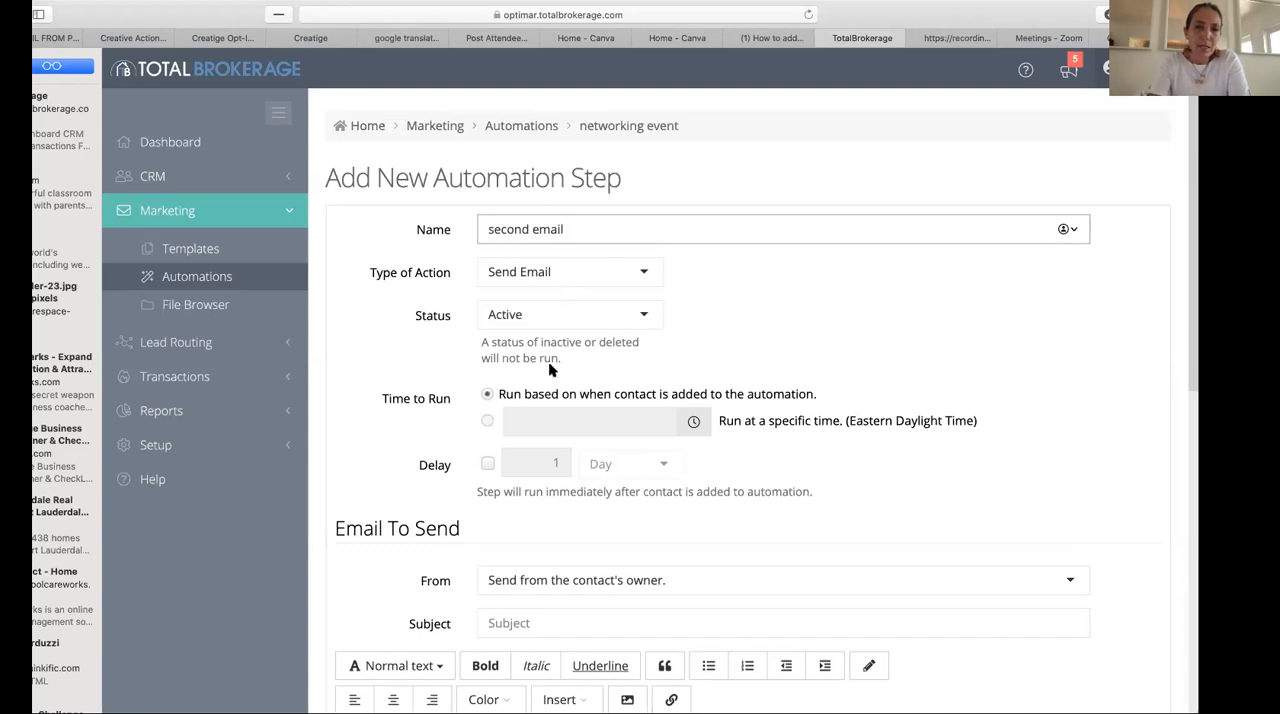
- Schedule the step to run at a specific time, 10:30 AM
left_click(488, 421)
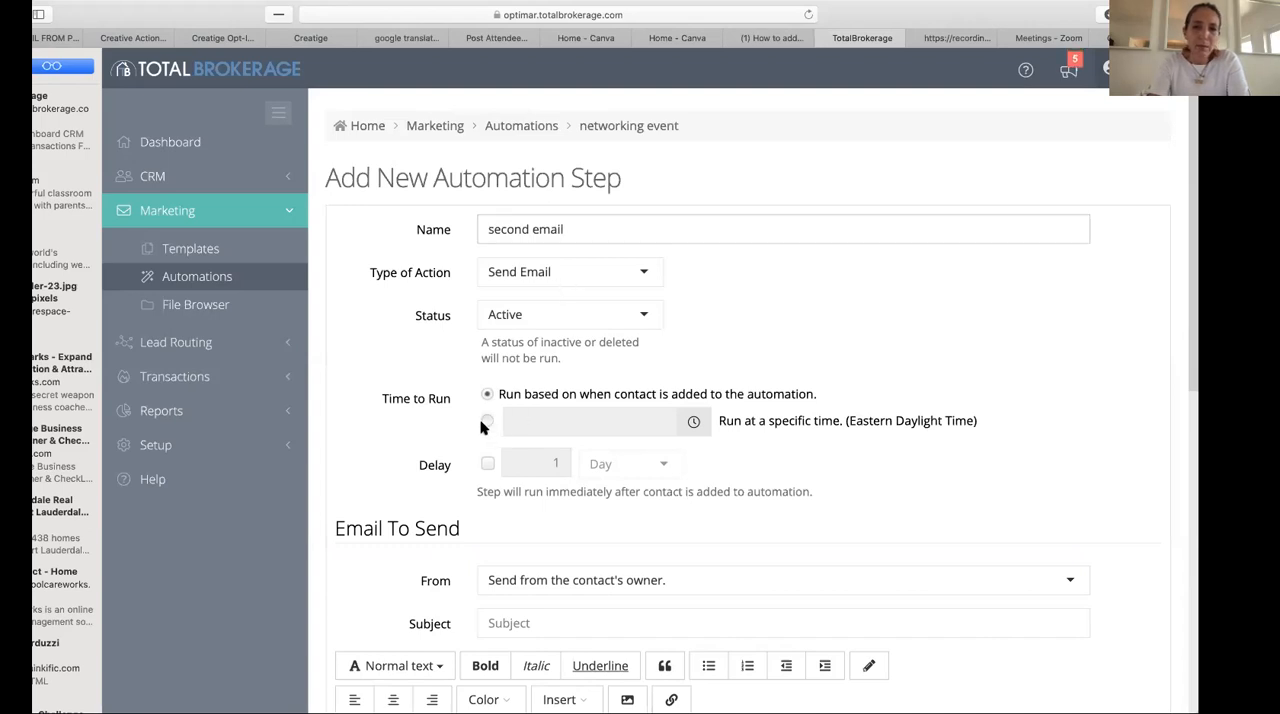
left_click(693, 428)
scroll(643, 490, "down", 8)
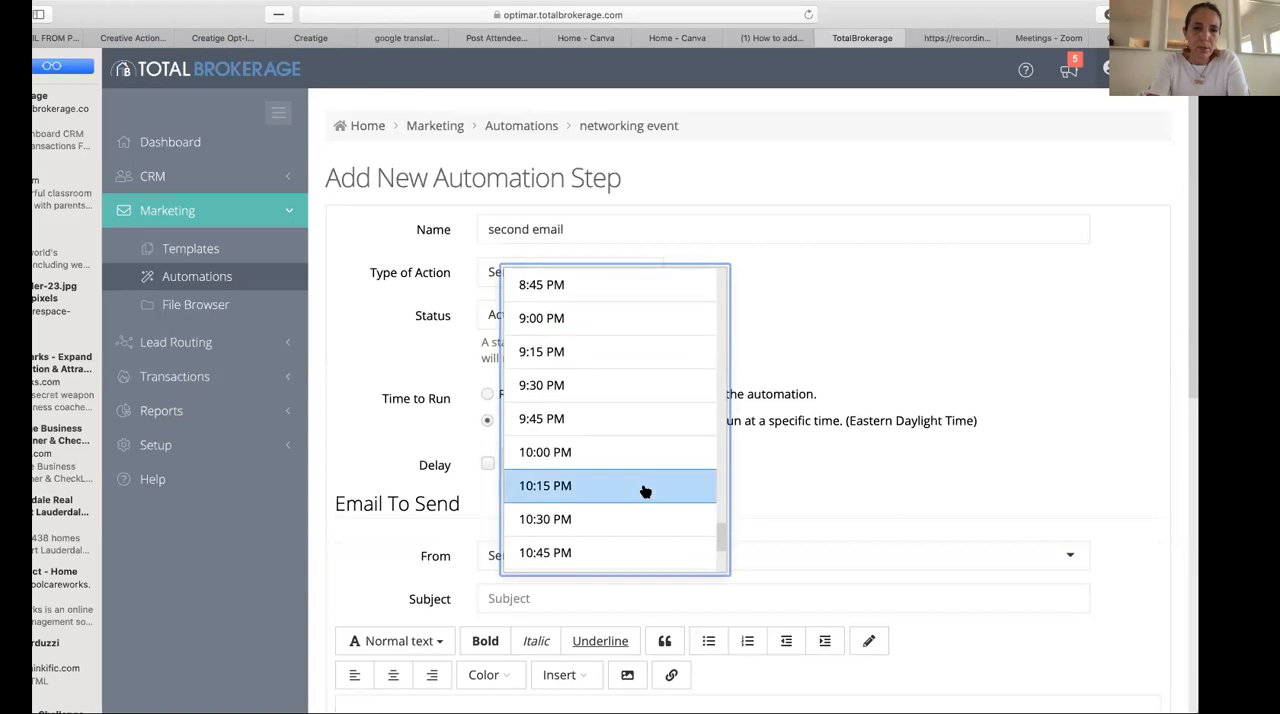
scroll(628, 421, "down", 5)
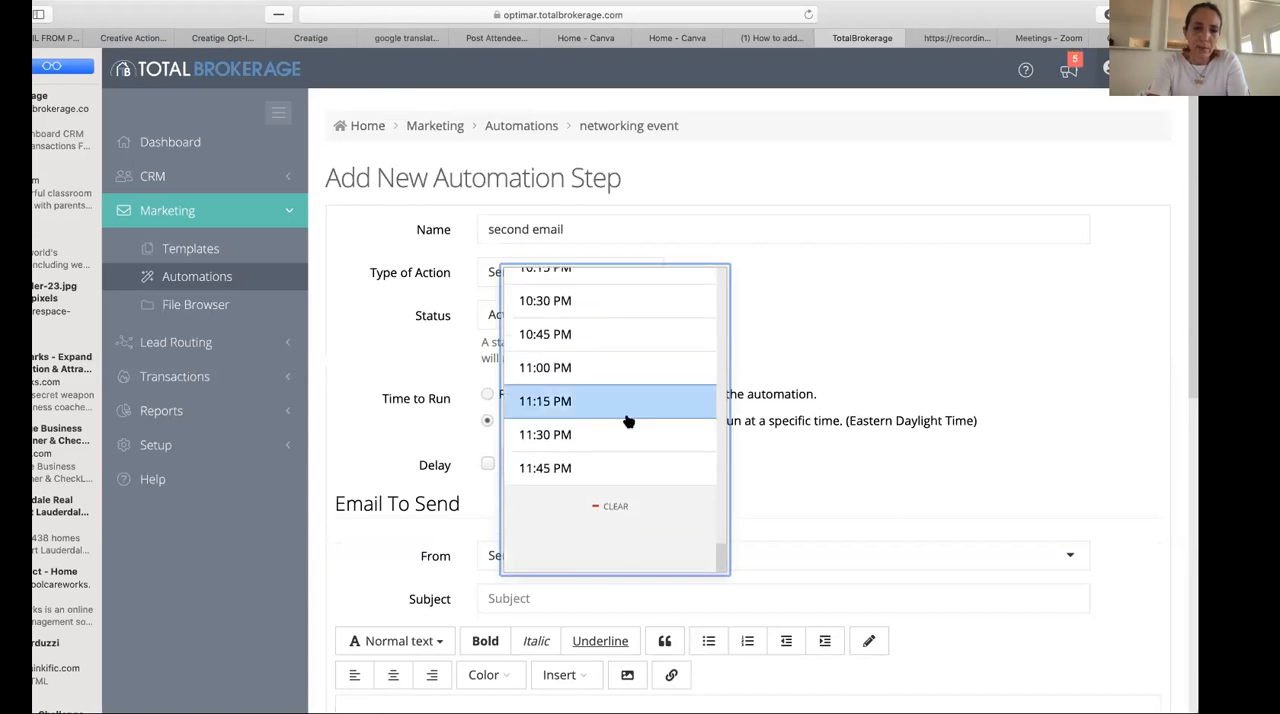
scroll(628, 421, "up", 15)
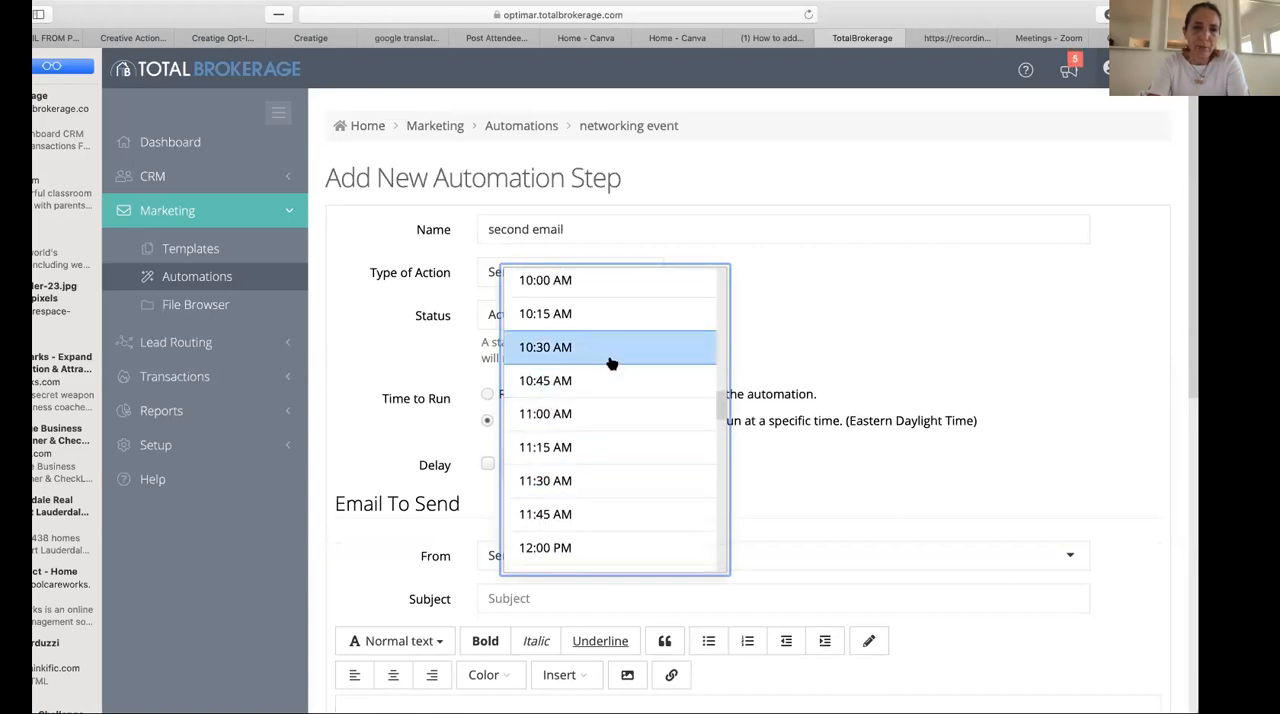
left_click(612, 364)
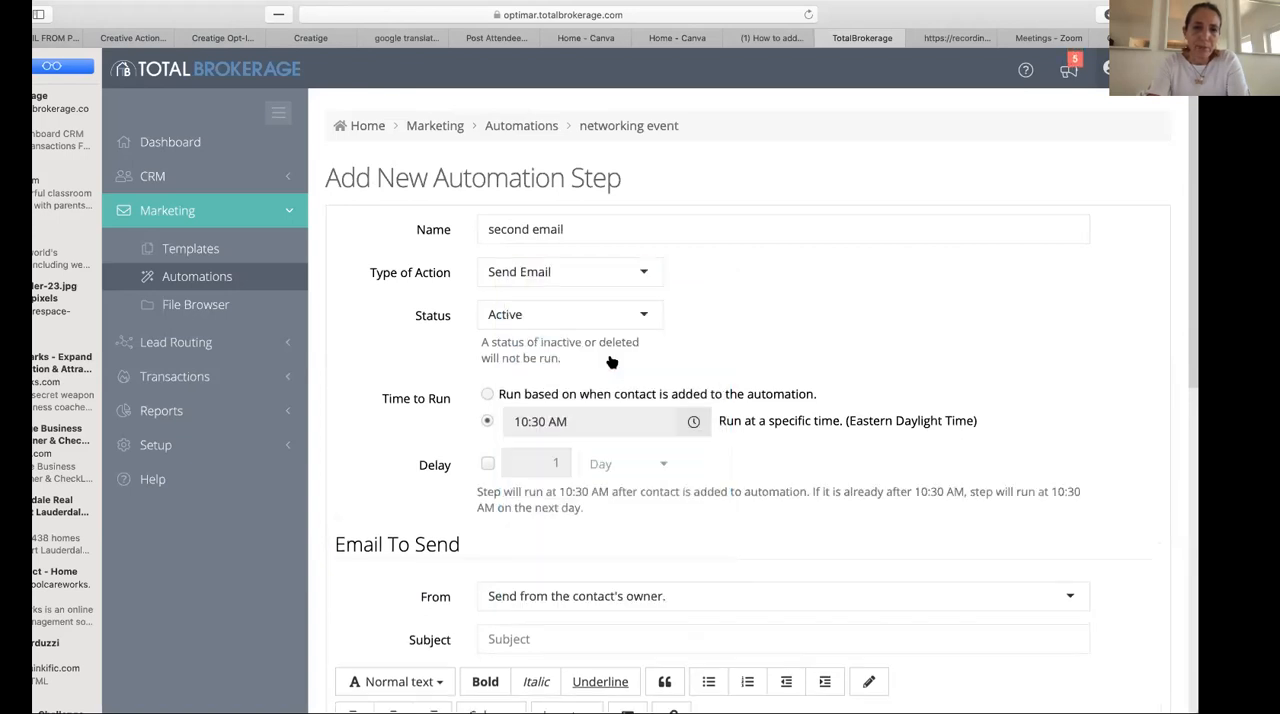
- Enable the delay for the step and set it to 3 days
left_click(488, 465)
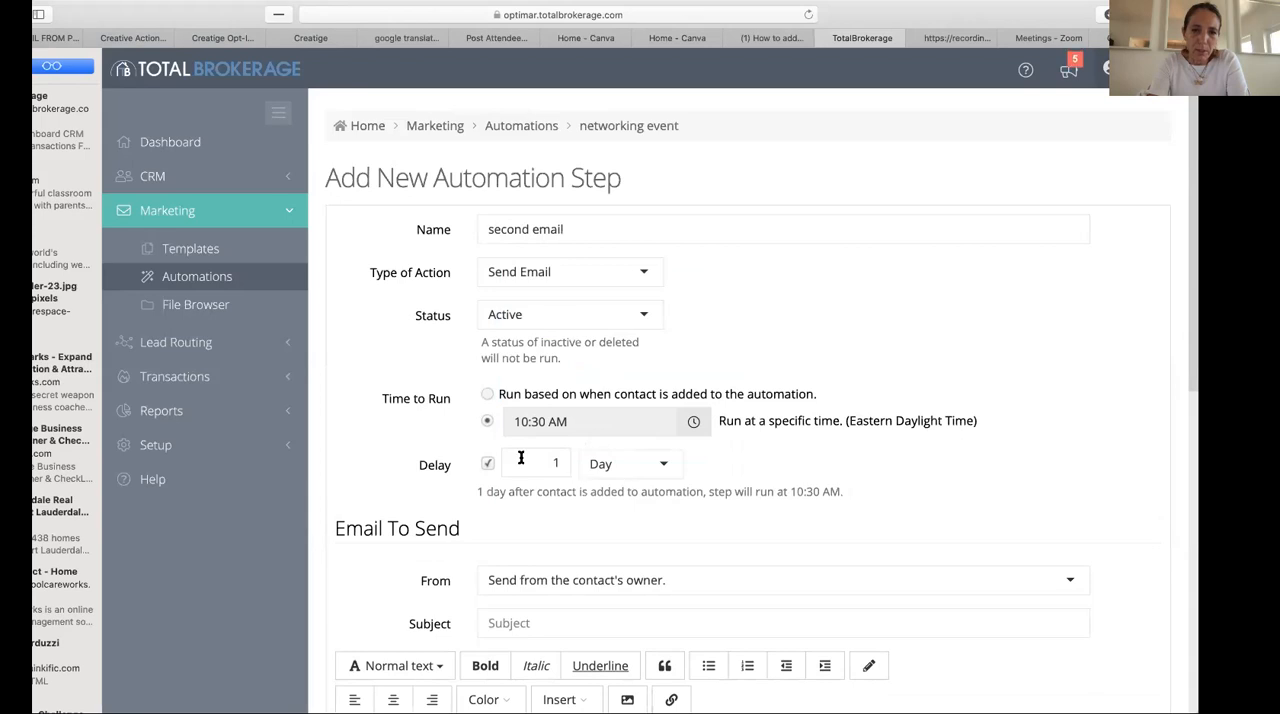
left_click(554, 465)
left_click_drag(554, 465, 571, 466)
type("3")
- Set the email subject to "How is your week going?"
scroll(628, 487, "down", 2)
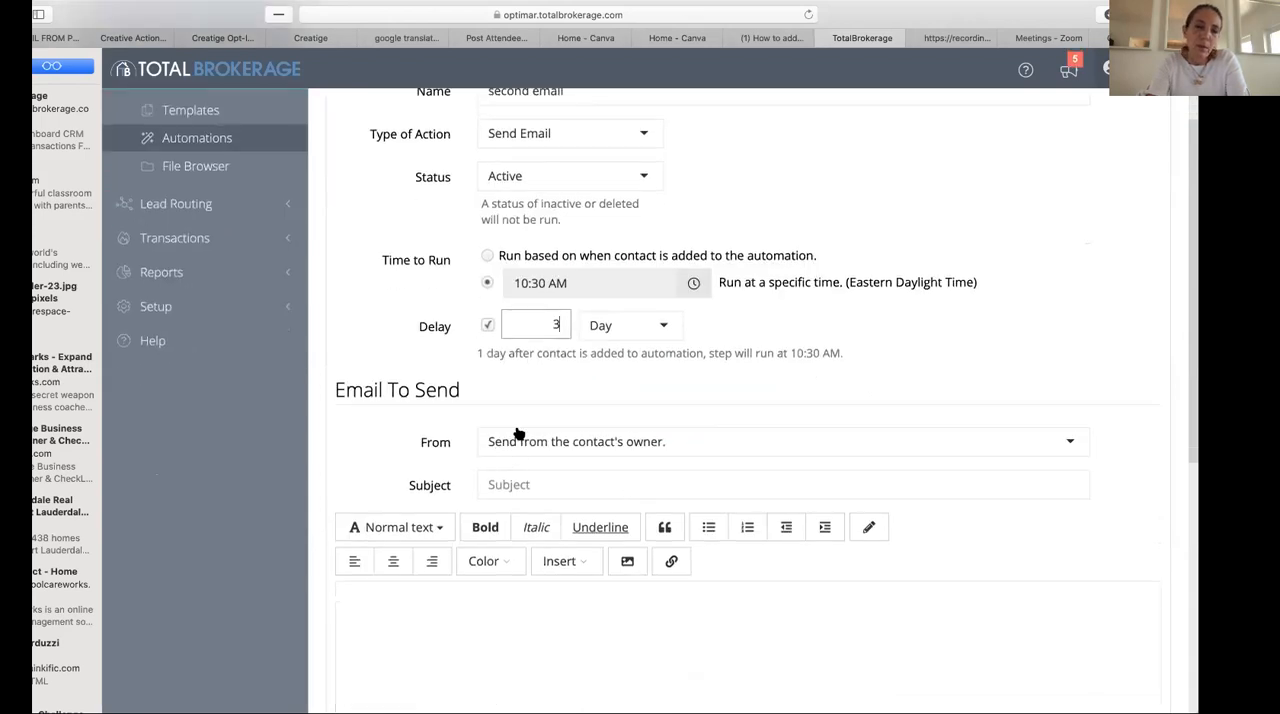
left_click(647, 484)
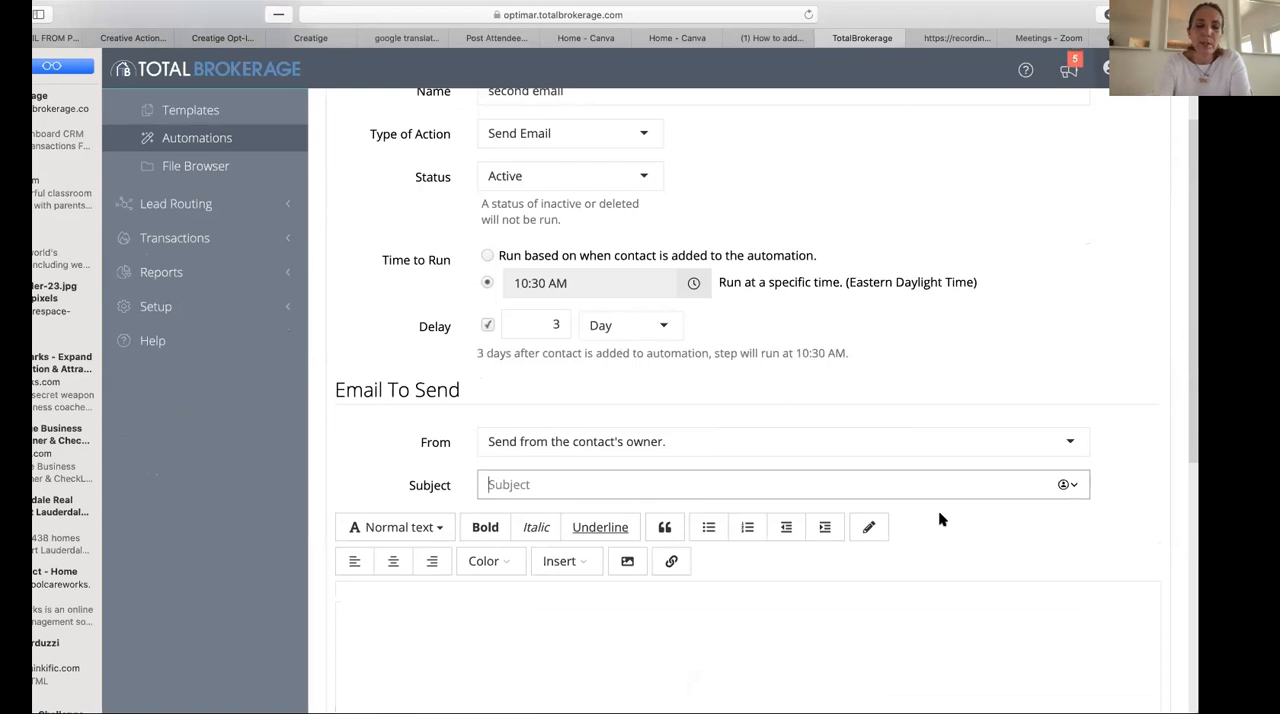
type("w i")
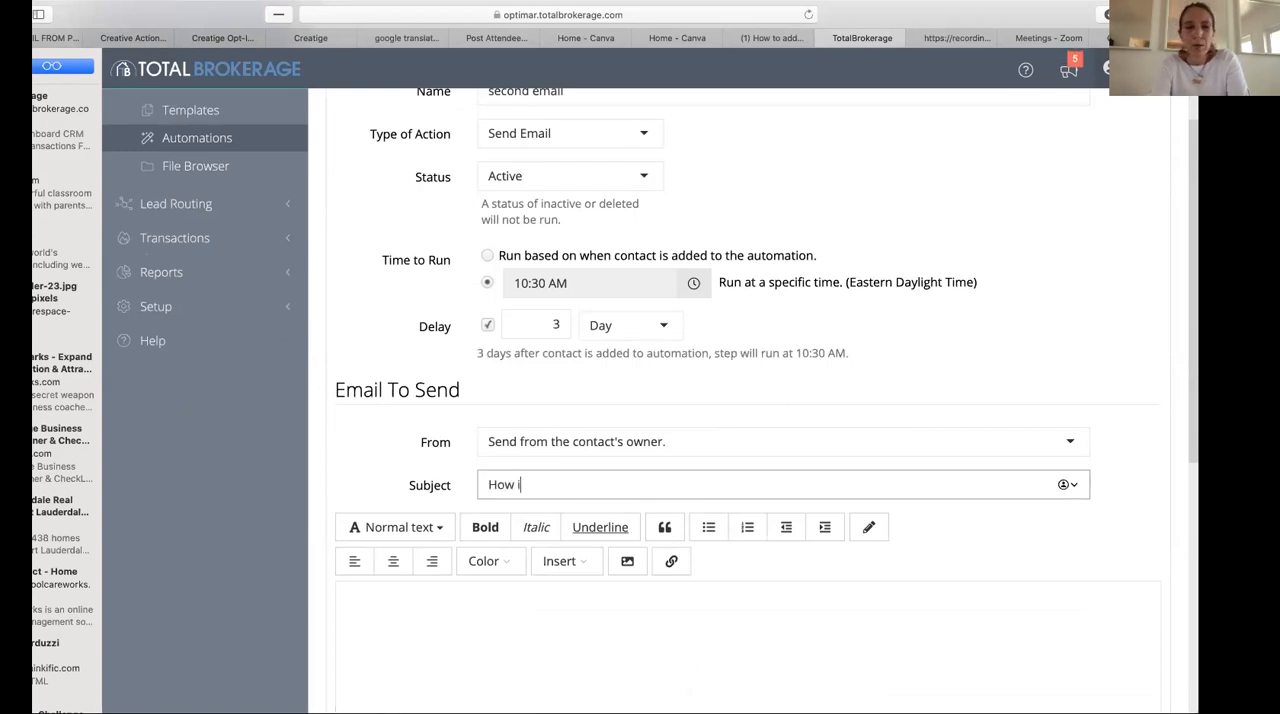
type("s your week going?")
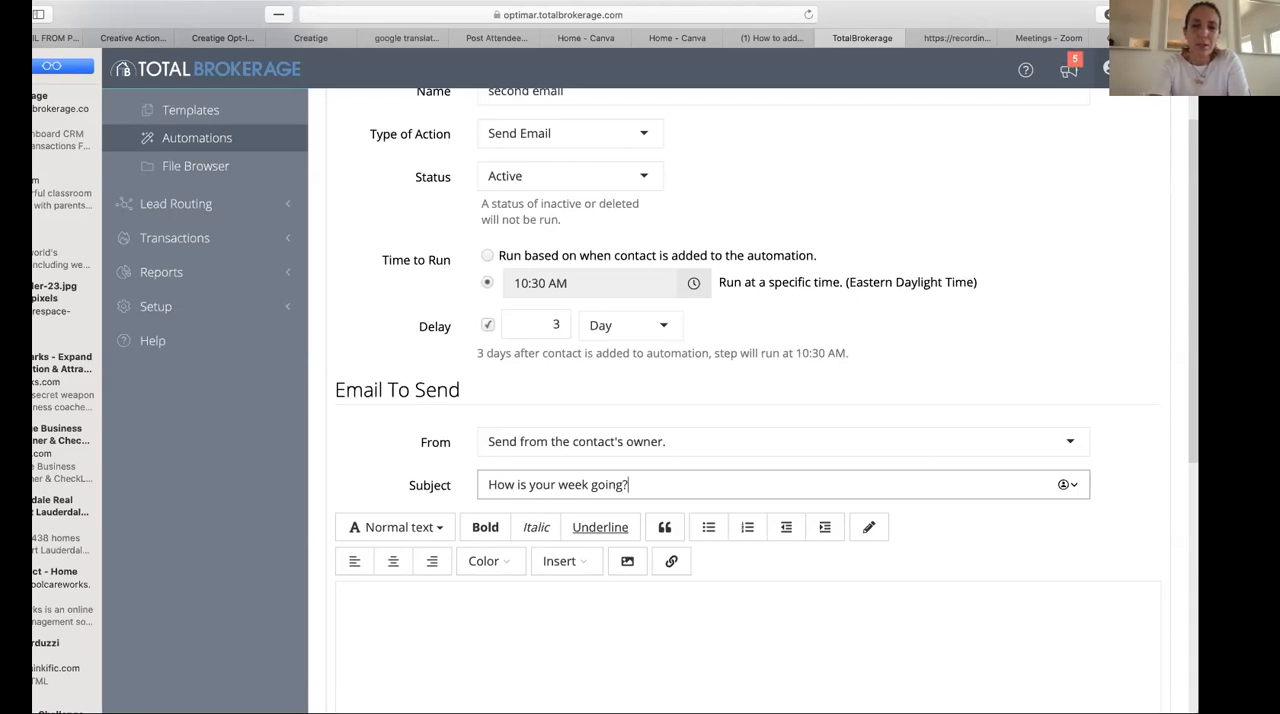
- Begin the email body with the question "how is your week?"
left_click(754, 617)
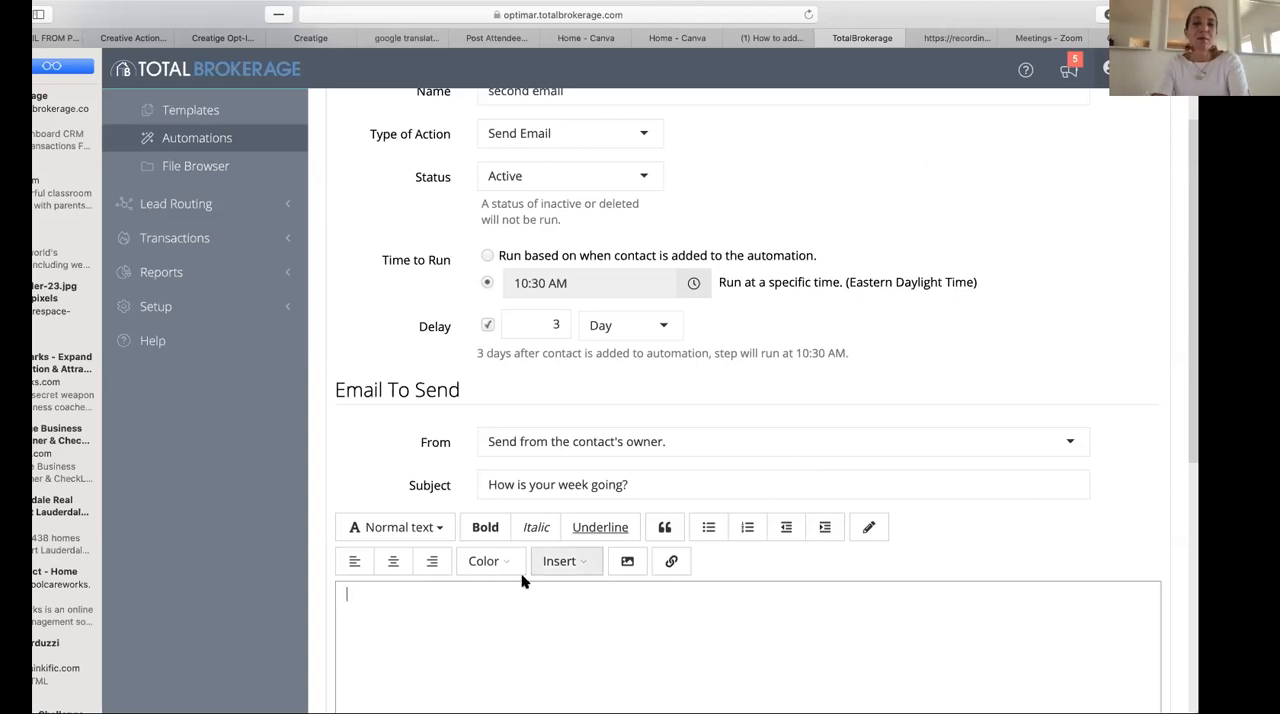
scroll(508, 614, "down", 3)
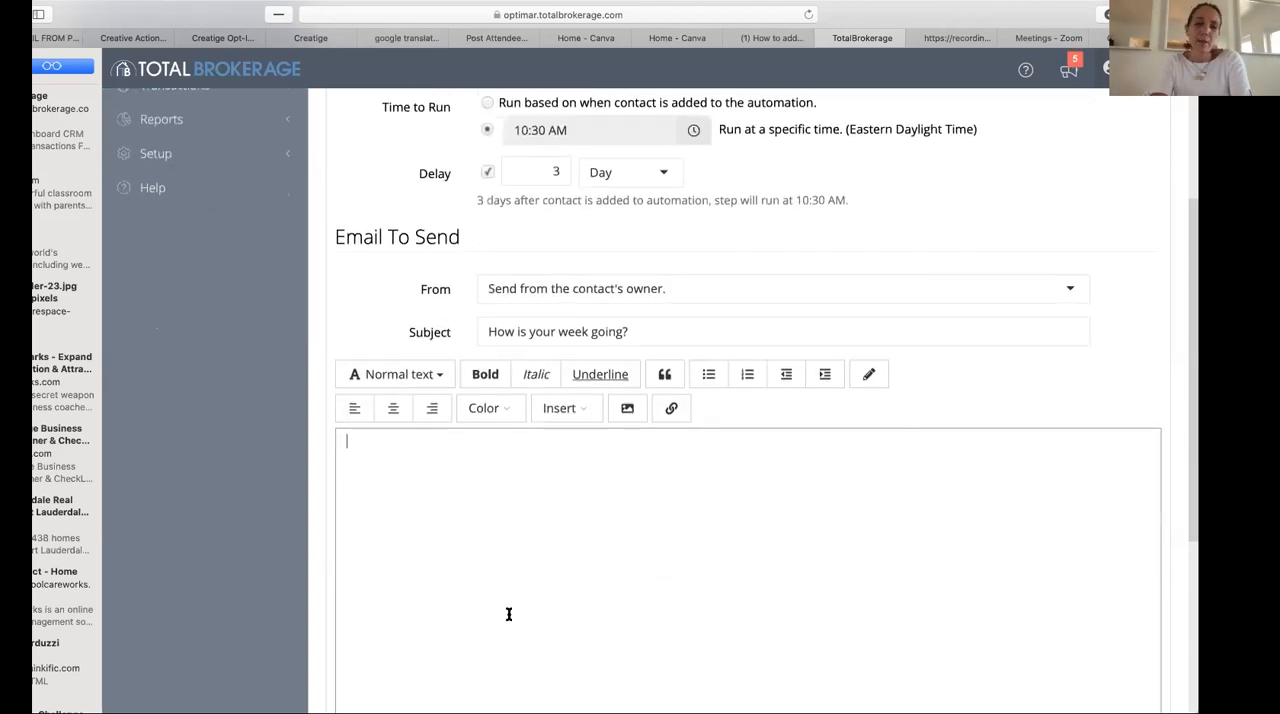
type("Che")
key("BackSpace")
key("BackSpace")
key("BackSpace")
type("how is your weel")
key("BackSpace")
type("k? ")
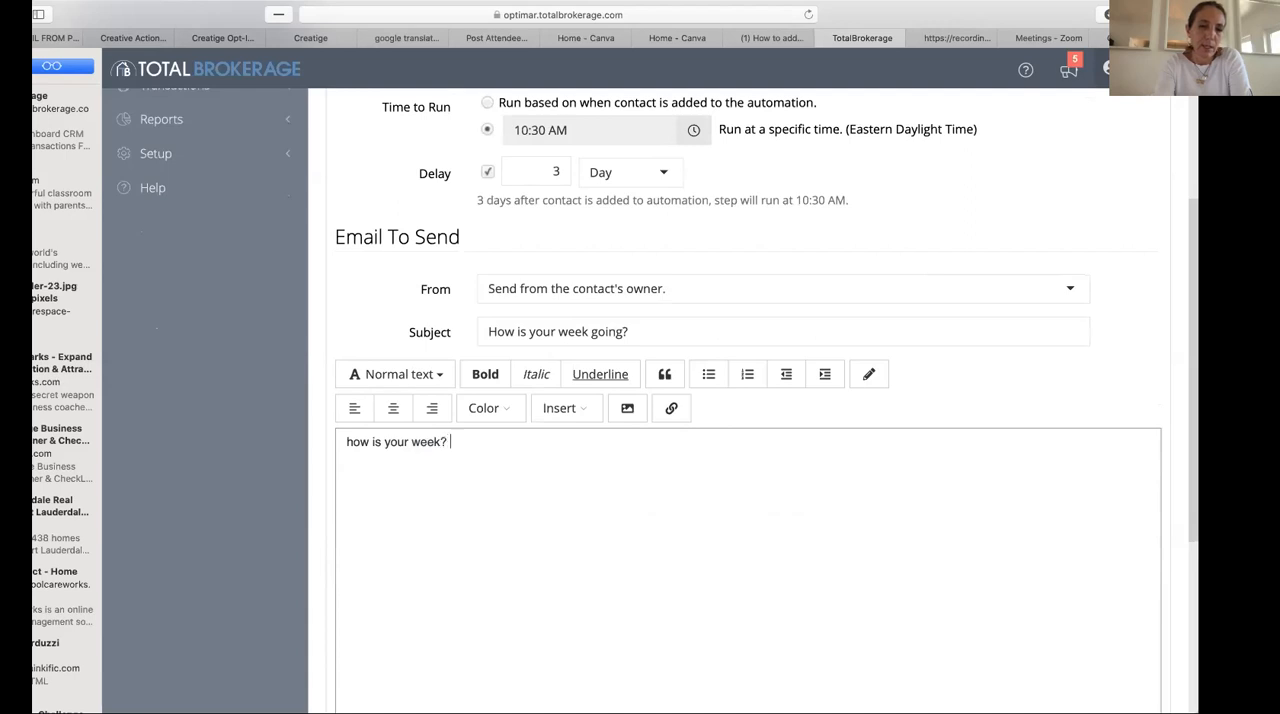
type("I have a few things ")
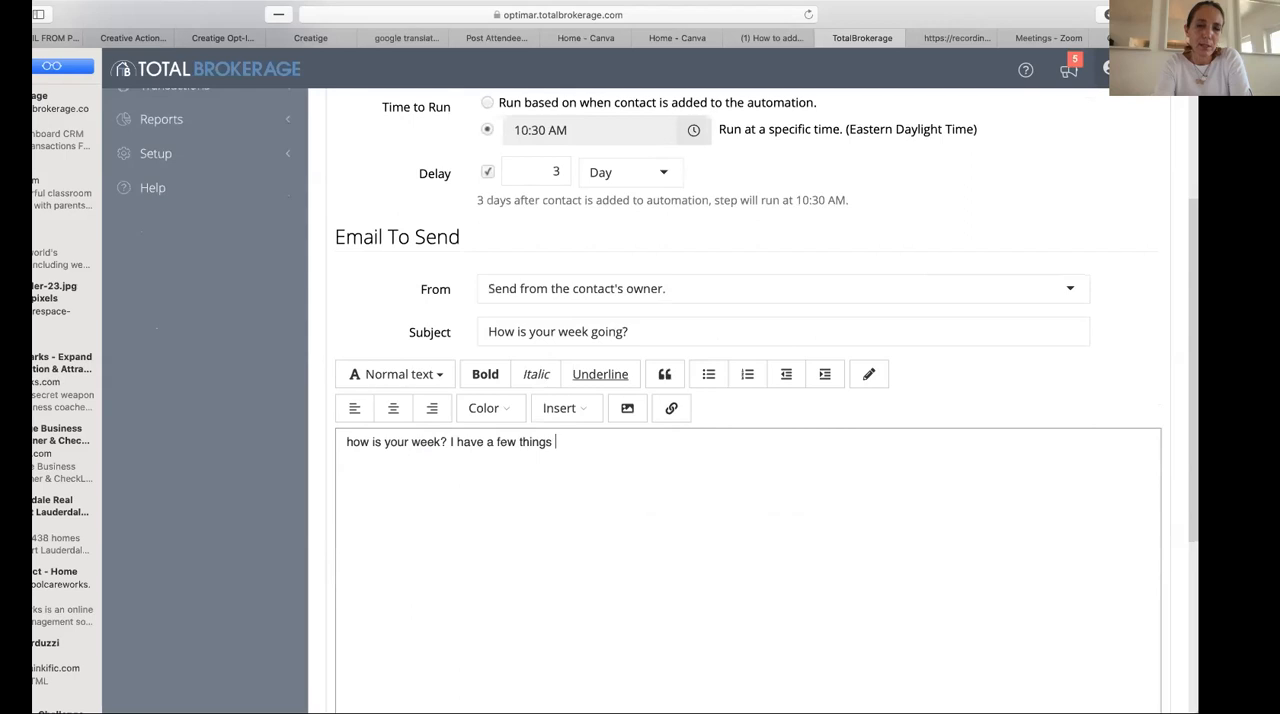
type("to go over with you")
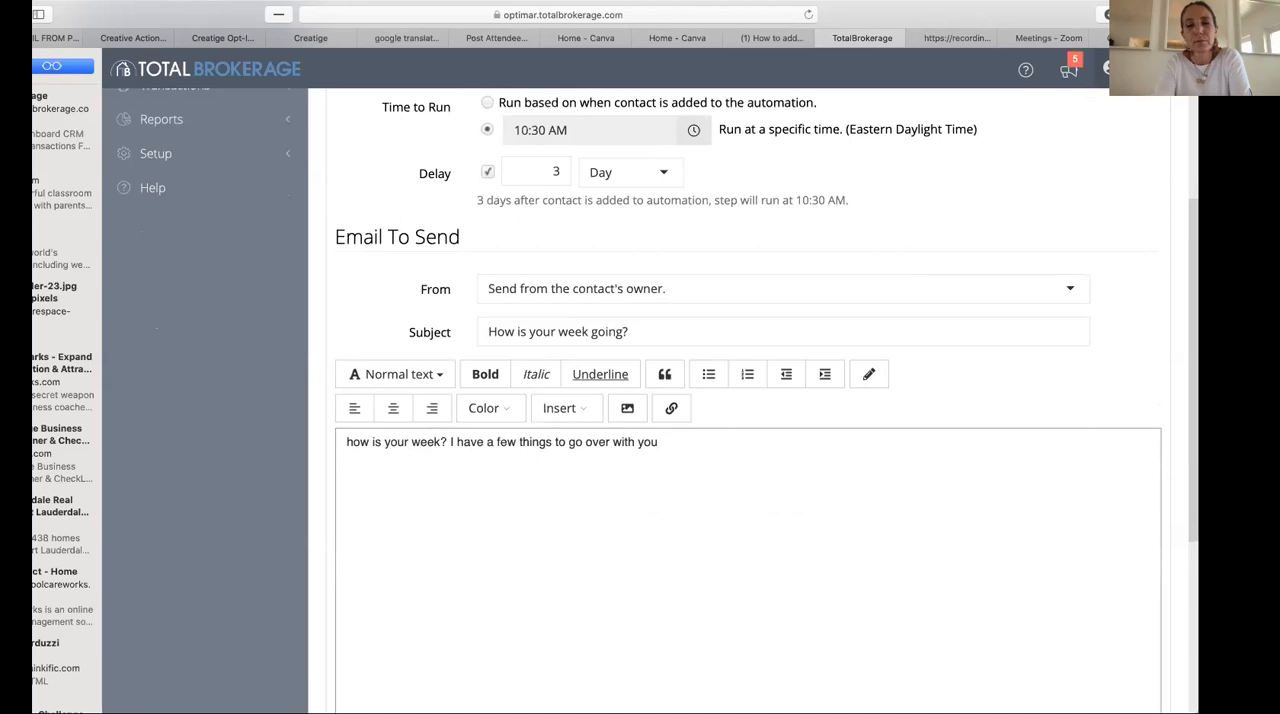
- Continue the email body with "I have a few things to go over with you, let's talk."
key("BackSpace")
type(", ket")
key("BackSpace")
key("BackSpace")
key("BackSpace")
type("let t")
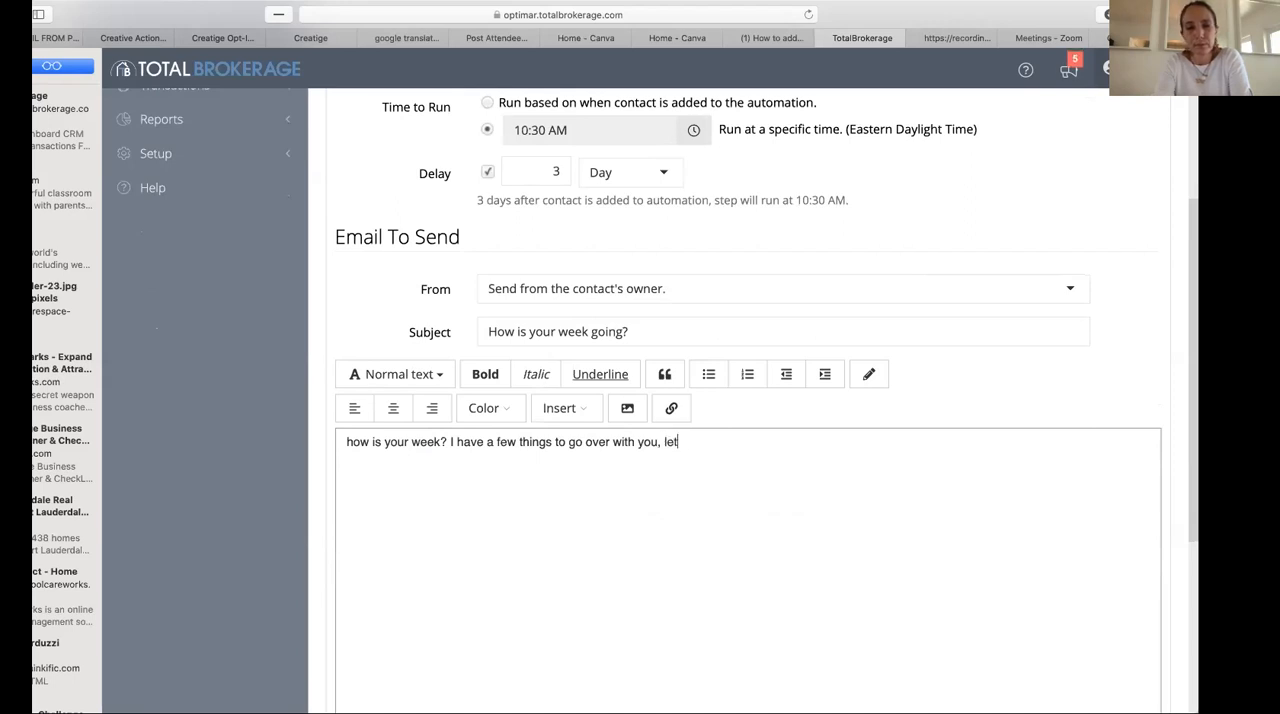
key("BackSpace")
key("BackSpace")
type("'s tal")
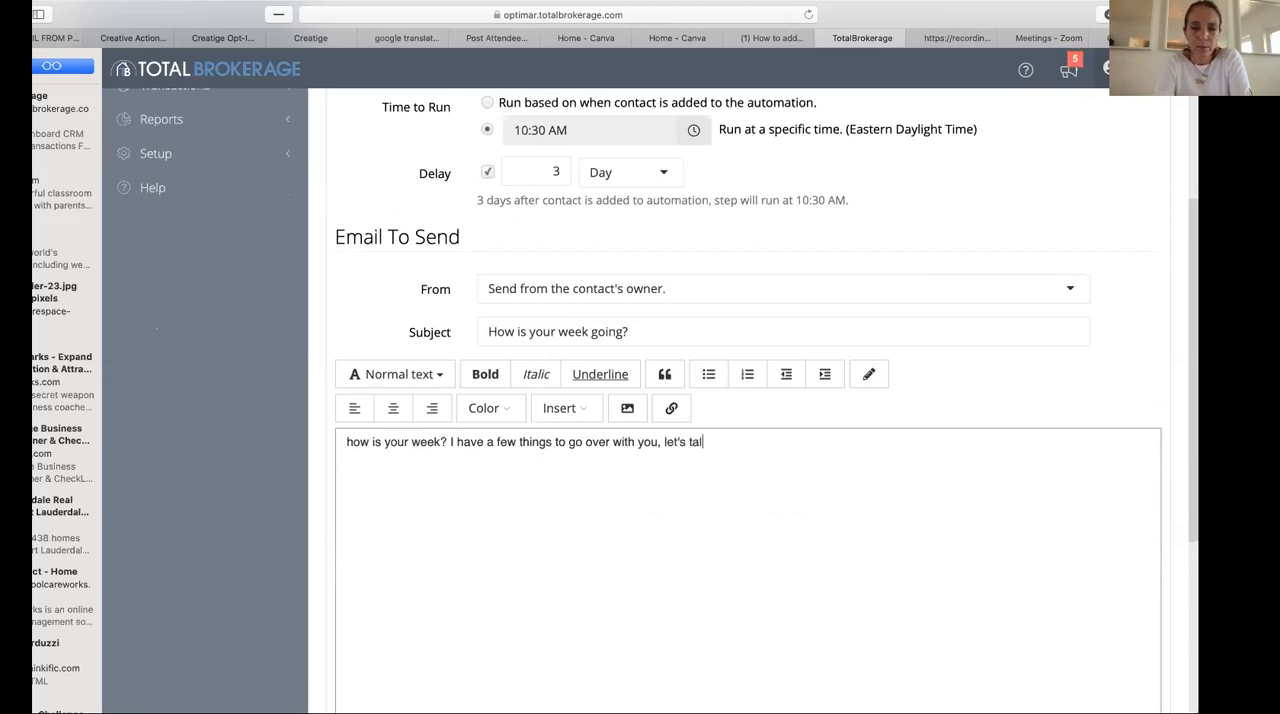
type("k.")
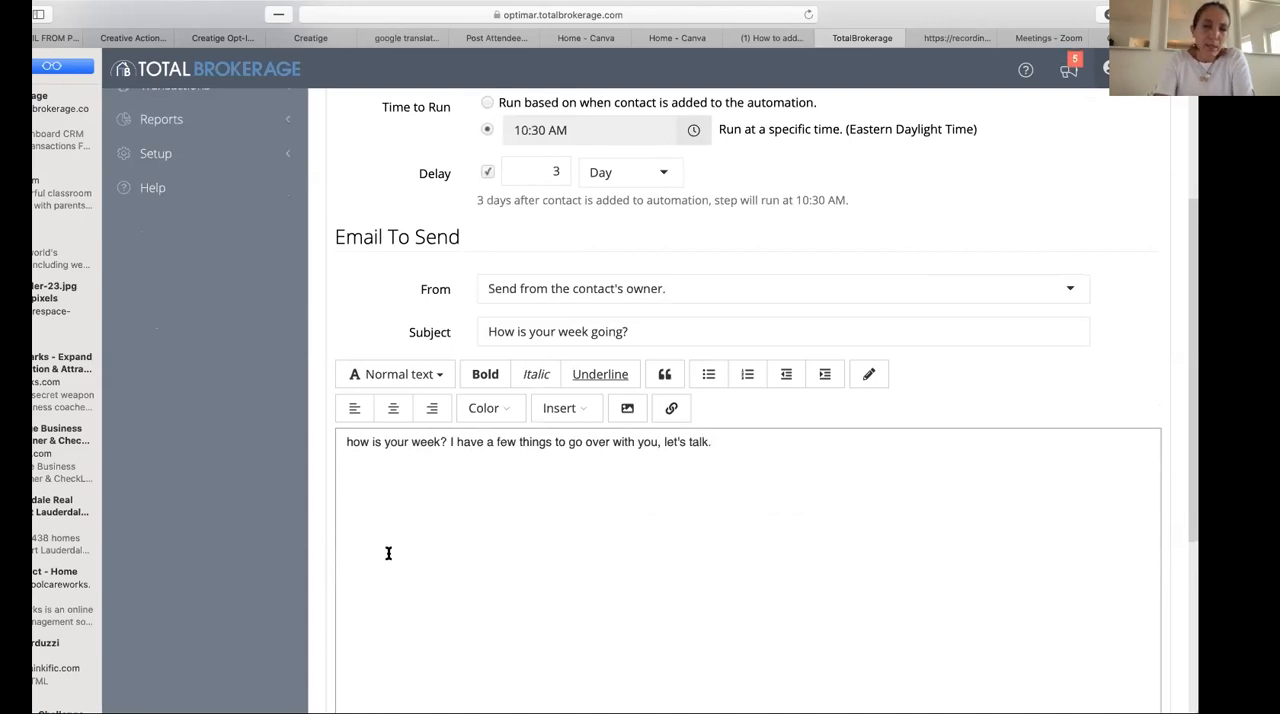
- Add the greeting "Good morning" in front of the email body's opening question
left_click(341, 442)
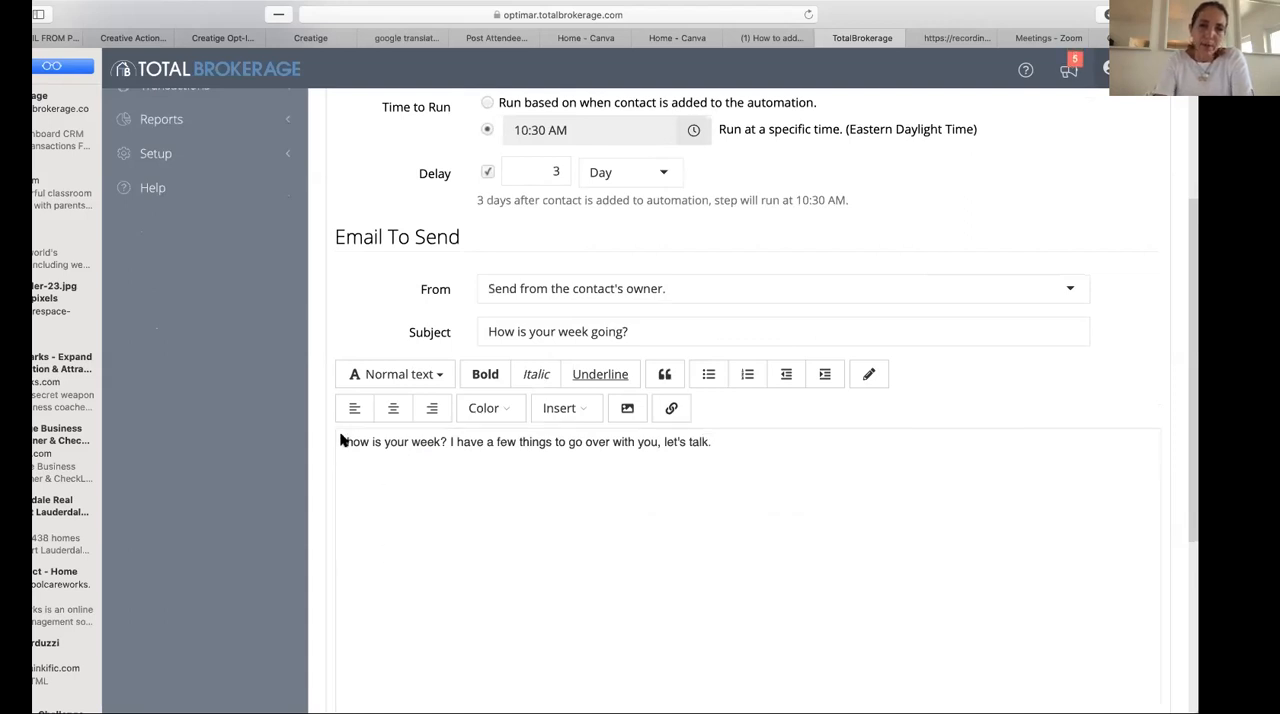
left_click(347, 442)
type("good")
key("BackSpace")
key("BackSpace")
key("BackSpace")
key("BackSpace")
key("BackSpace")
type("g")
key("BackSpace")
type("Good morning")
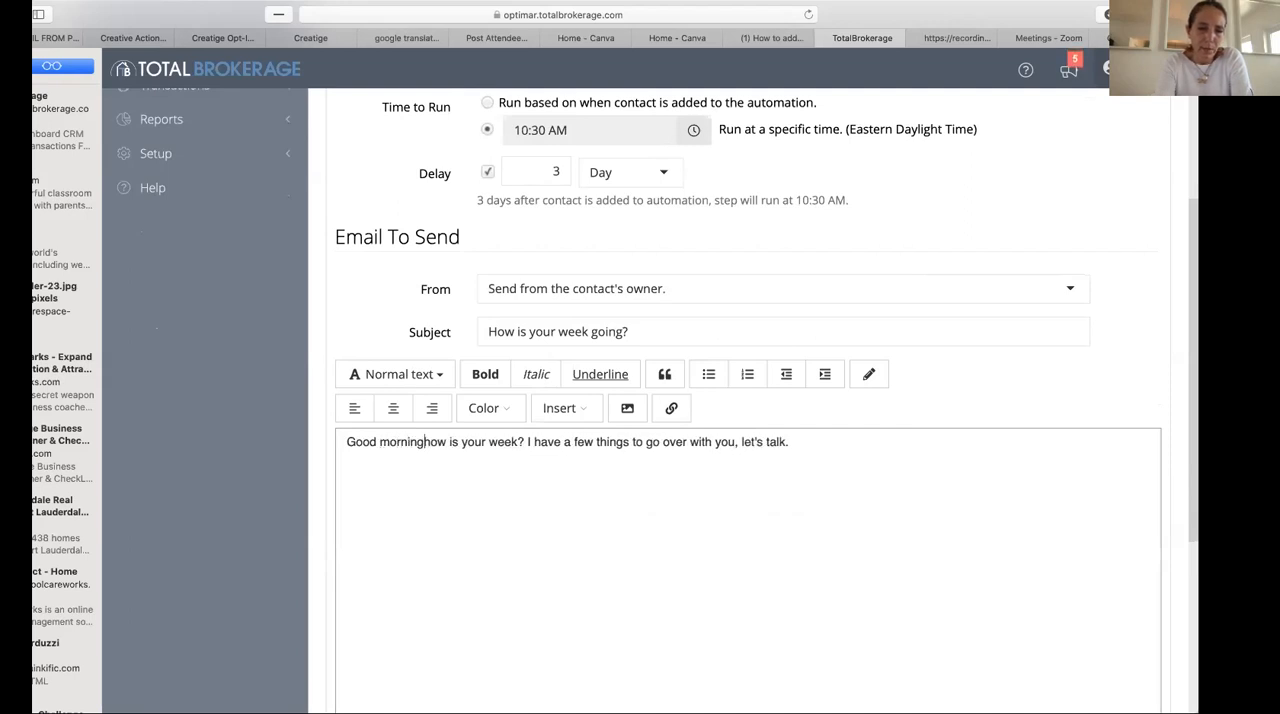
- Insert the contact's full name placeholder after the greeting and move the message text onto a new line
left_click(566, 408)
mouse_move(588, 478)
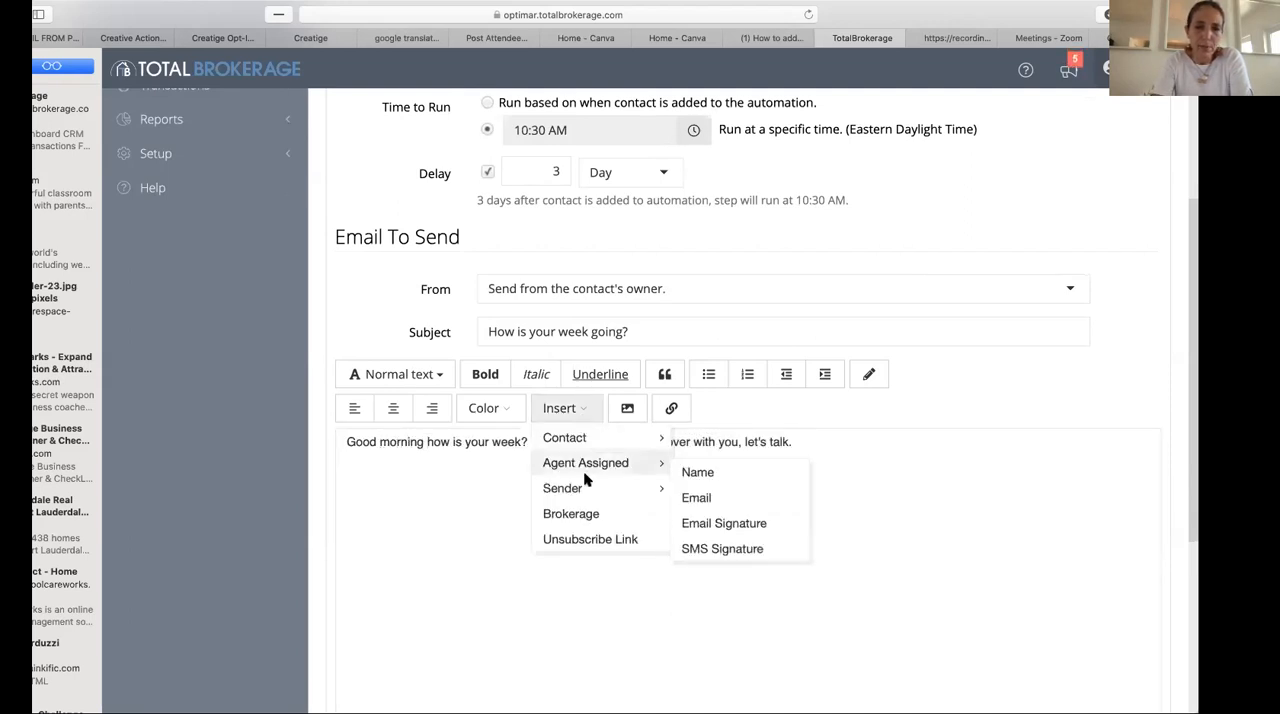
mouse_move(630, 442)
left_click(686, 450)
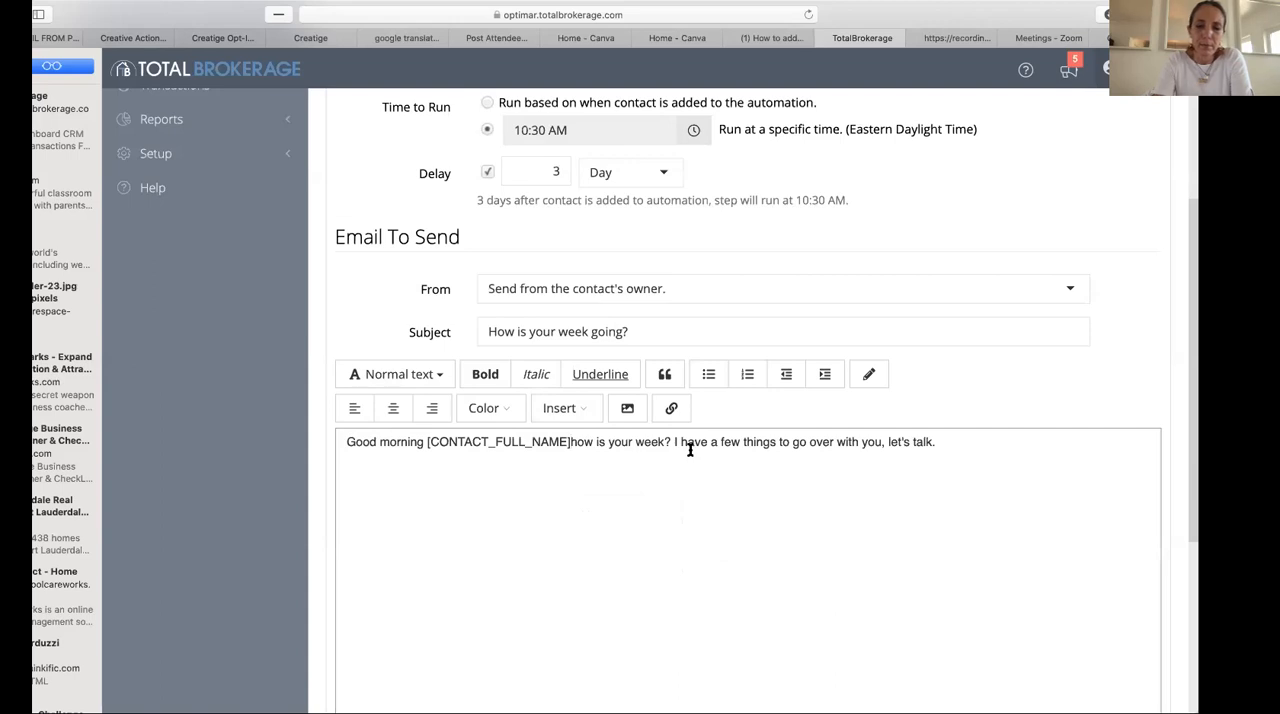
key("Return")
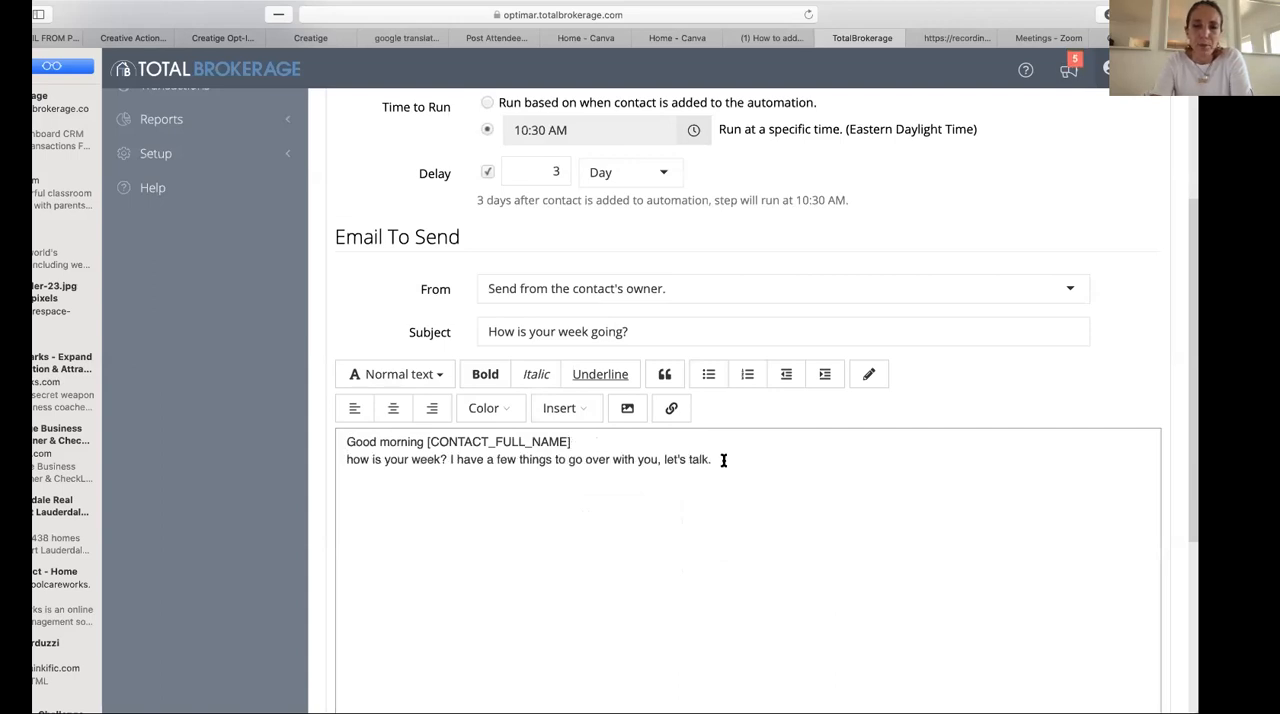
- Add the closing "sincerelly" below the message, with the sender's first name two lines further down
left_click(783, 470)
key("Return")
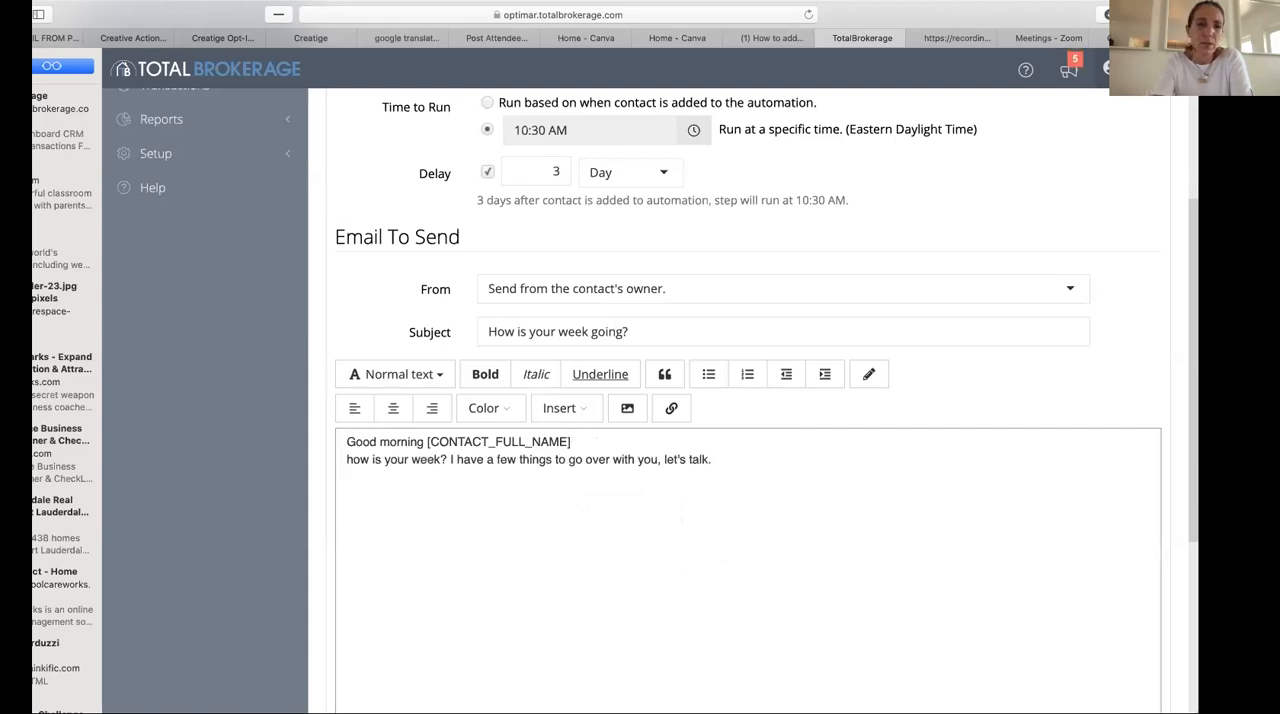
type("si")
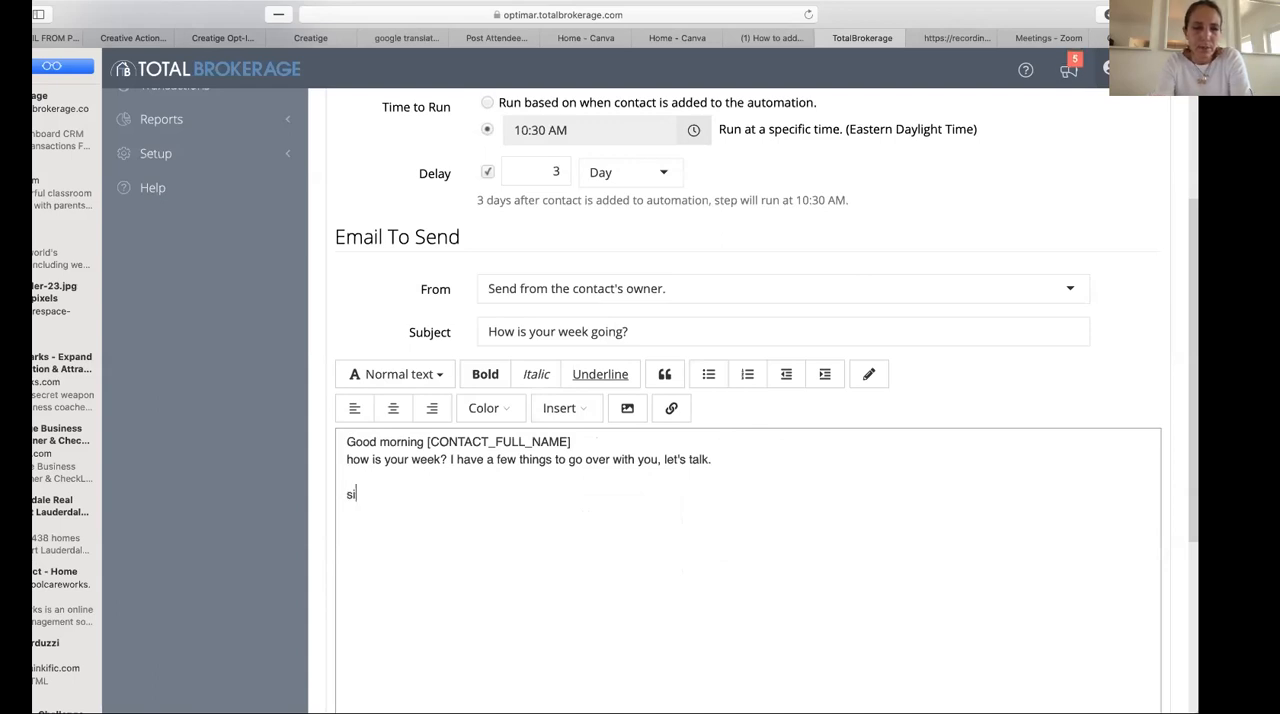
type("ncerely")
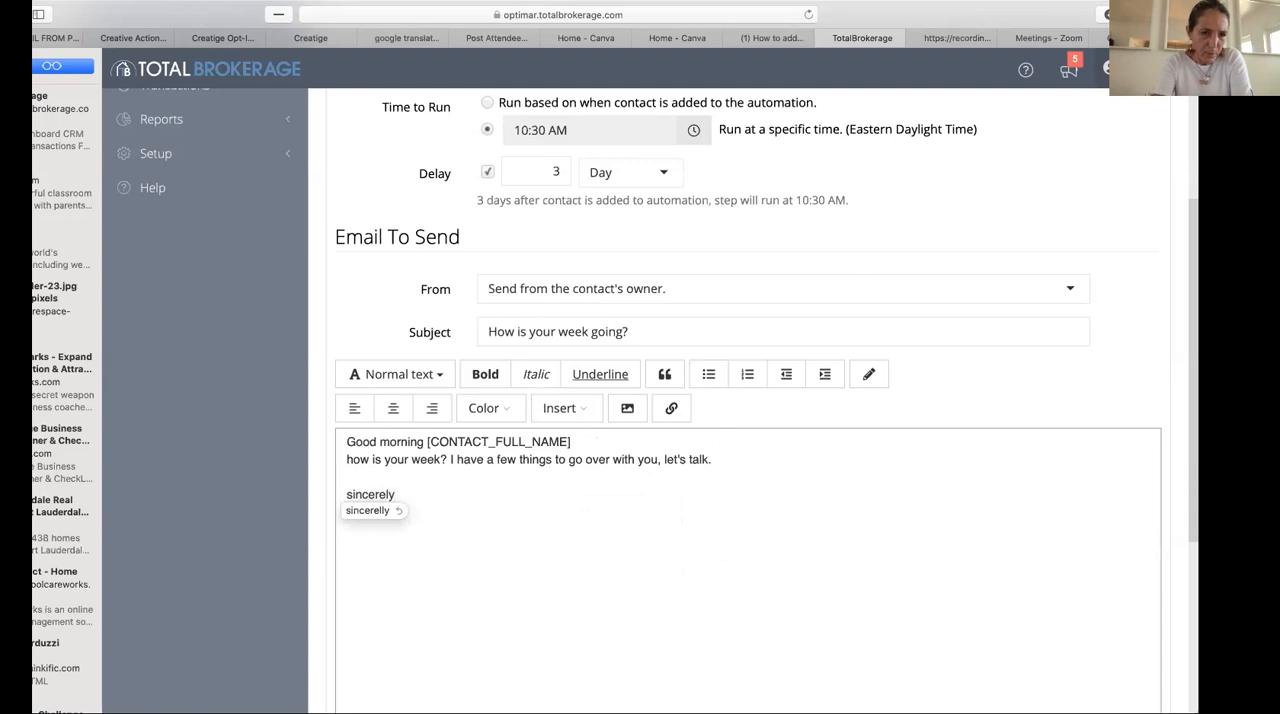
left_click(360, 512)
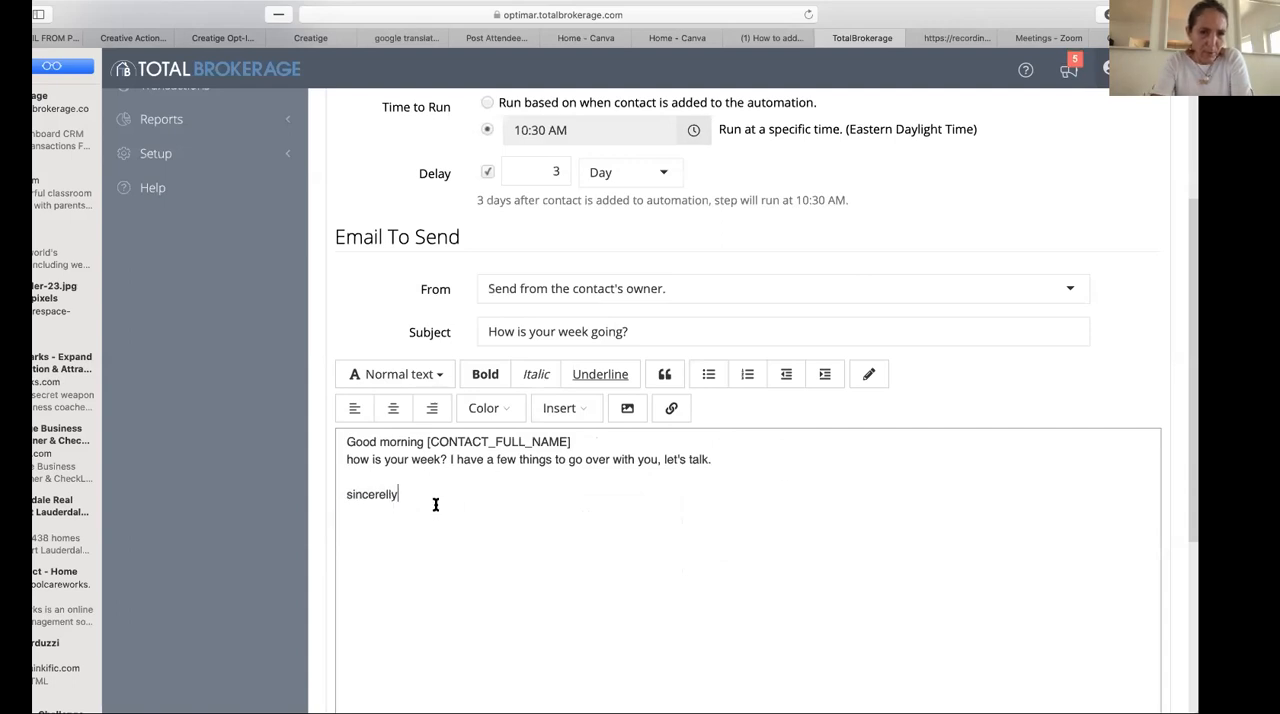
key("Return")
key("Return")
type("lola")
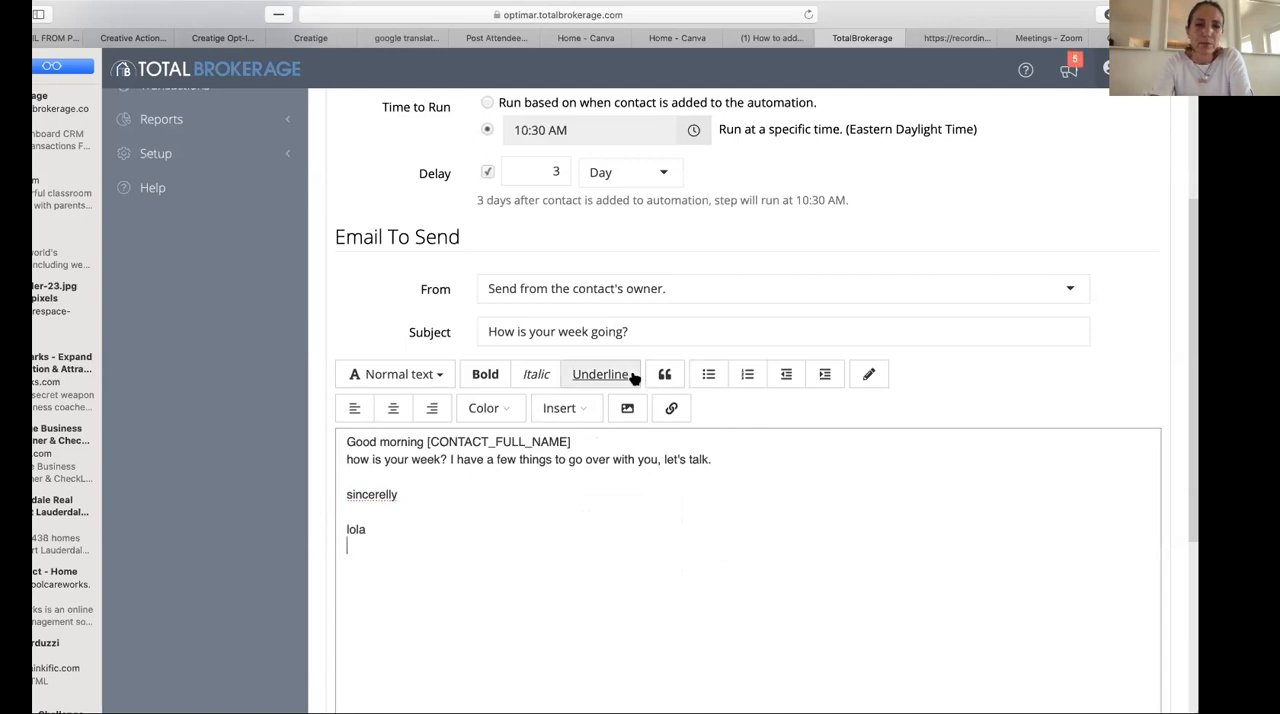
- Insert the assigned agent's email signature placeholder below the closing name
left_click(590, 411)
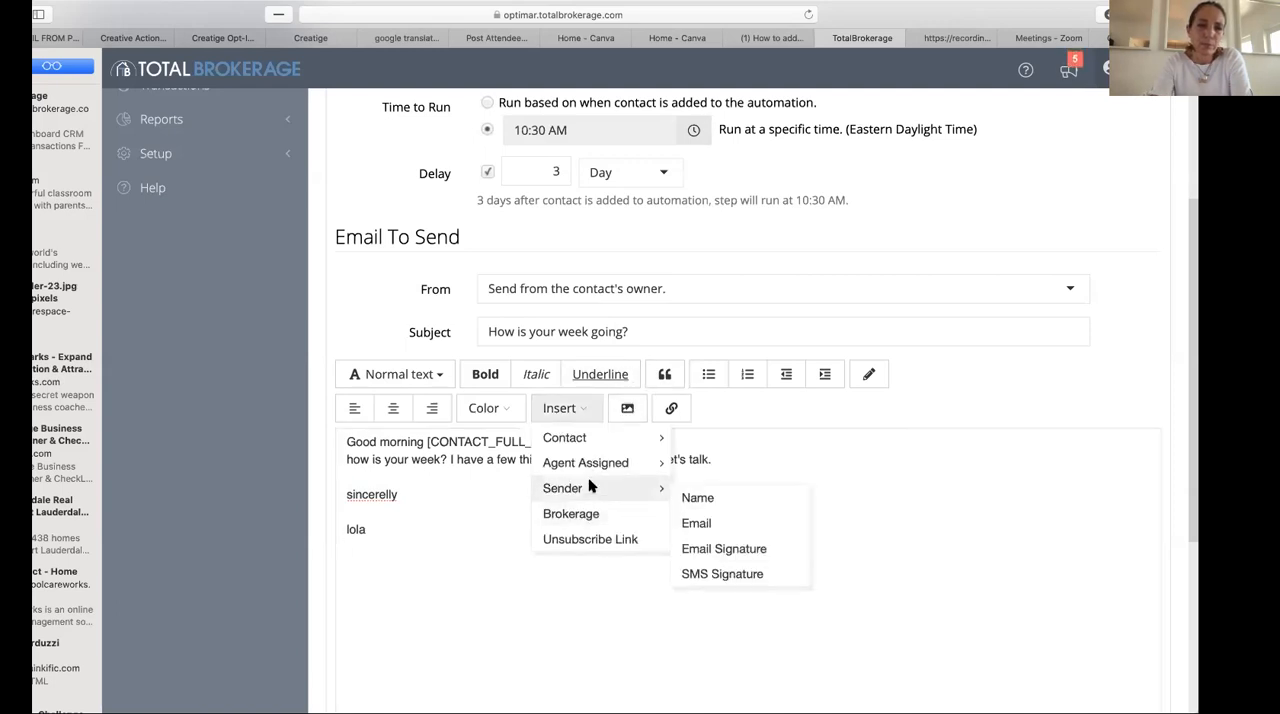
mouse_move(588, 463)
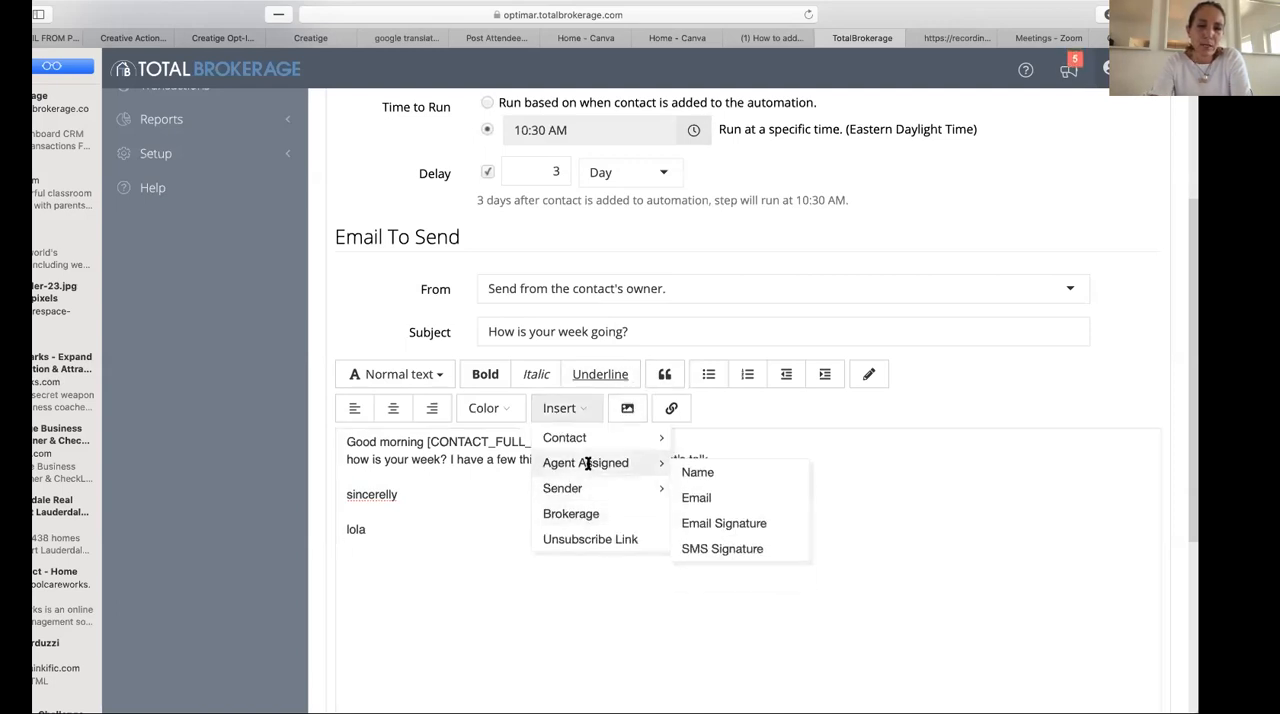
left_click(713, 525)
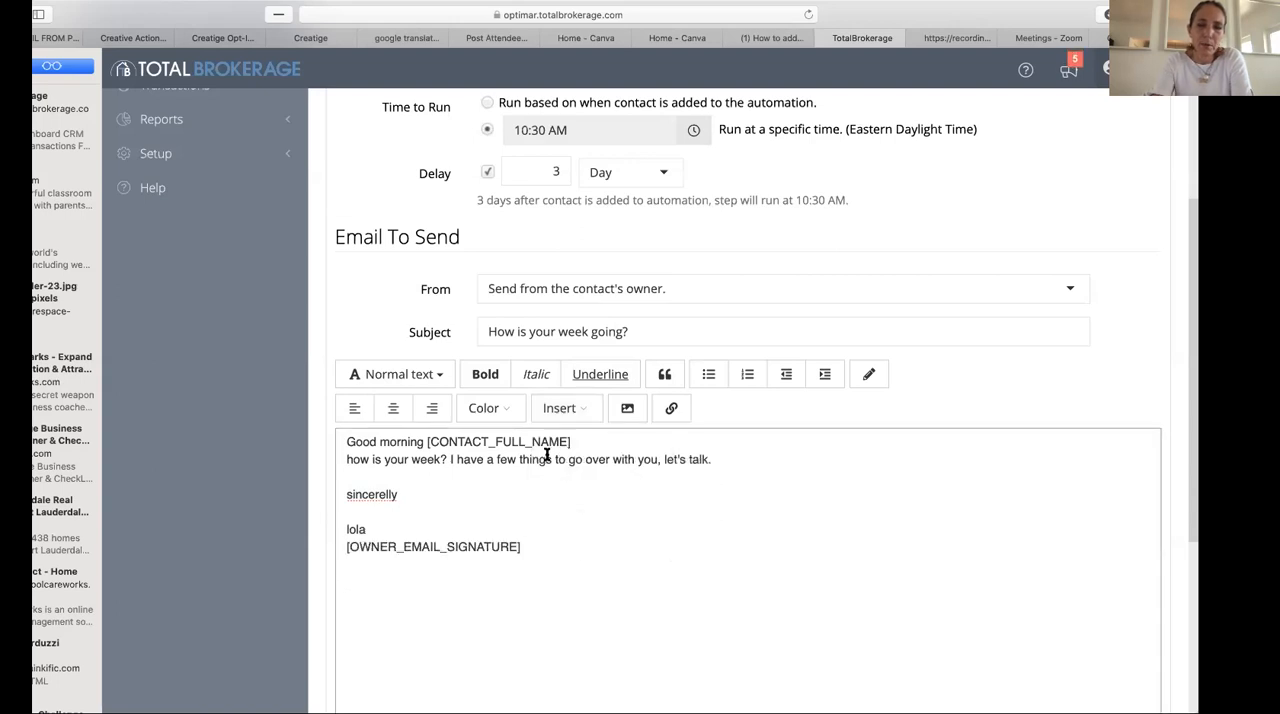
- Insert the unsubscribe link placeholder below the email signature and save the automation step
left_click(578, 406)
left_click(582, 540)
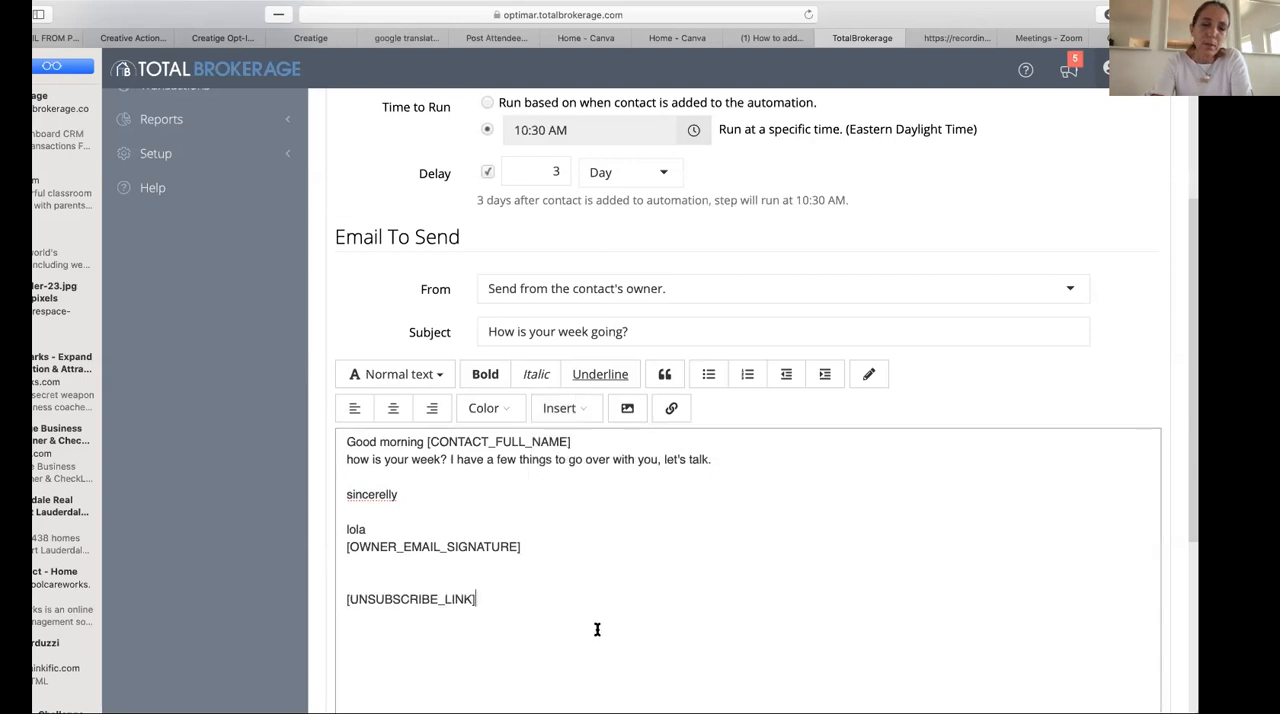
scroll(700, 660, "down", 3)
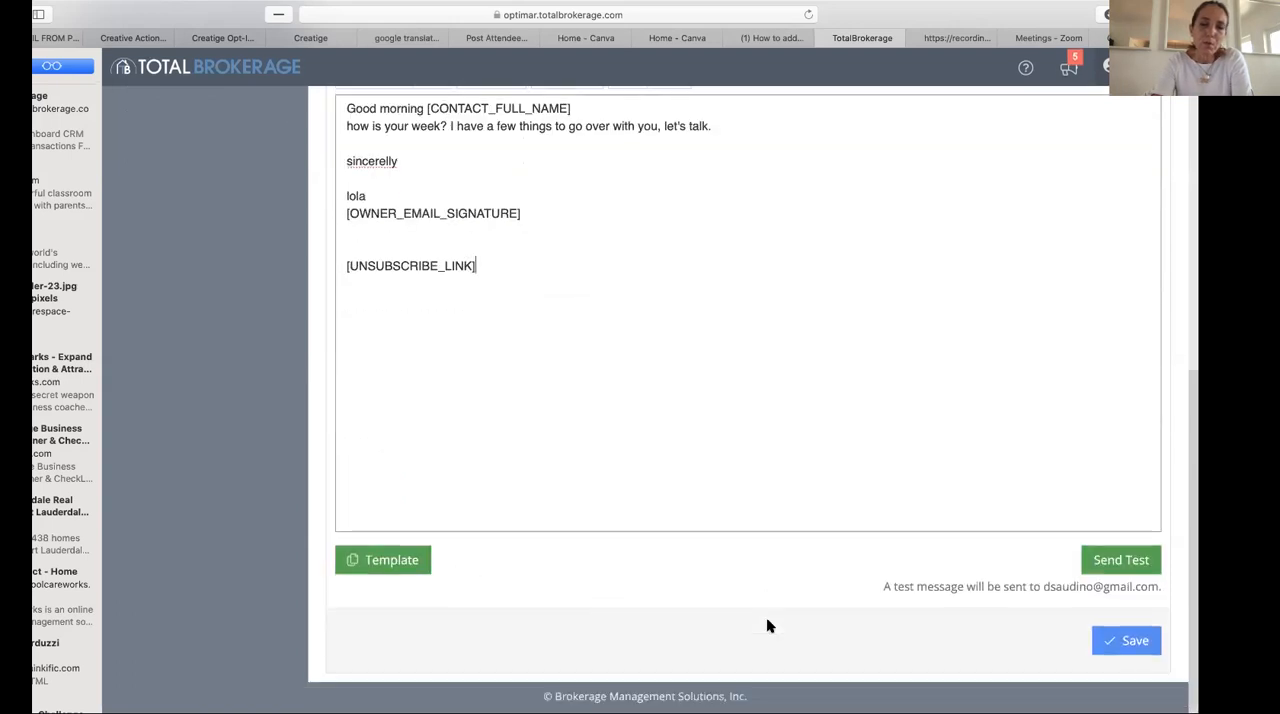
left_click(1125, 645)
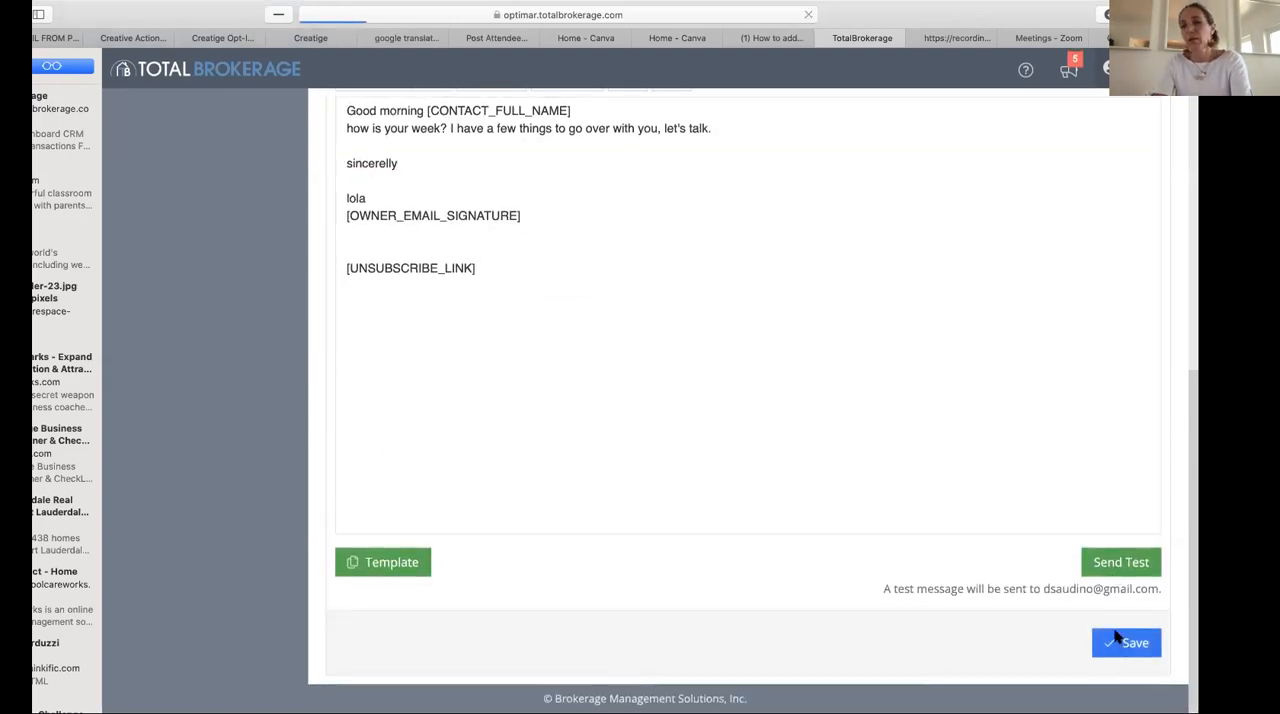
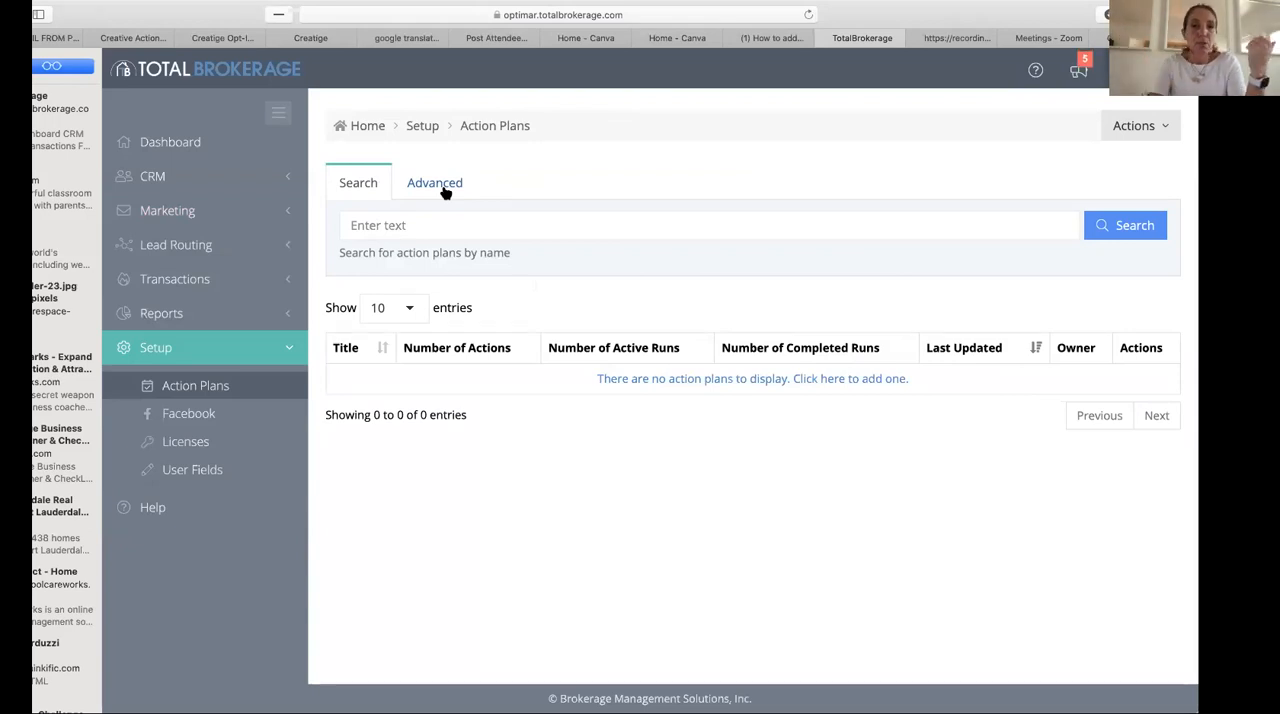
- Start a new action plan and title it "new client"
left_click(1146, 132)
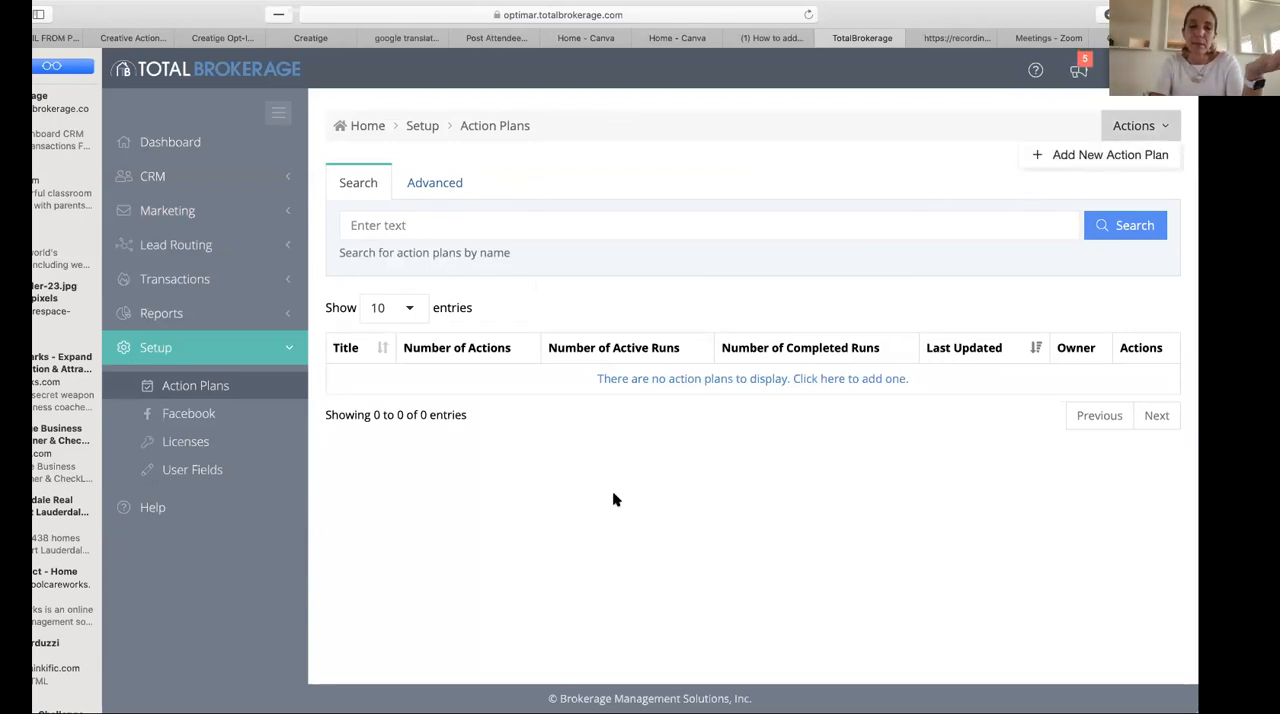
left_click(729, 380)
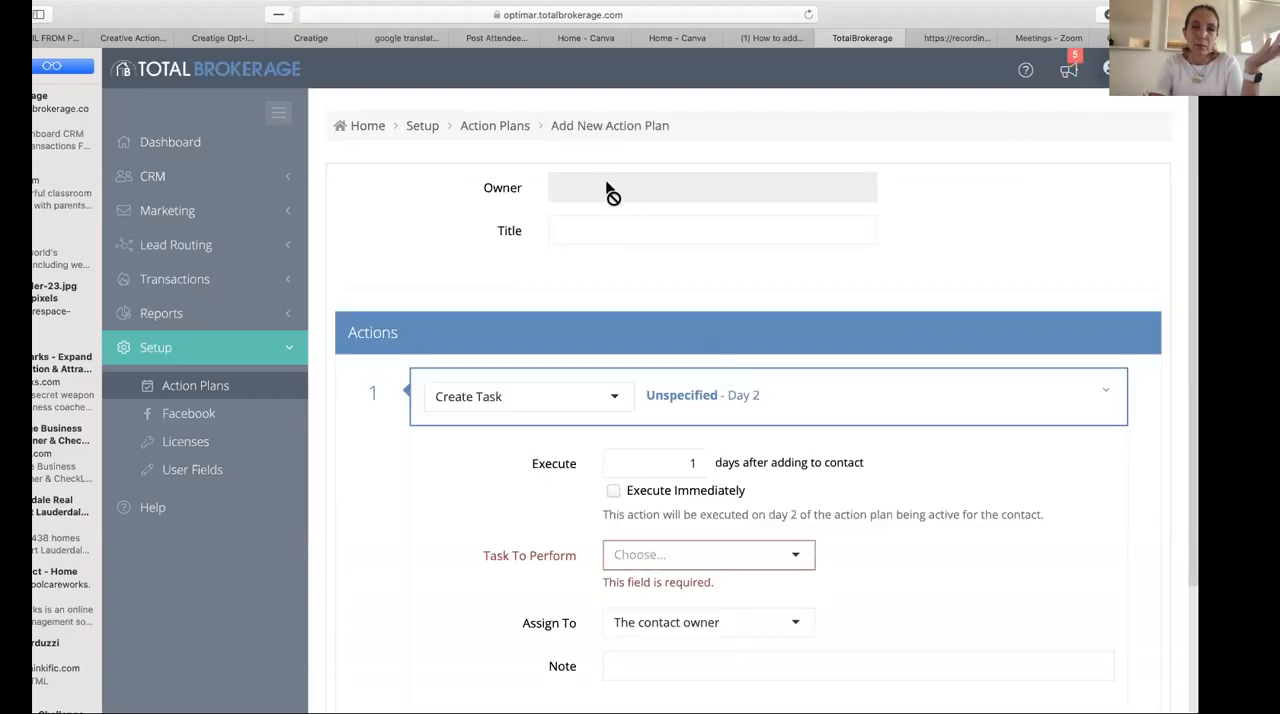
left_click(572, 239)
type("n")
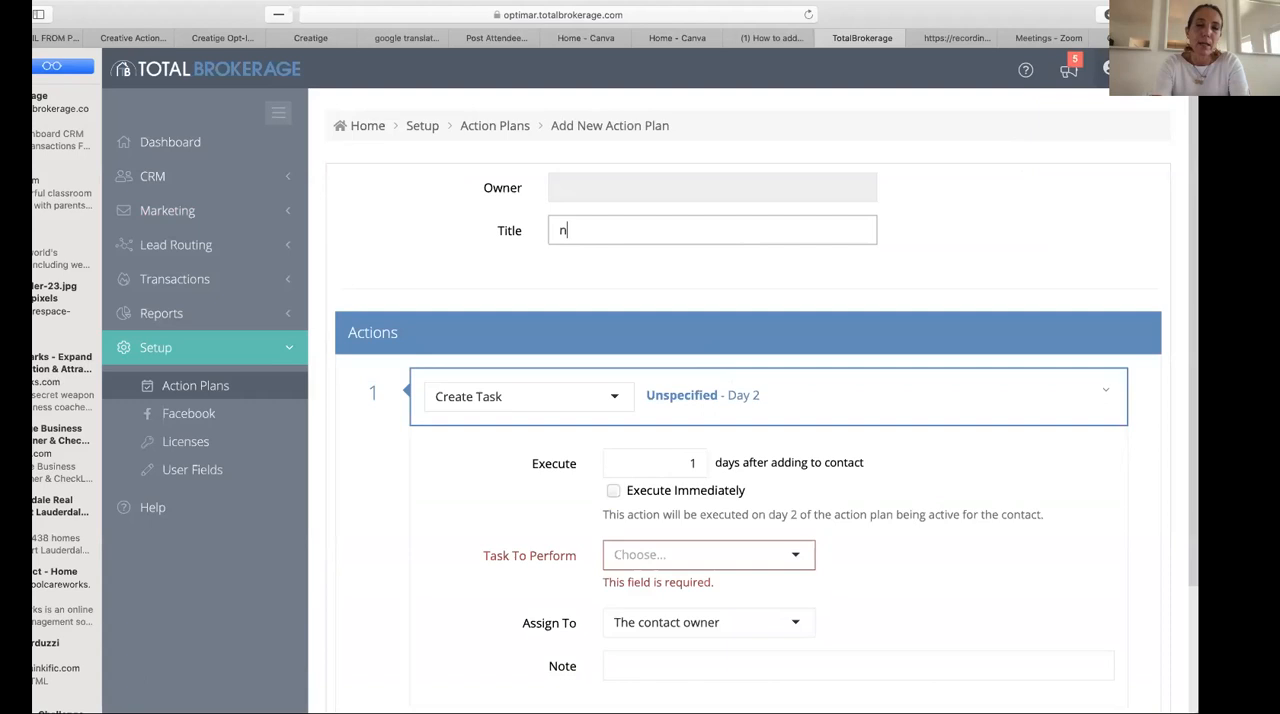
type("ew client")
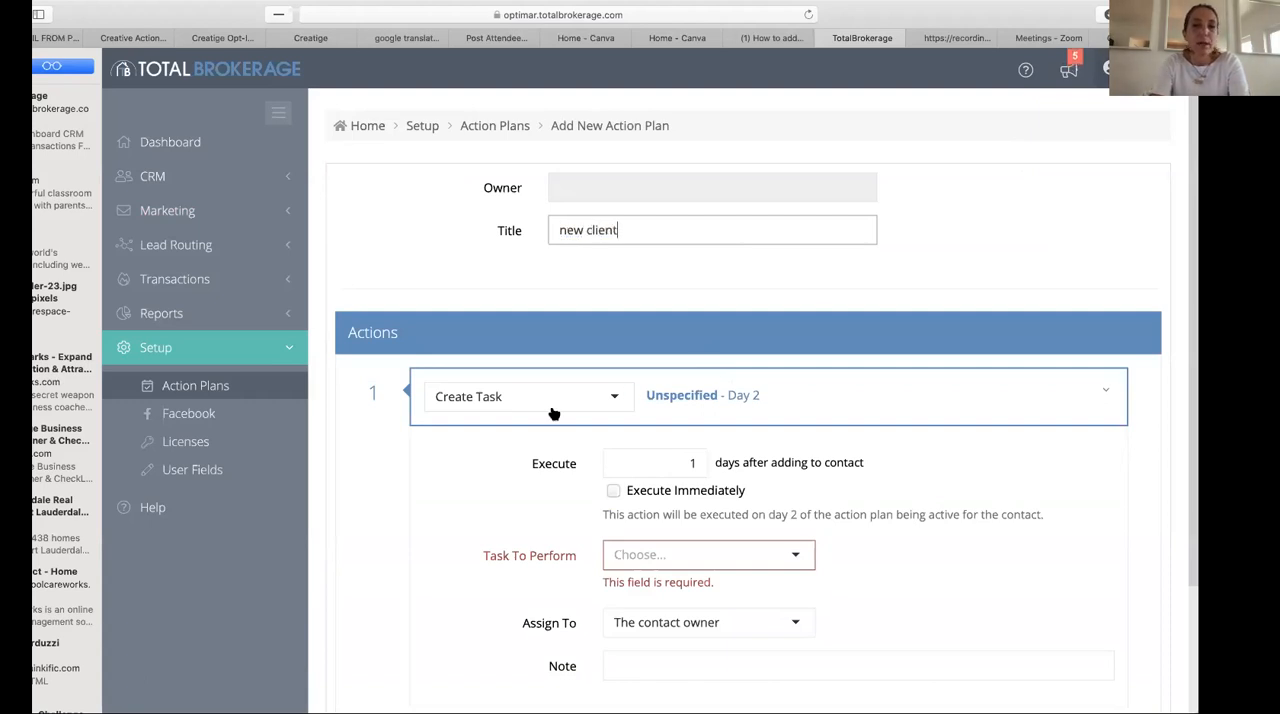
- Set the first action to create a Contact task that executes immediately and is assigned to the contact owner
left_click(537, 406)
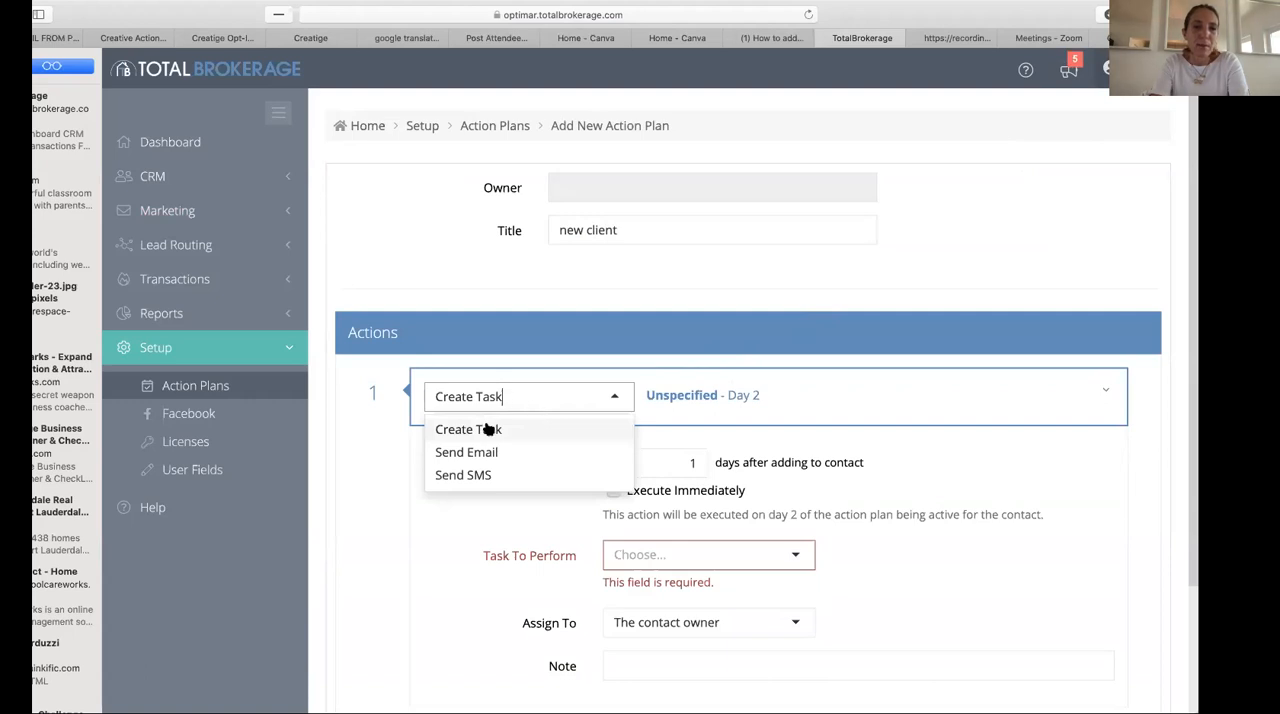
left_click(489, 428)
left_click(735, 372)
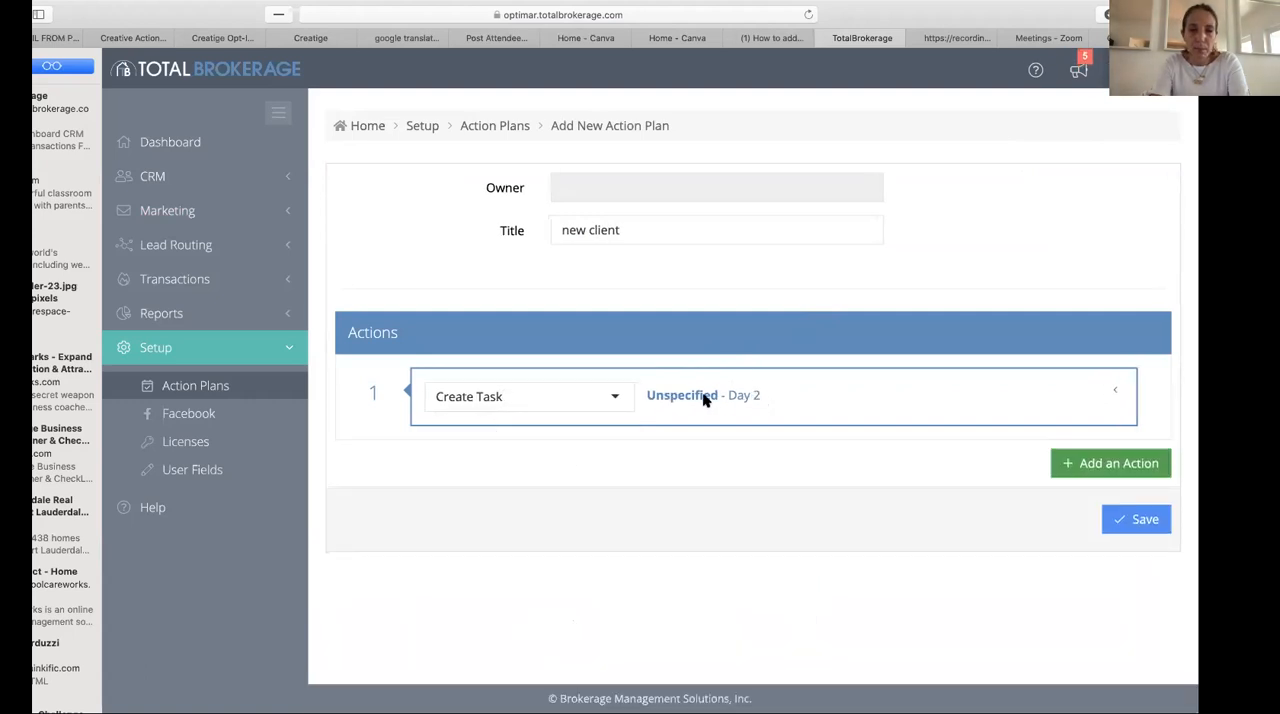
left_click(1115, 390)
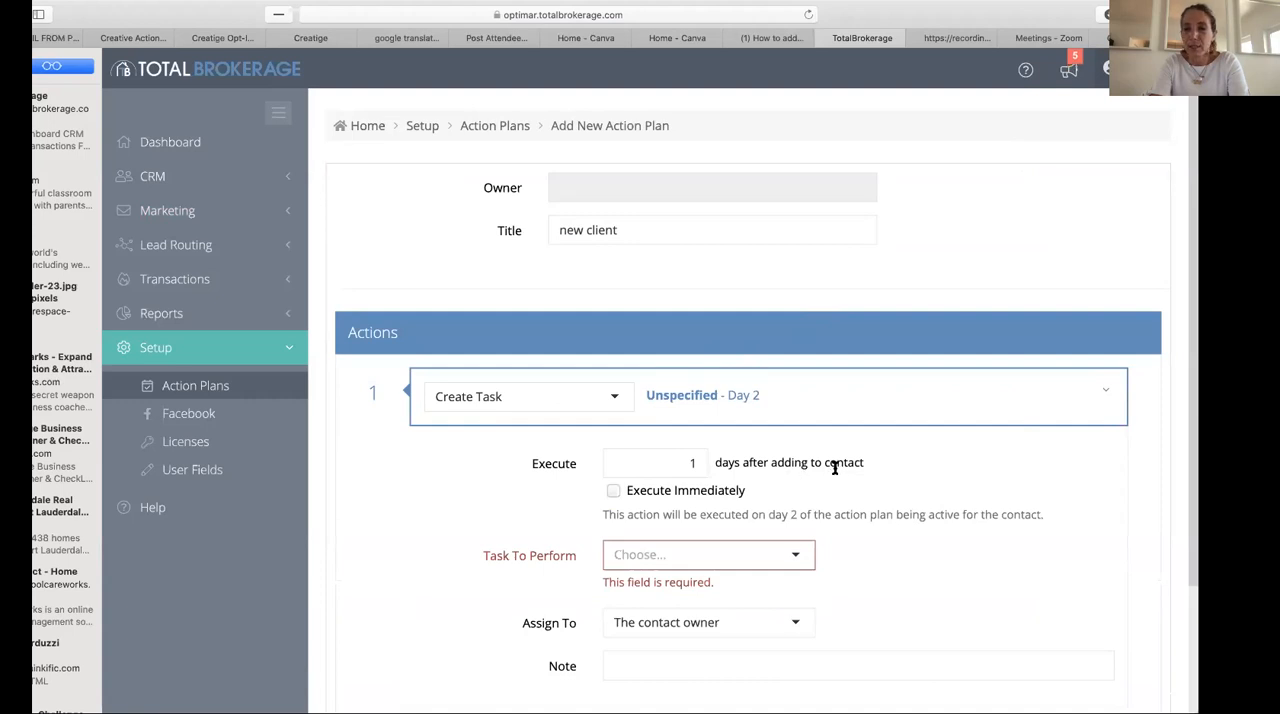
scroll(706, 486, "down", 2)
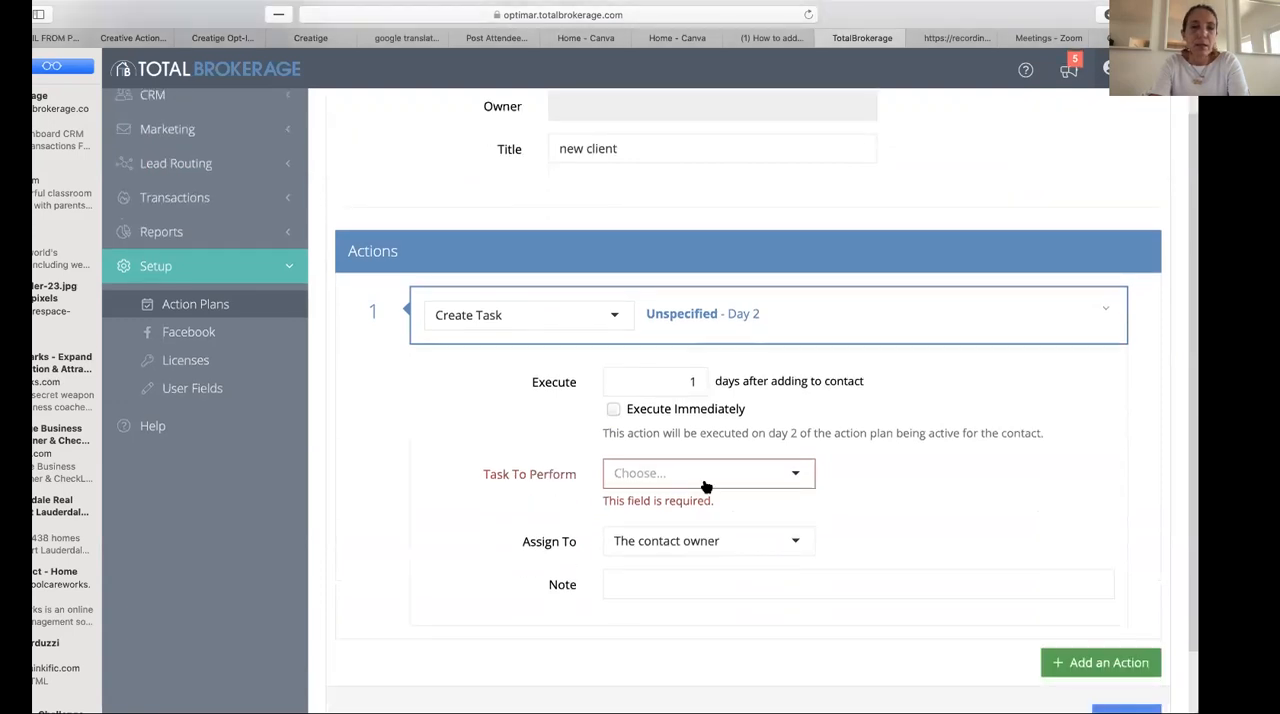
left_click(612, 410)
left_click(636, 473)
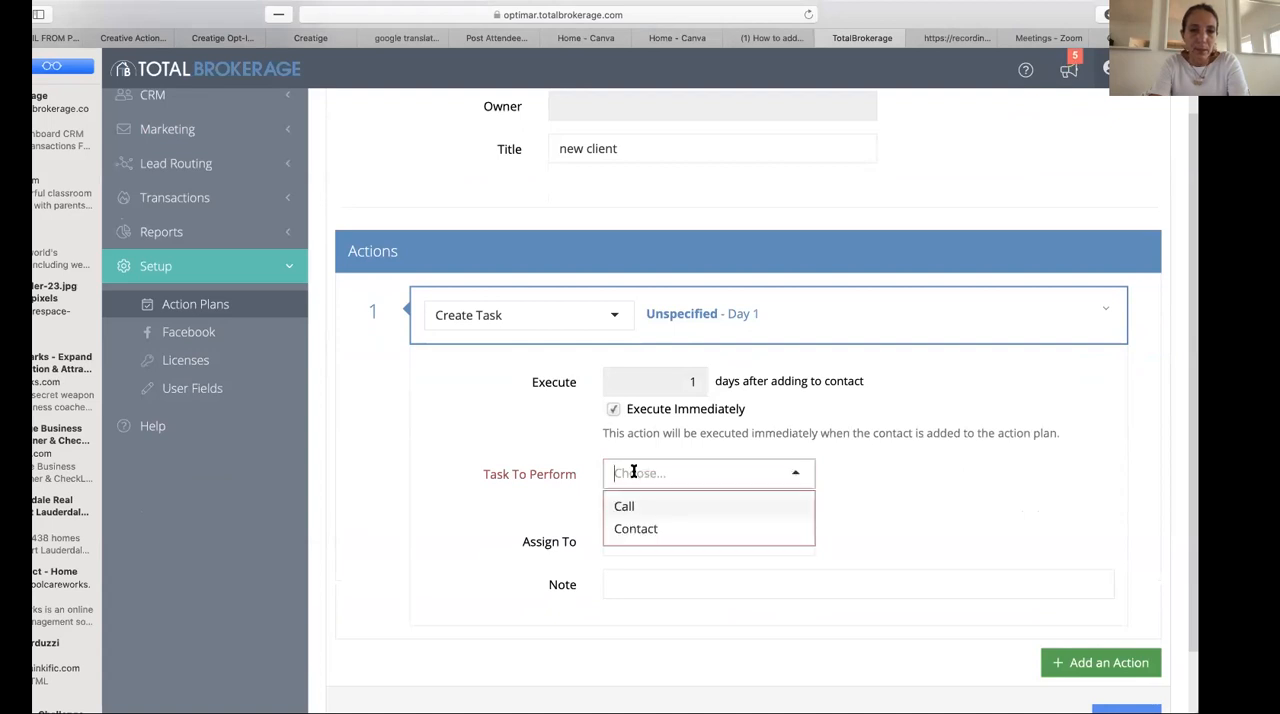
left_click(652, 527)
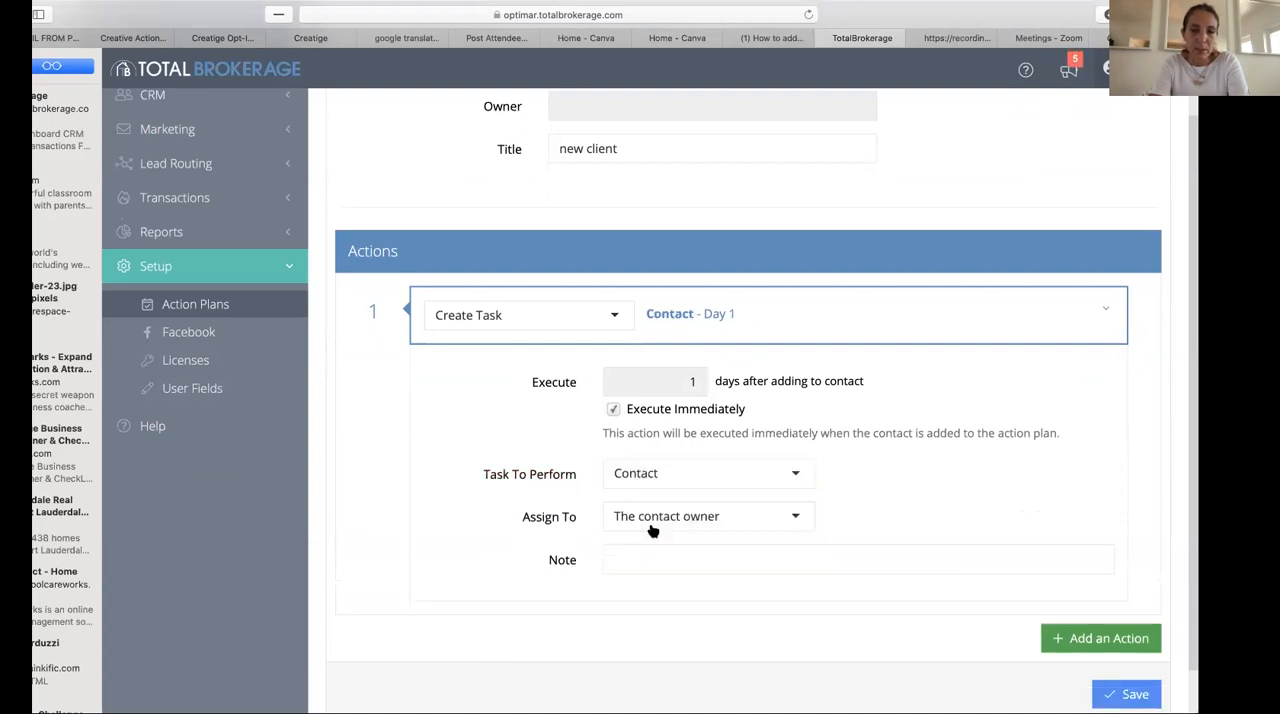
left_click(670, 557)
left_click(791, 515)
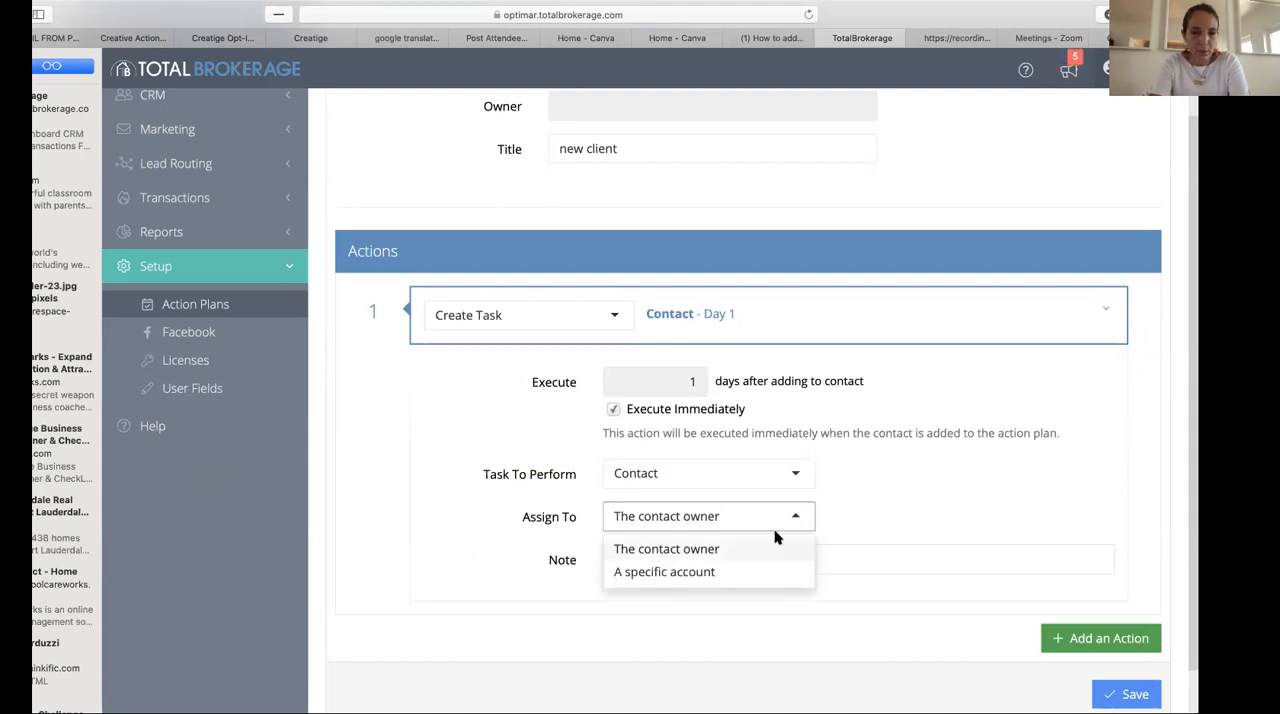
left_click(743, 548)
- Add a second action of type Send Email that executes immediately
scroll(882, 553, "down", 1)
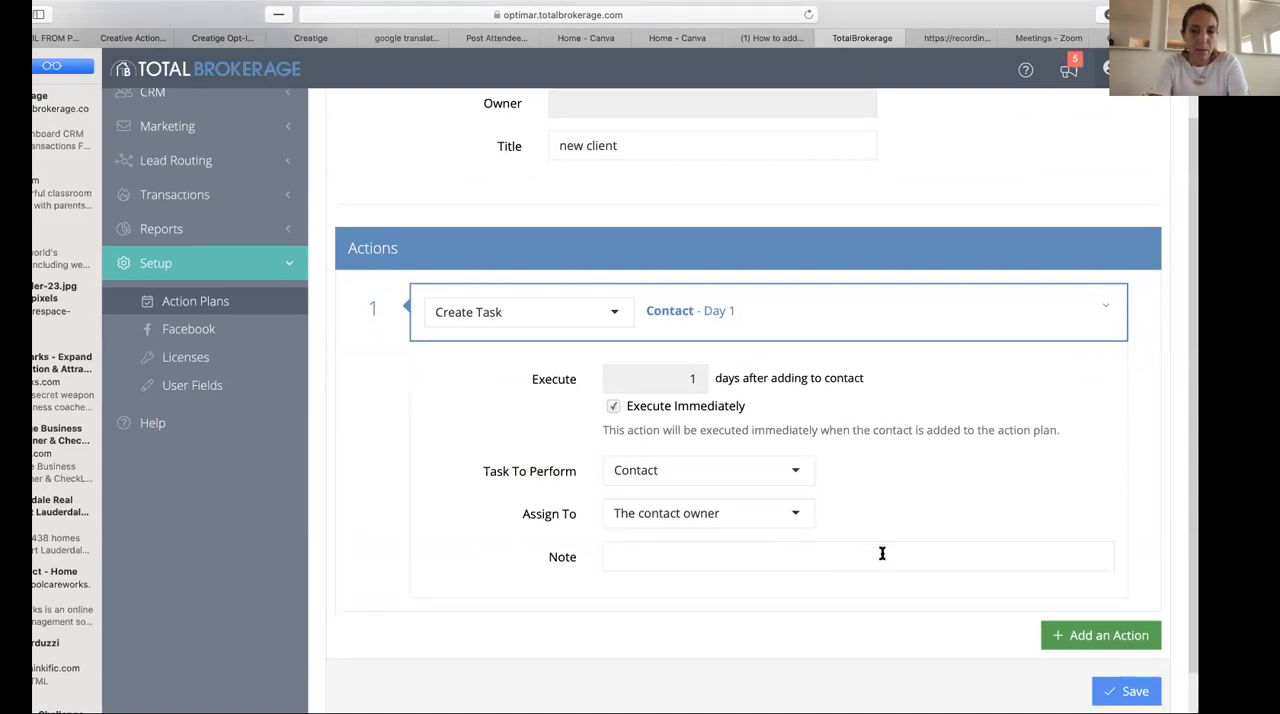
left_click(1076, 596)
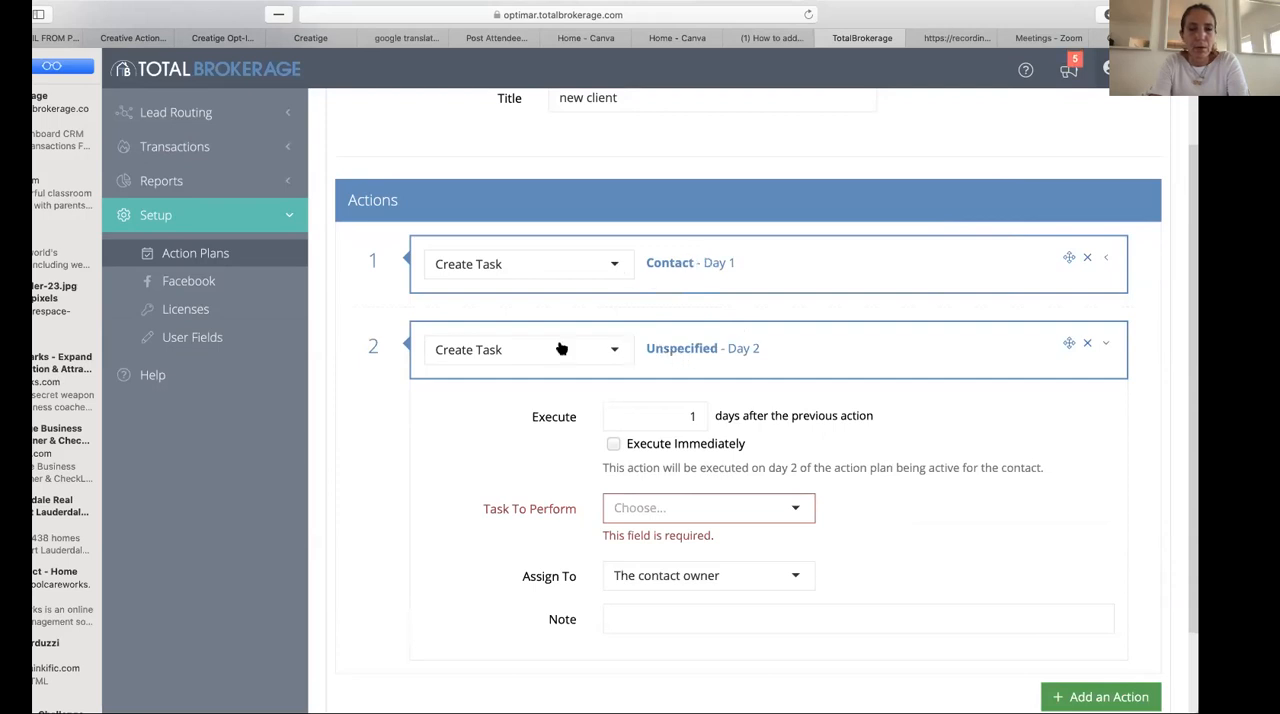
left_click(613, 352)
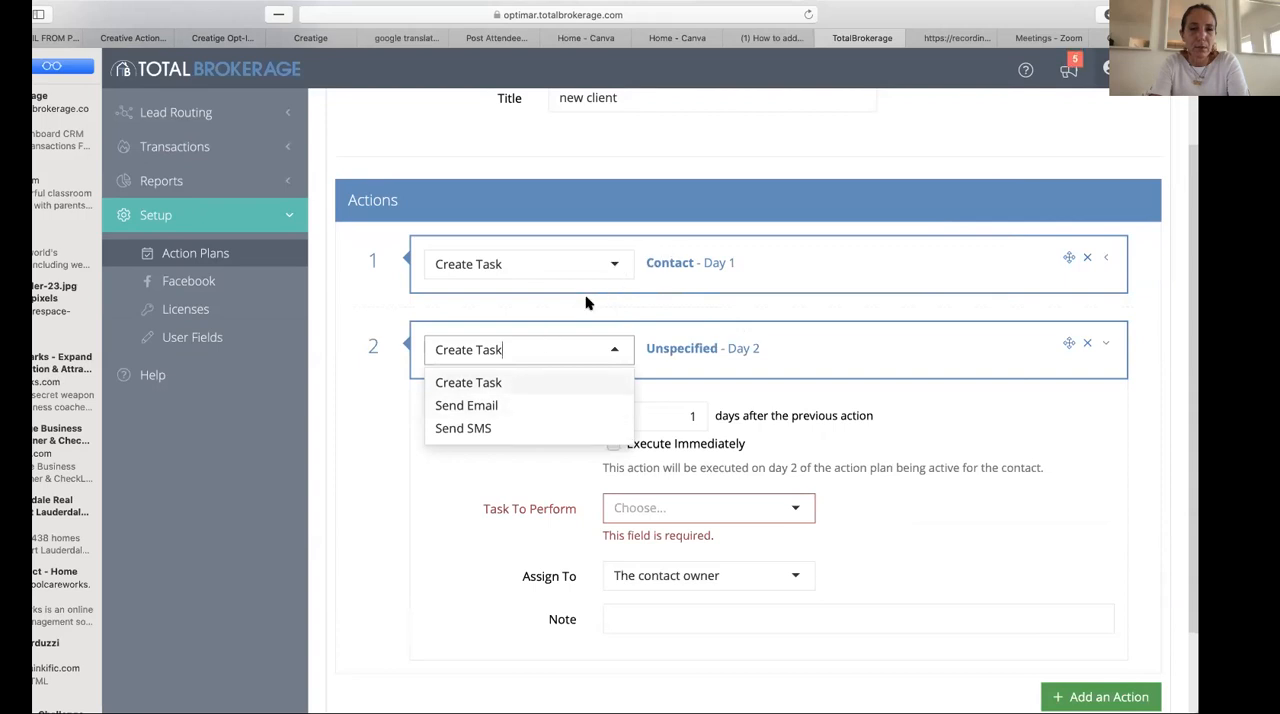
left_click(520, 406)
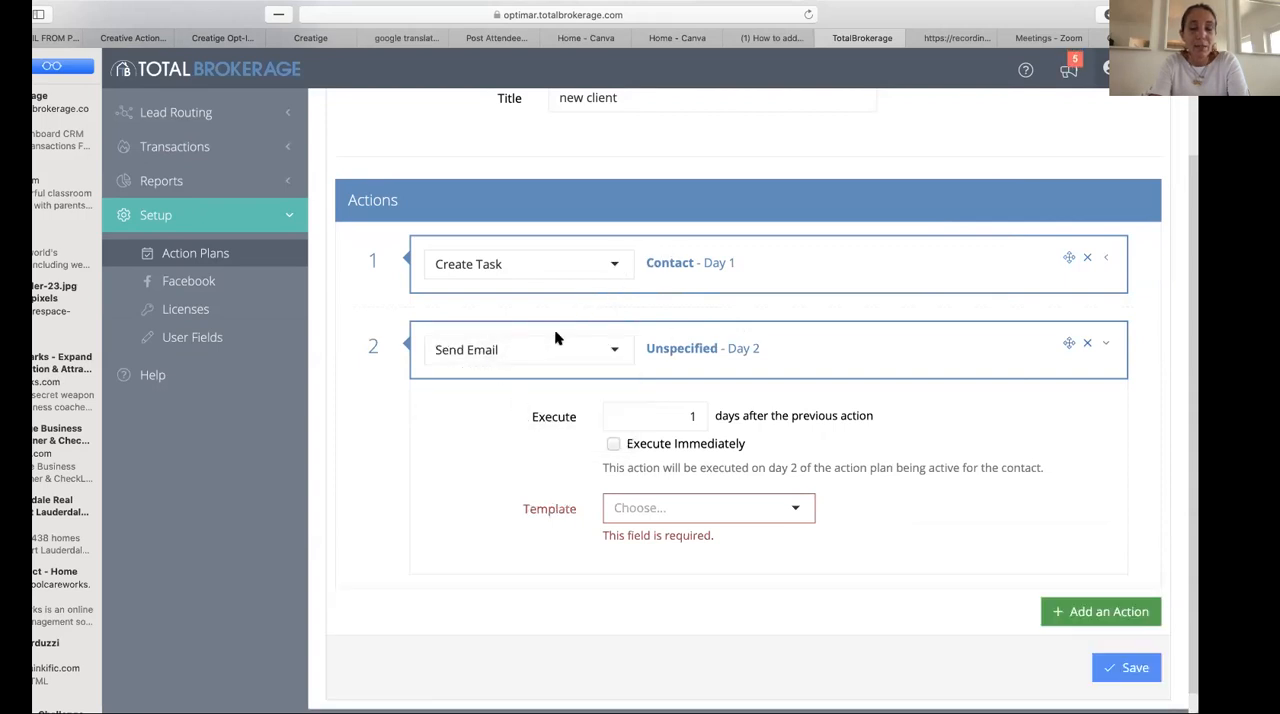
left_click(692, 416)
left_click(614, 445)
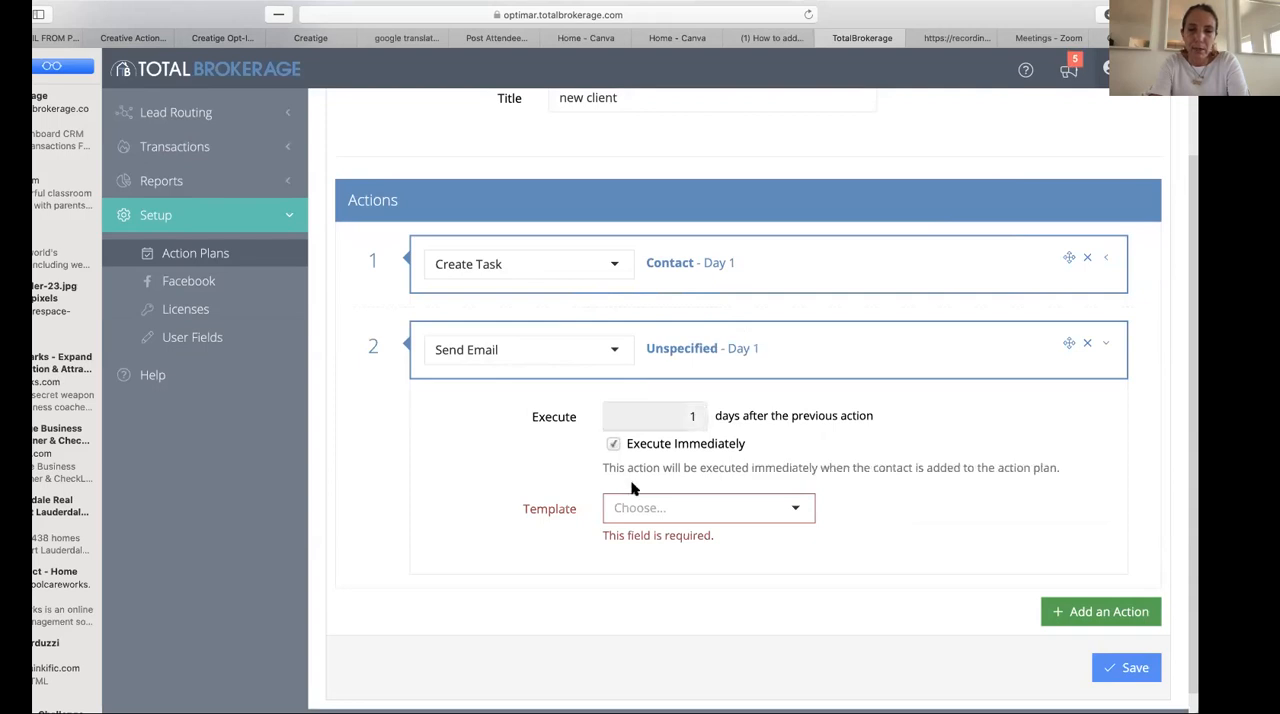
- Look through the email templates available for the second action
left_click(796, 507)
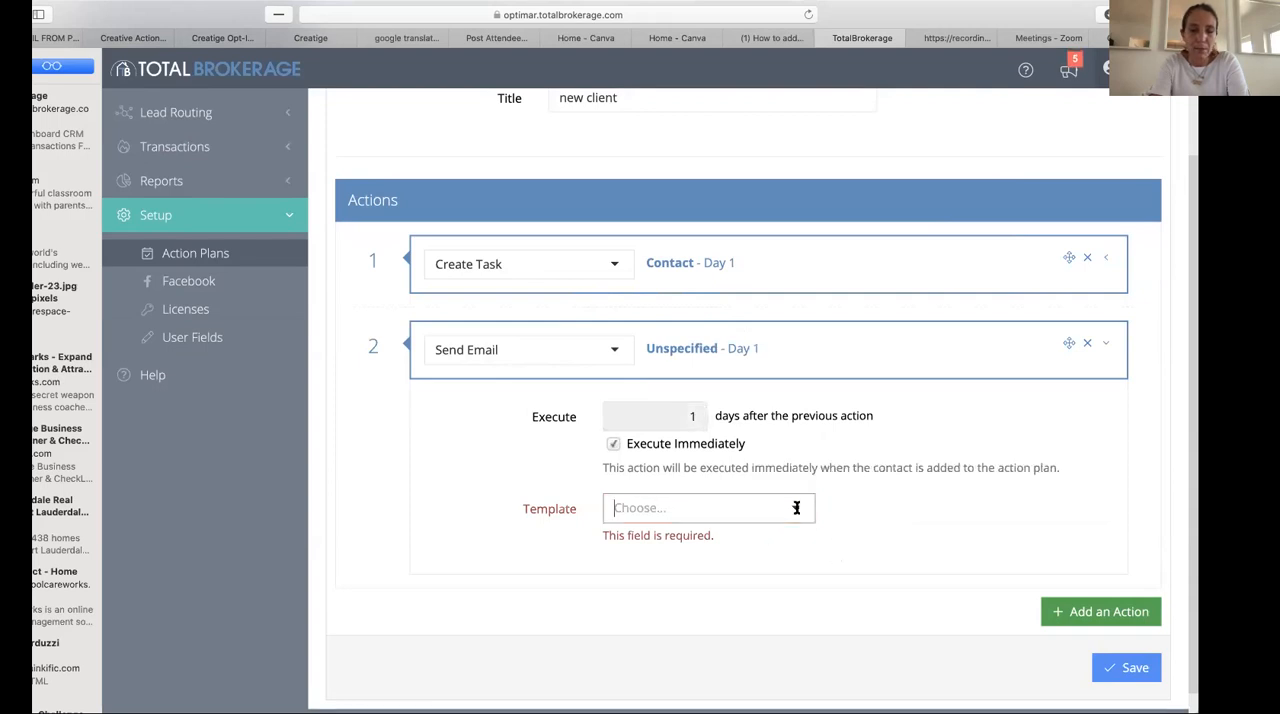
scroll(795, 548, "down", 3)
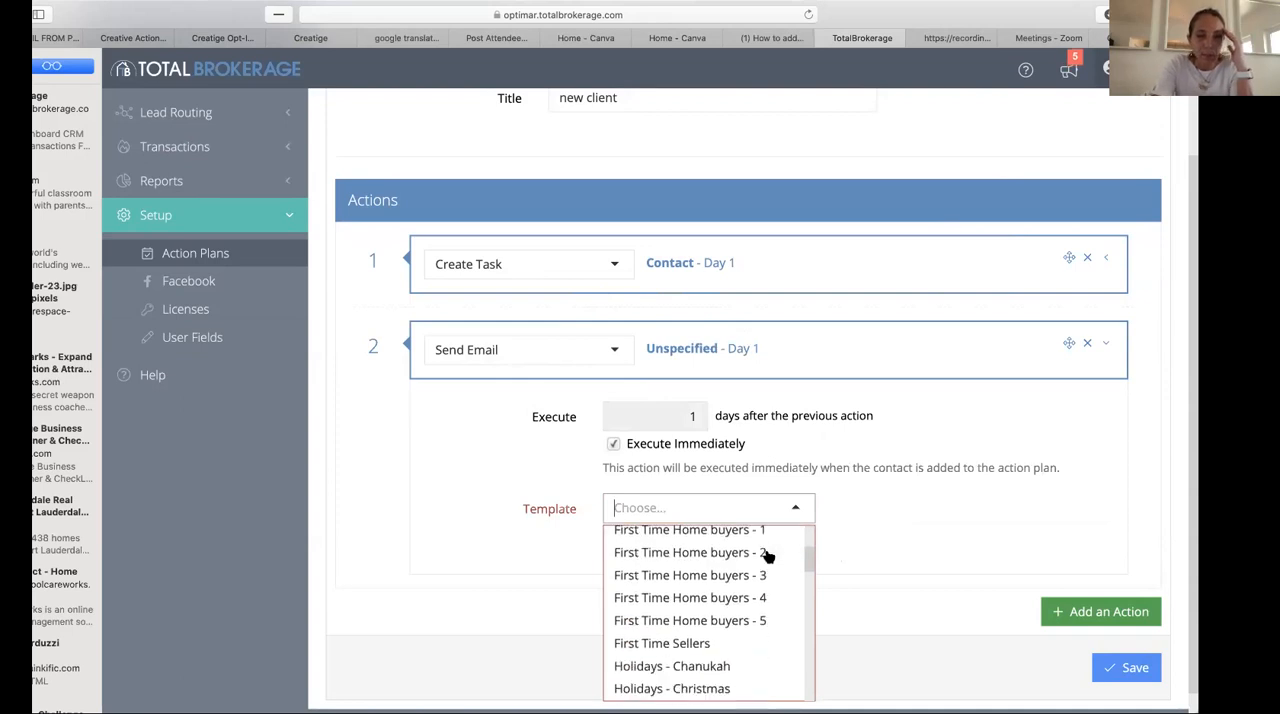
scroll(785, 556, "down", 3)
scroll(768, 556, "down", 8)
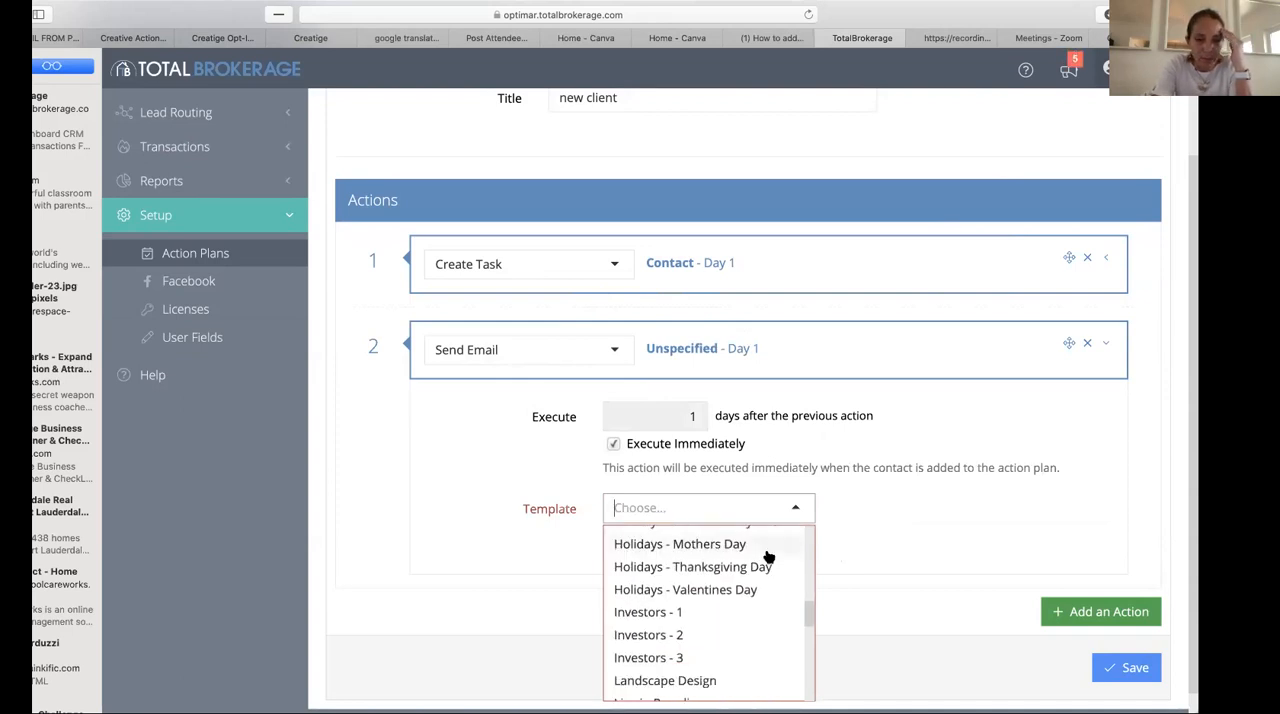
scroll(768, 556, "down", 10)
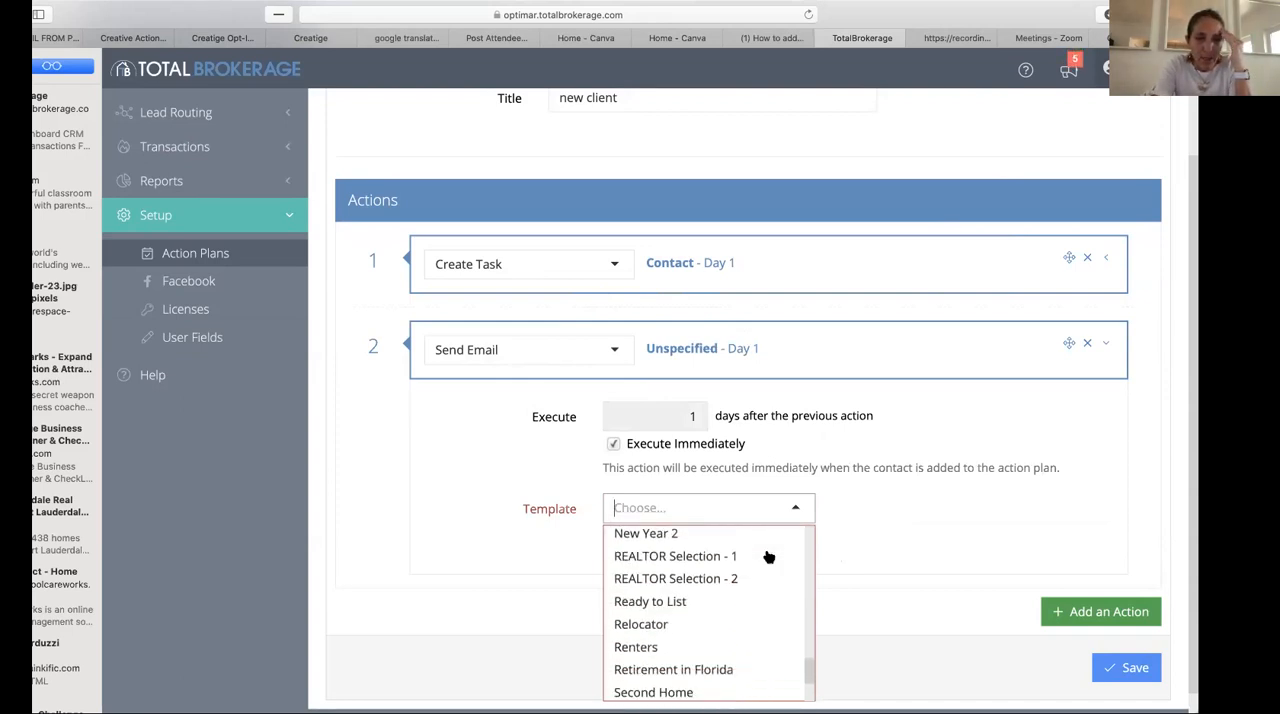
scroll(768, 556, "up", 20)
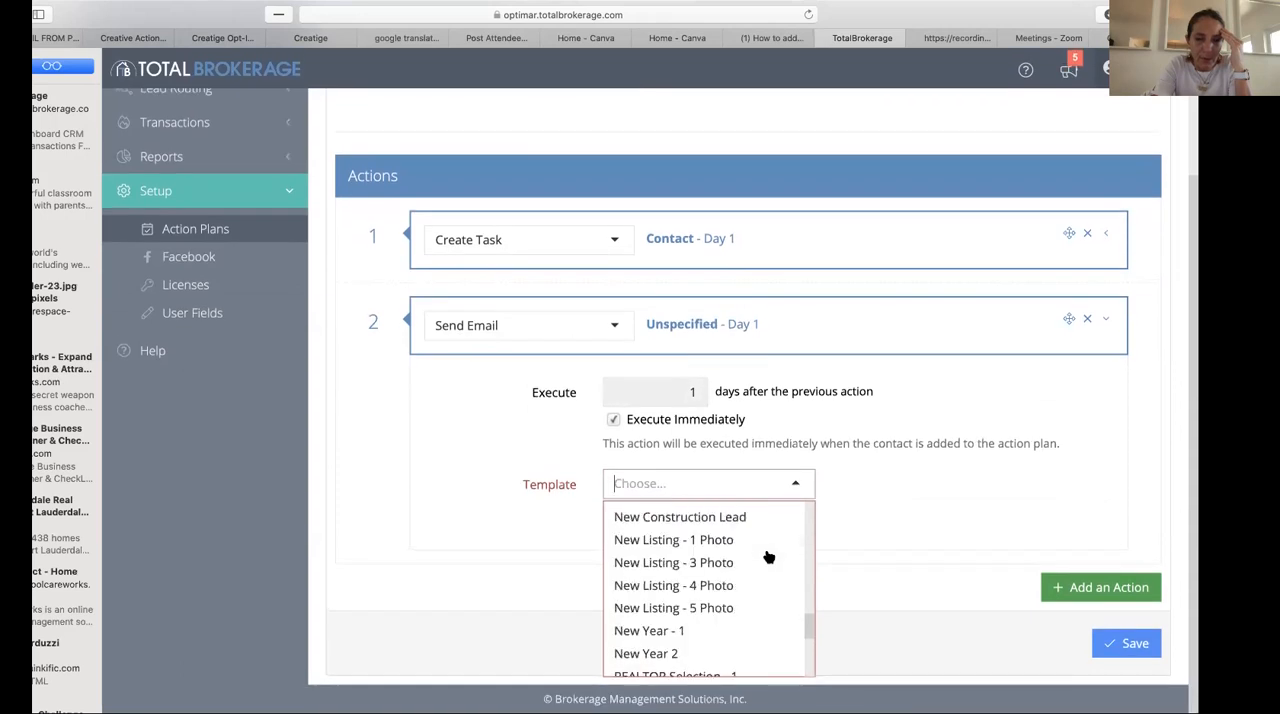
scroll(768, 556, "down", 5)
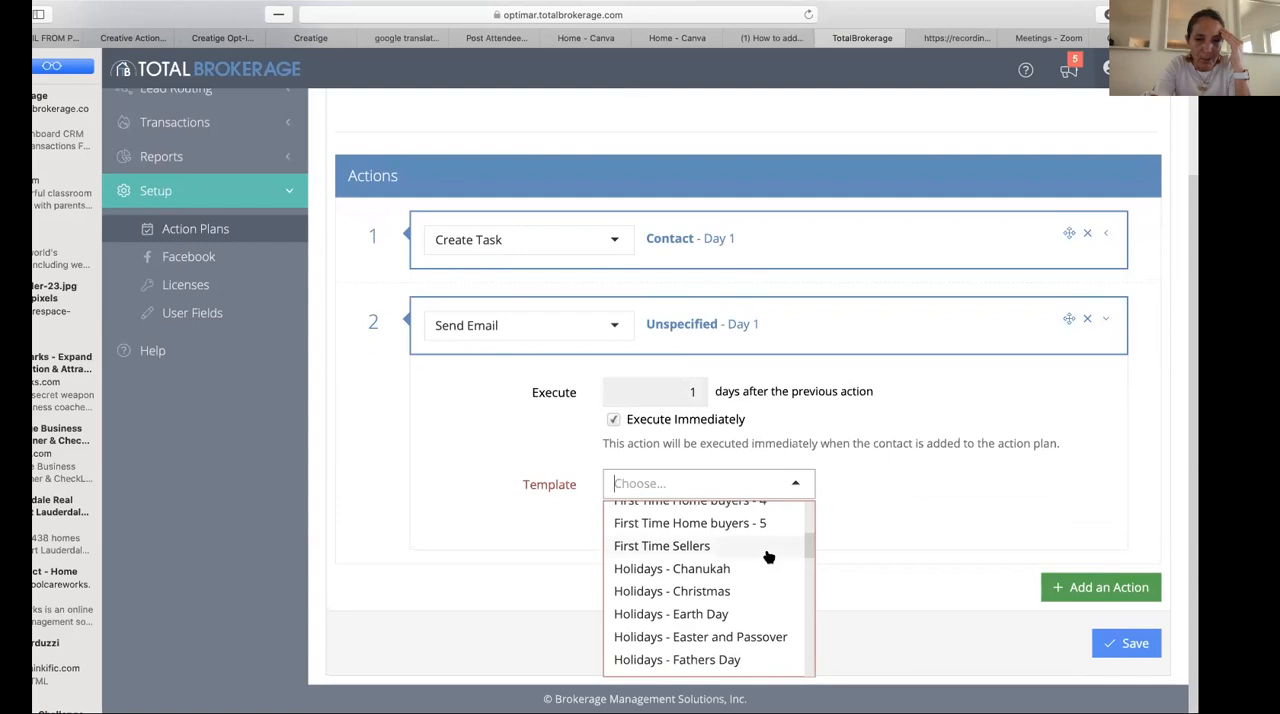
scroll(768, 556, "up", 5)
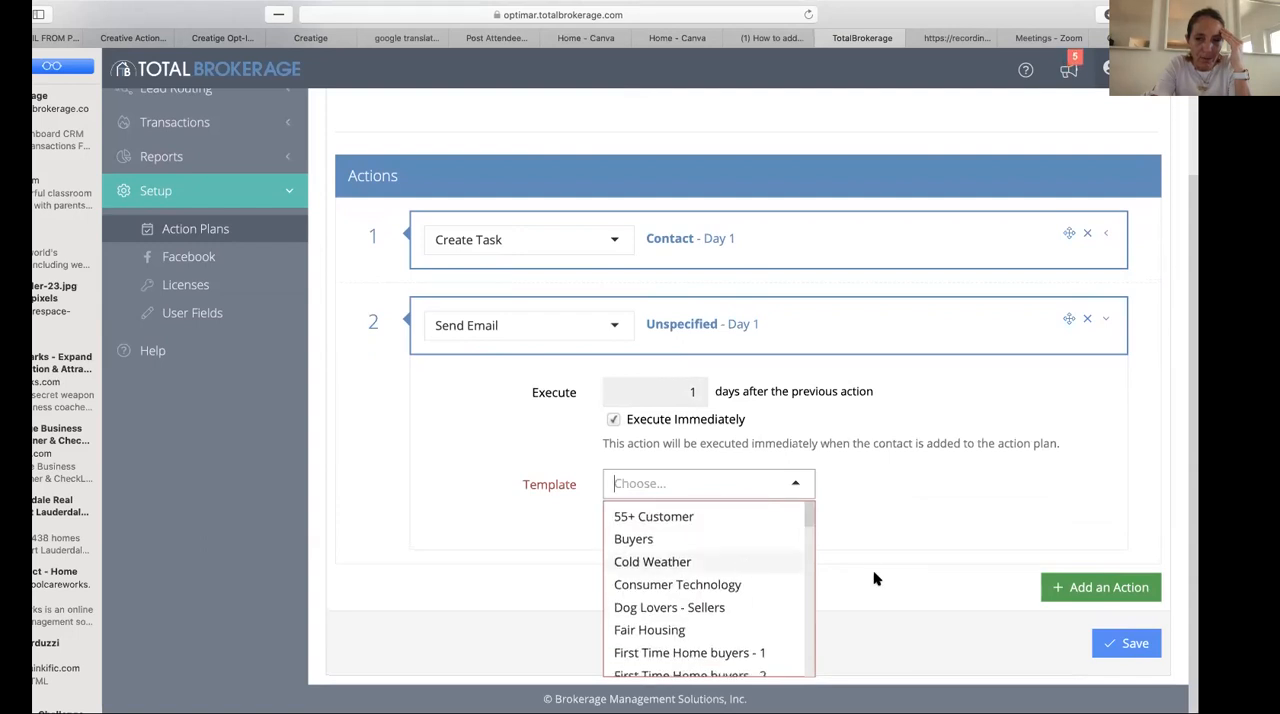
left_click(877, 510)
- Add a third action, and choose the Buyers template for the second action's email
left_click(1115, 591)
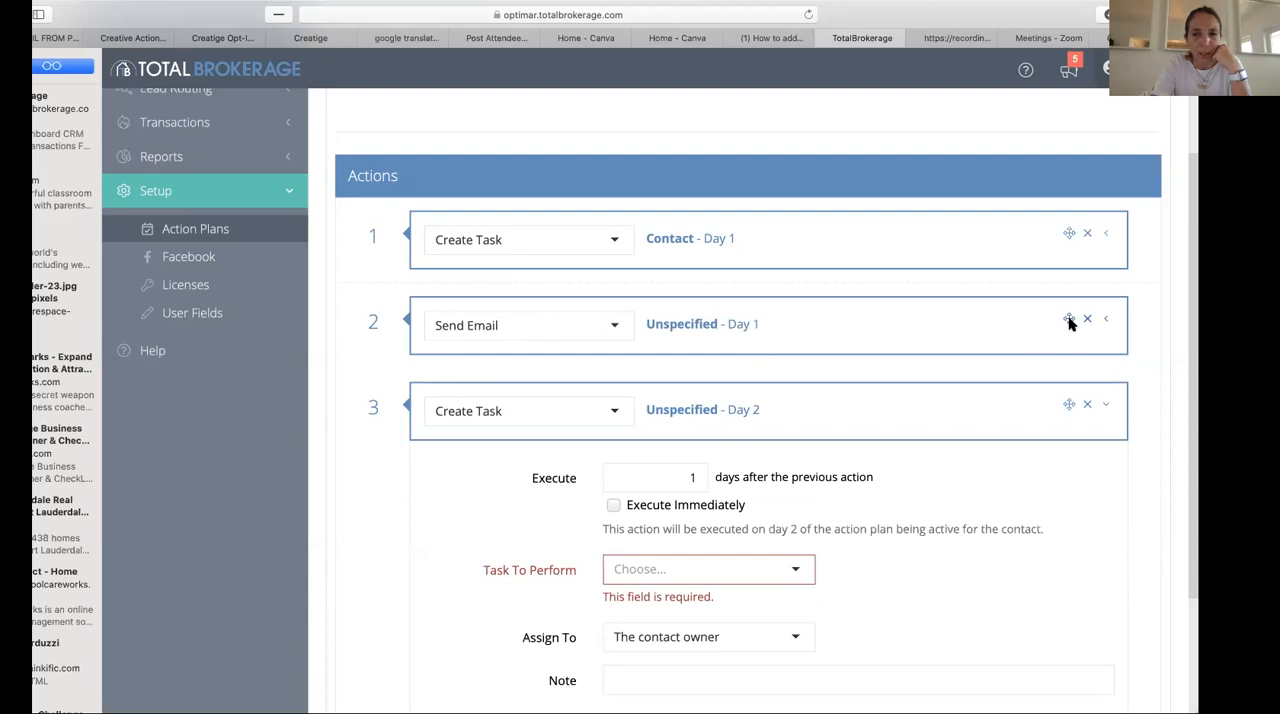
left_click(1104, 320)
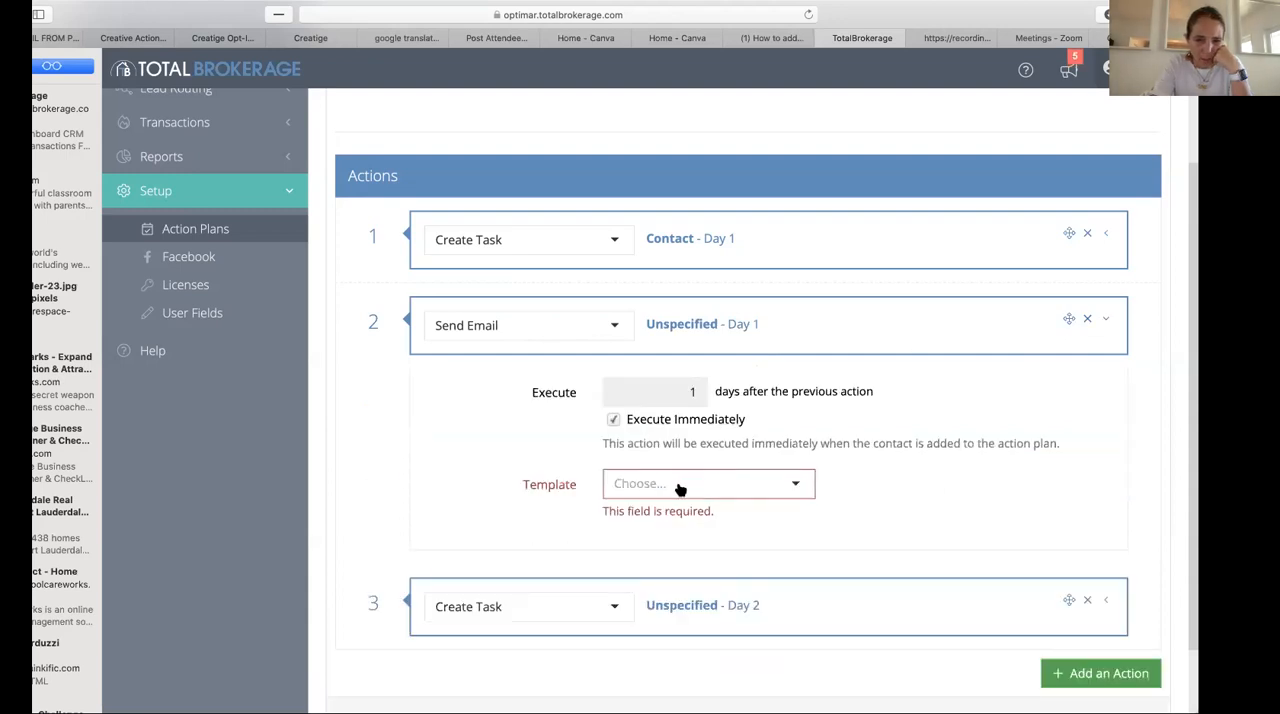
left_click(753, 486)
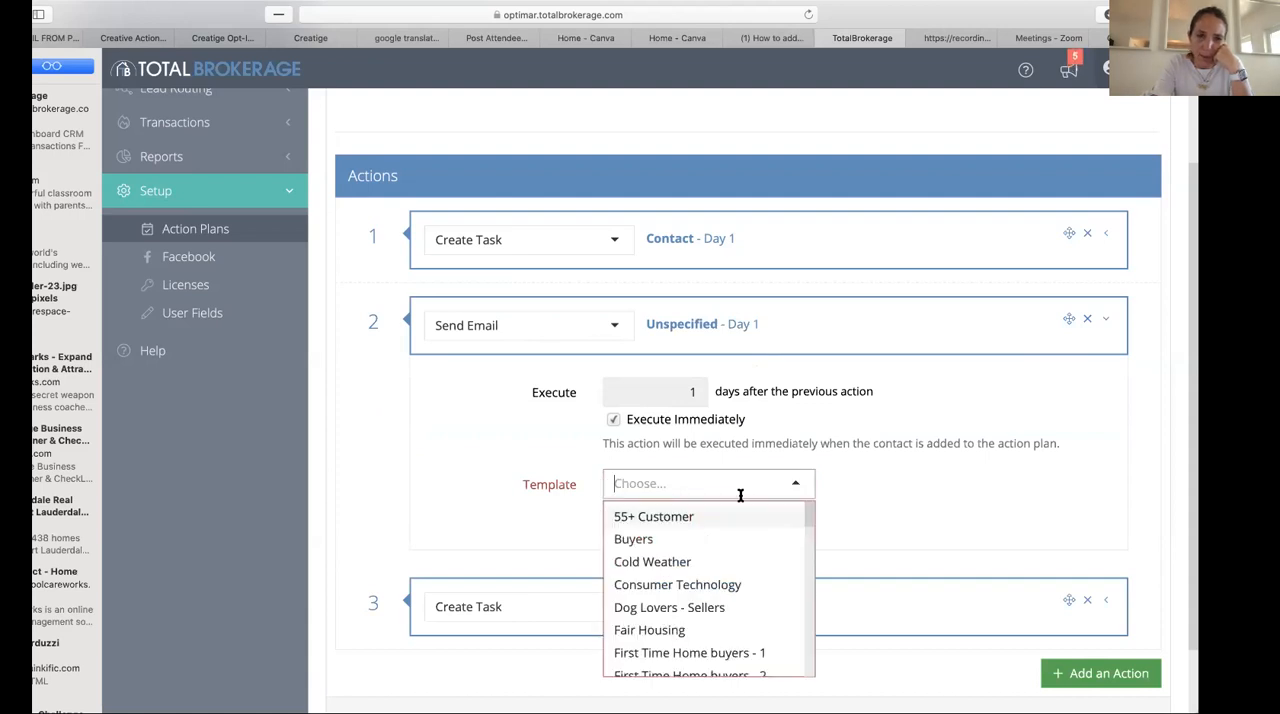
left_click(677, 539)
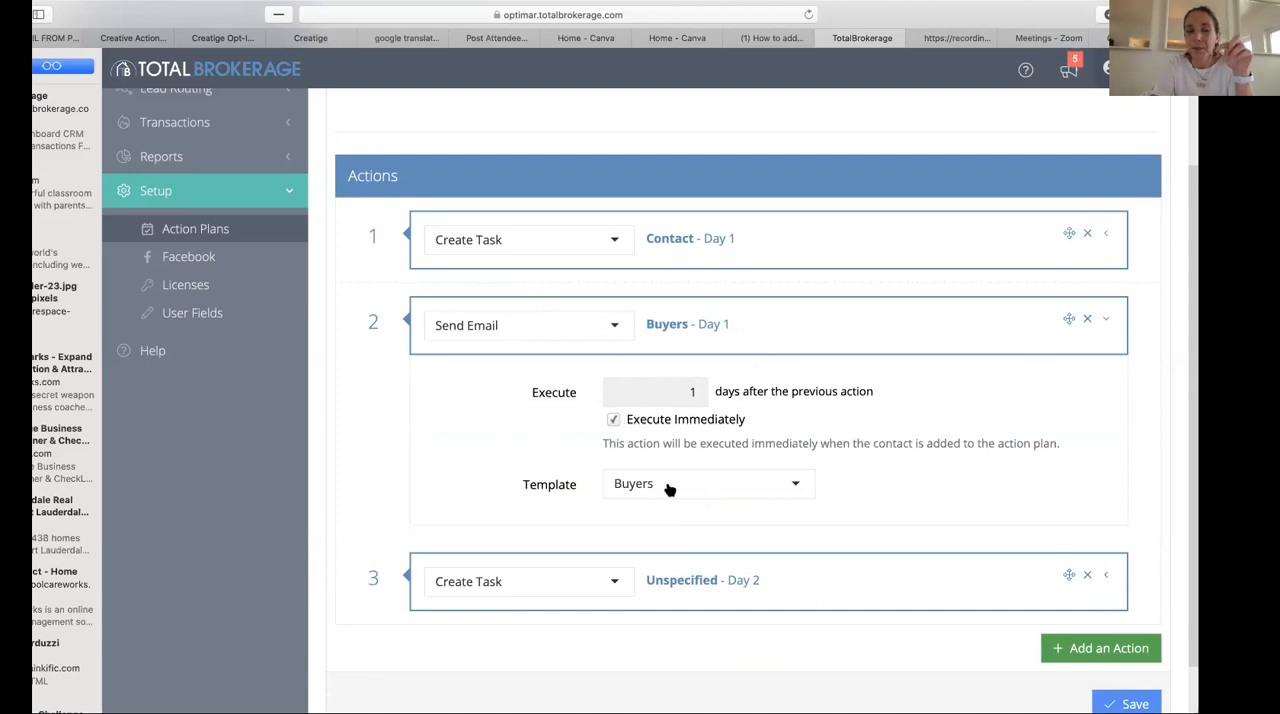
- Keep Create Task as the third action's type and try to save the action plan
left_click(614, 582)
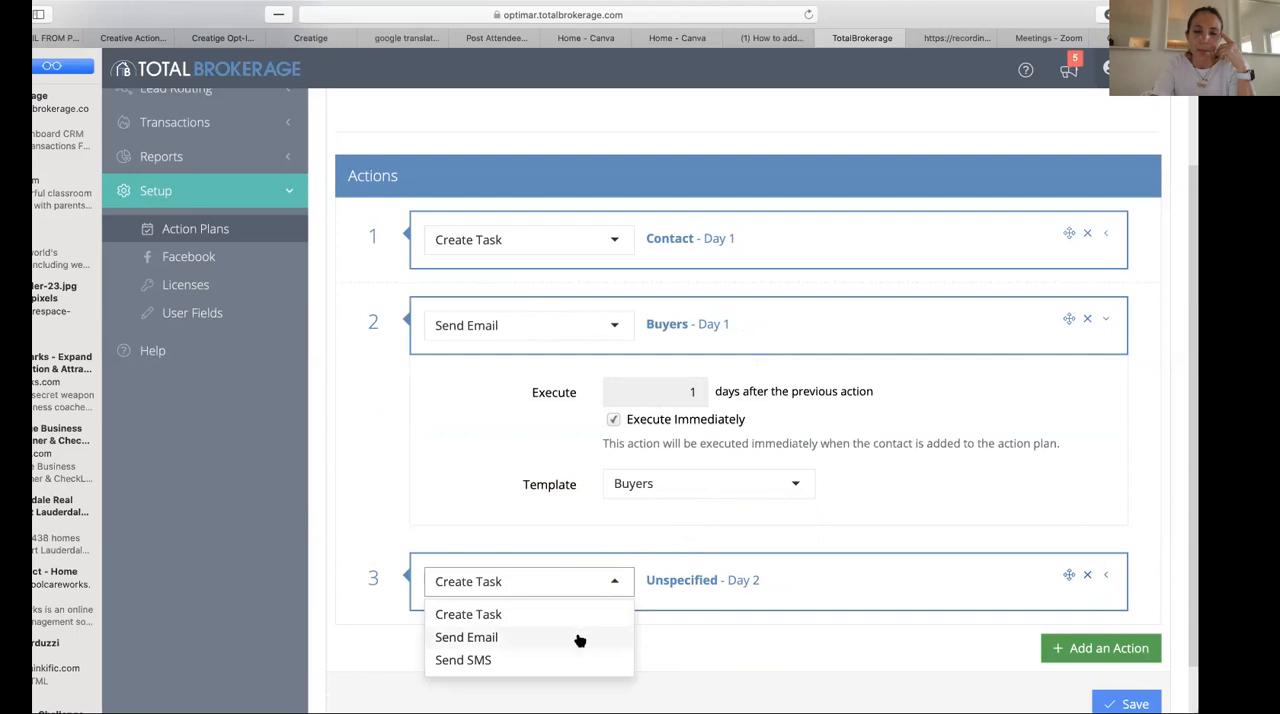
left_click(494, 617)
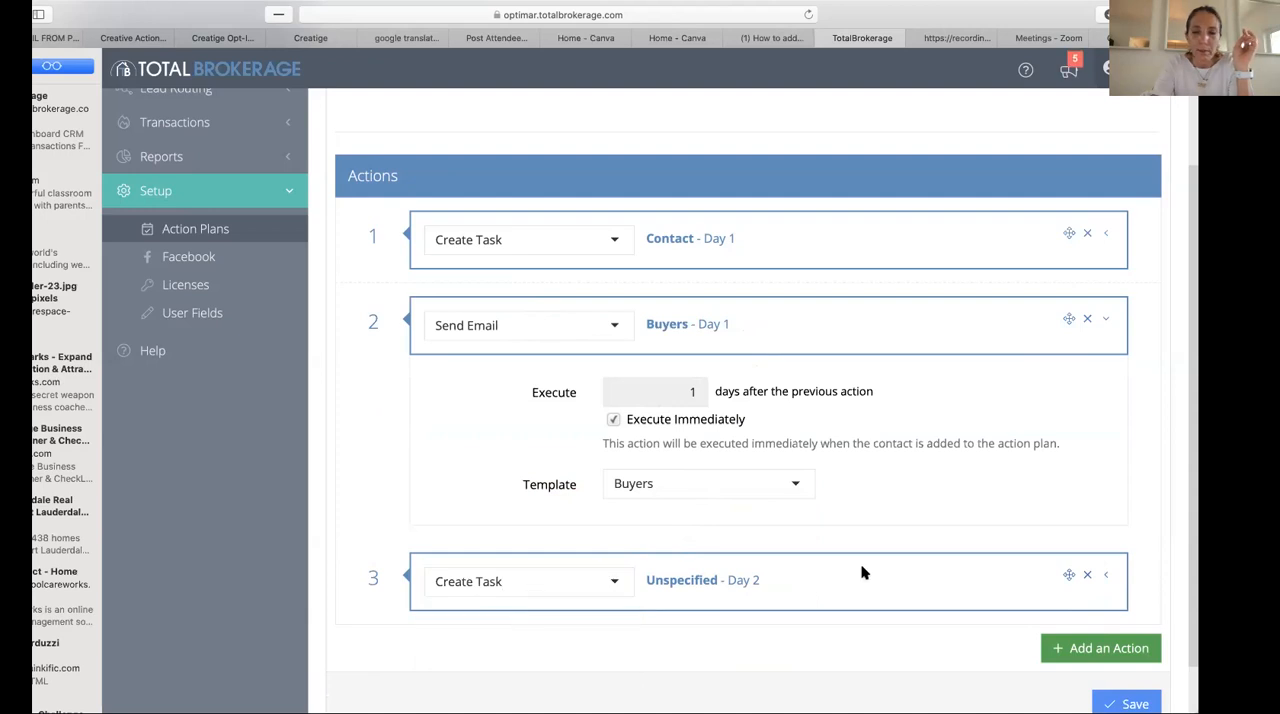
left_click(706, 583)
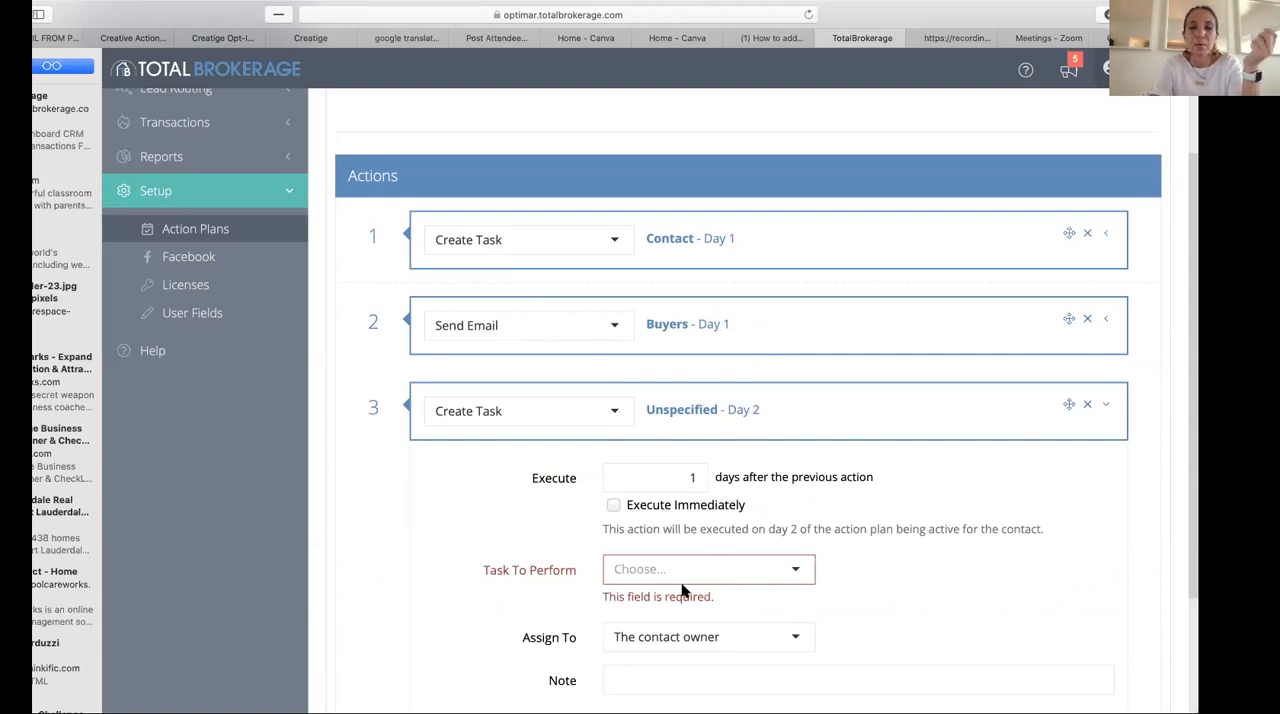
scroll(662, 654, "down", 3)
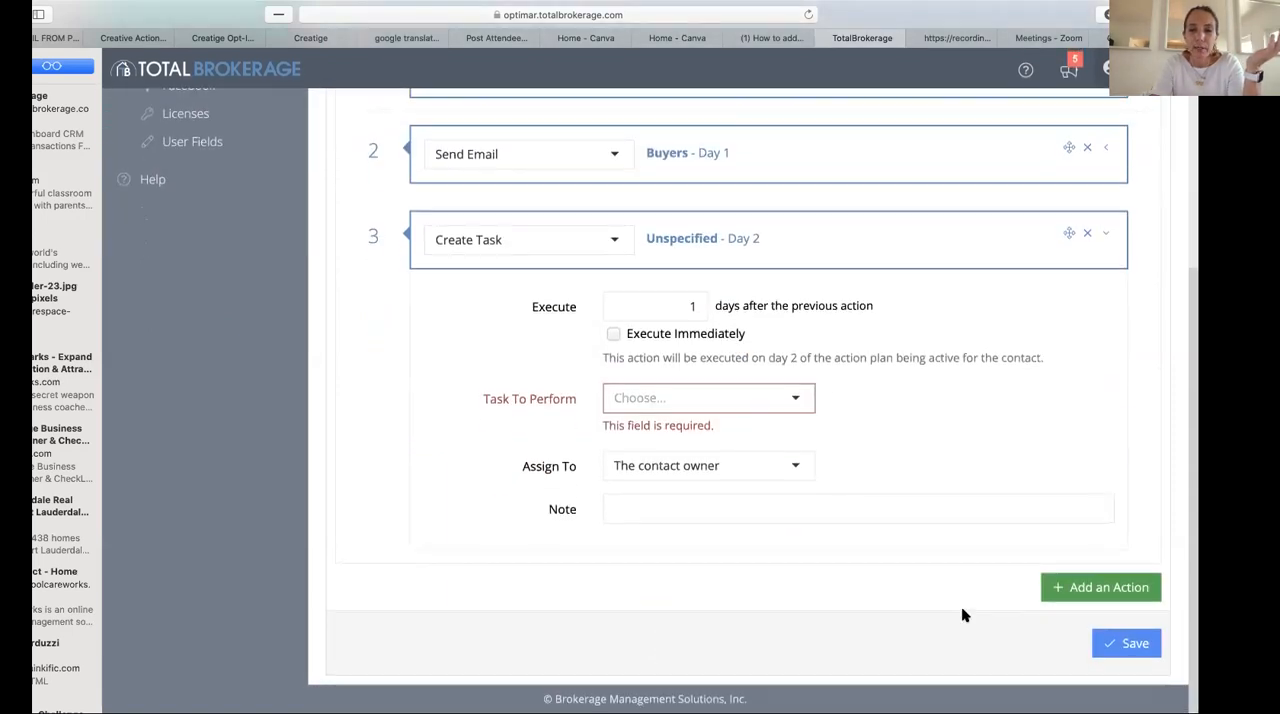
left_click(1130, 643)
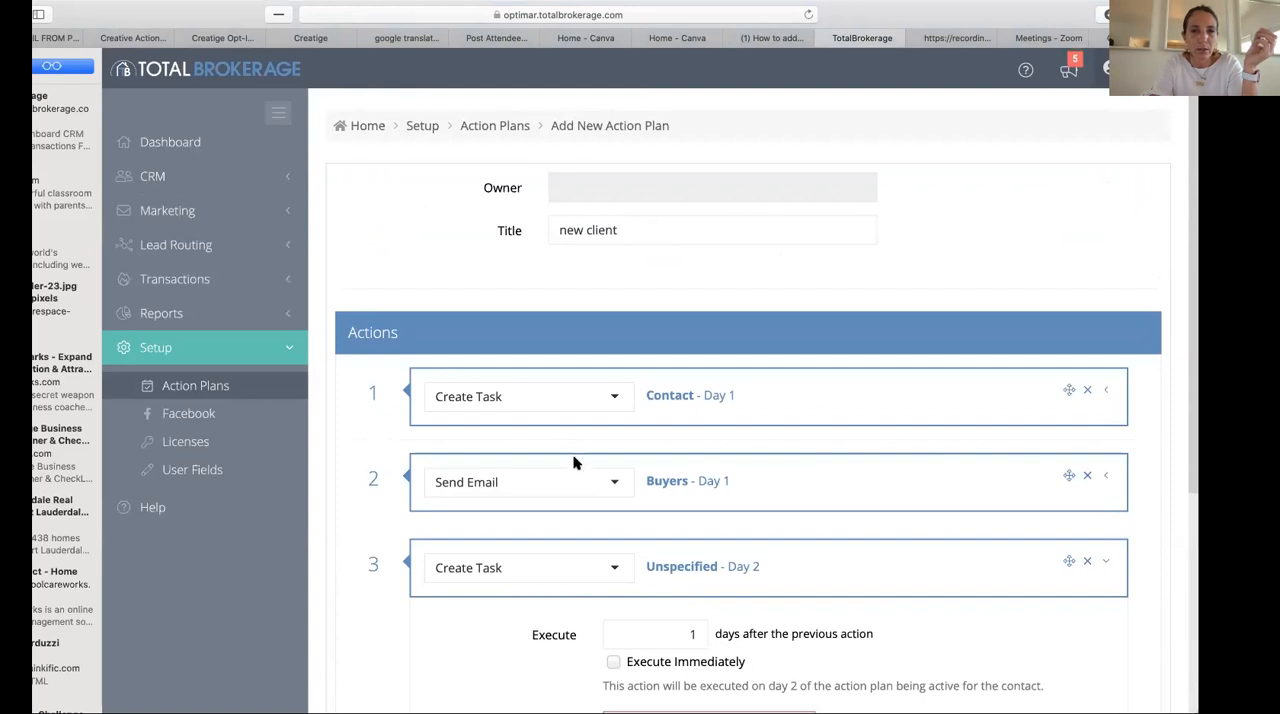
scroll(908, 554, "down", 4)
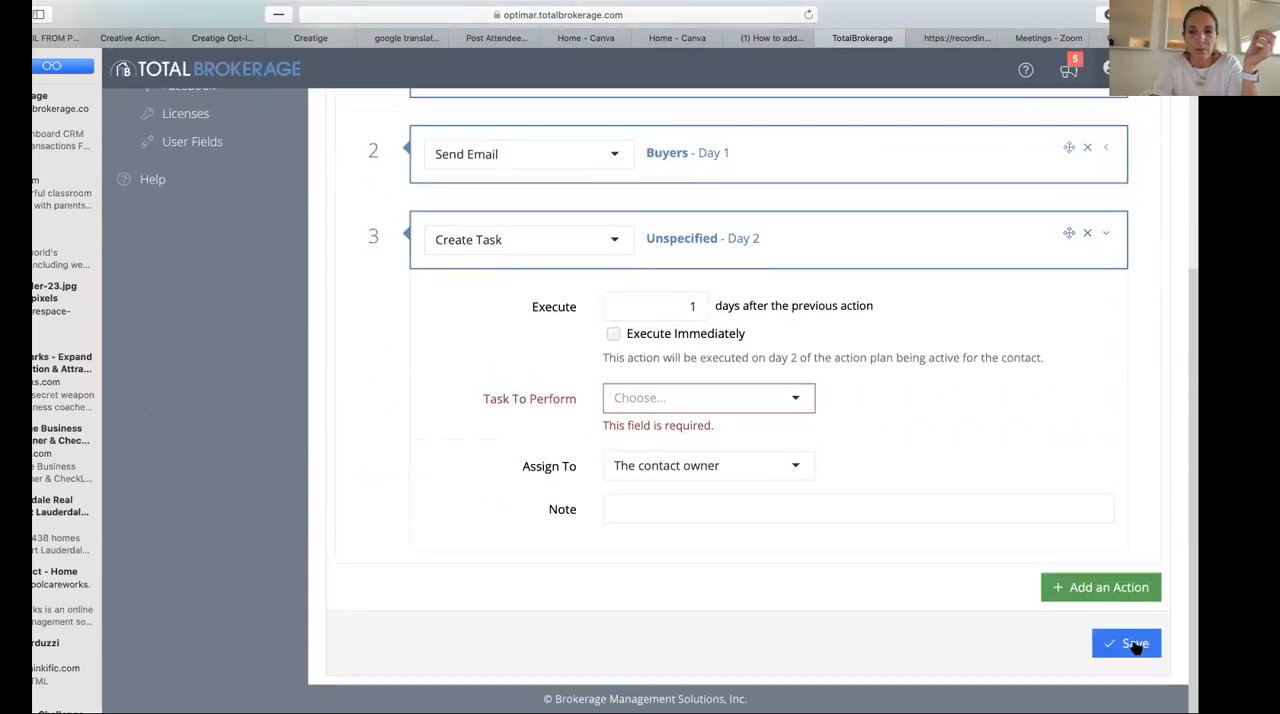
scroll(396, 351, "up", 4)
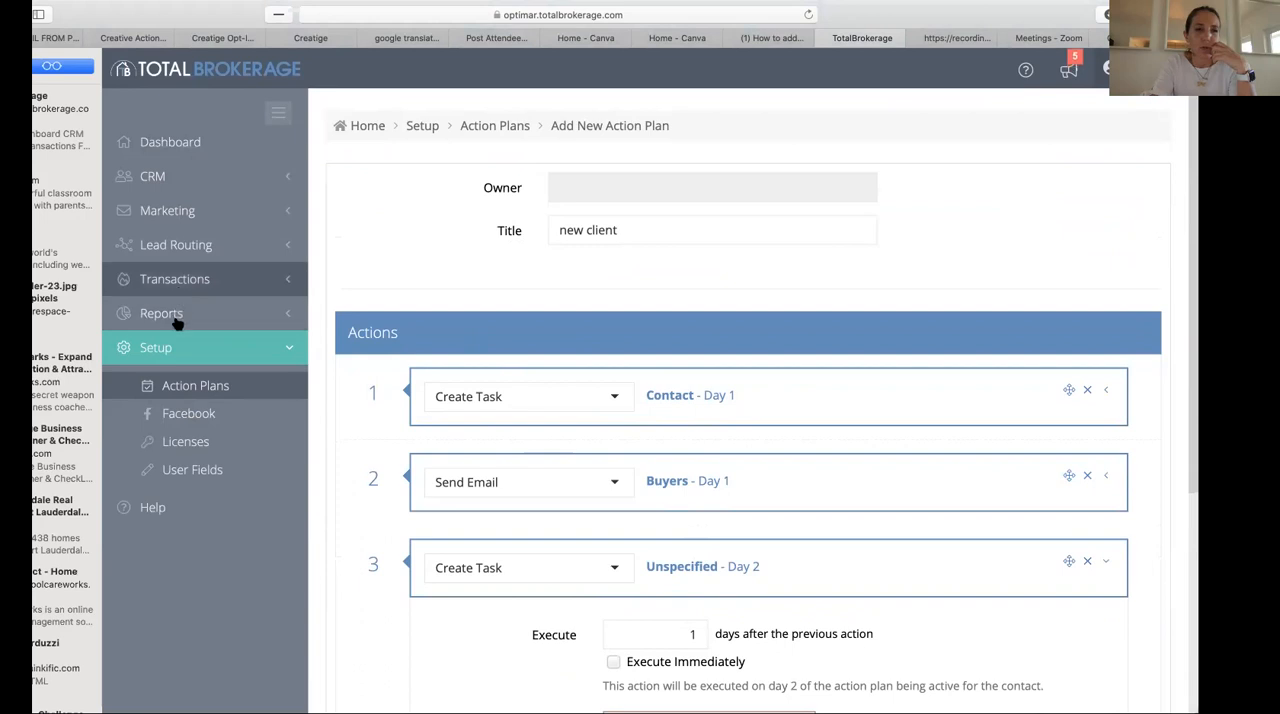
- Open the marketing templates page
left_click(178, 213)
left_click(198, 248)
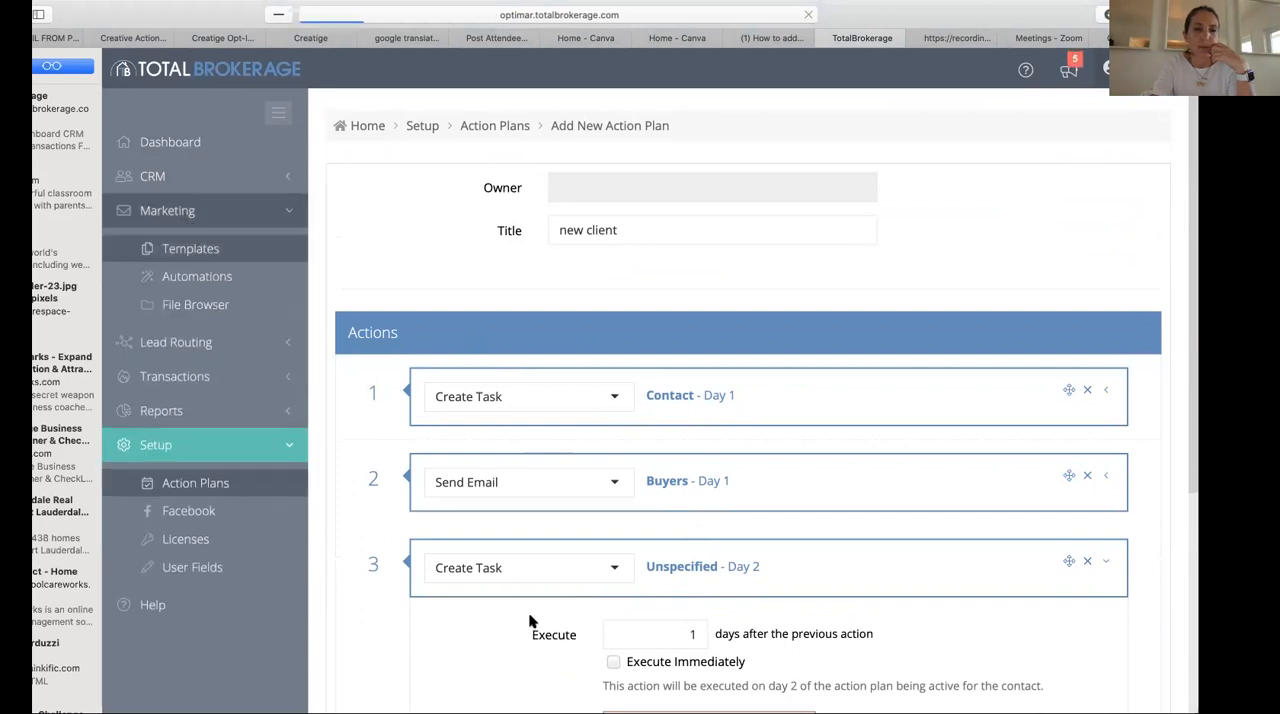
- Look through the first two pages of the template list and try to open the Second Home template
scroll(530, 621, "down", 2)
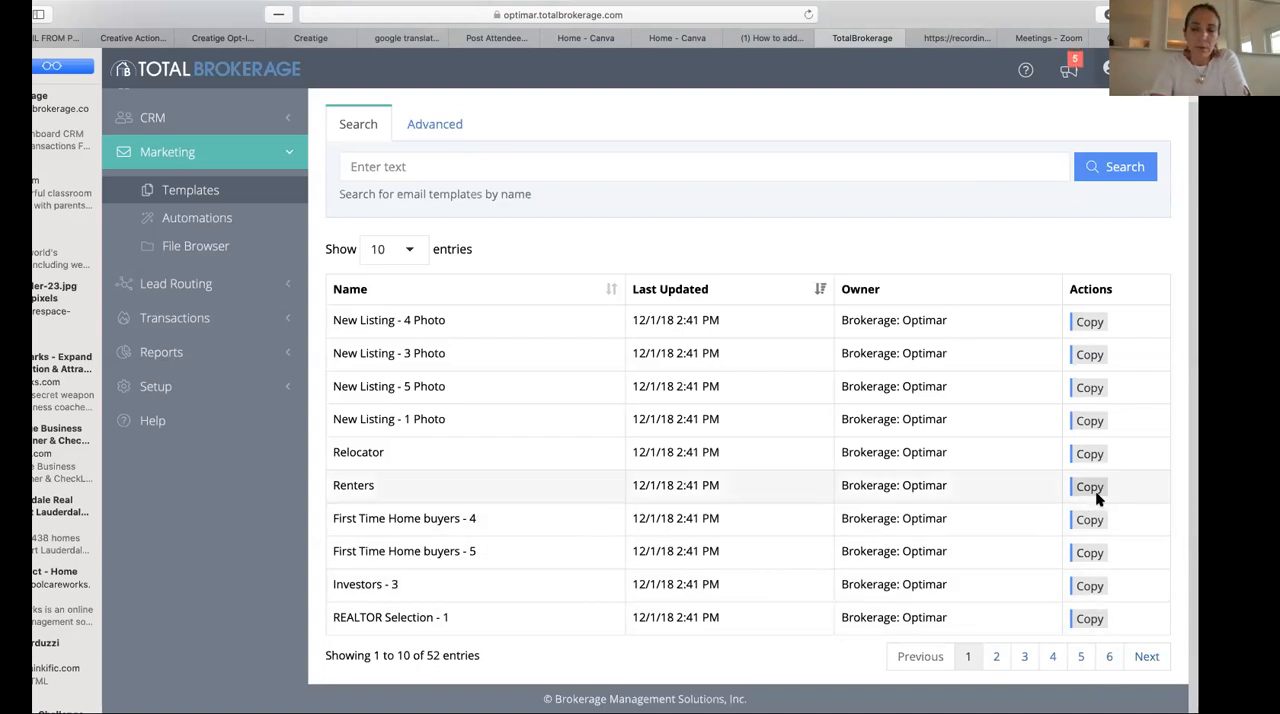
scroll(632, 587, "down", 1)
left_click(994, 657)
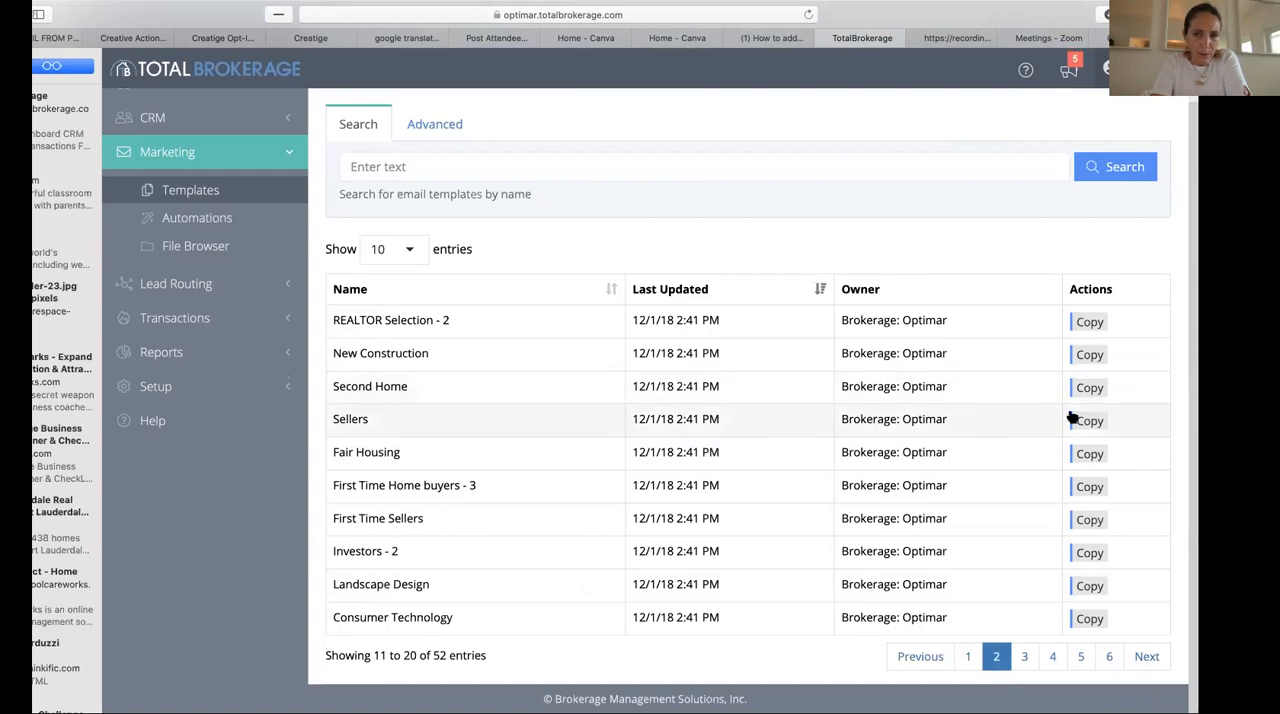
left_click(364, 390)
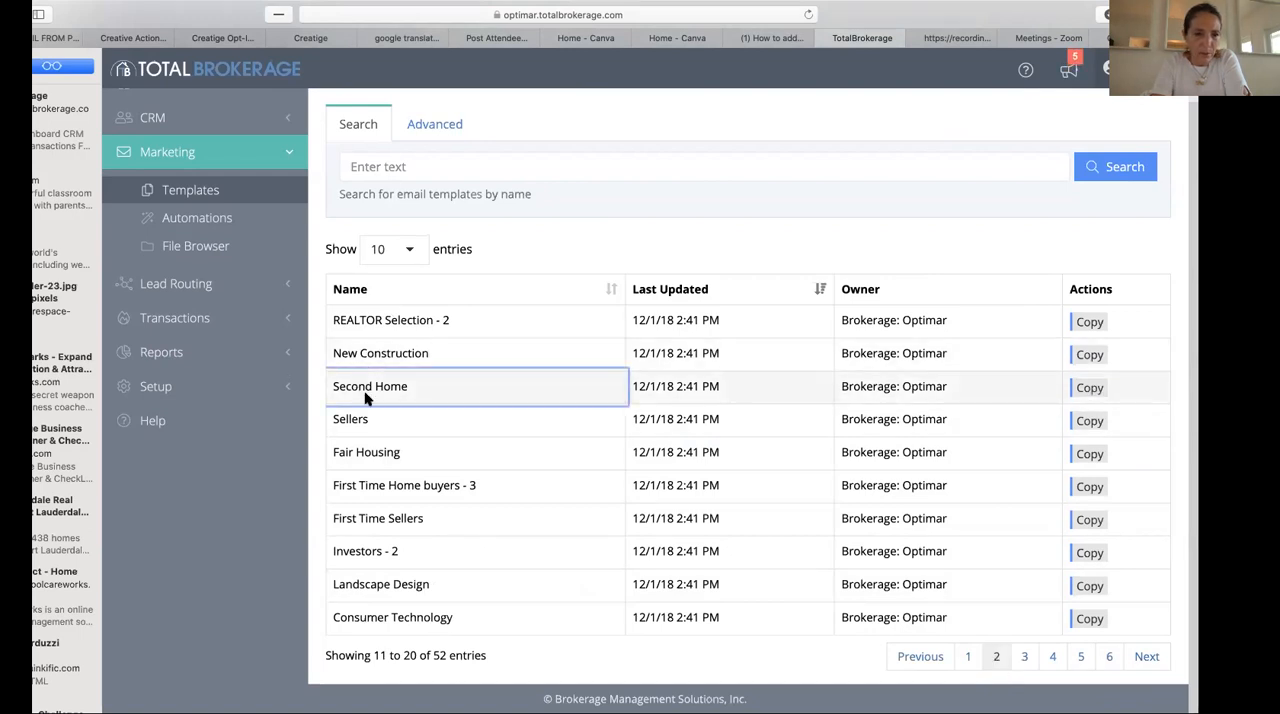
double_click(364, 389)
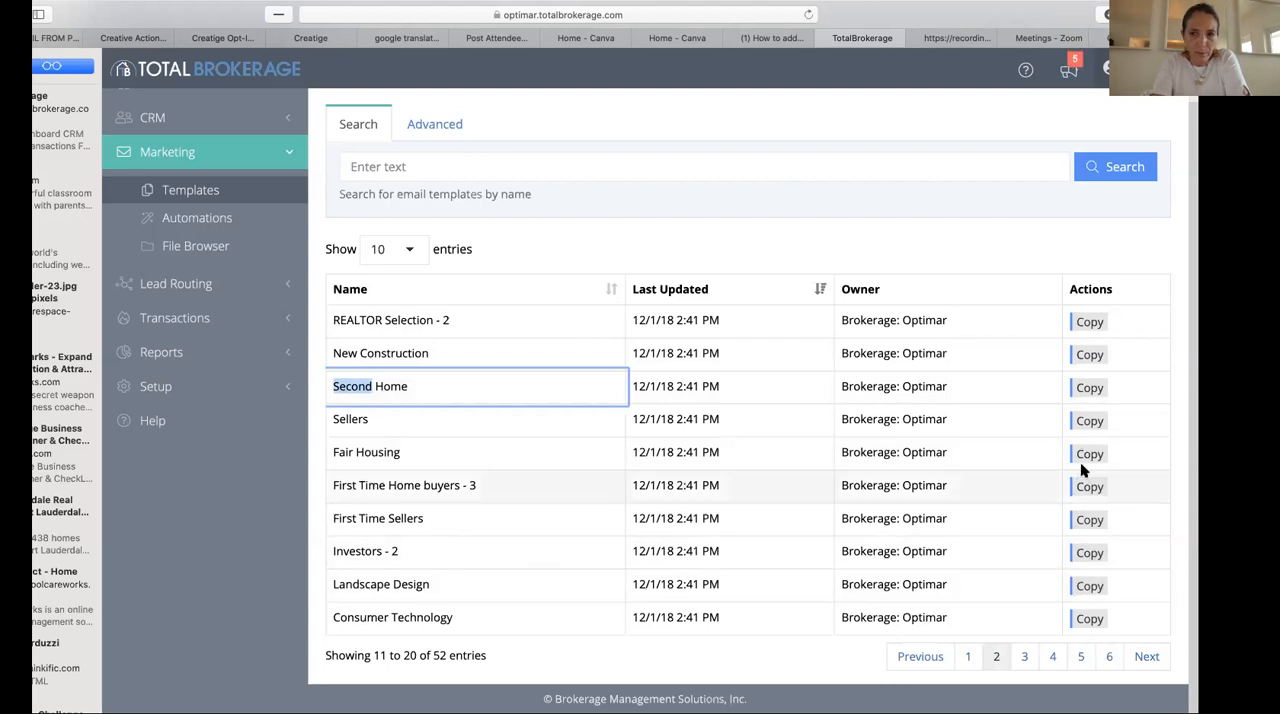
left_click(393, 391)
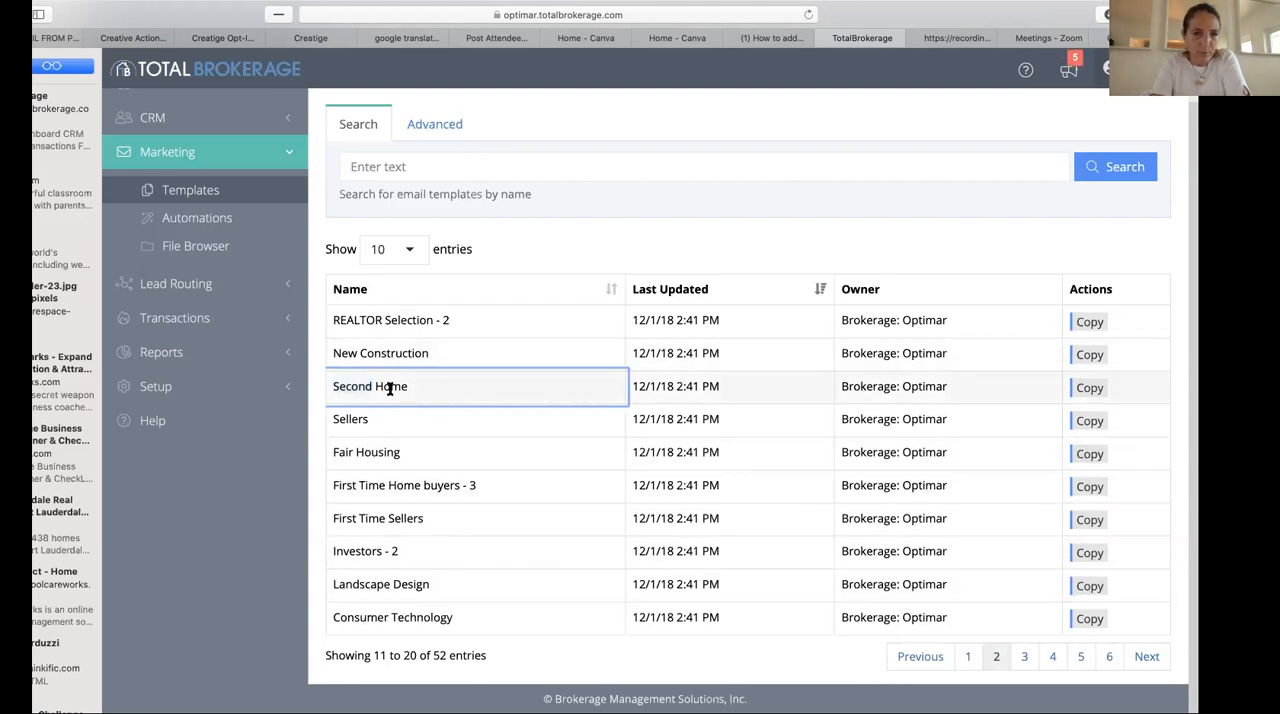
scroll(429, 411, "up", 2)
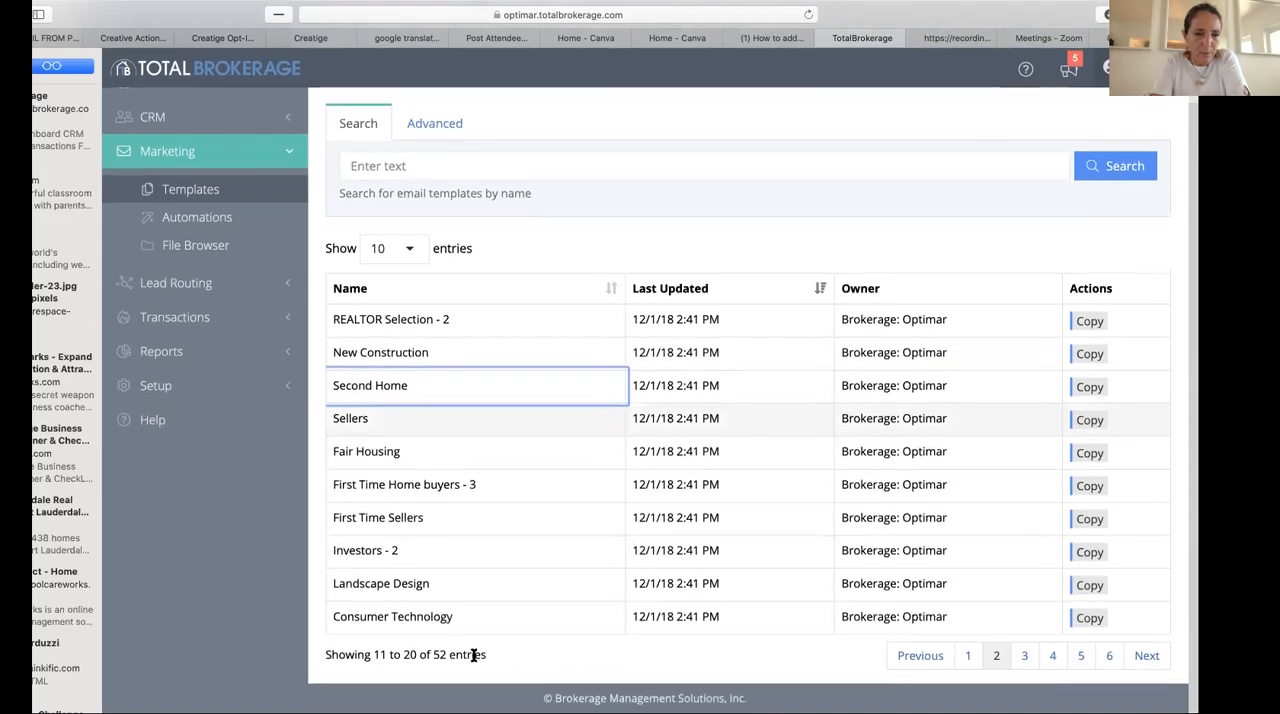
left_click(969, 657)
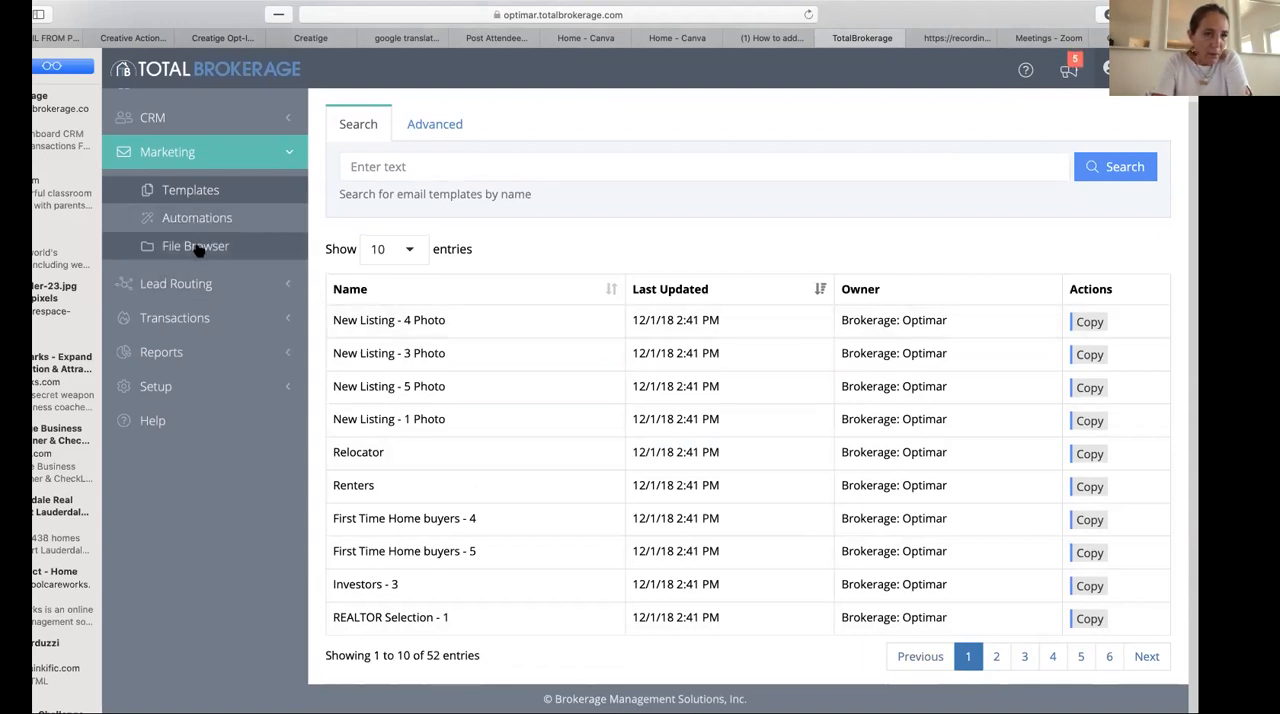
- Reload the marketing templates list and open a blank form for adding a new template
left_click(250, 386)
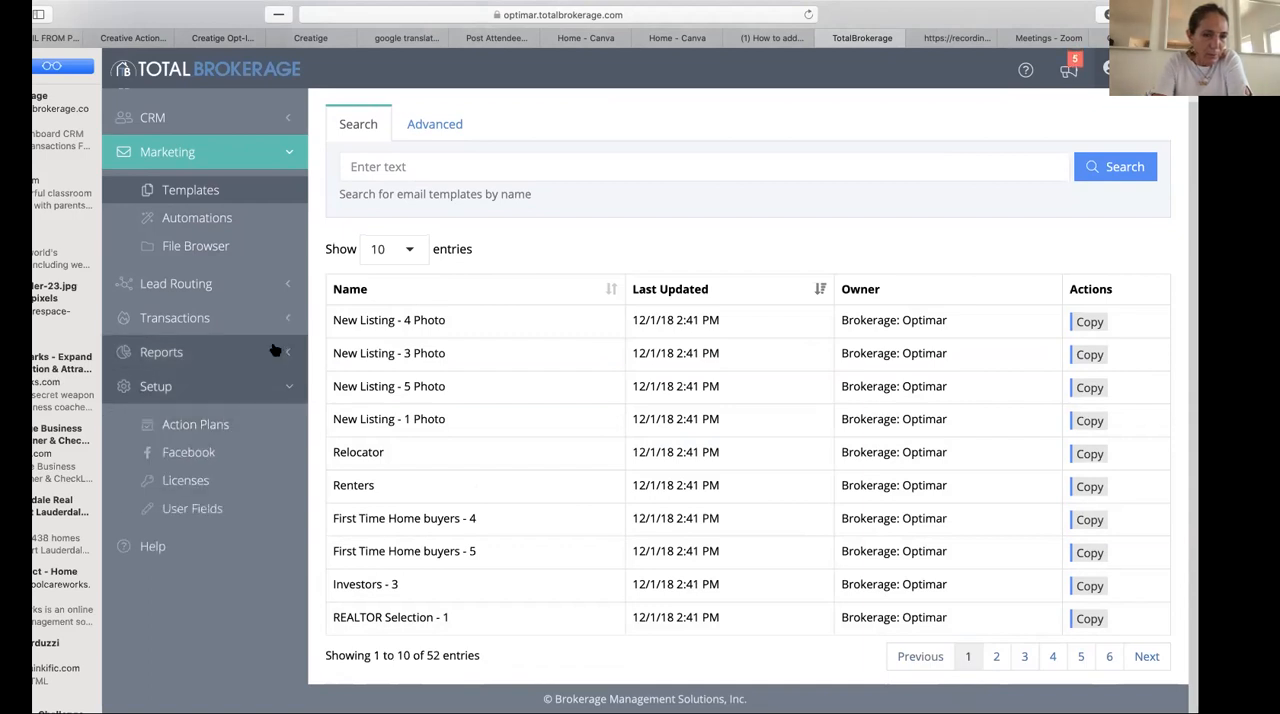
left_click(255, 195)
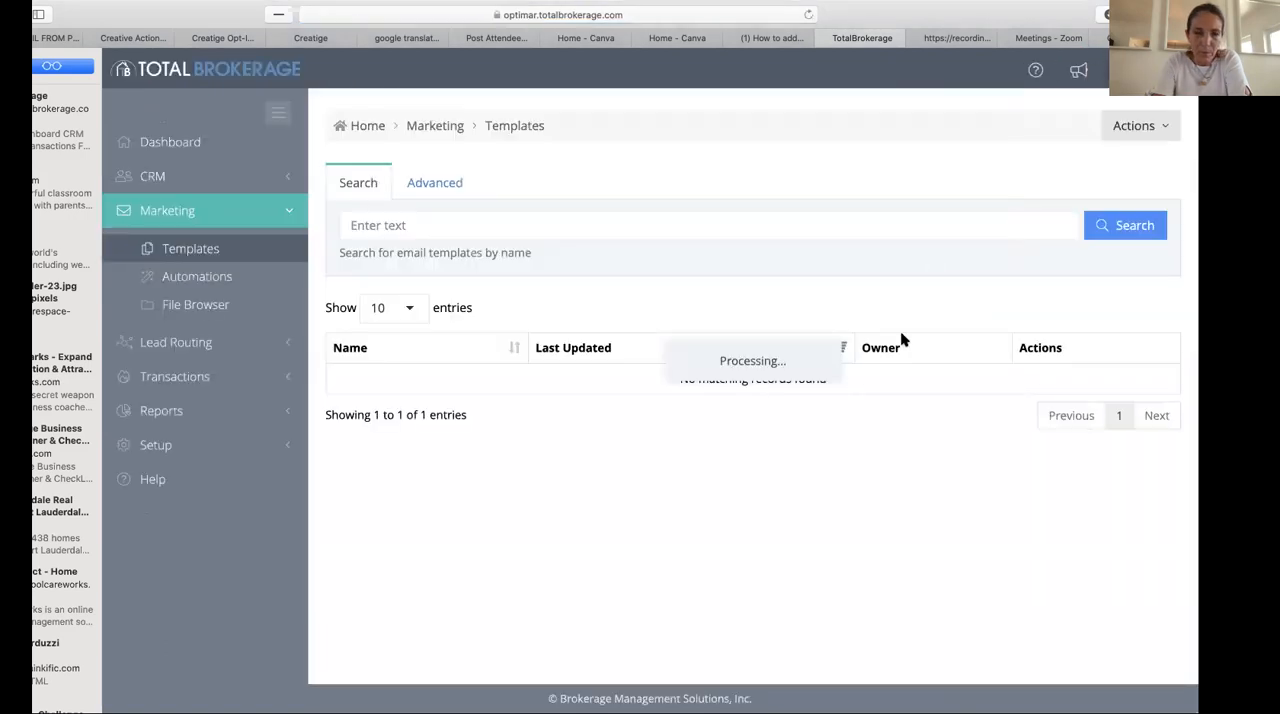
scroll(808, 461, "down", 1)
scroll(810, 461, "up", 1)
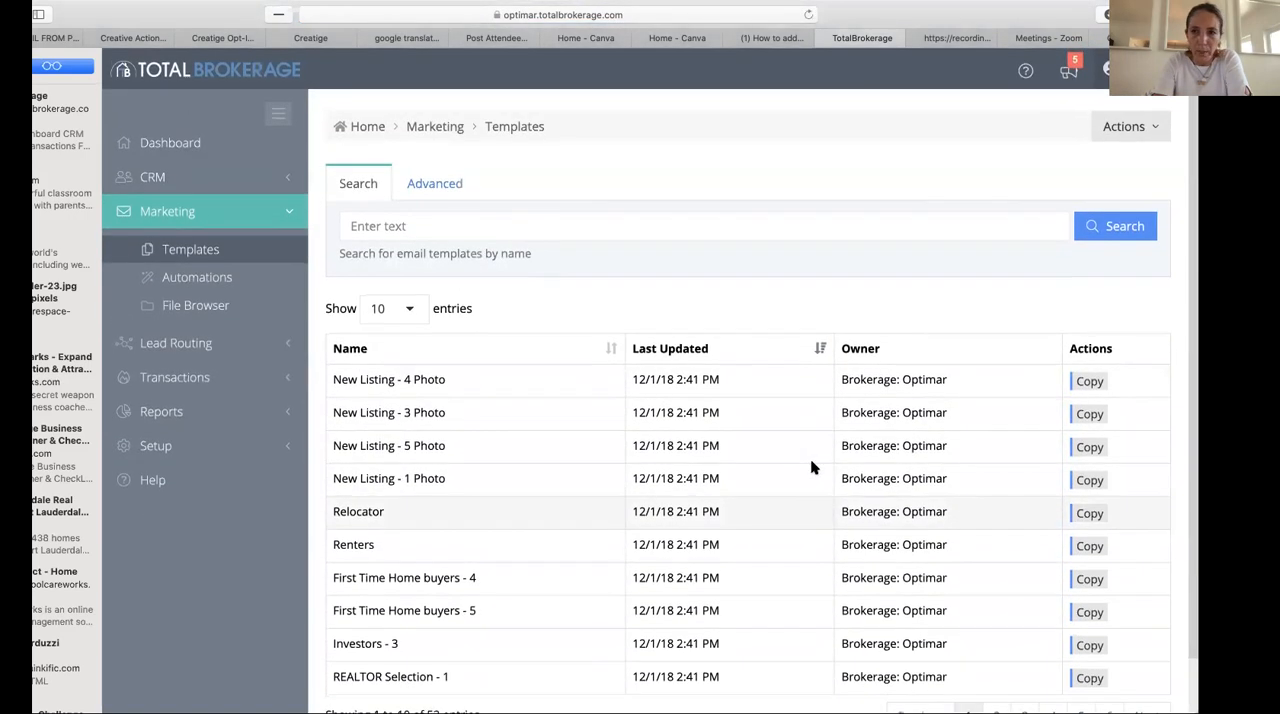
left_click(1134, 126)
left_click(1128, 155)
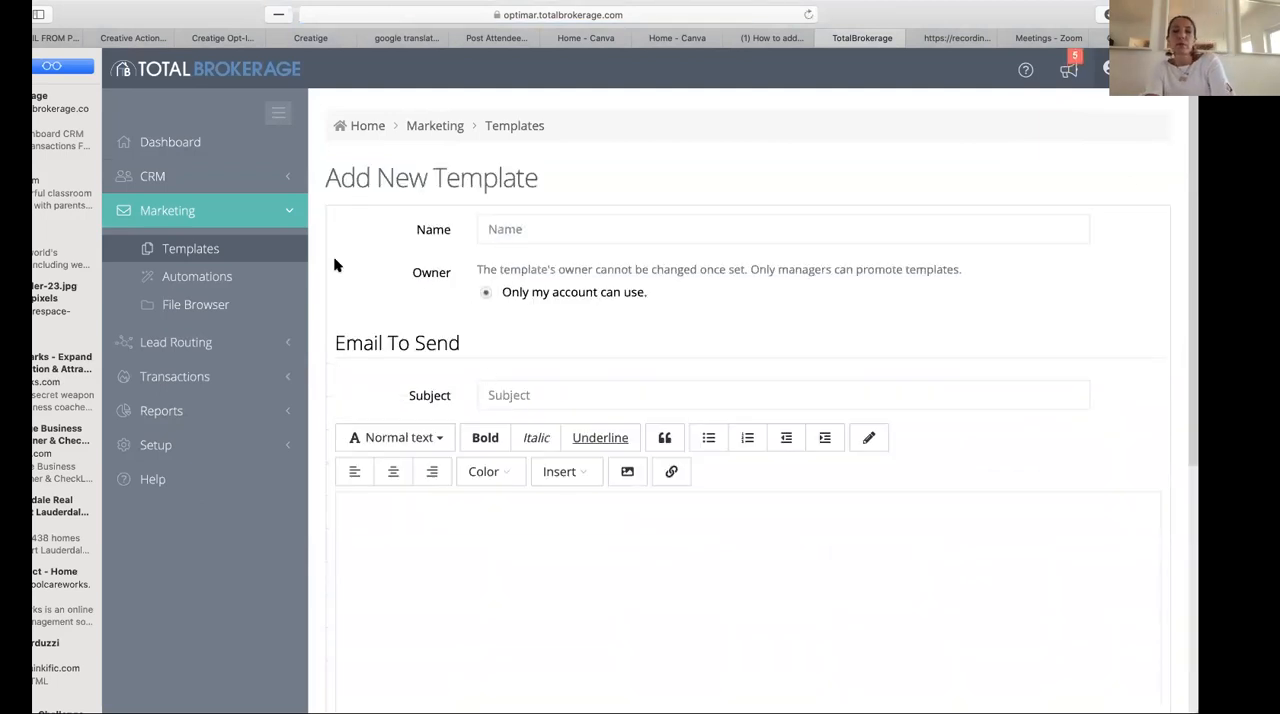
- Return to the template list, start a copy of the Renters template, and read through its email text
left_click(190, 250)
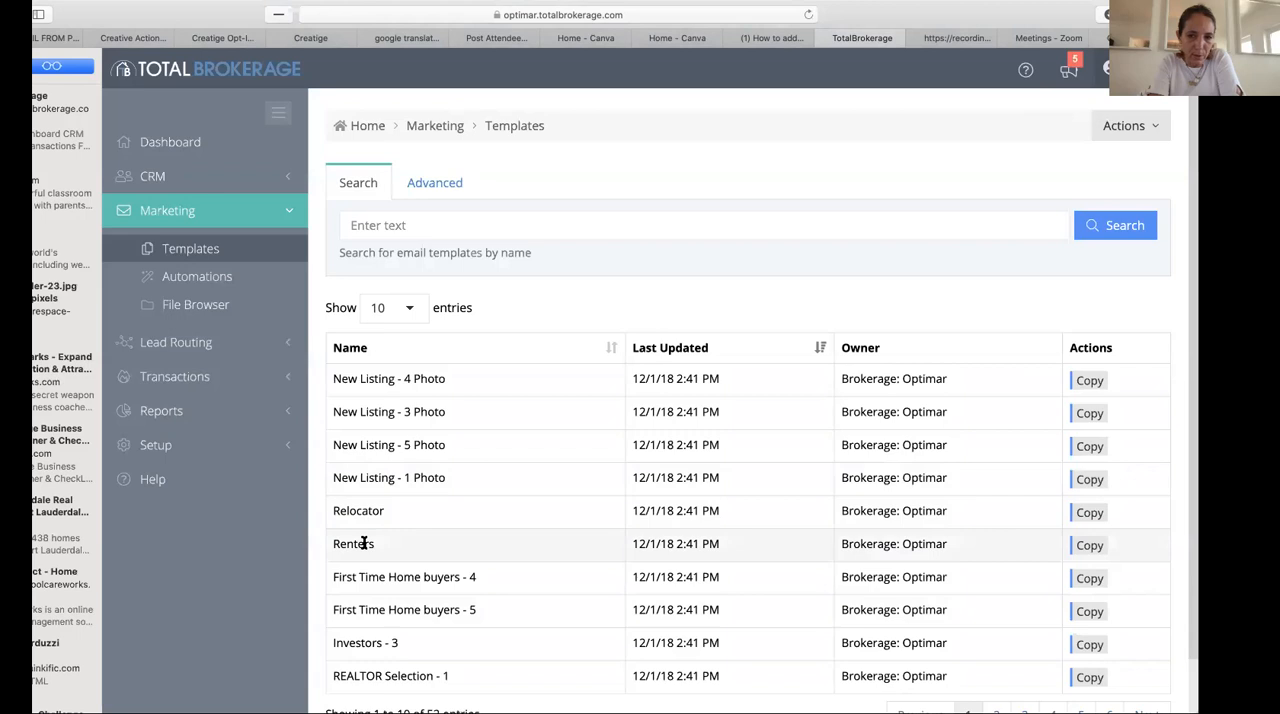
left_click(1089, 547)
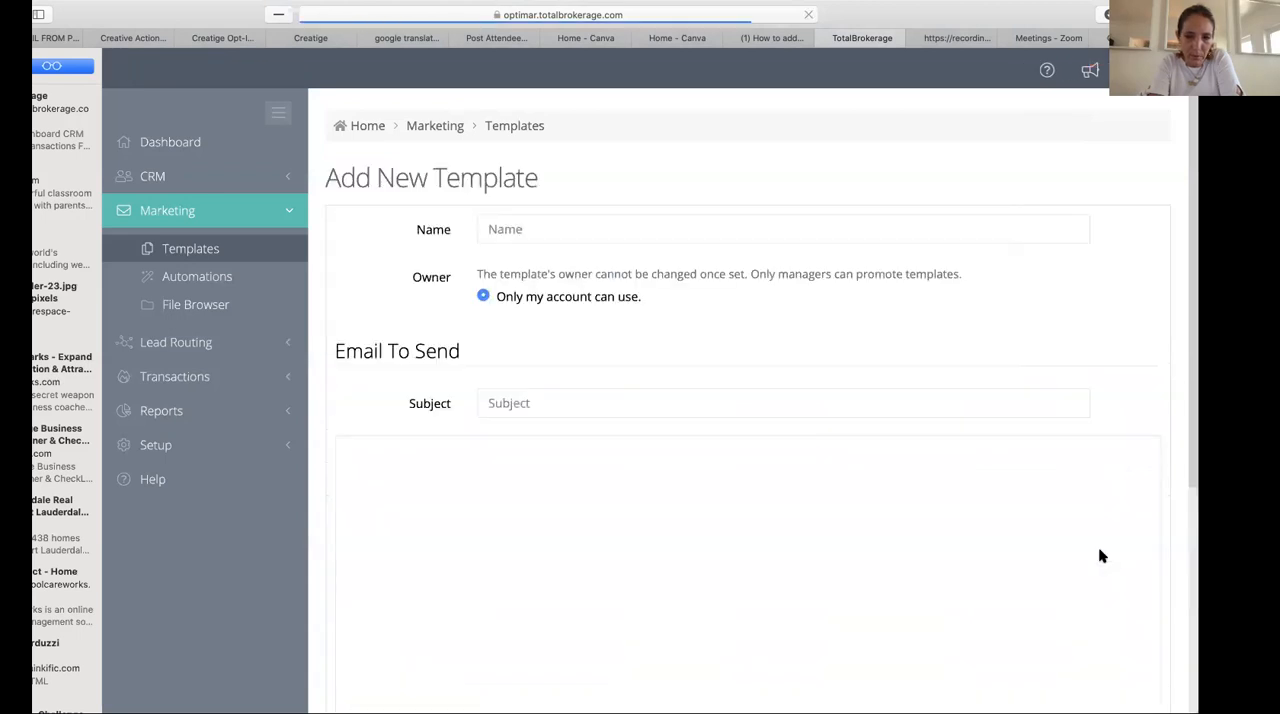
scroll(820, 598, "down", 5)
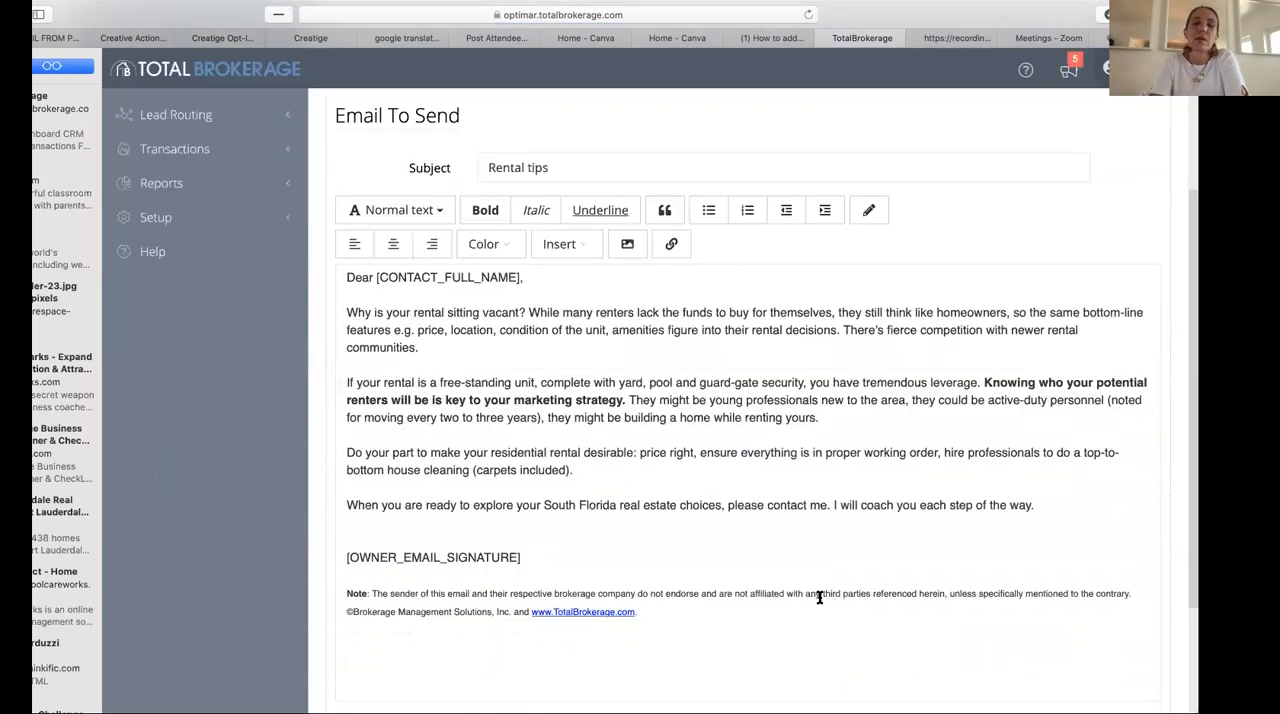
scroll(818, 597, "down", 4)
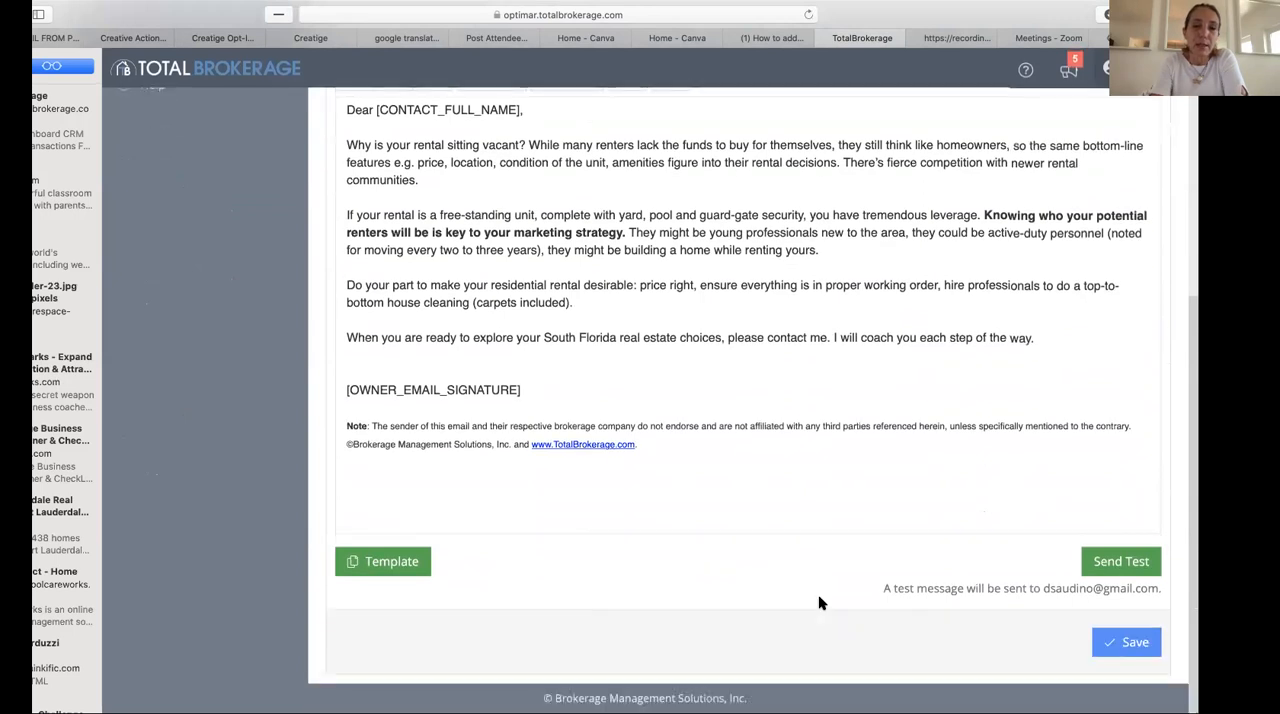
scroll(818, 598, "up", 2)
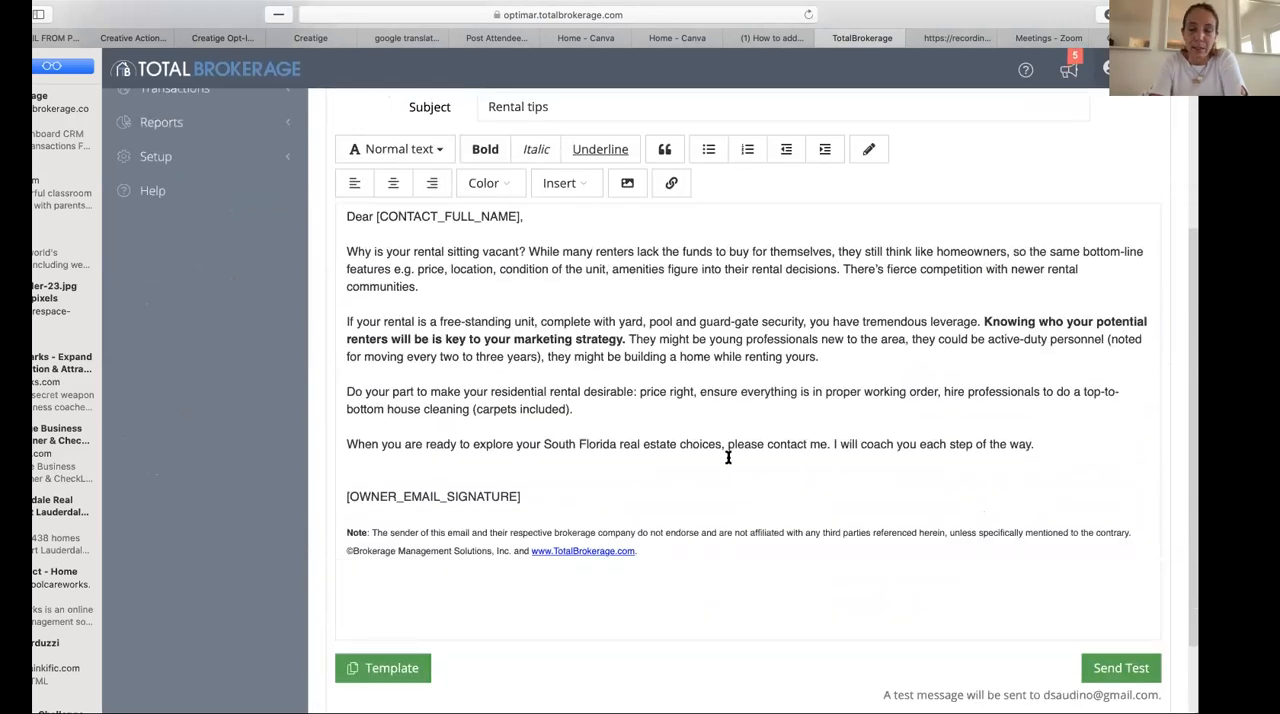
scroll(728, 457, "up", 1)
scroll(548, 352, "up", 3)
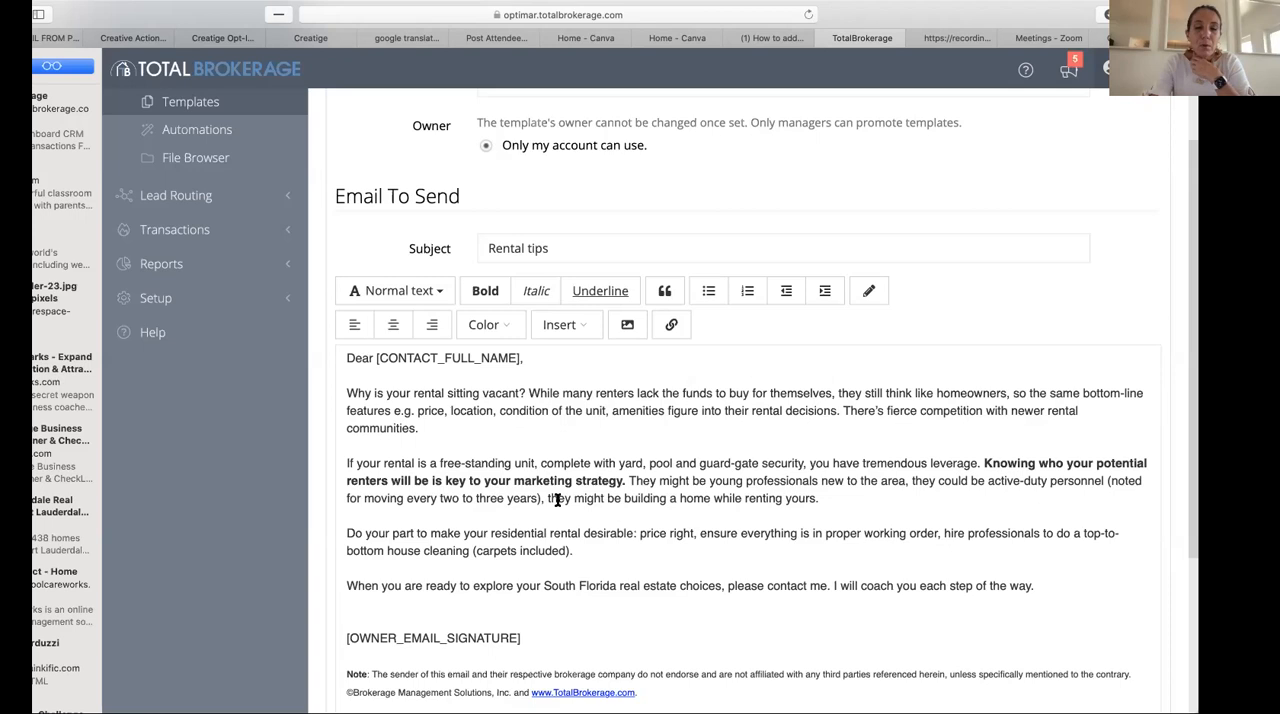
scroll(578, 454, "down", 4)
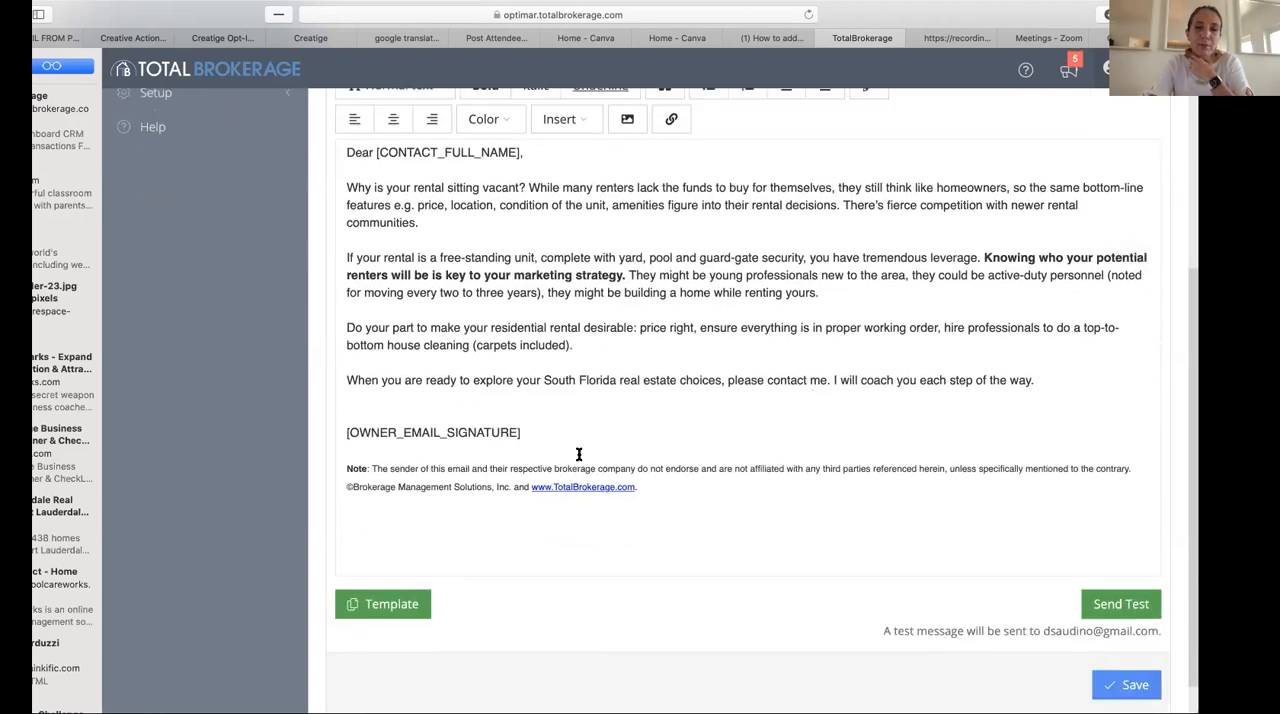
scroll(578, 454, "up", 4)
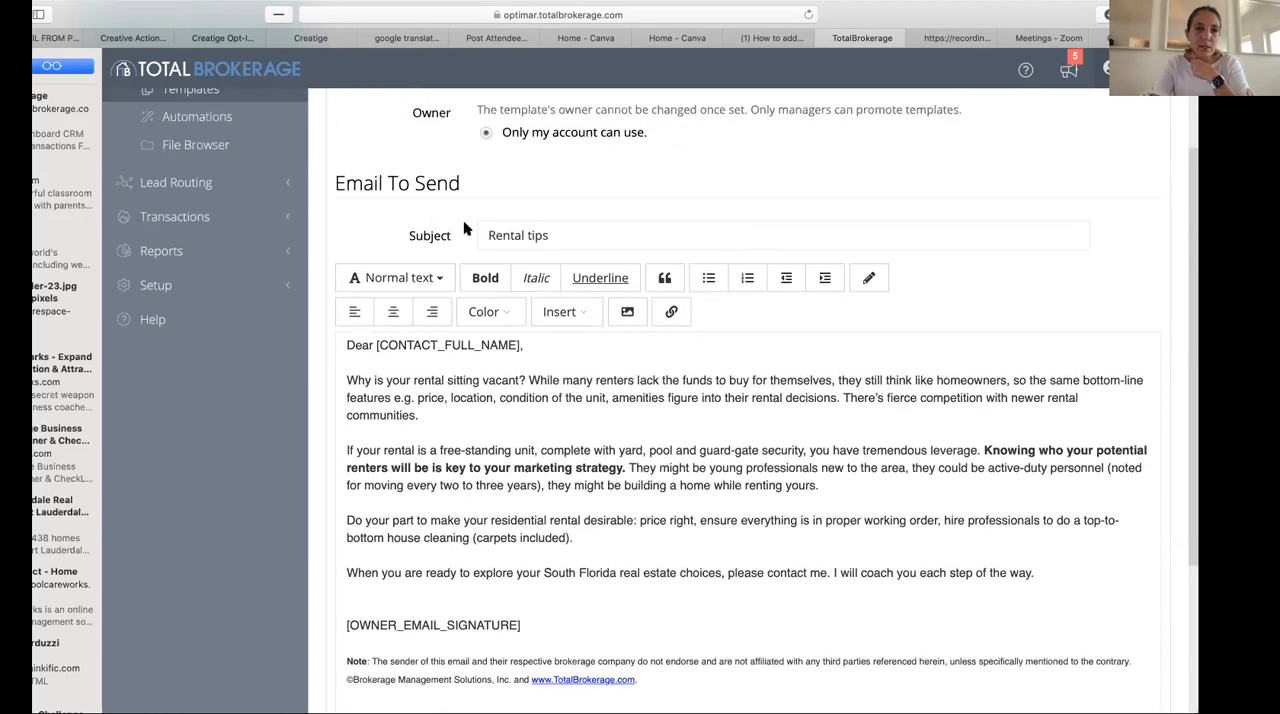
scroll(511, 240, "down", 2)
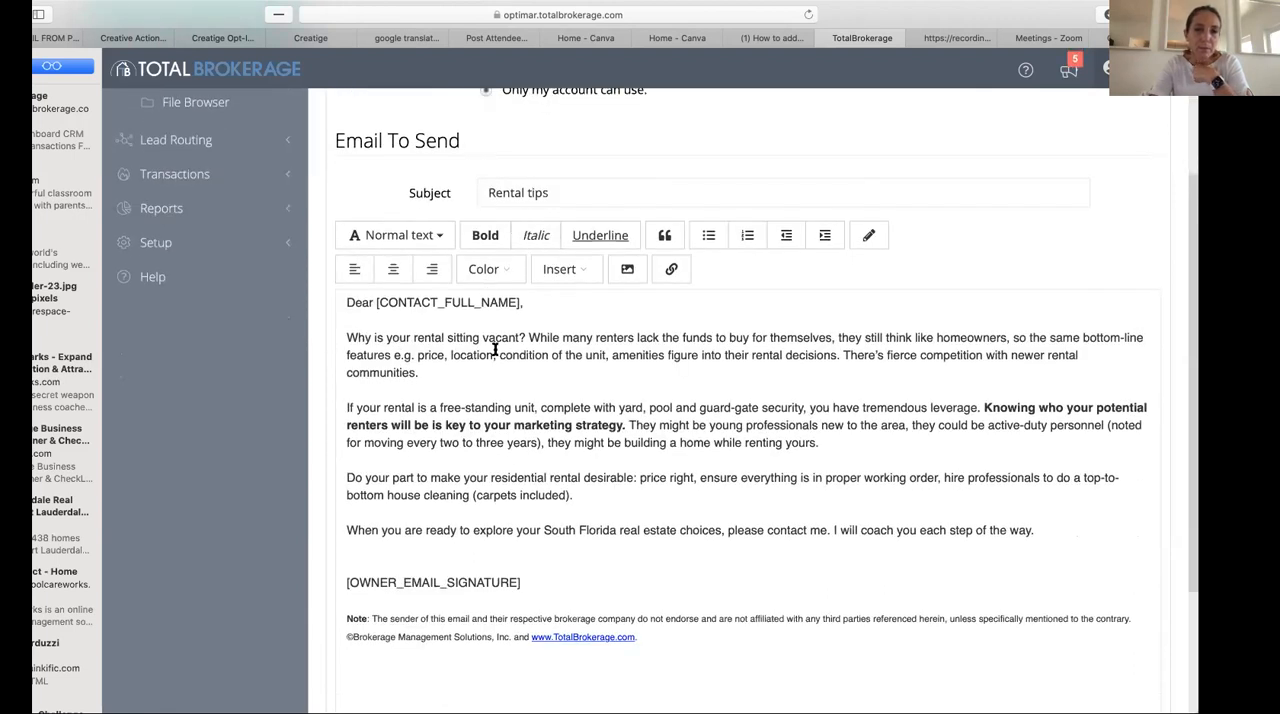
scroll(585, 398, "up", 4)
- Return to the template list, start a copy of First Time Home buyers - 4, and review its email
left_click(196, 234)
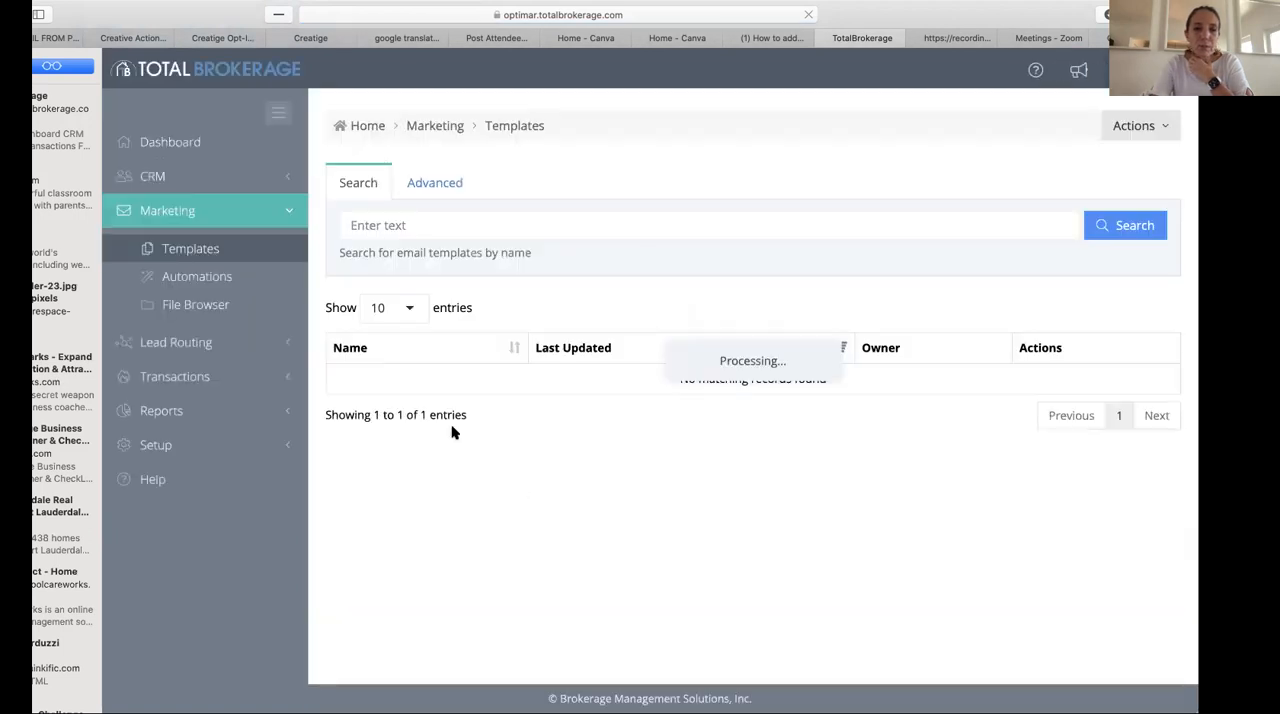
scroll(419, 550, "down", 1)
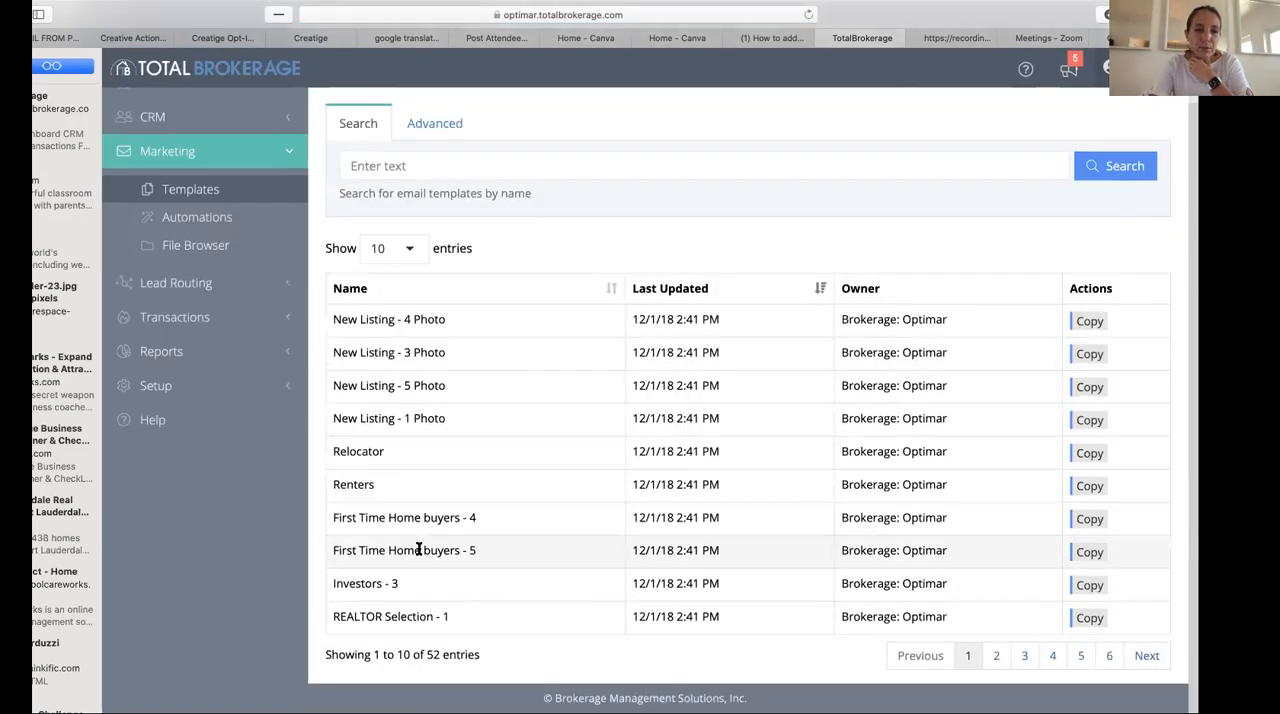
left_click(410, 520)
double_click(410, 520)
left_click(1088, 519)
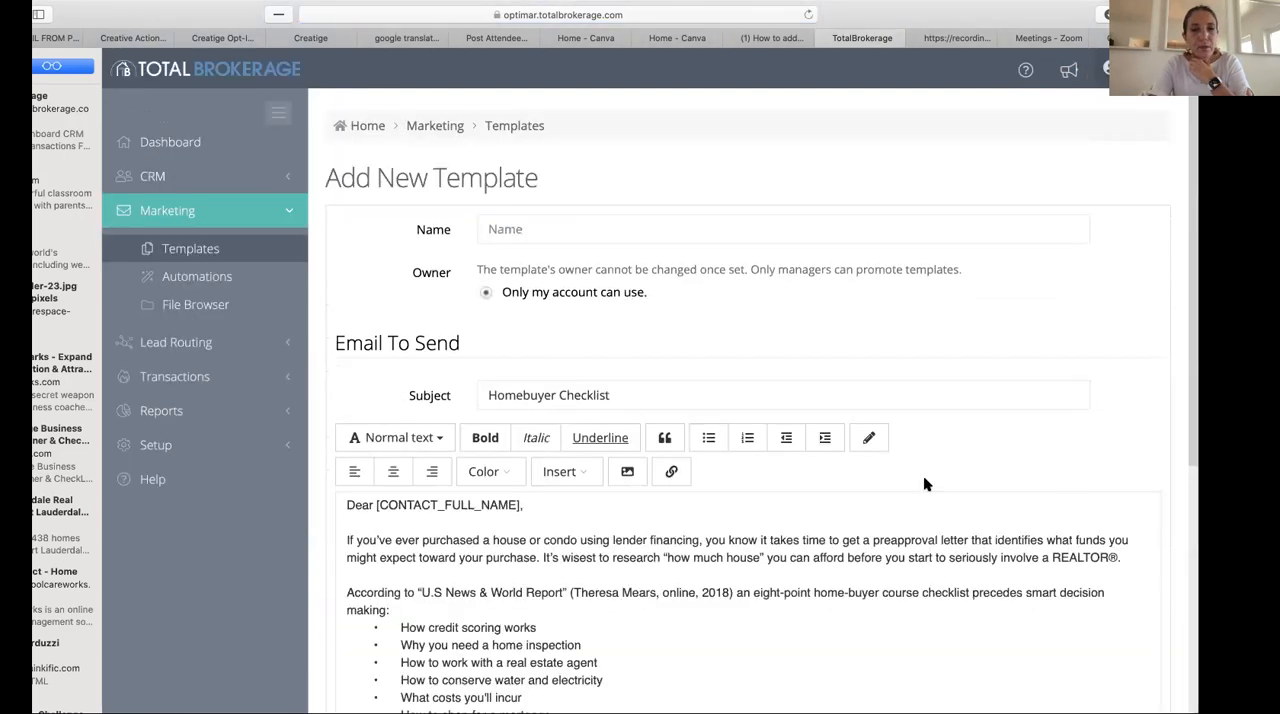
scroll(925, 485, "down", 3)
scroll(925, 479, "down", 3)
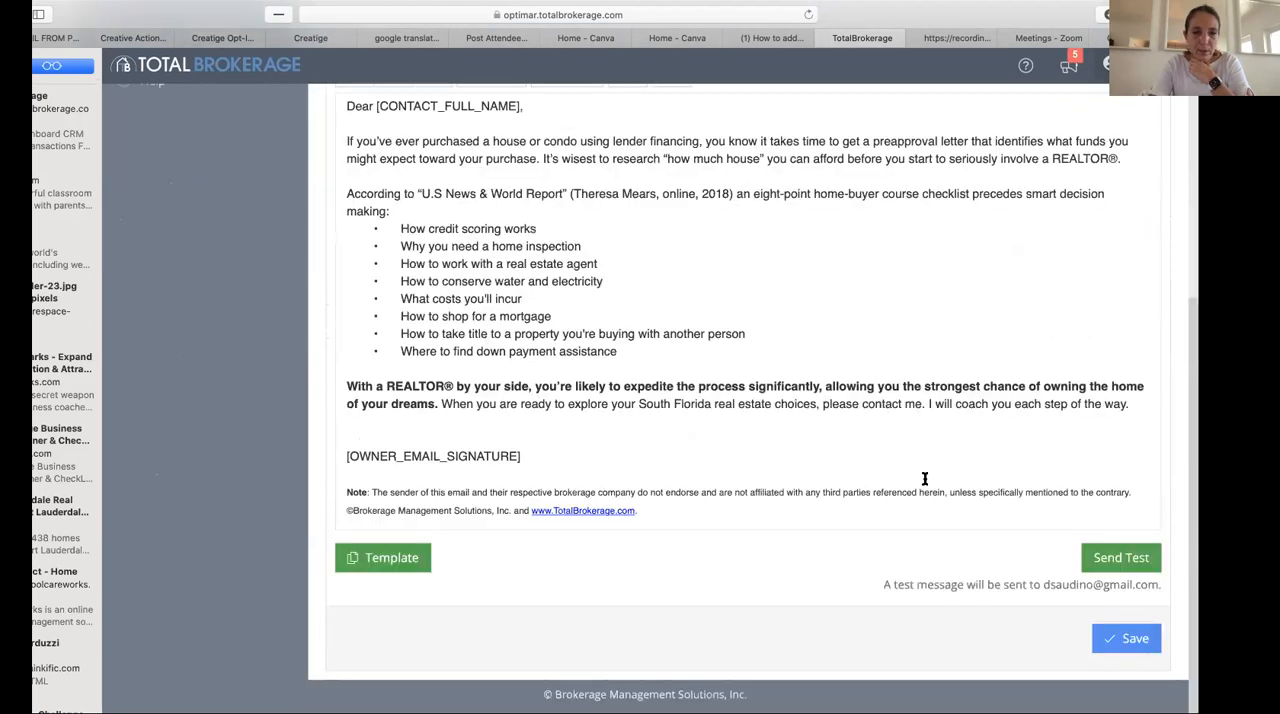
scroll(925, 479, "up", 3)
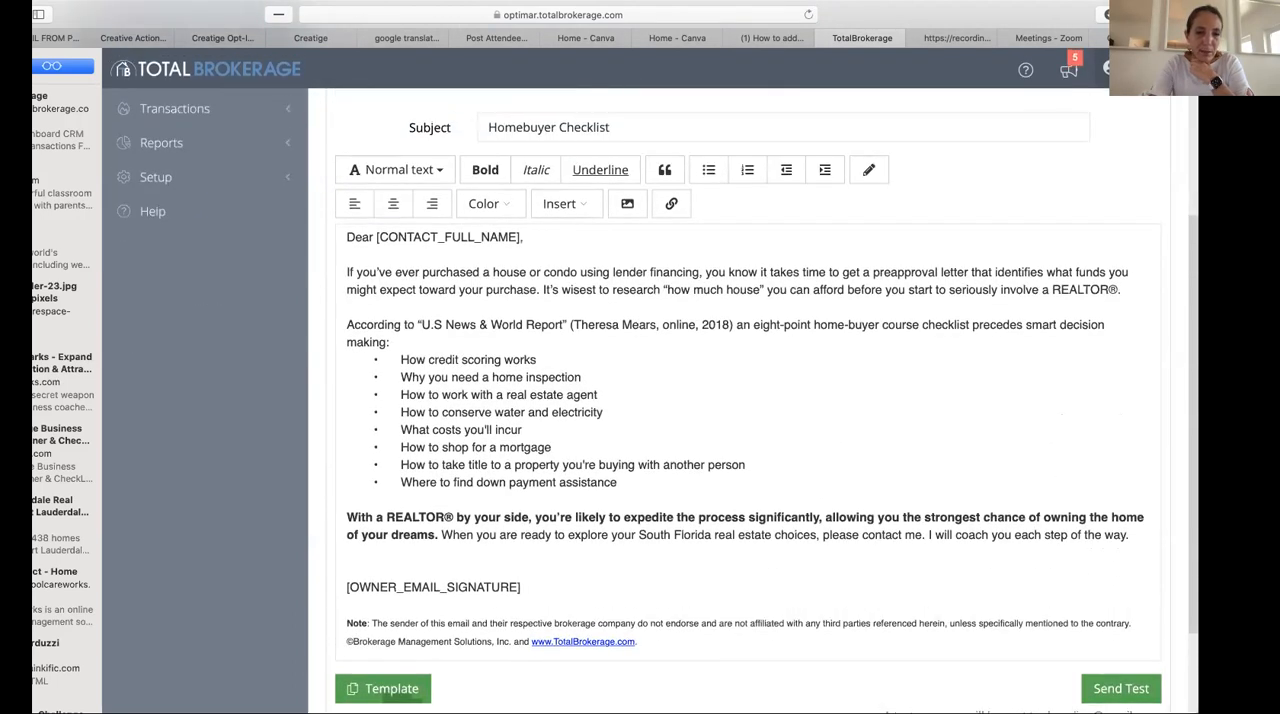
- Open the template import dialog, cancel it, and look over the Homebuyer Checklist email again
left_click(390, 689)
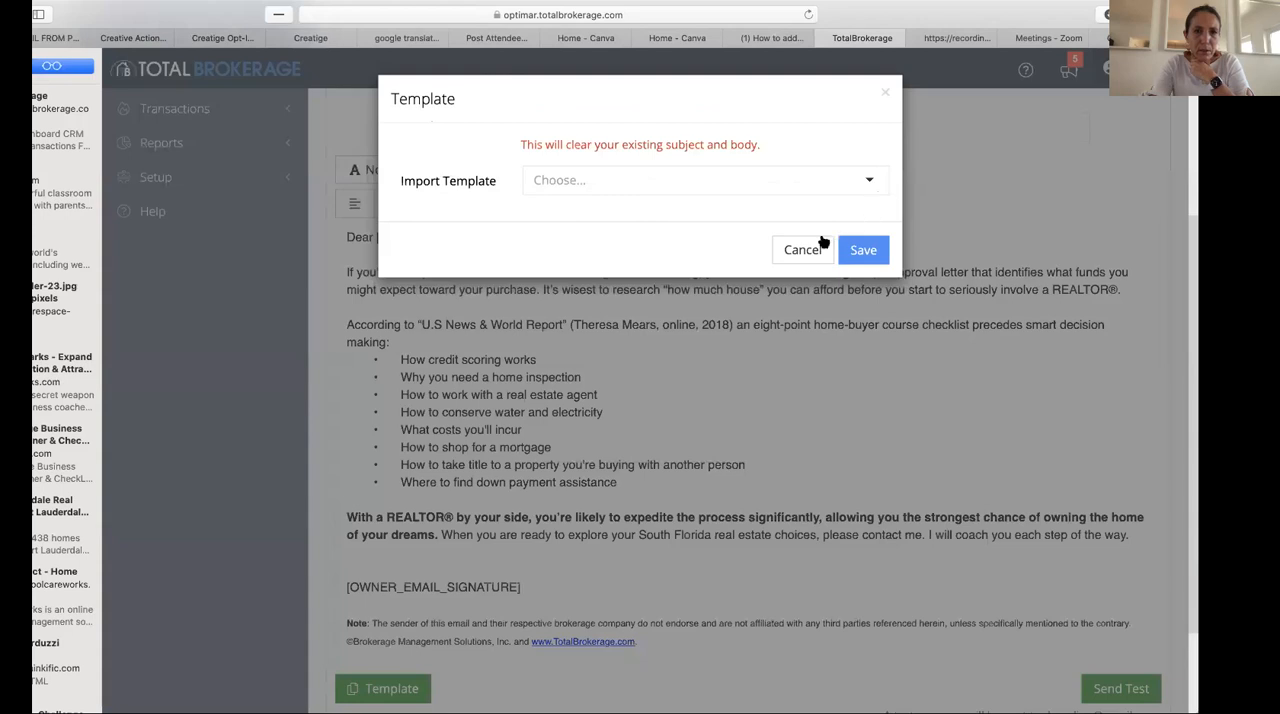
left_click(801, 251)
scroll(676, 451, "up", 1)
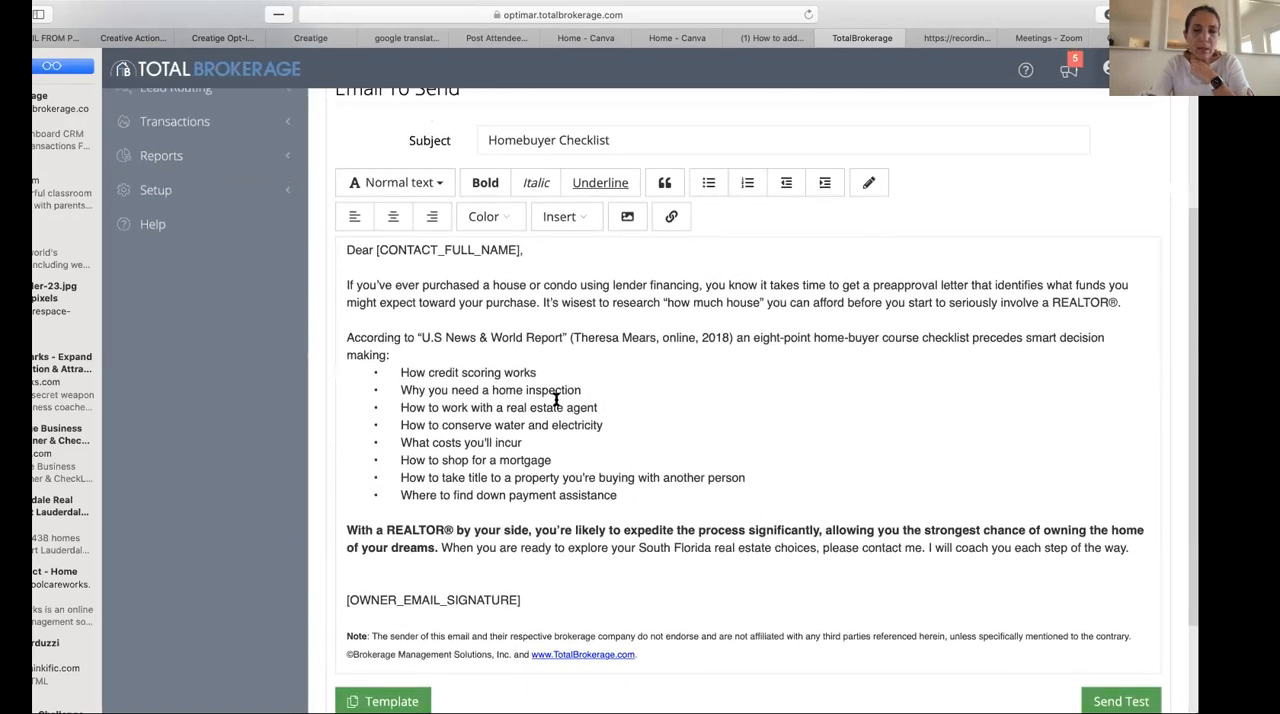
scroll(620, 605, "down", 1)
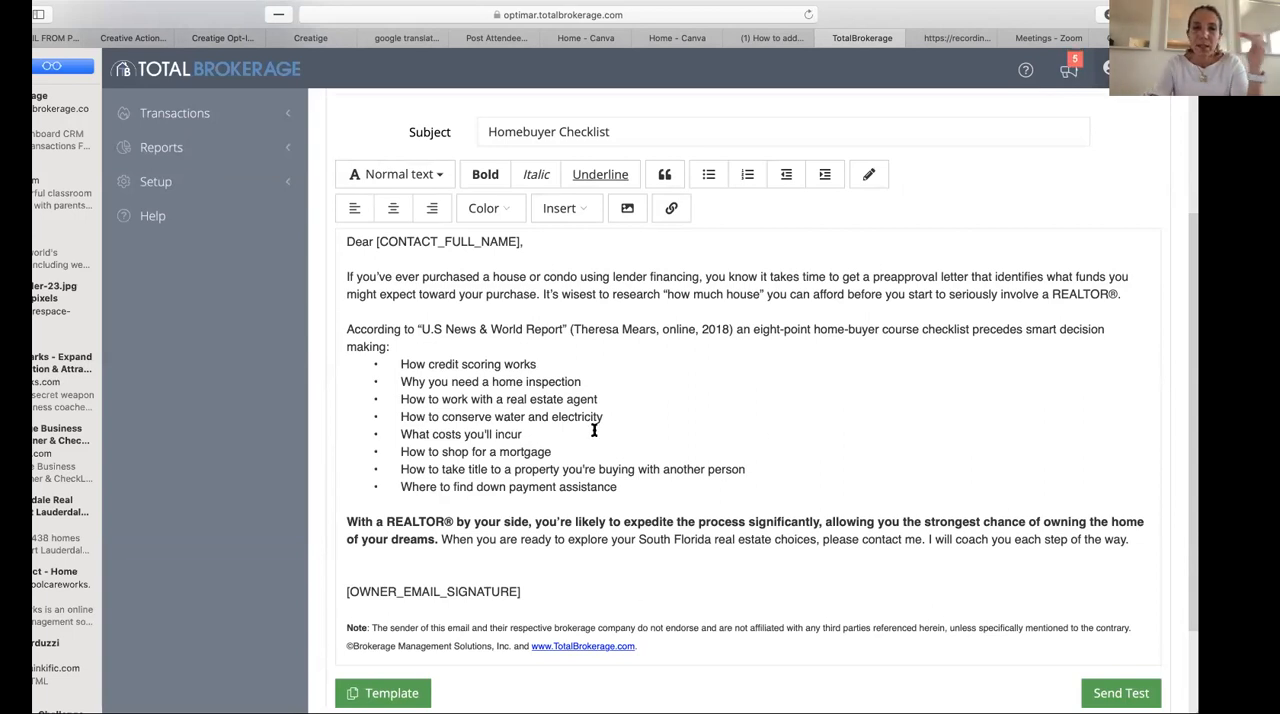
scroll(635, 366, "up", 3)
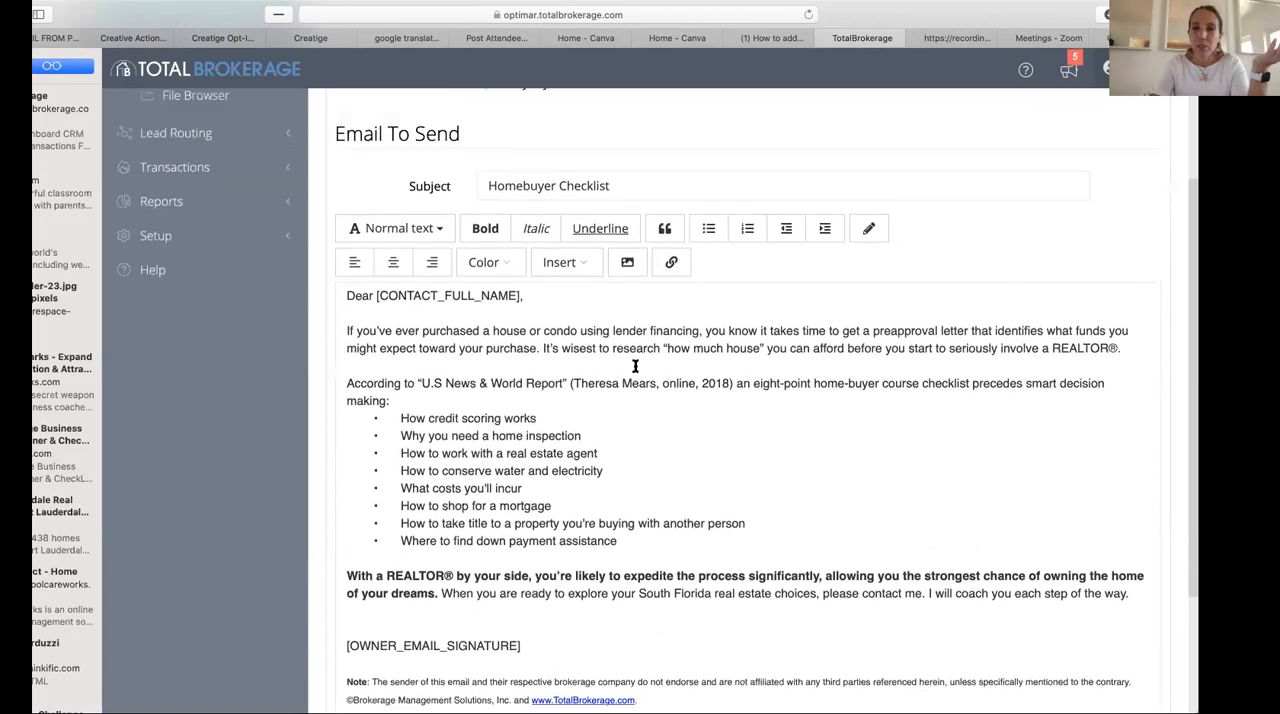
scroll(635, 366, "up", 2)
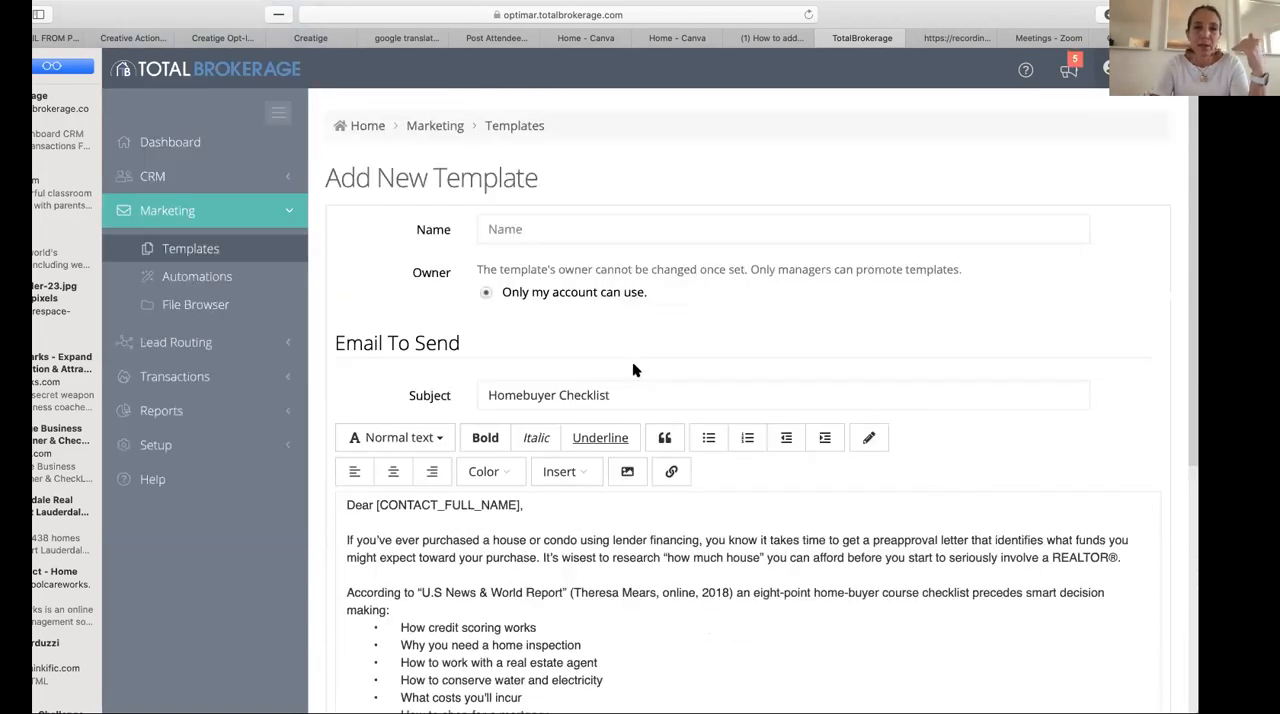
- Return to the template list and browse through to its fourth page
left_click(507, 128)
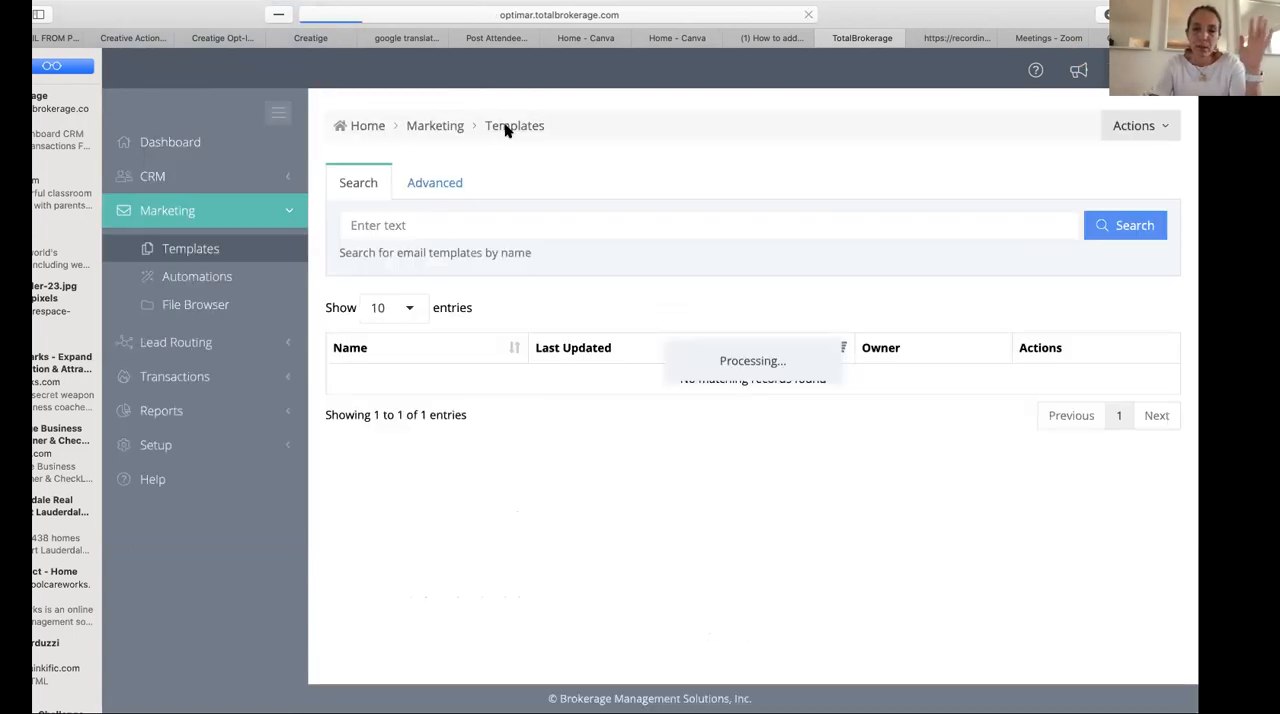
scroll(557, 460, "down", 1)
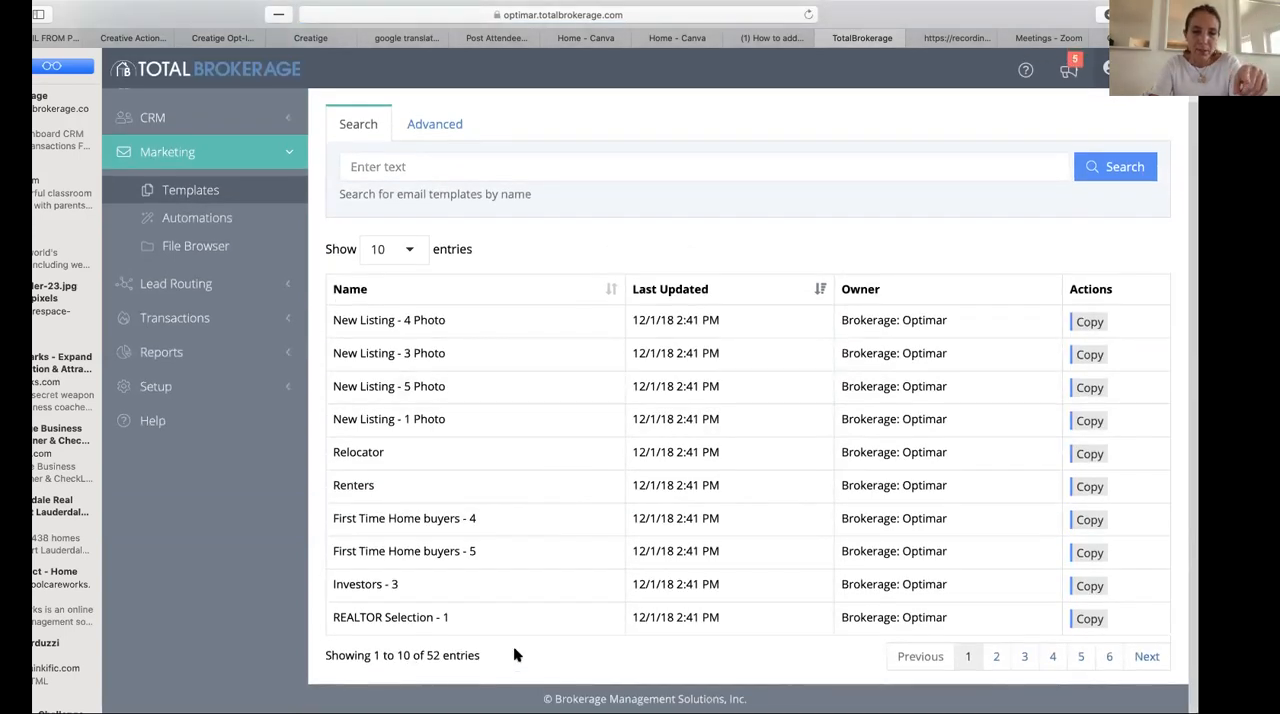
left_click(1143, 663)
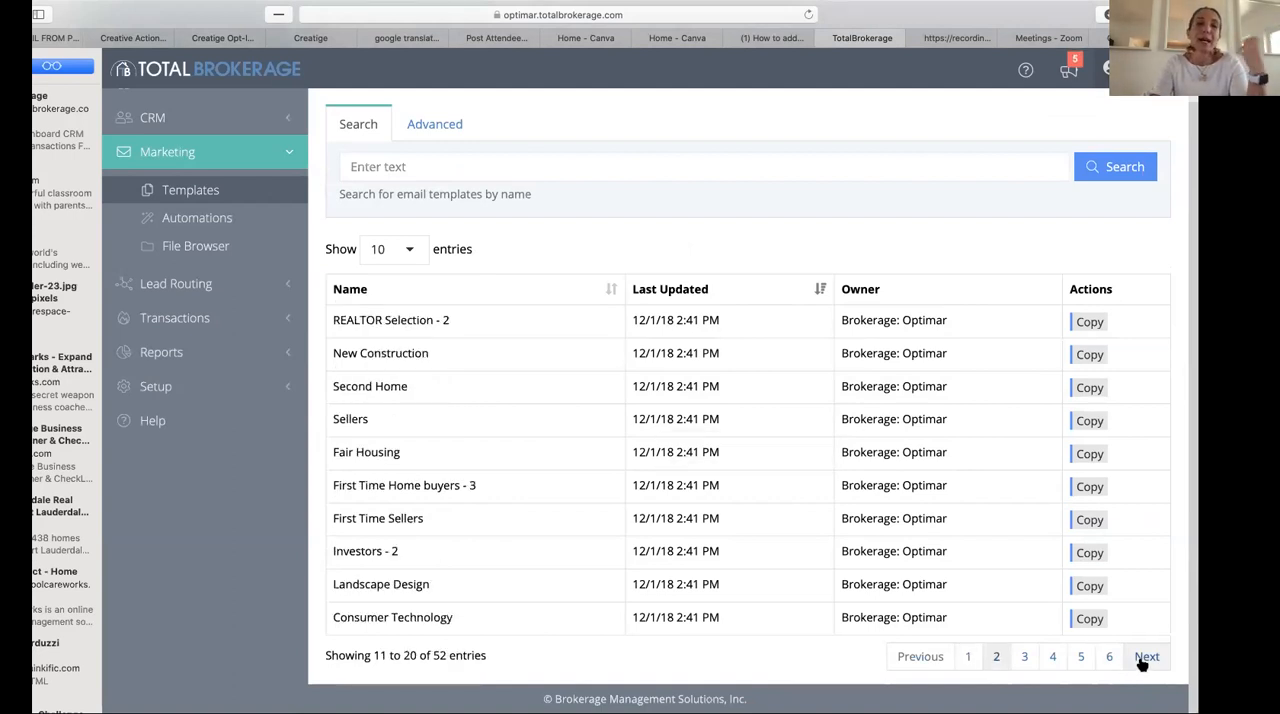
left_click(1143, 663)
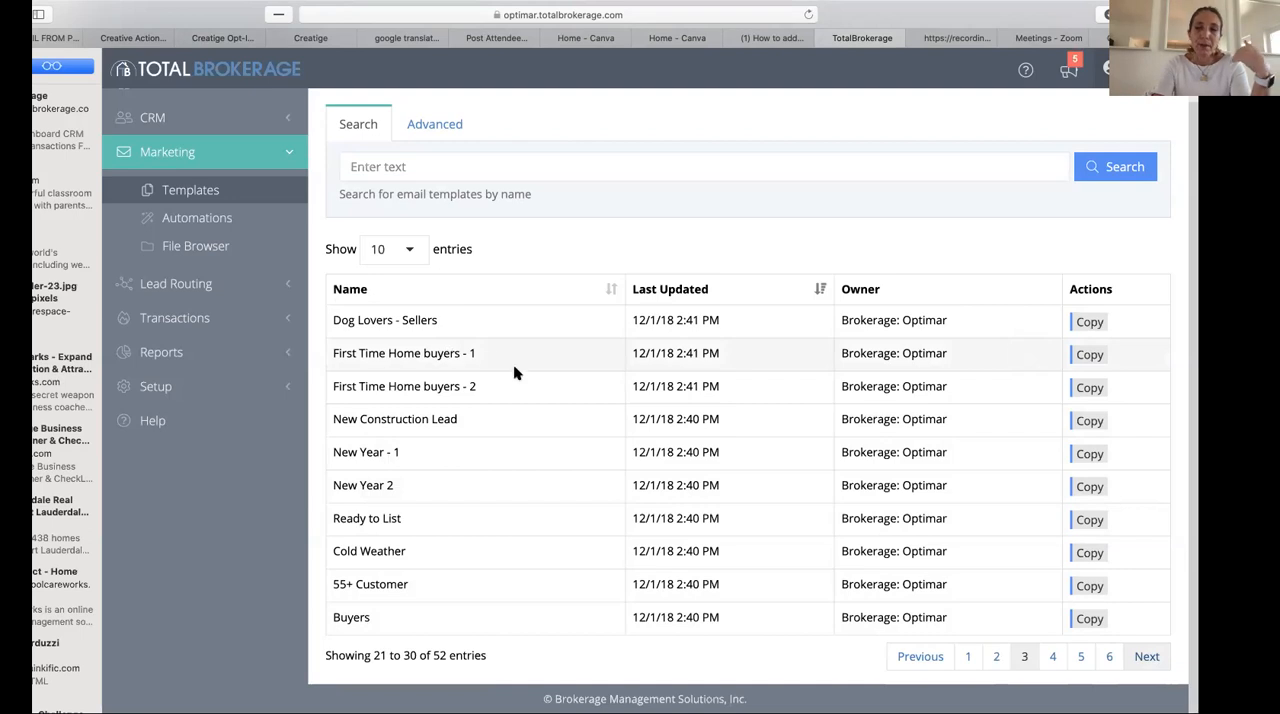
left_click(1147, 659)
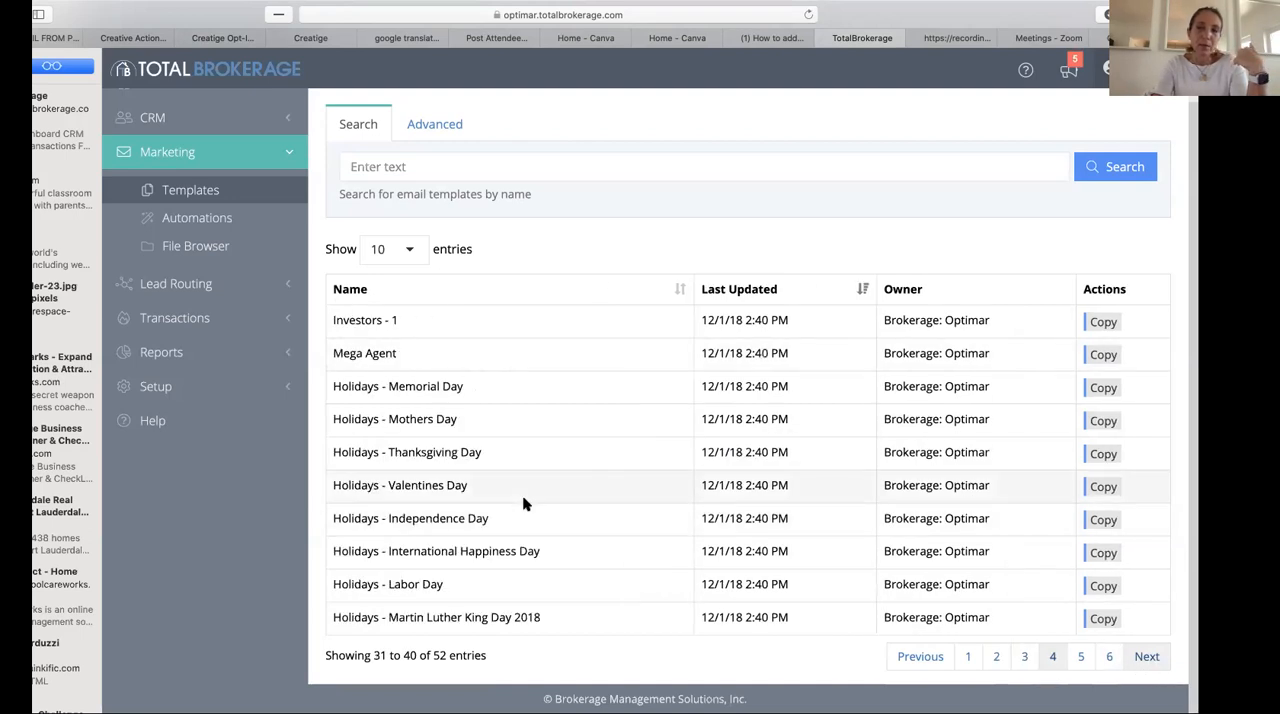
- Show the advanced search options for the email templates
scroll(523, 503, "up", 2)
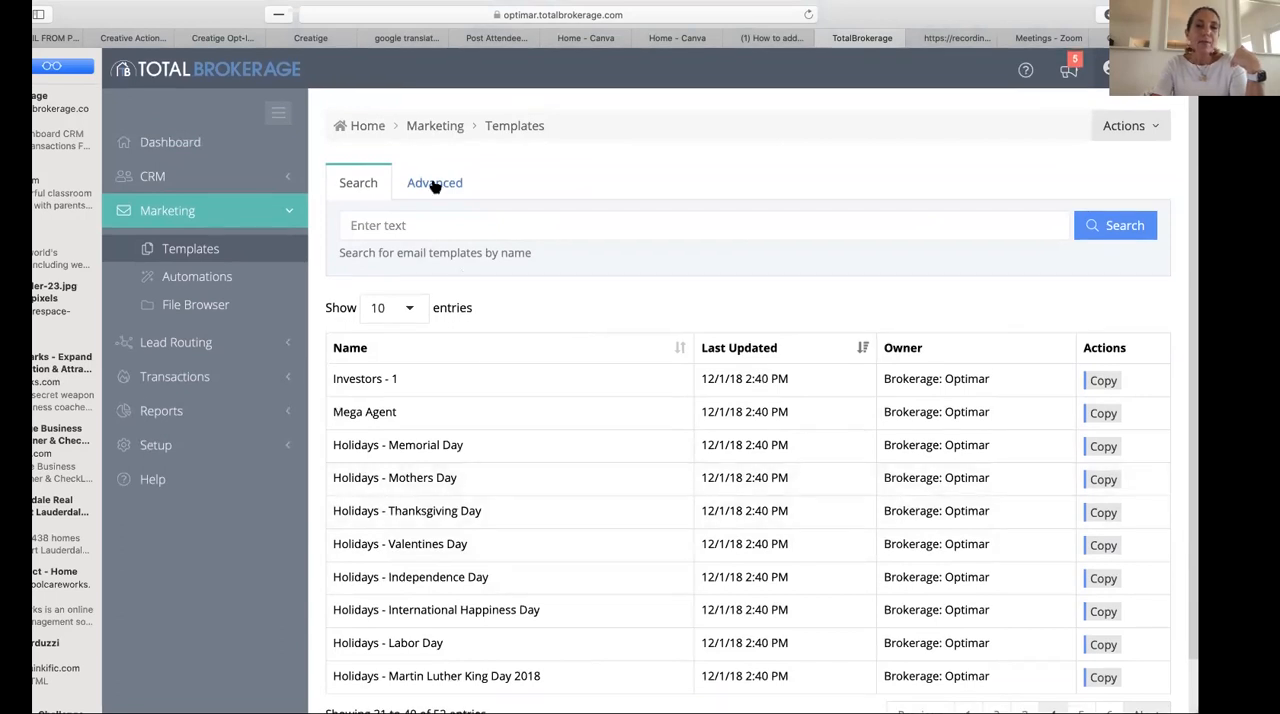
left_click(433, 185)
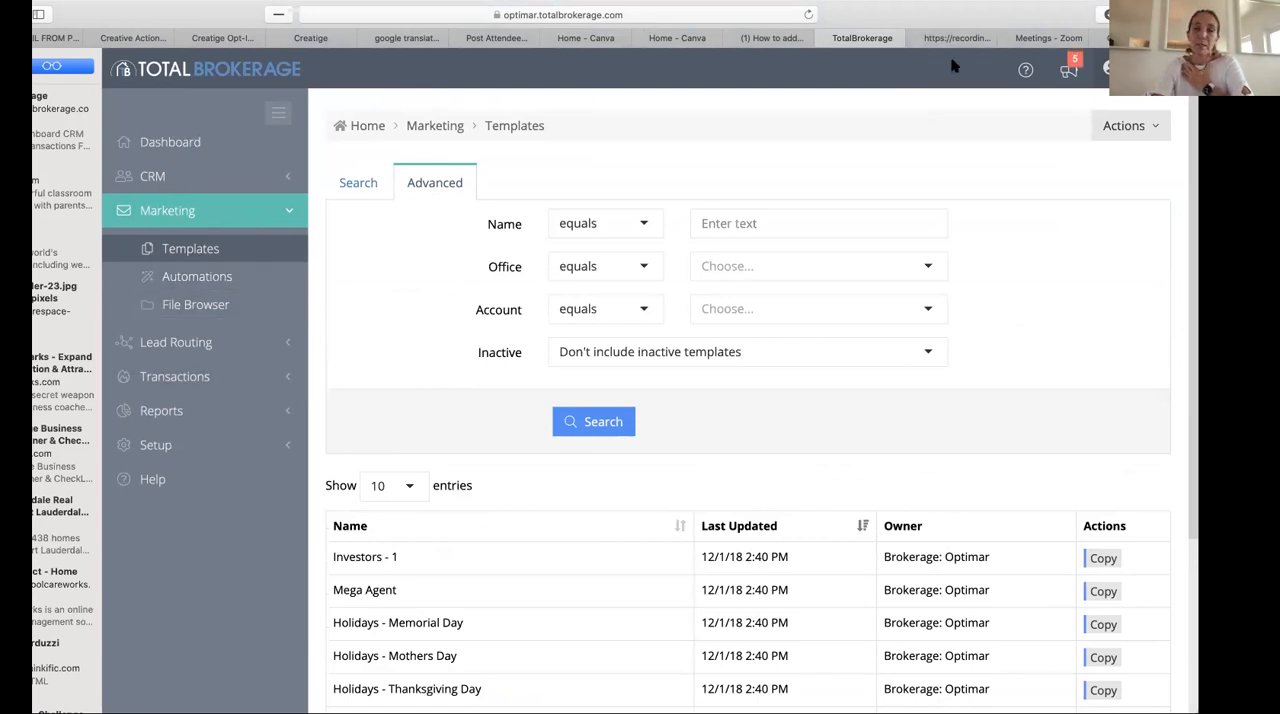
left_click(1124, 125)
left_click(770, 52)
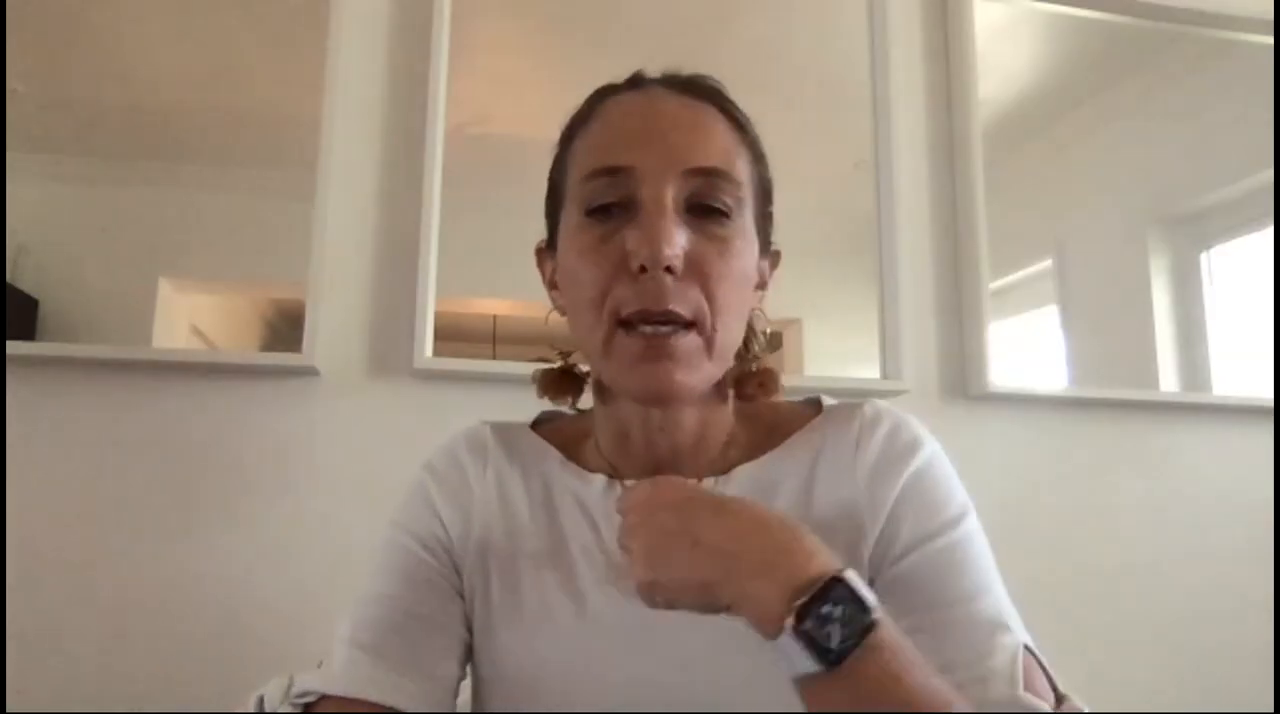